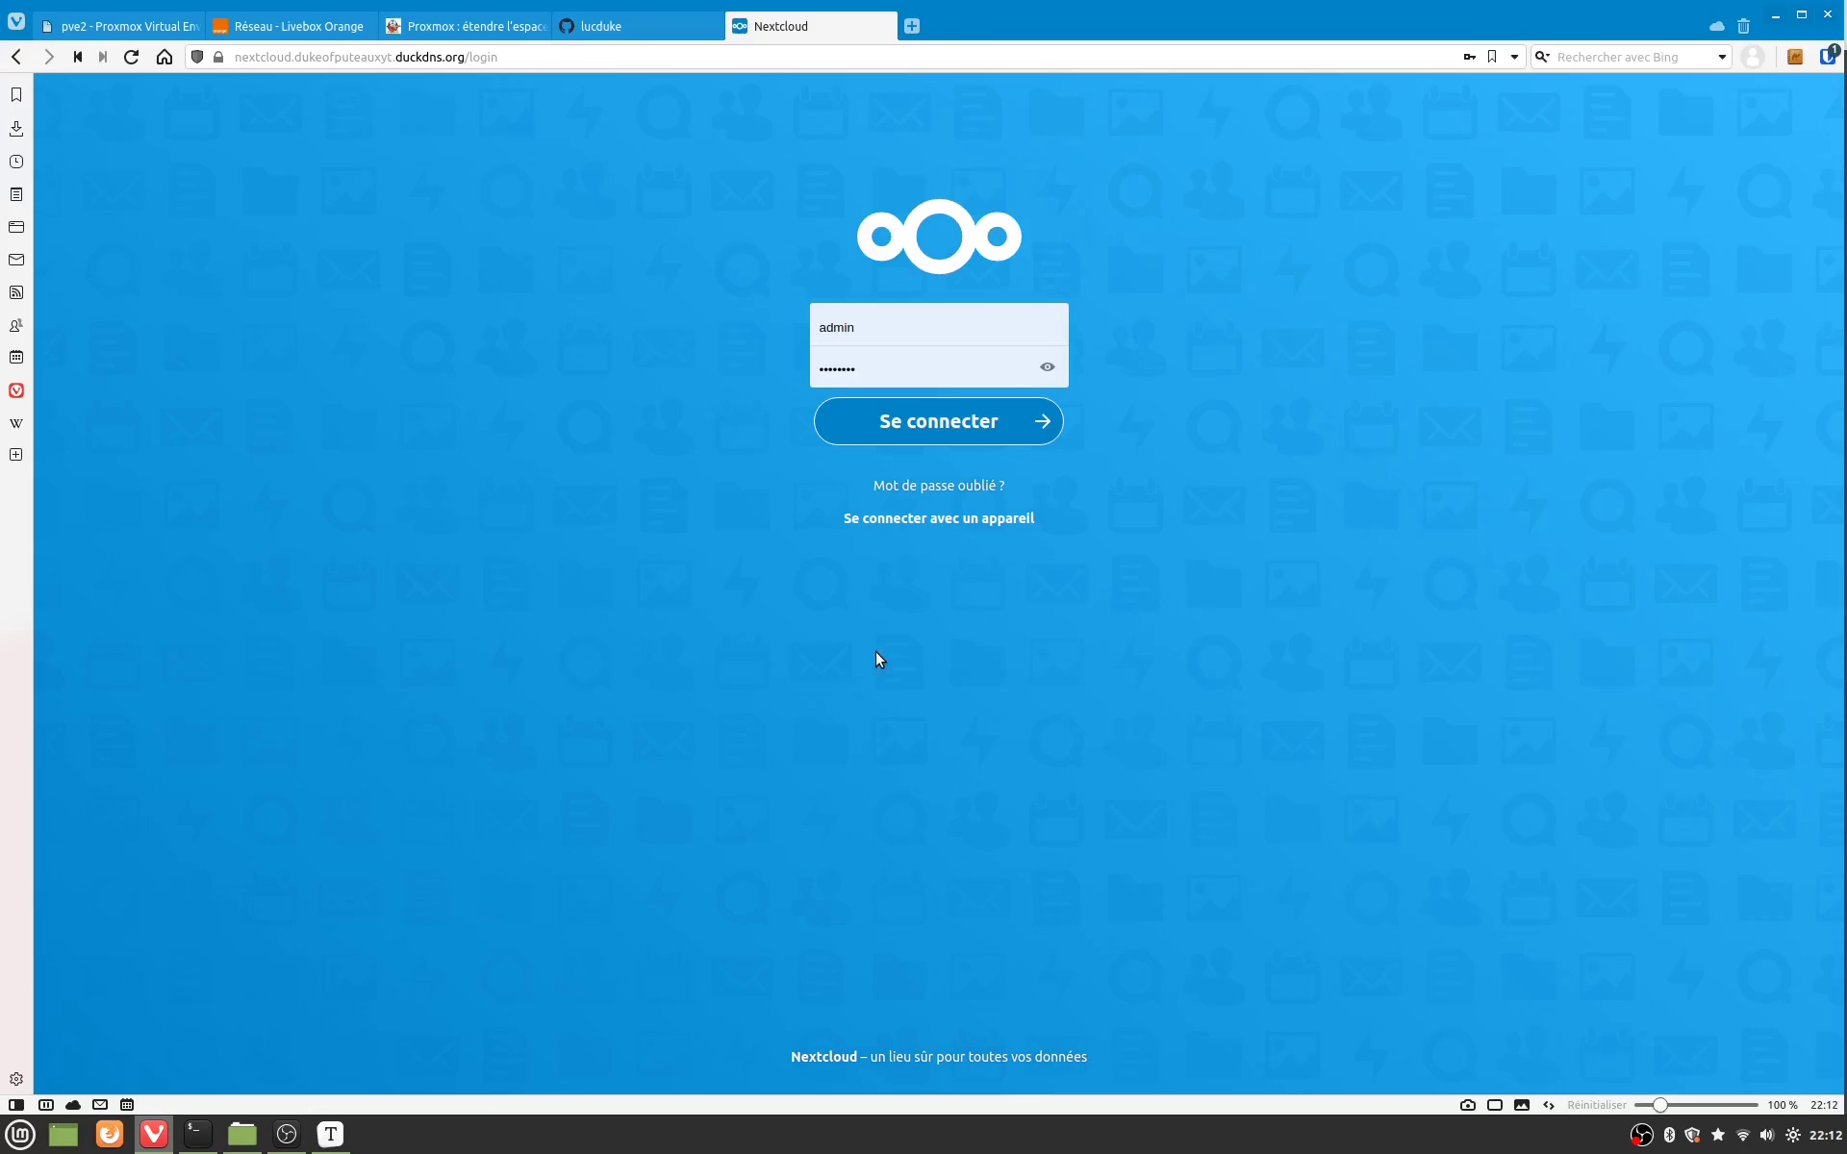
Step: Log in to Nextcloud as the administrator and open the account menu from the dashboard
left_click(939, 426)
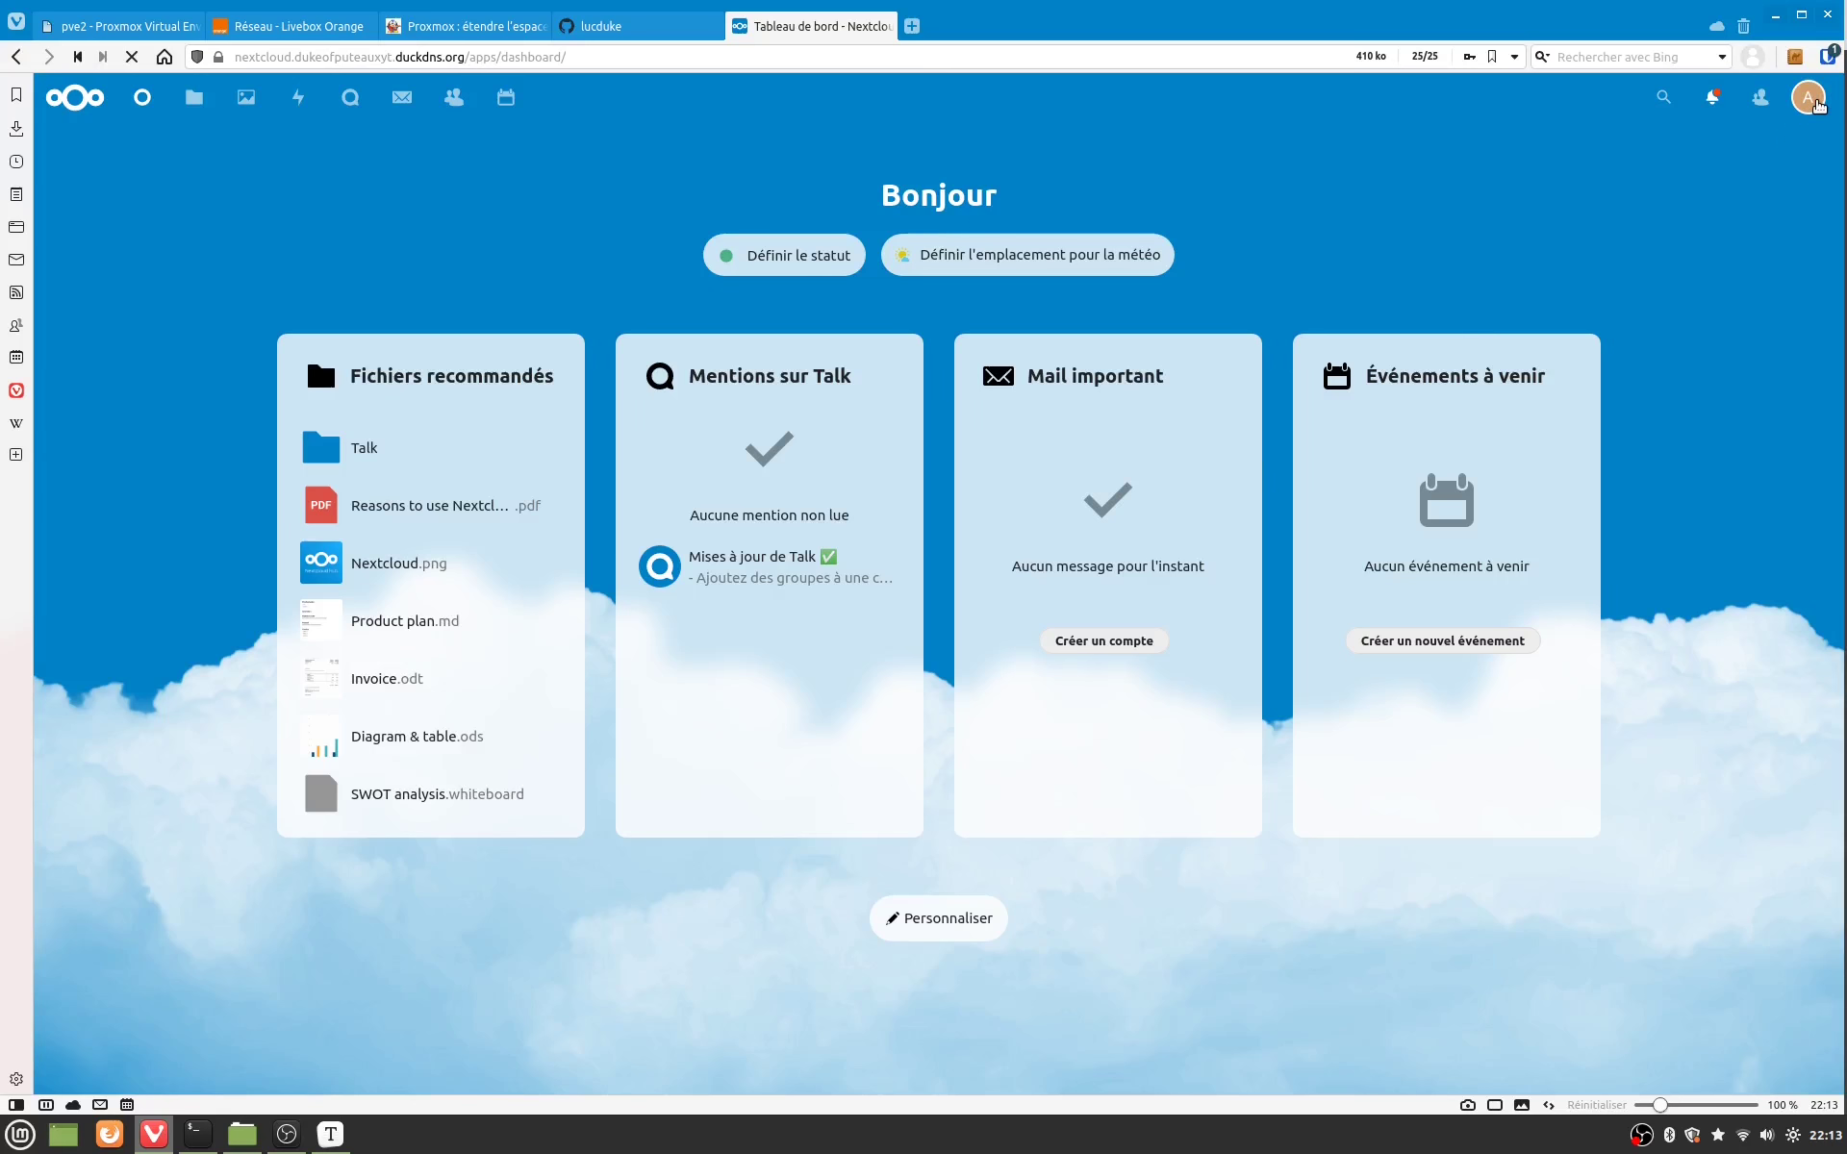
left_click(1812, 100)
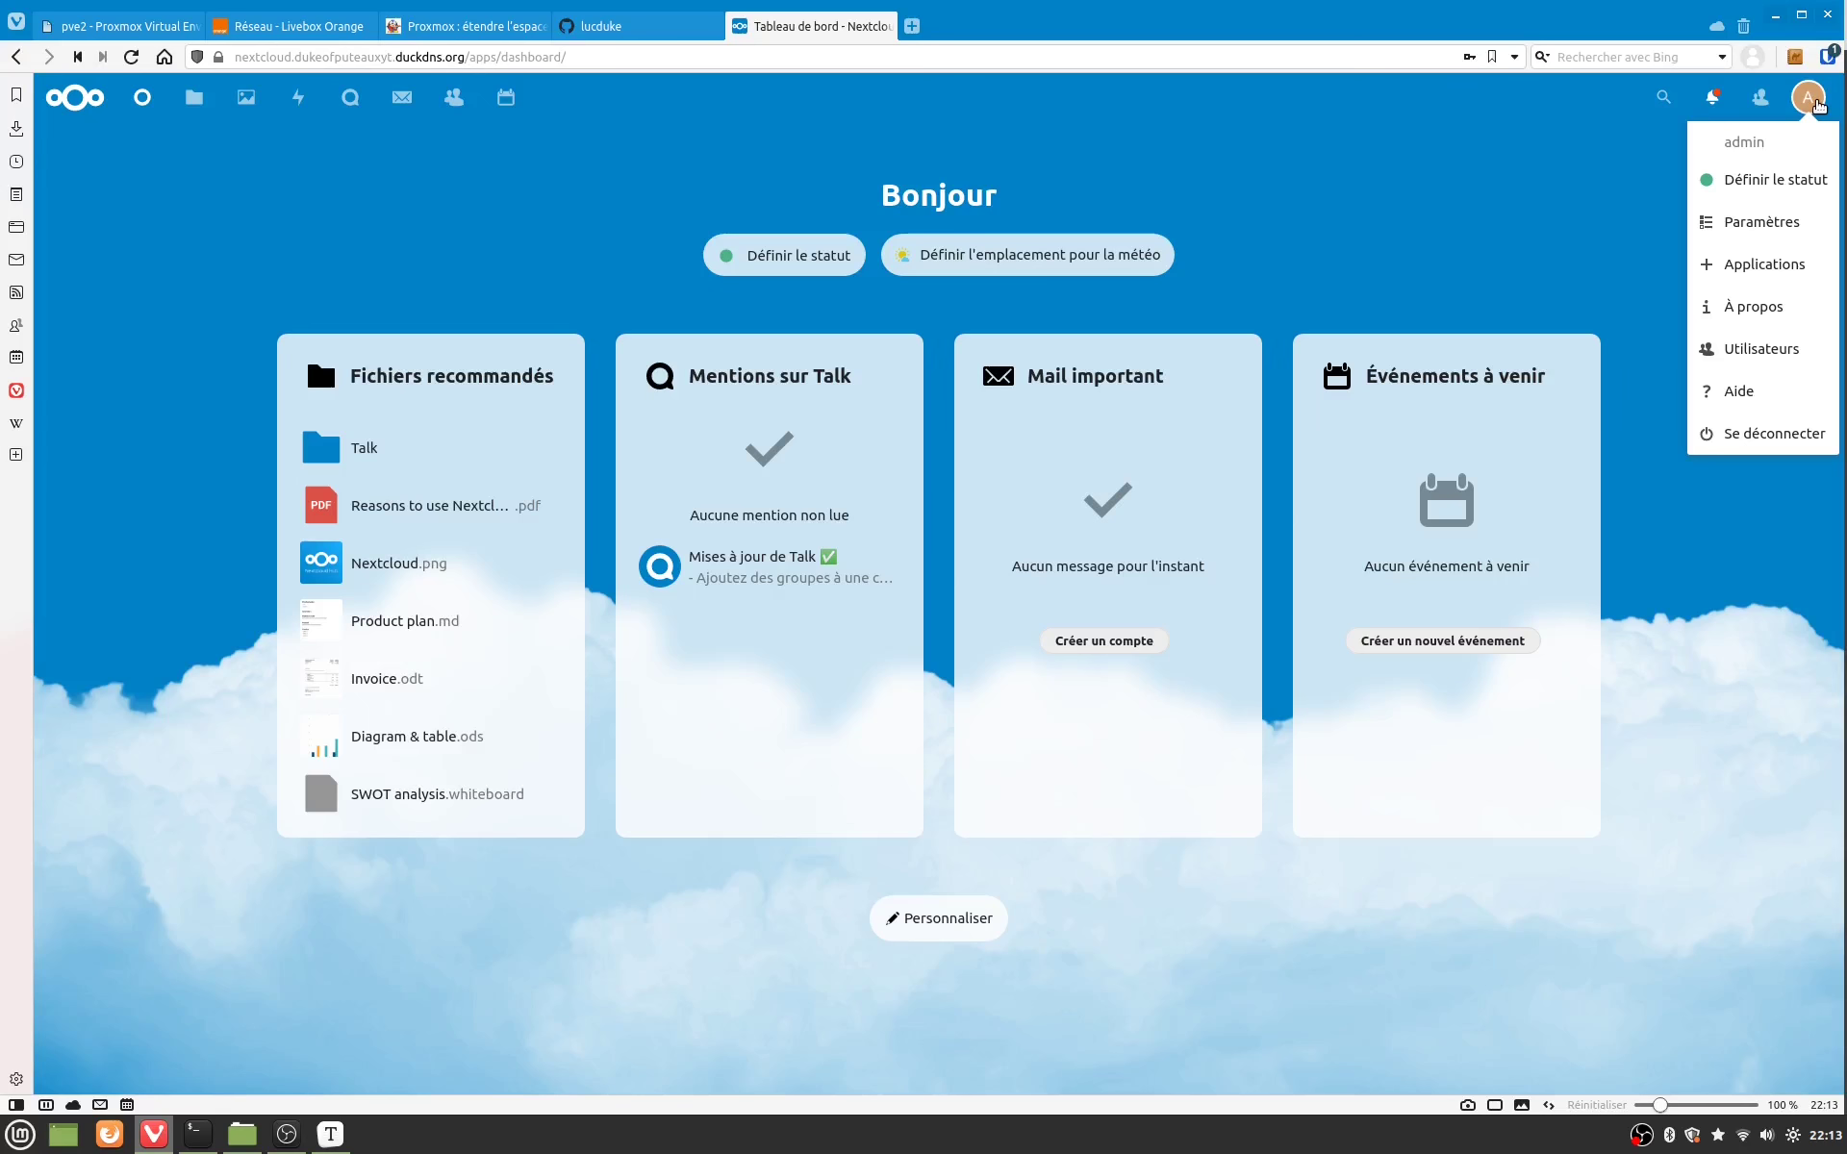
mouse_move(320, 1125)
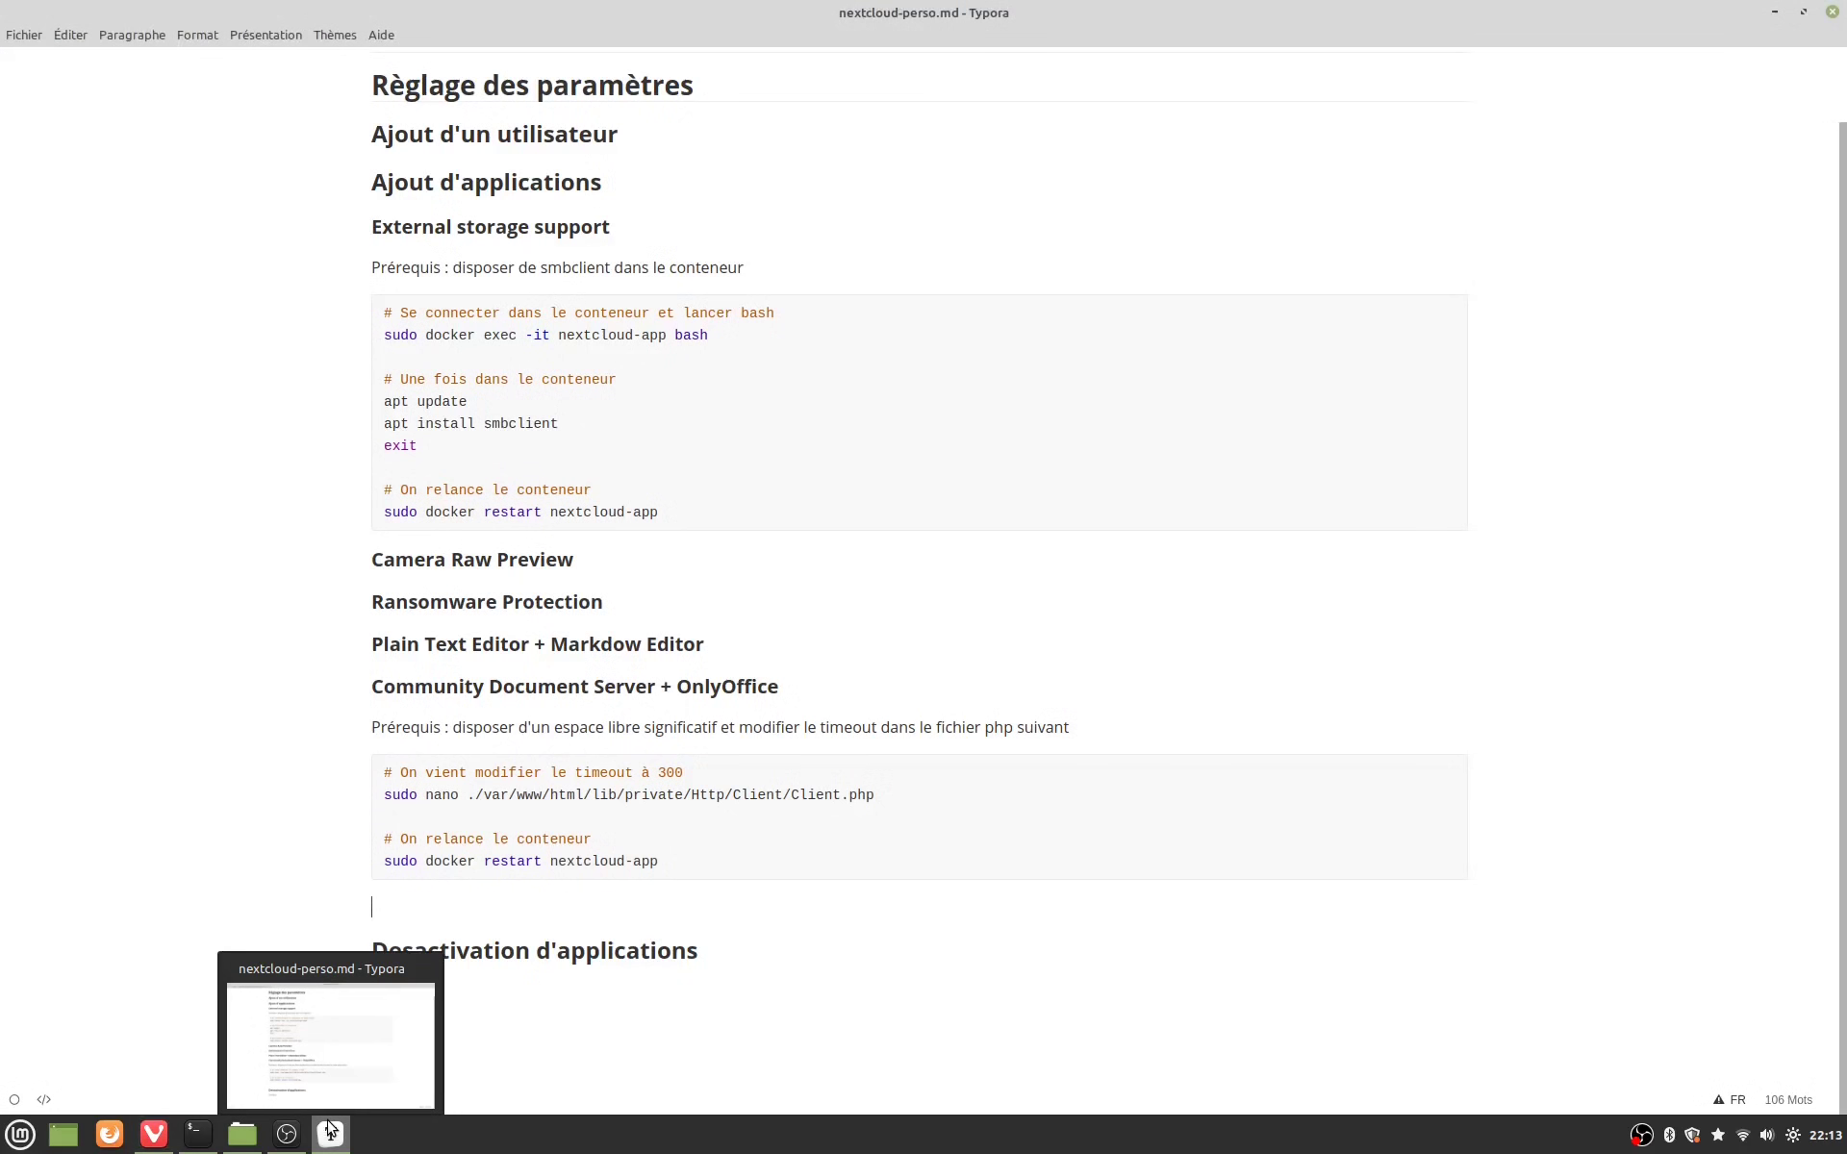
Step: Copy the 'sudo nano …Client.php' line from the Typora notes and paste it at the terminal prompt
left_click(286, 1134)
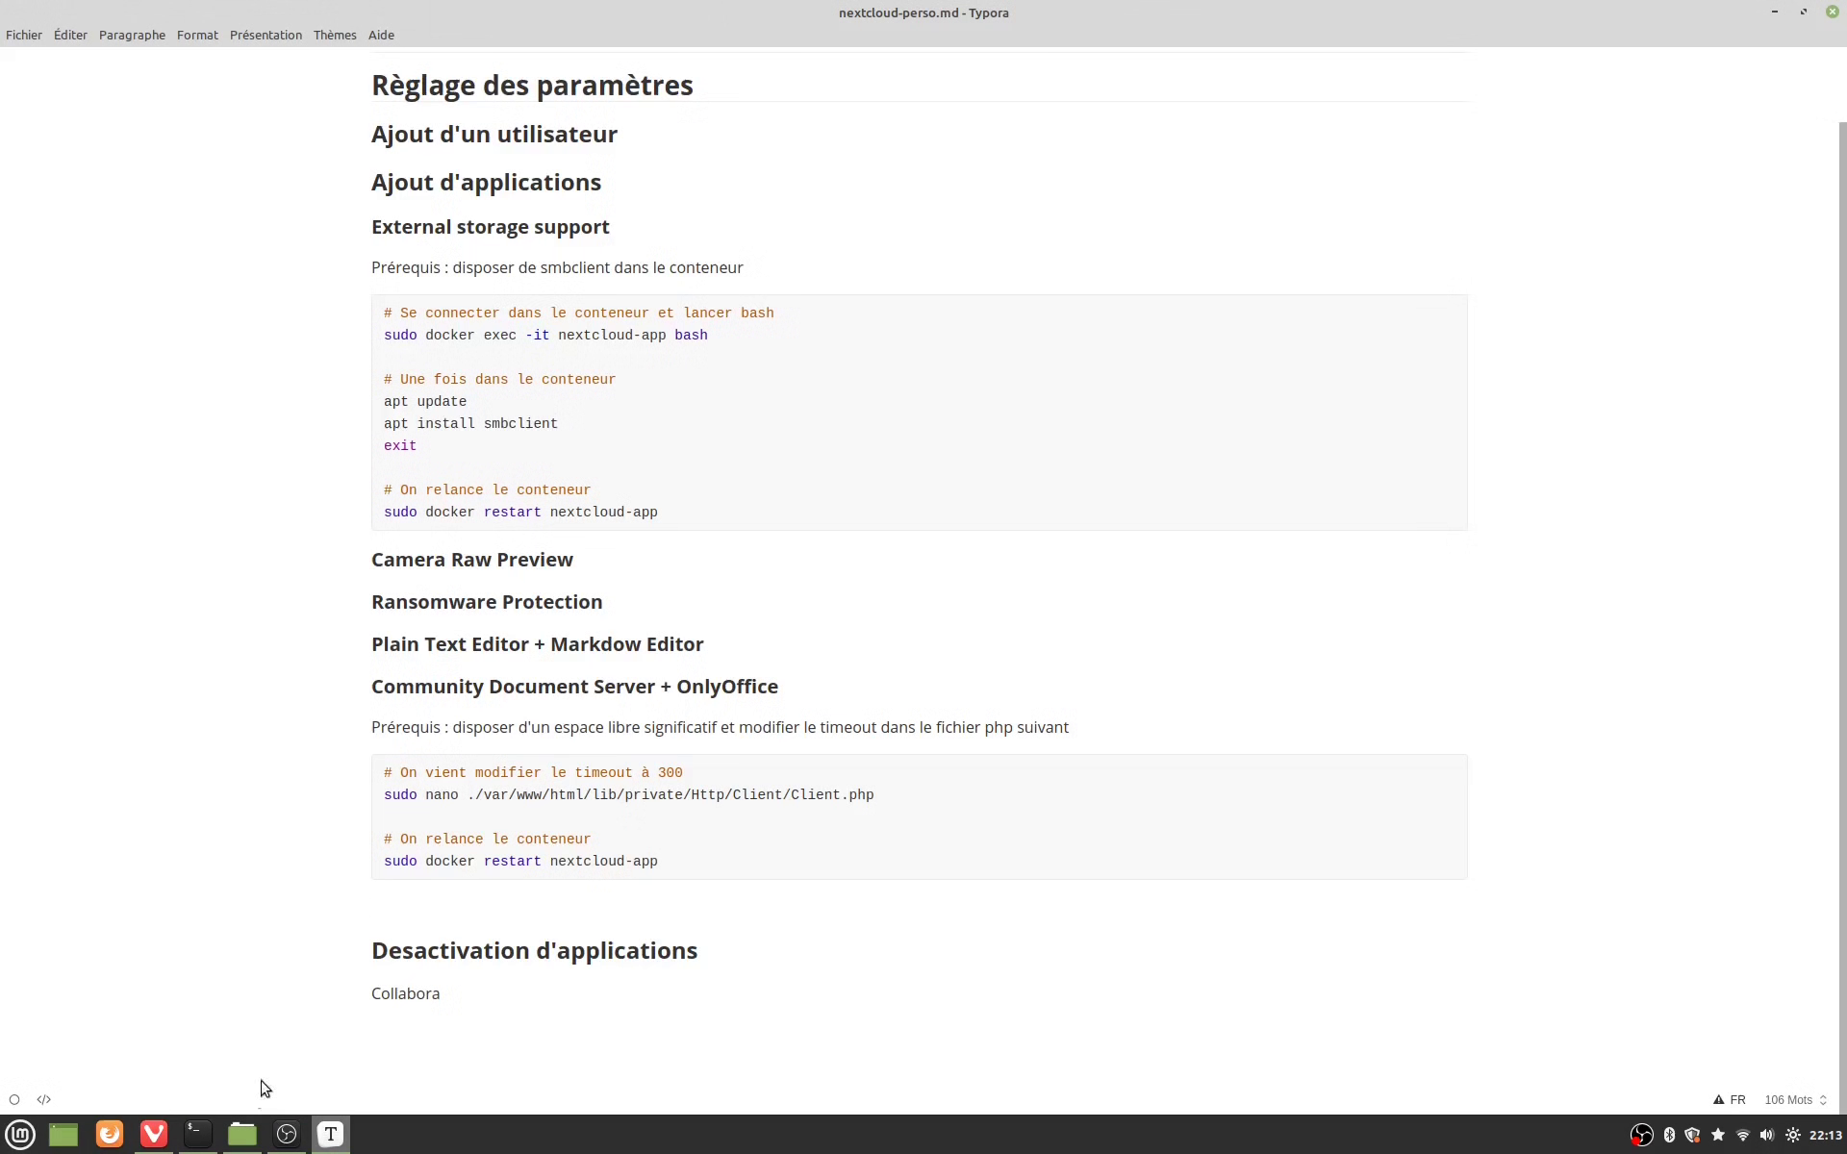
left_click(375, 794)
left_click_drag(375, 794, 834, 794)
right_click(834, 794)
left_click(895, 820)
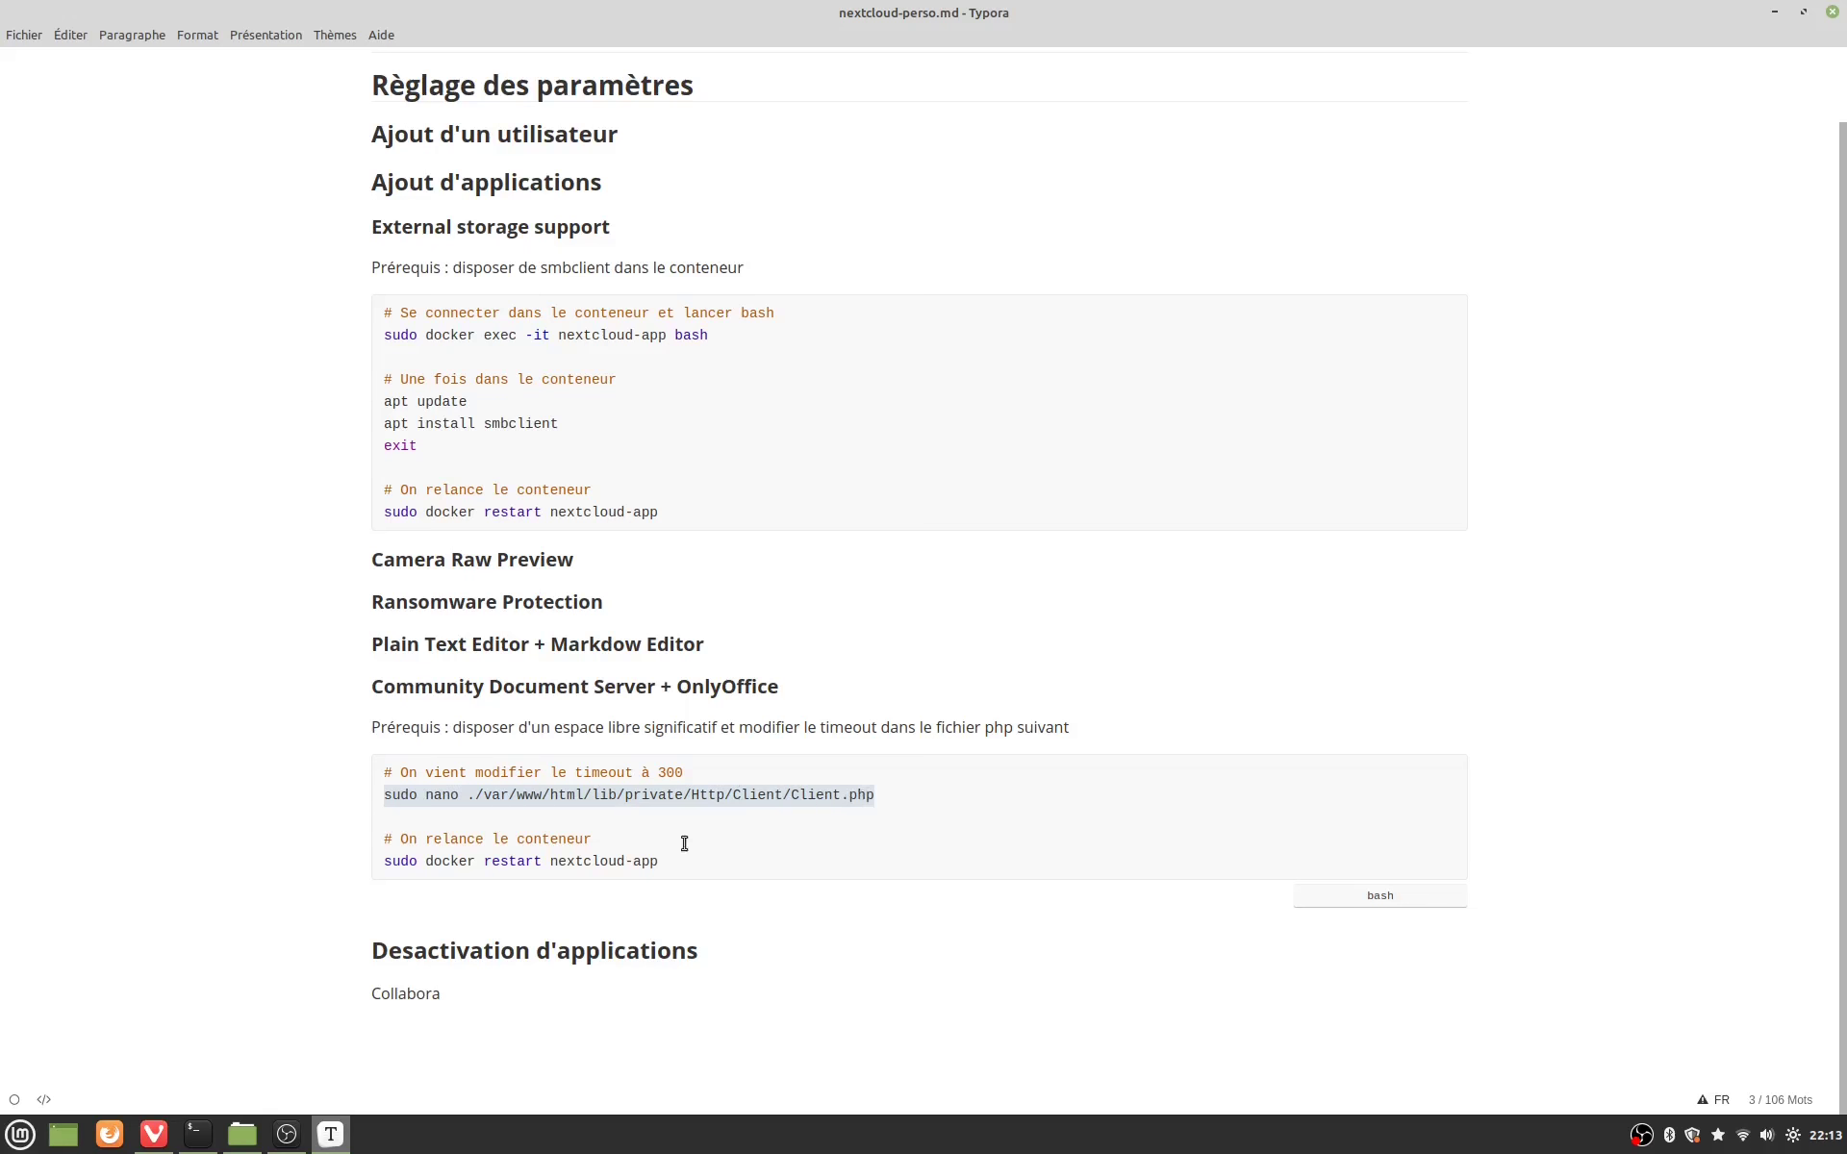
left_click(197, 1130)
key("ctrl+shift+v")
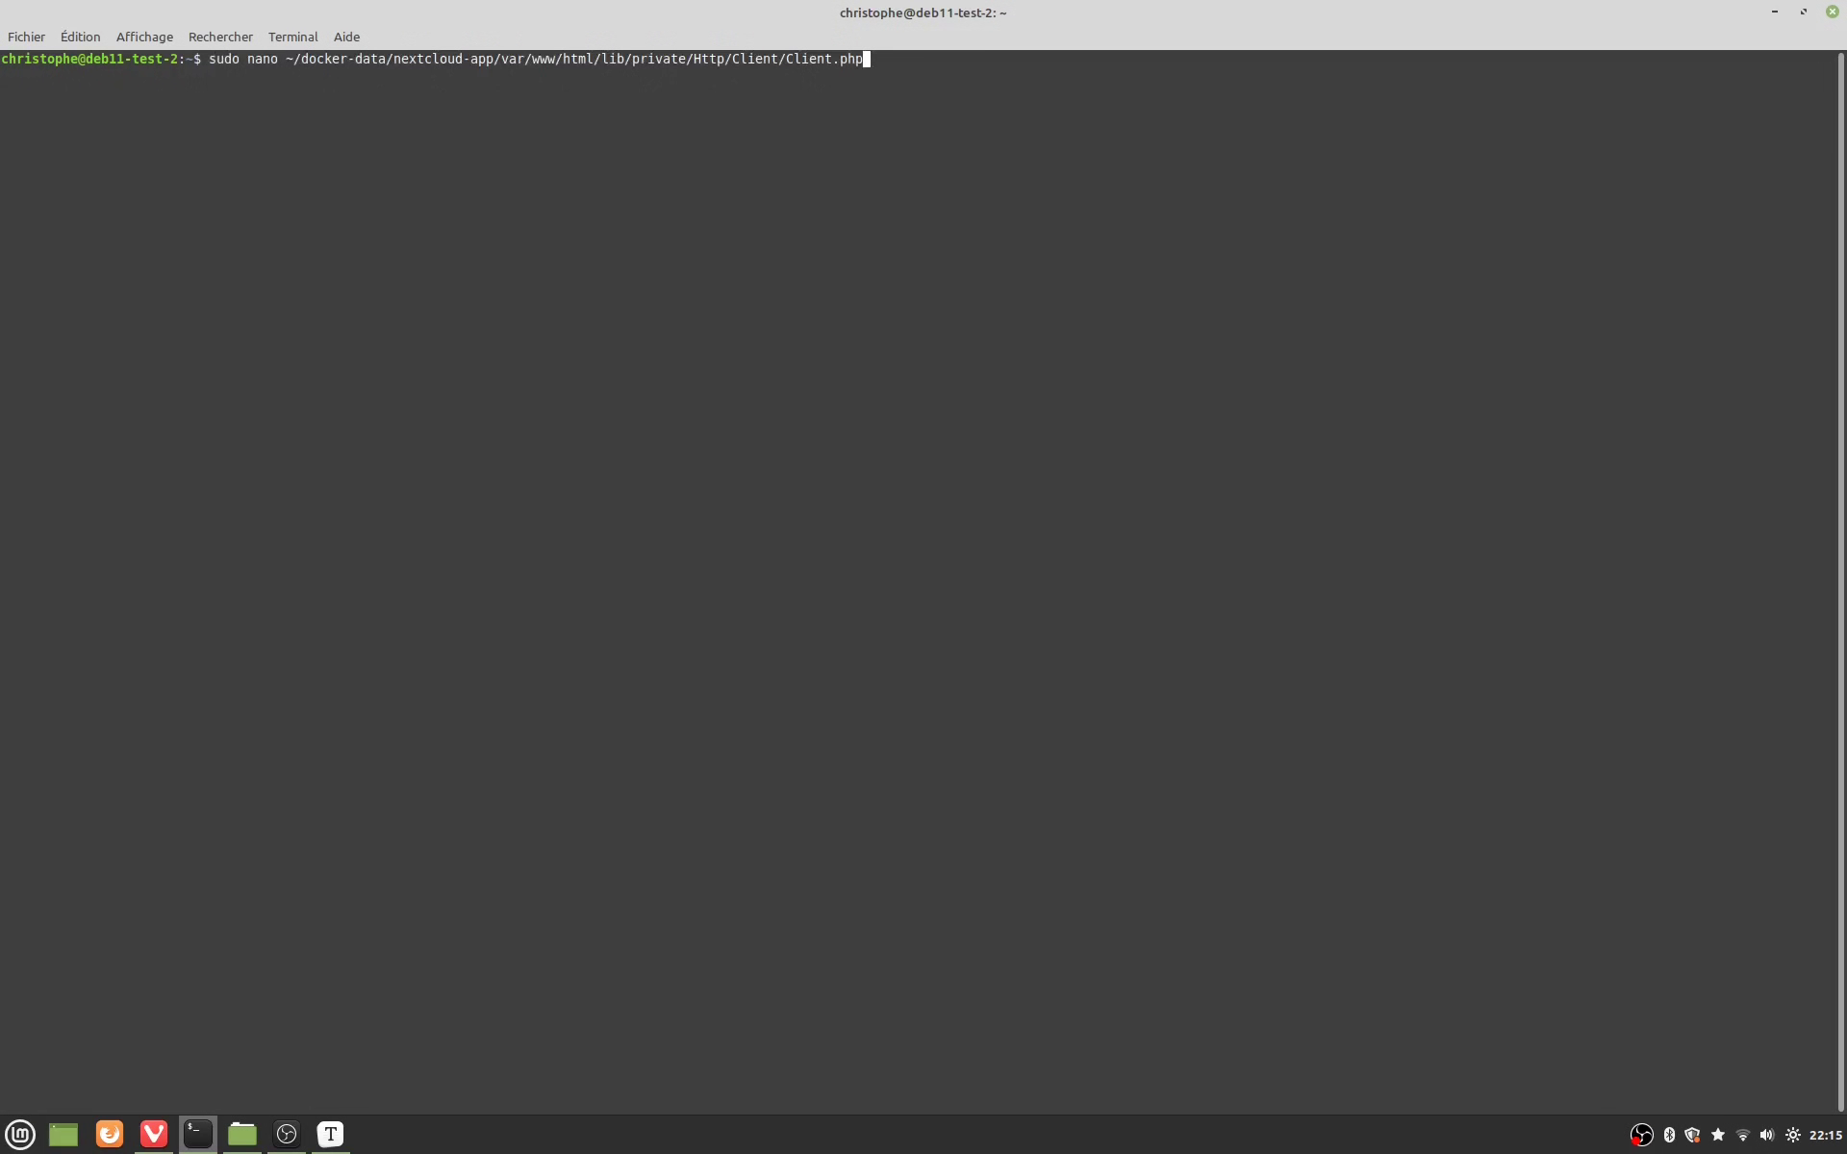
Step: Open Client.php in nano, change RequestOptions::TIMEOUT from 30 to 300, save and exit
key("Return")
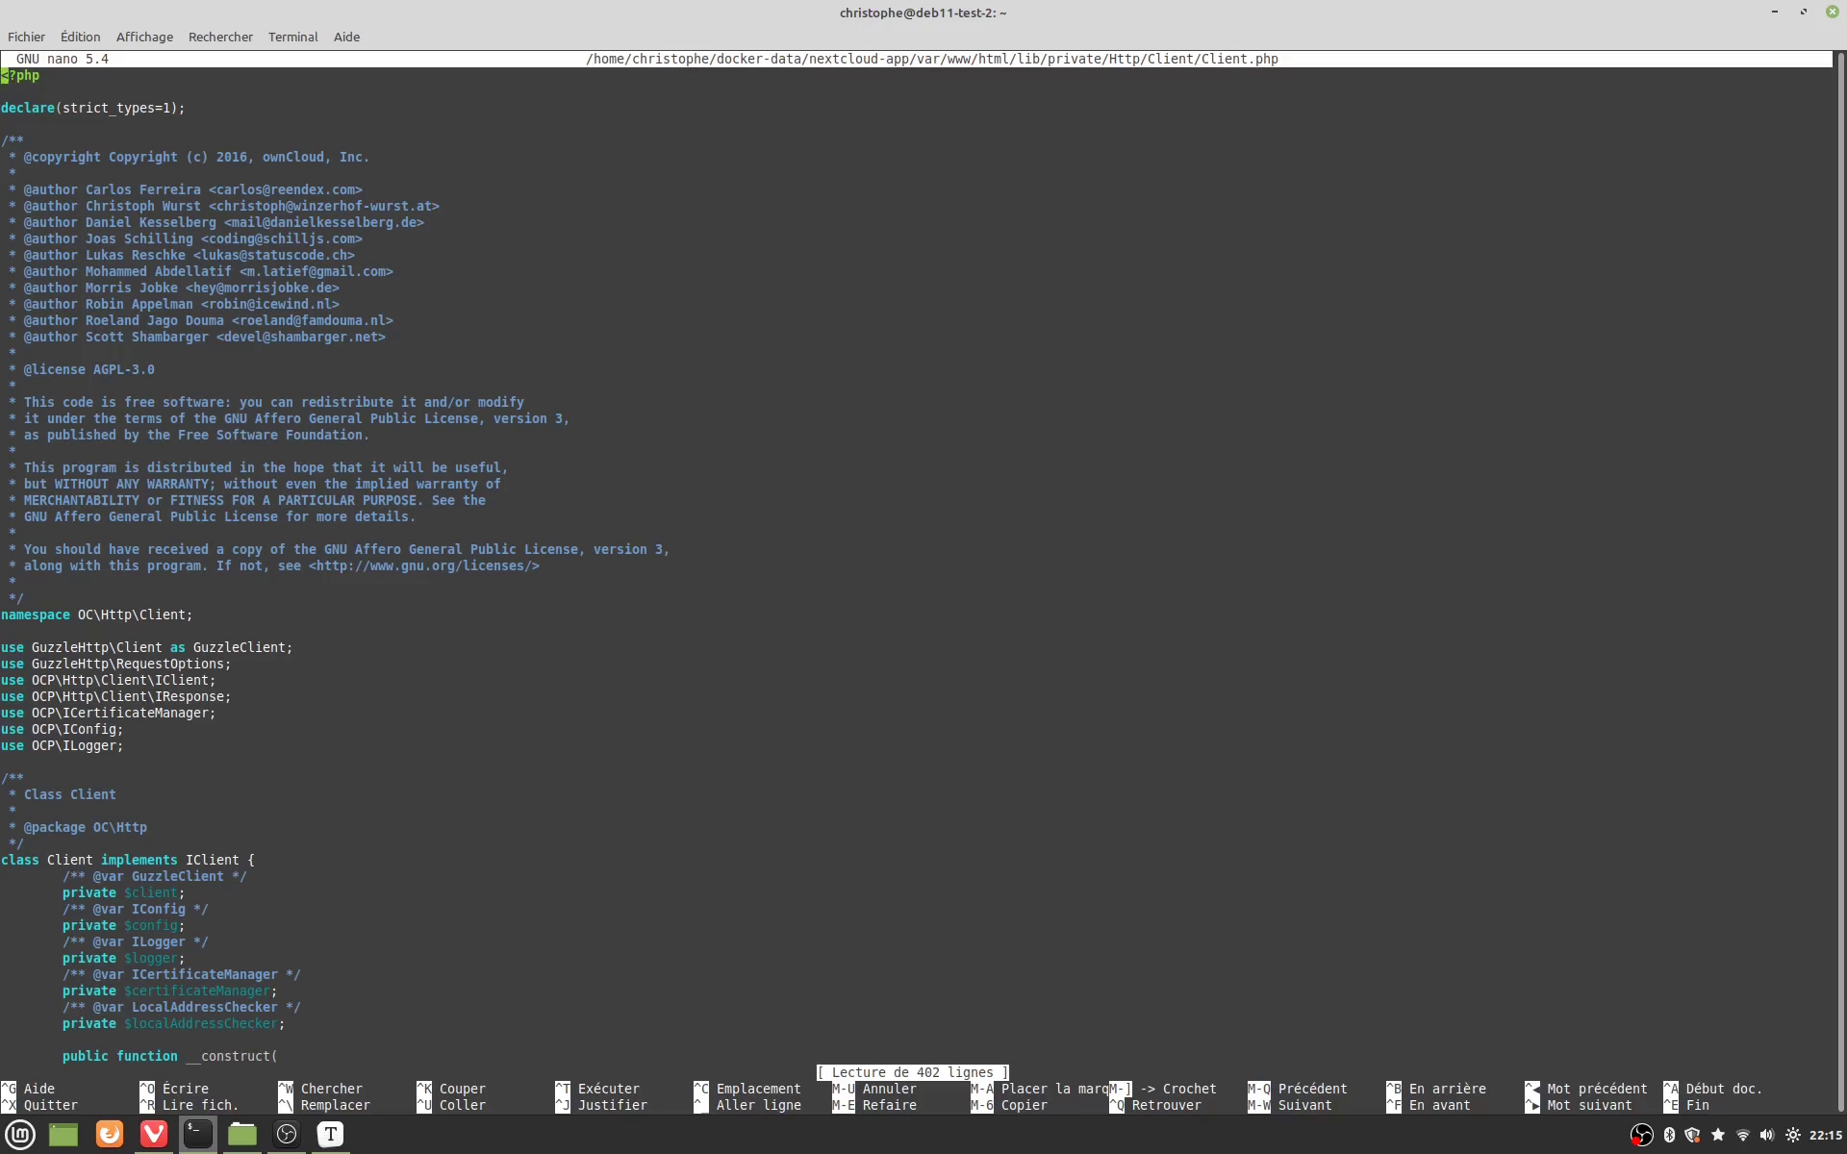
key("ctrl+w")
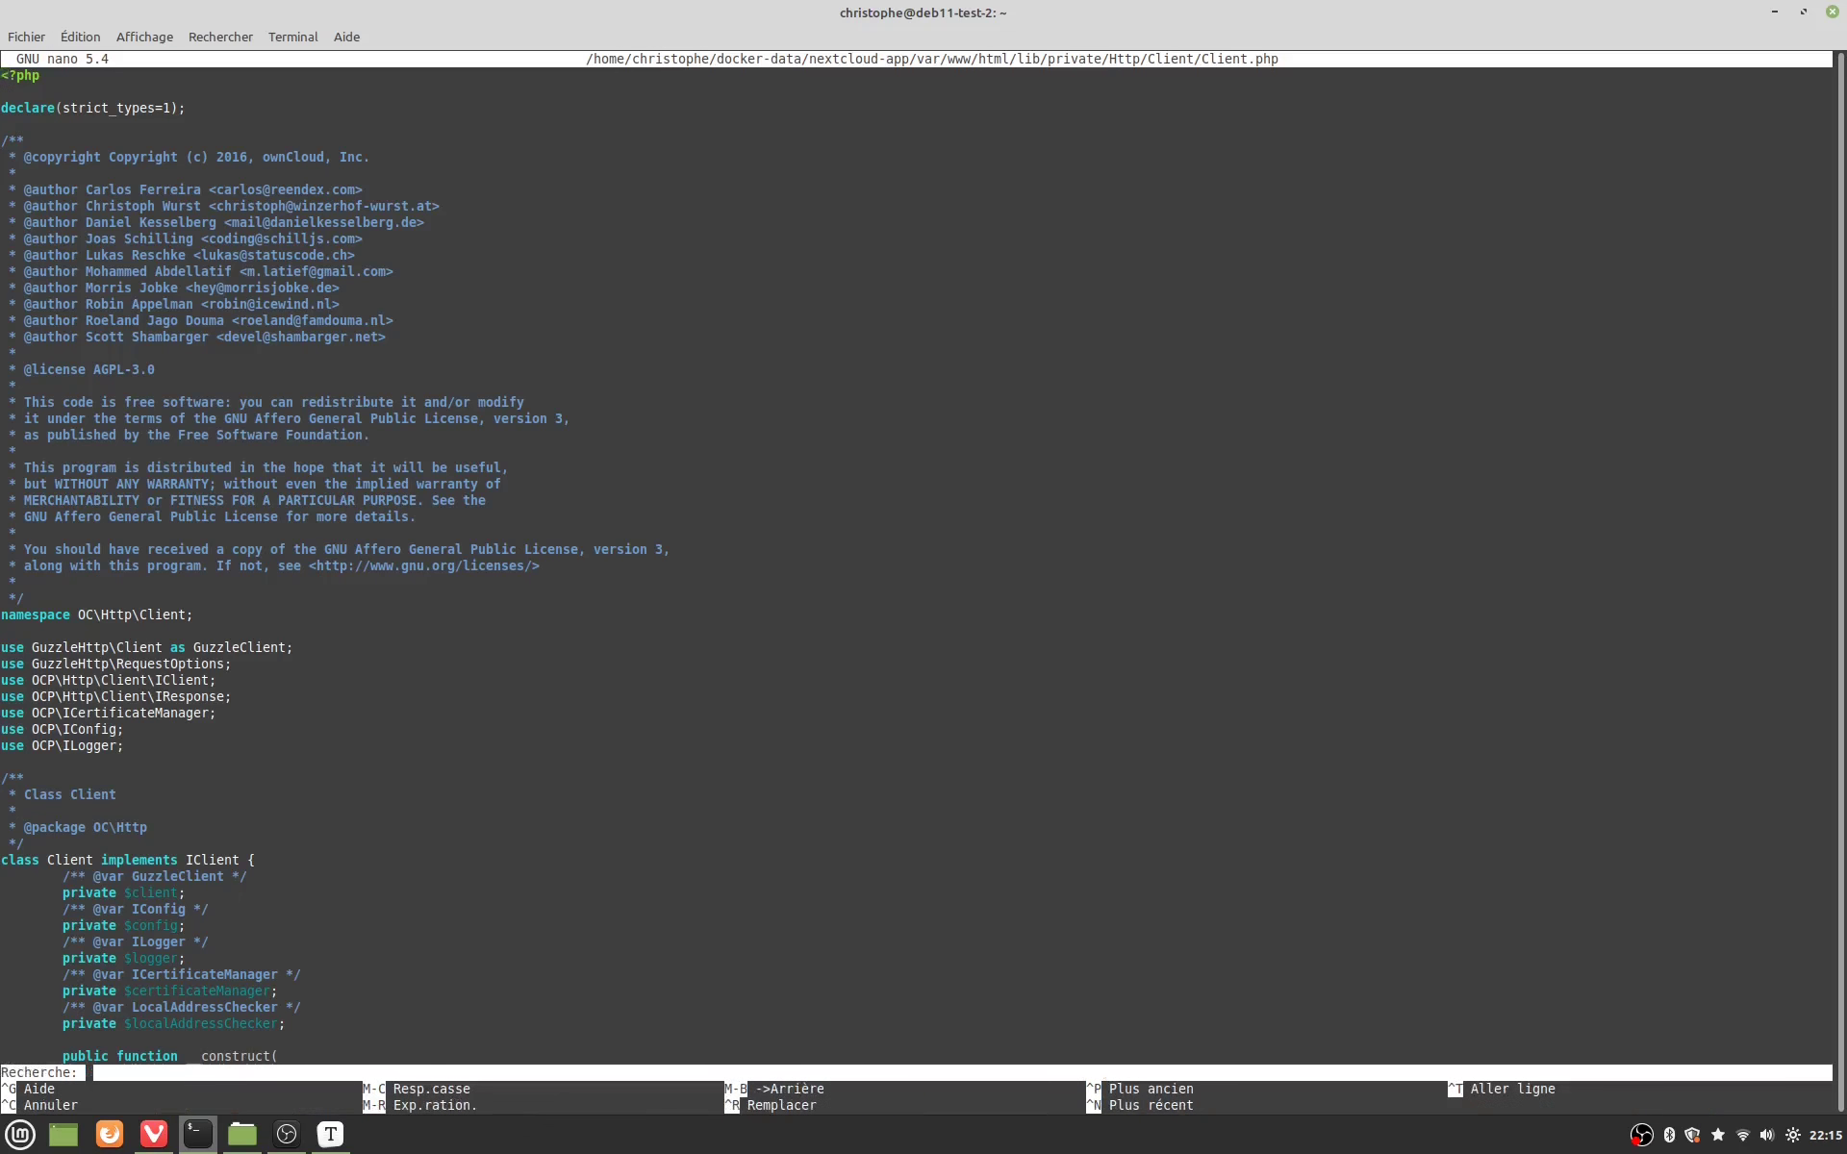
type("TIMEOUT")
key("Return")
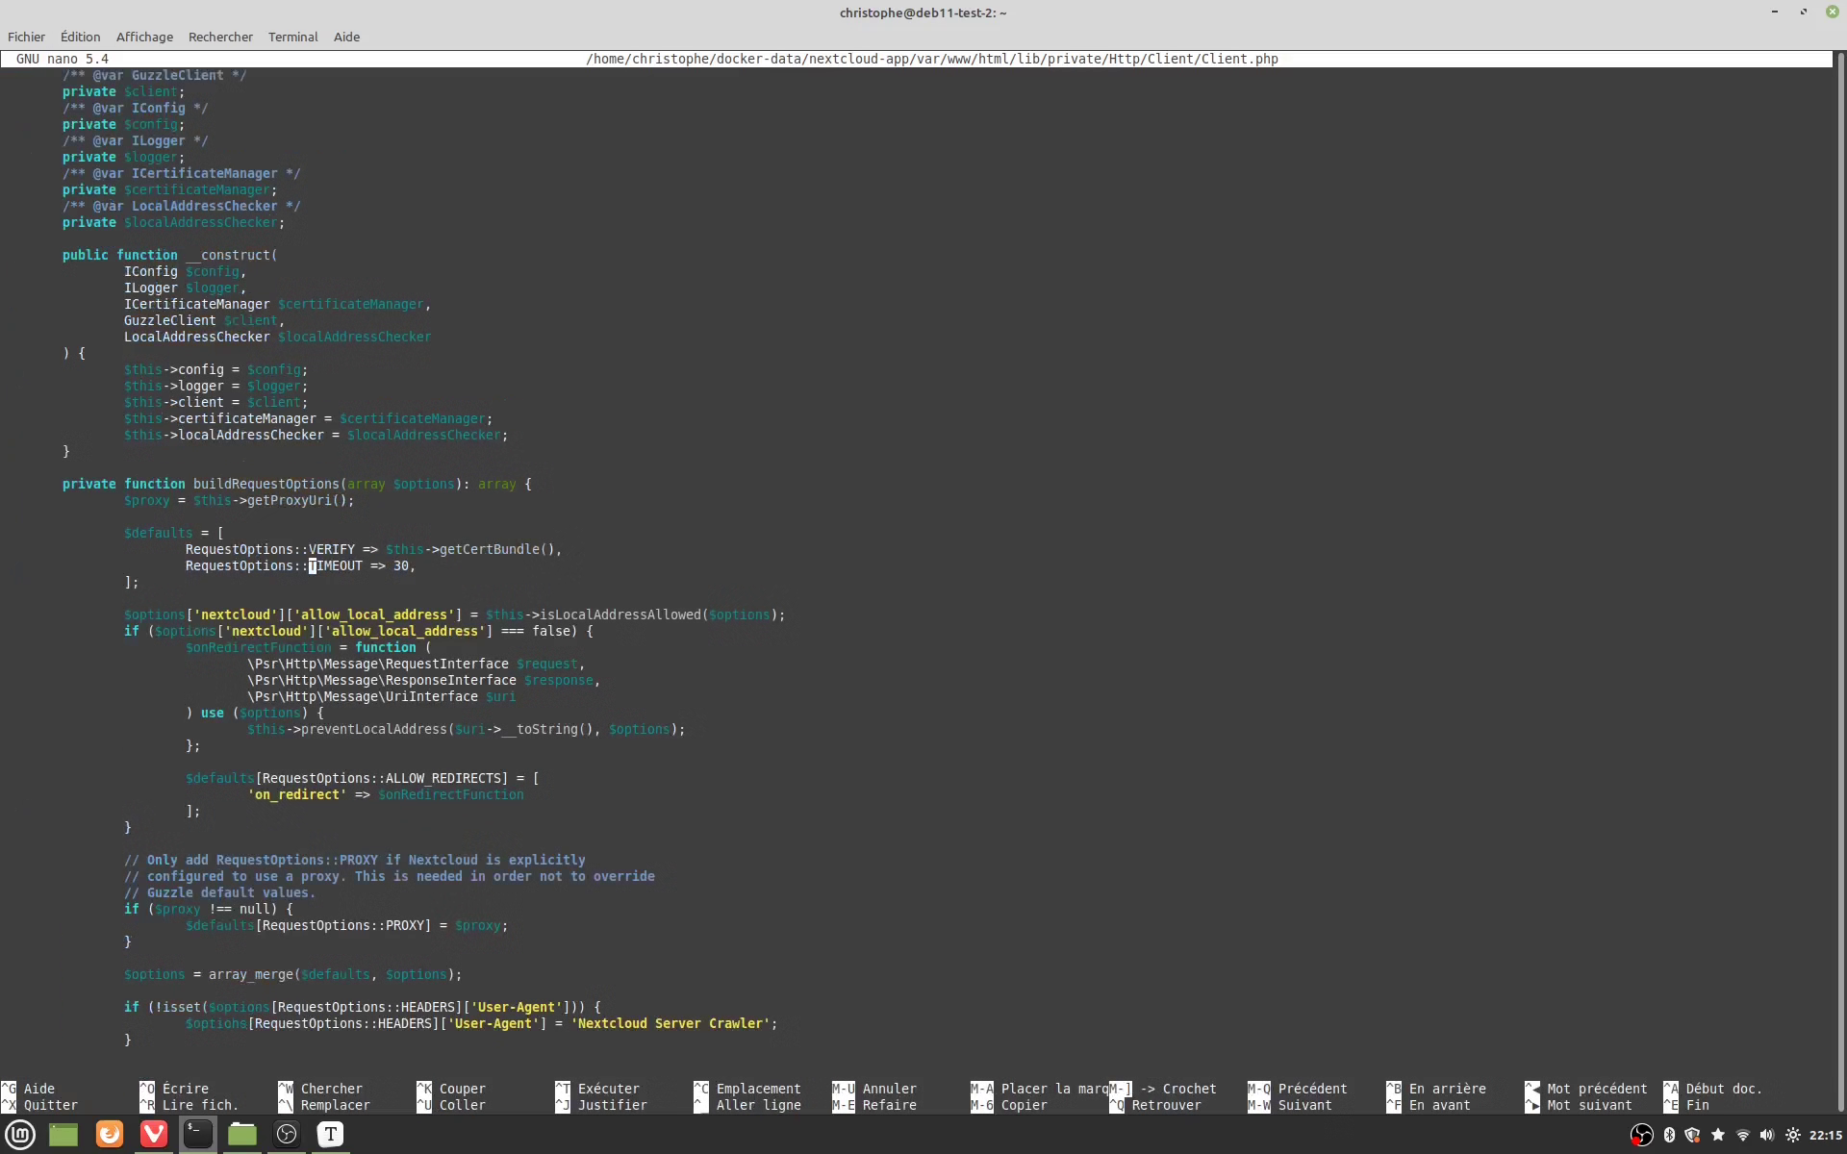
key("Right")
key("Right")
key("Right")
key("Right")
key("Right")
key("Right")
key("Right")
key("Right")
key("Right")
key("Right")
key("Right")
key("Right")
key("Right")
type("0")
key("ctrl+o")
key("Return")
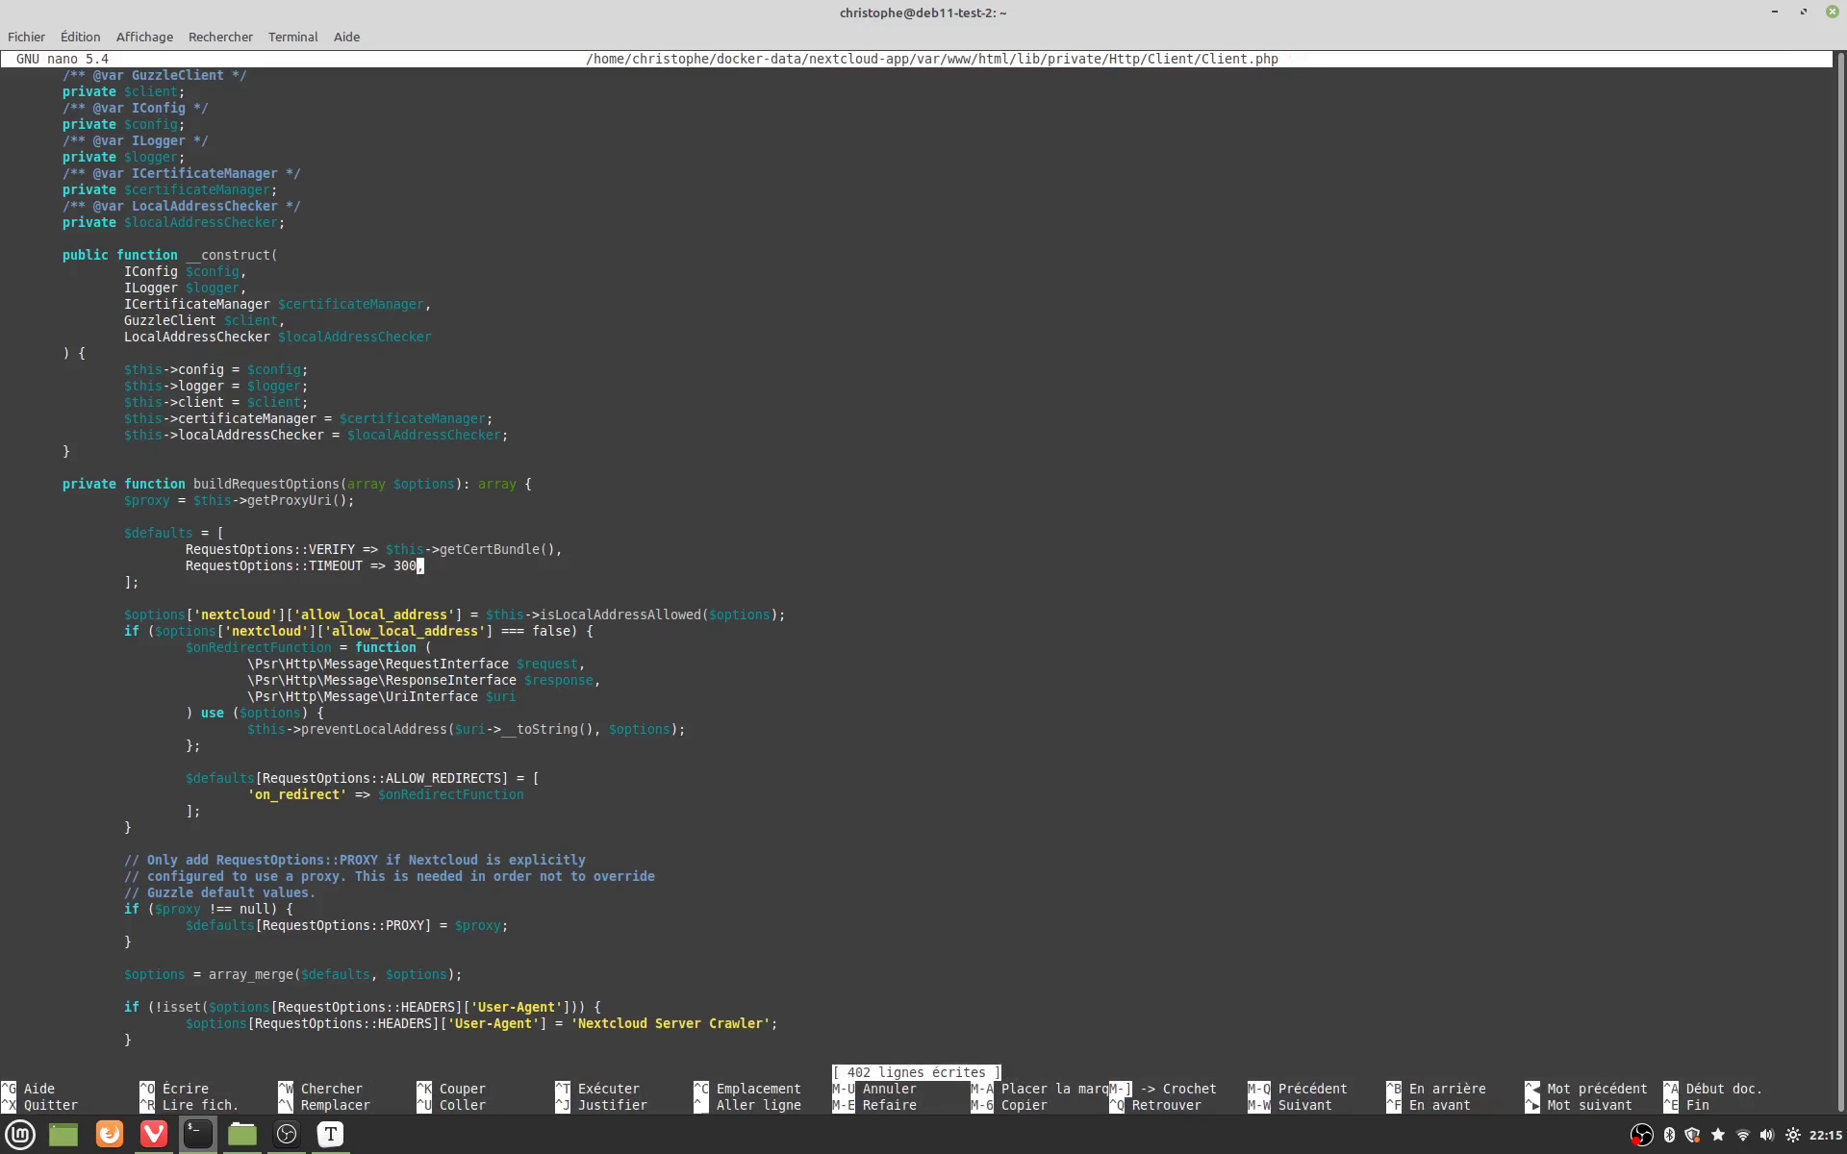
key("ctrl+x")
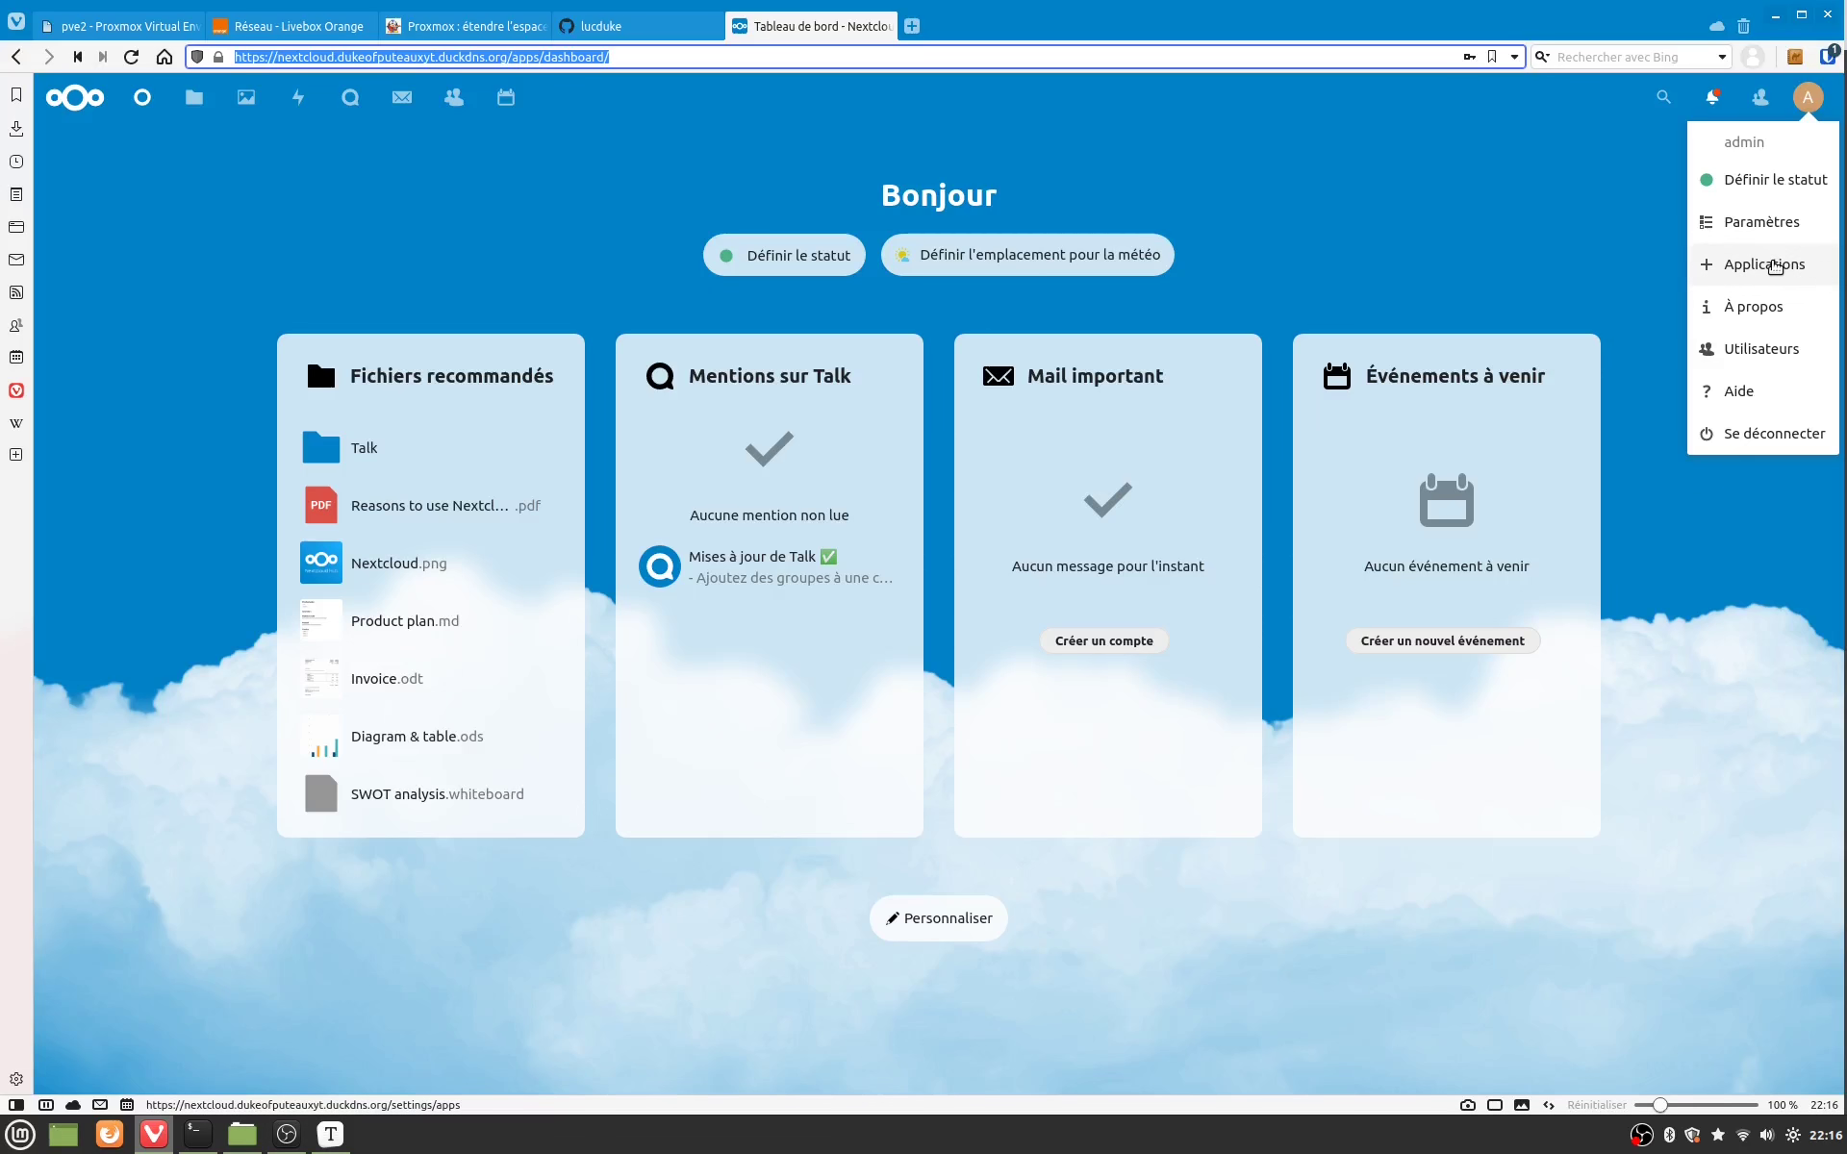
Step: Find Community Document Server in the Applications page and download and enable it
left_click(1775, 267)
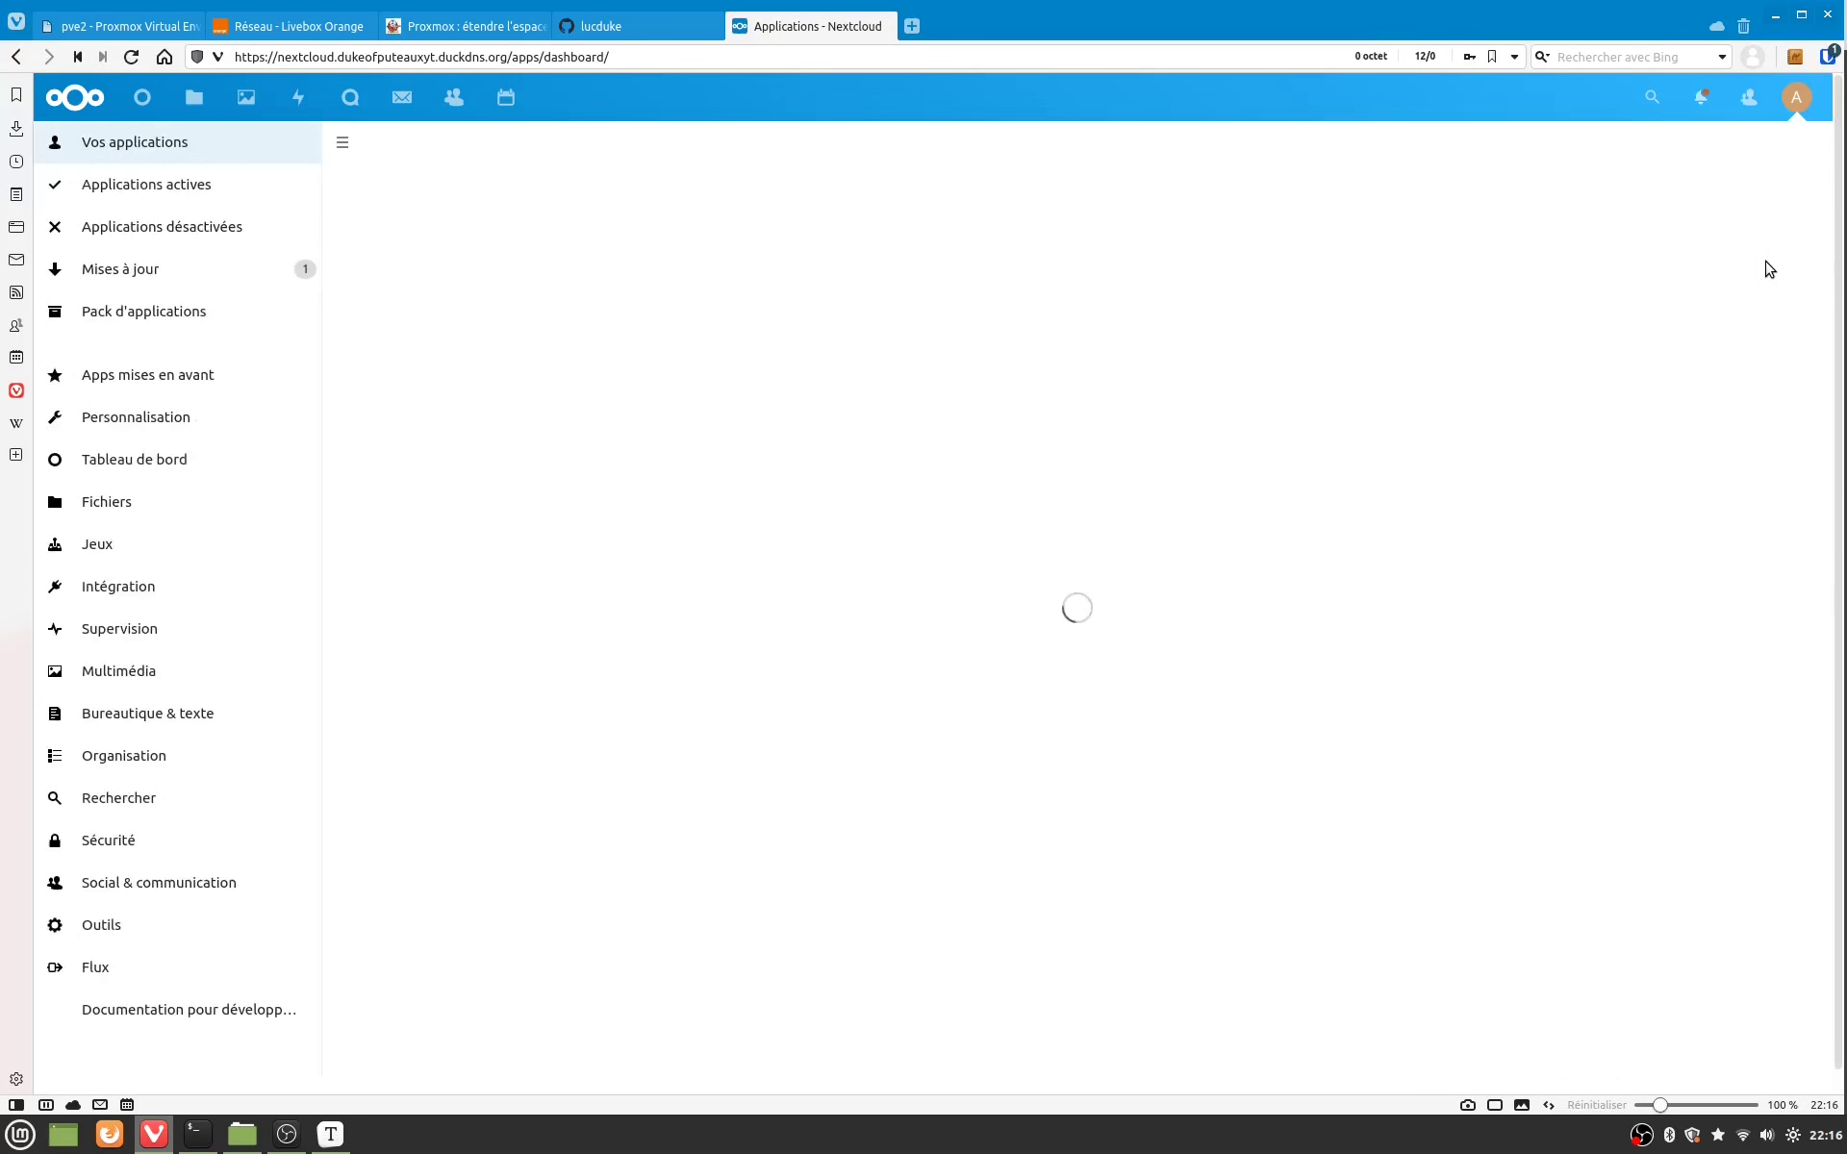
left_click(1650, 100)
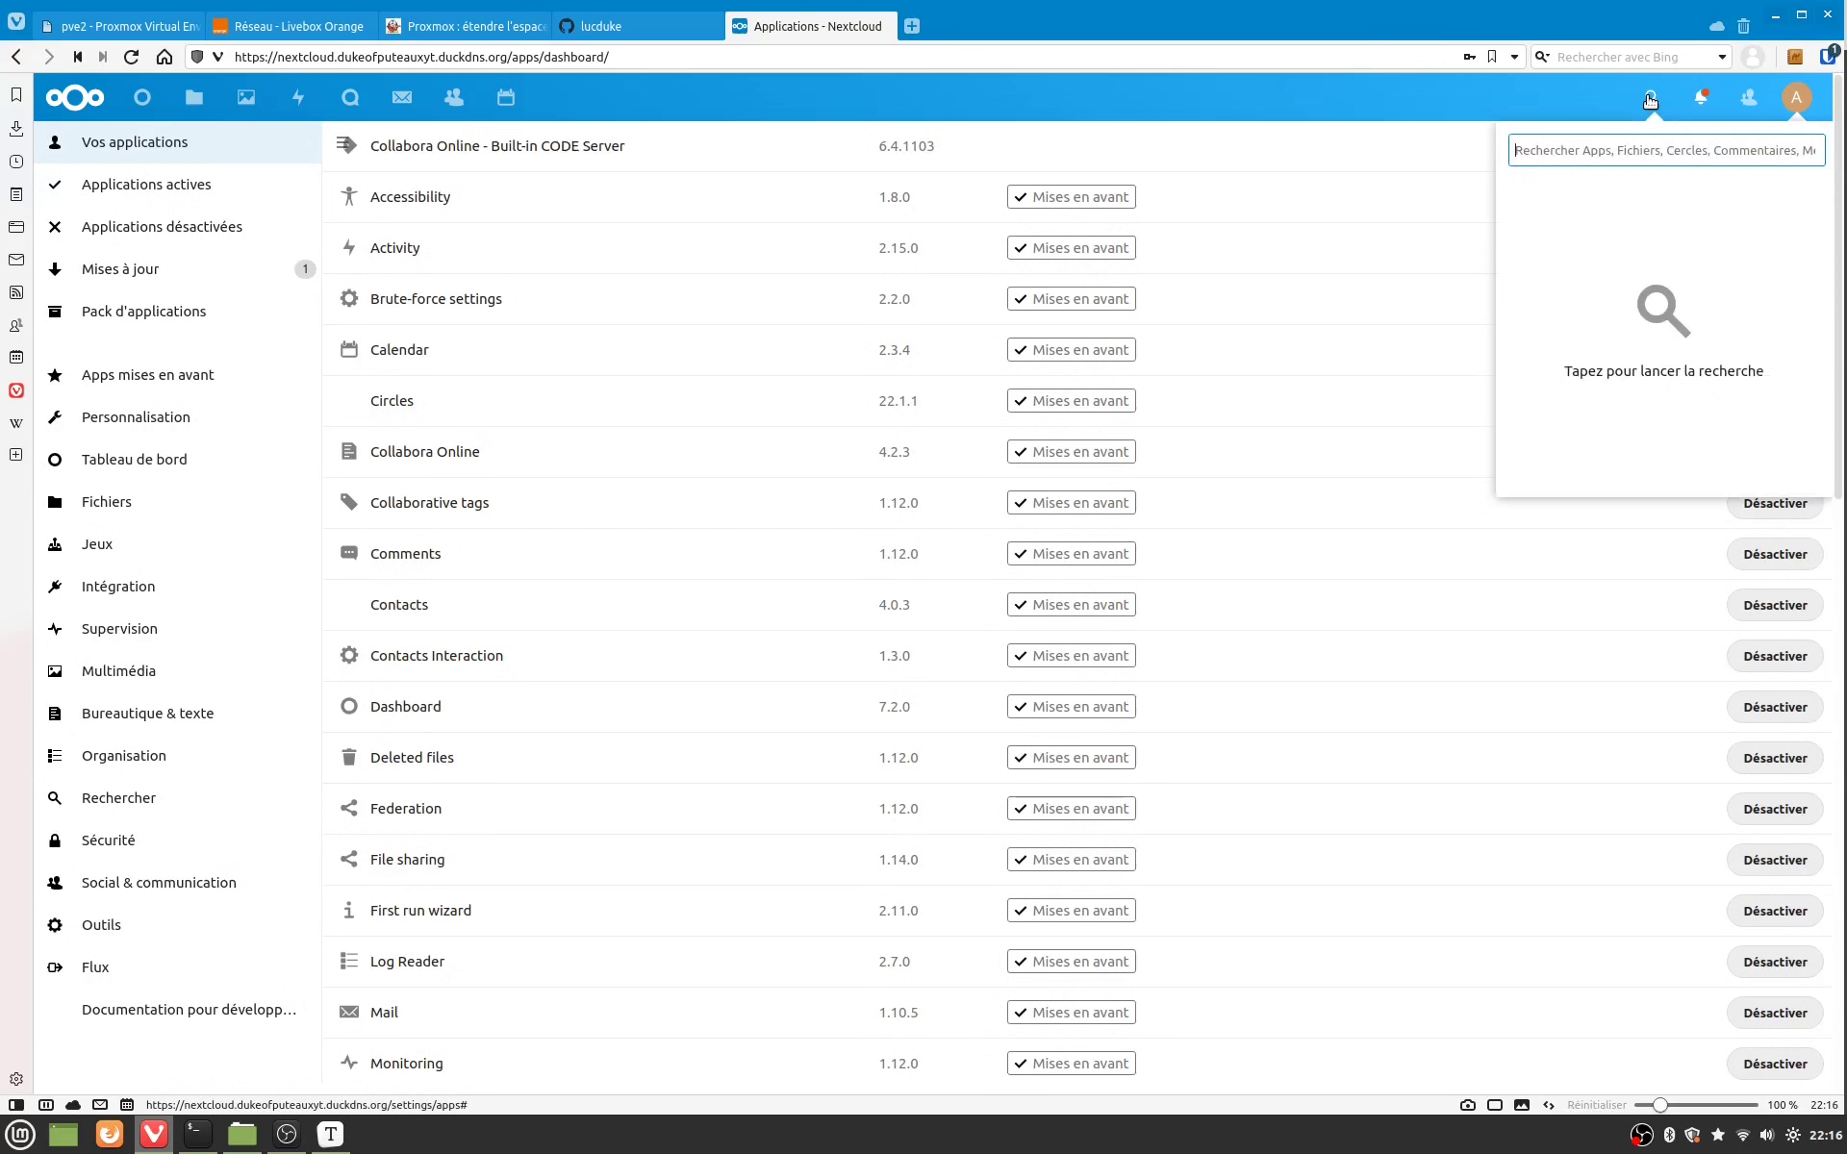
key("ctrl+v")
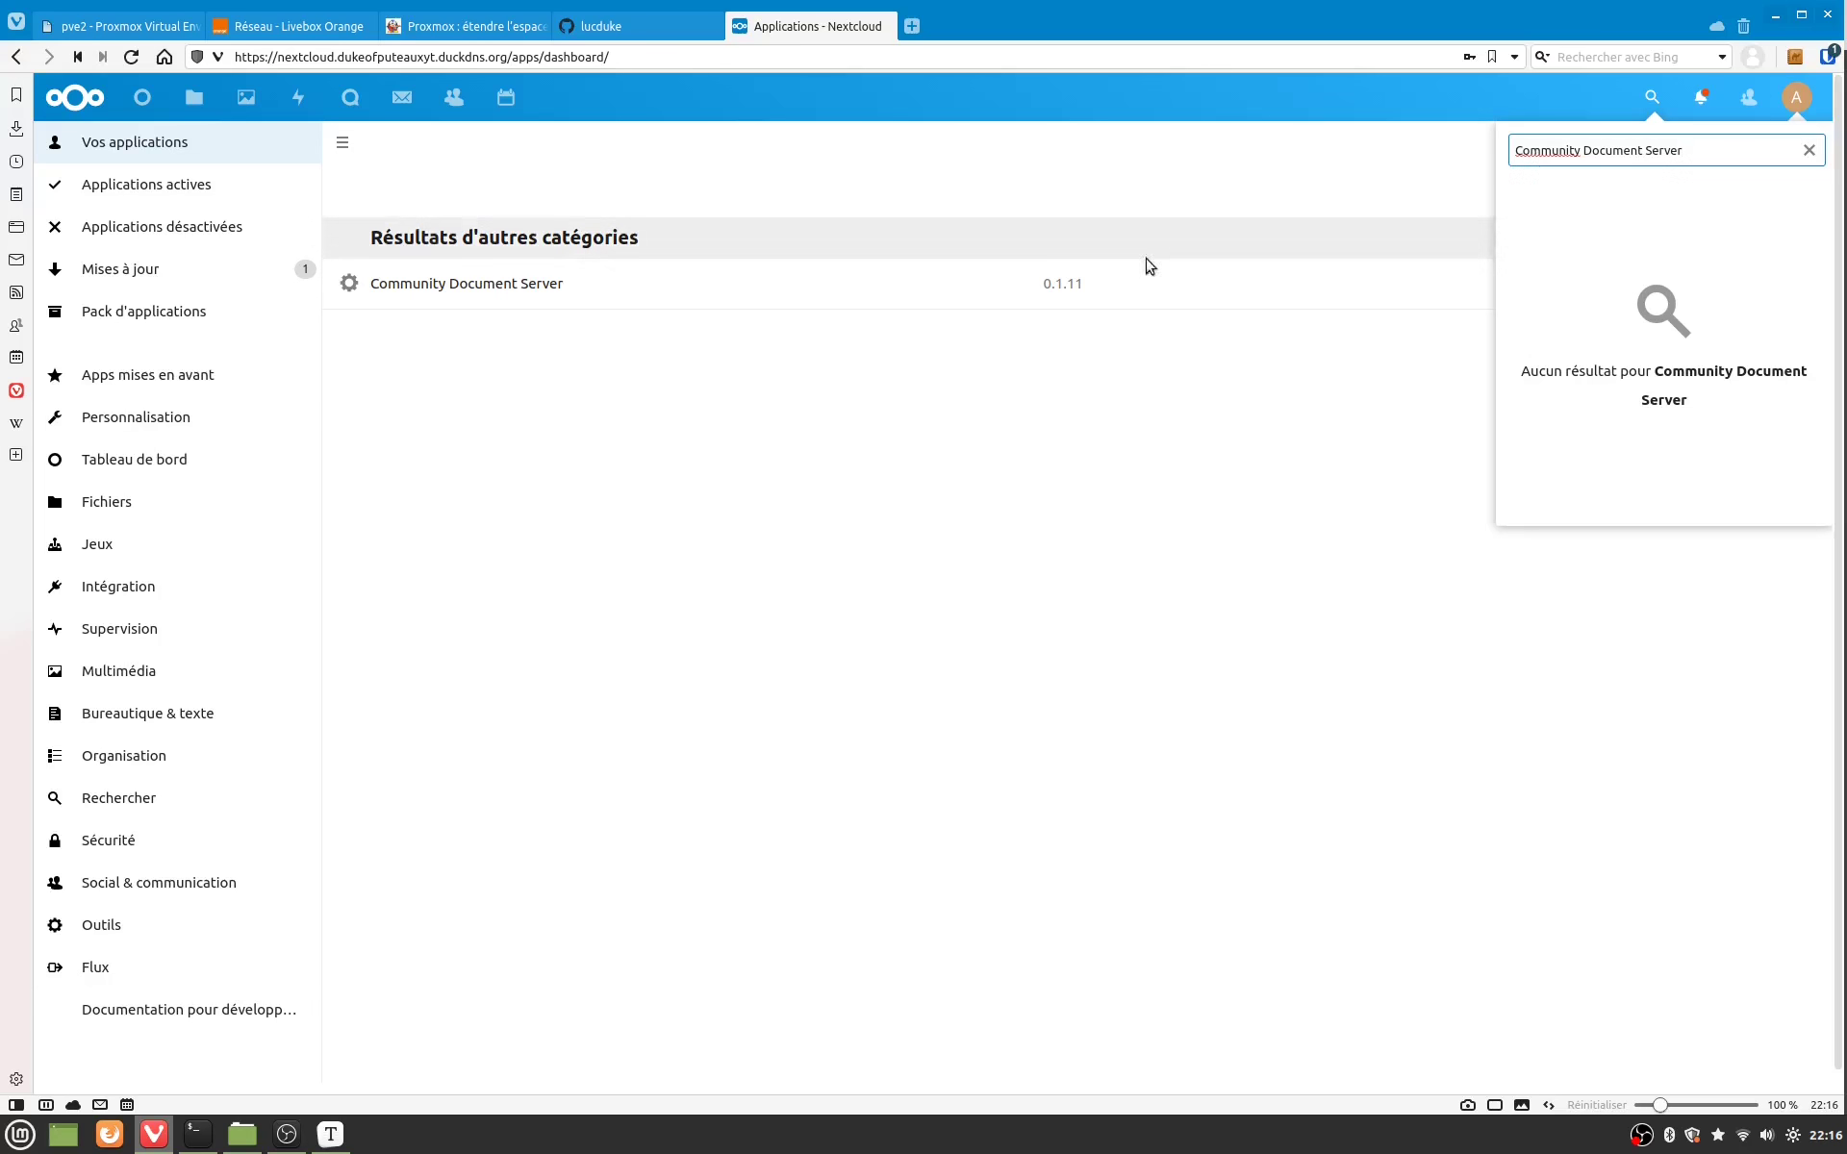
left_click(999, 290)
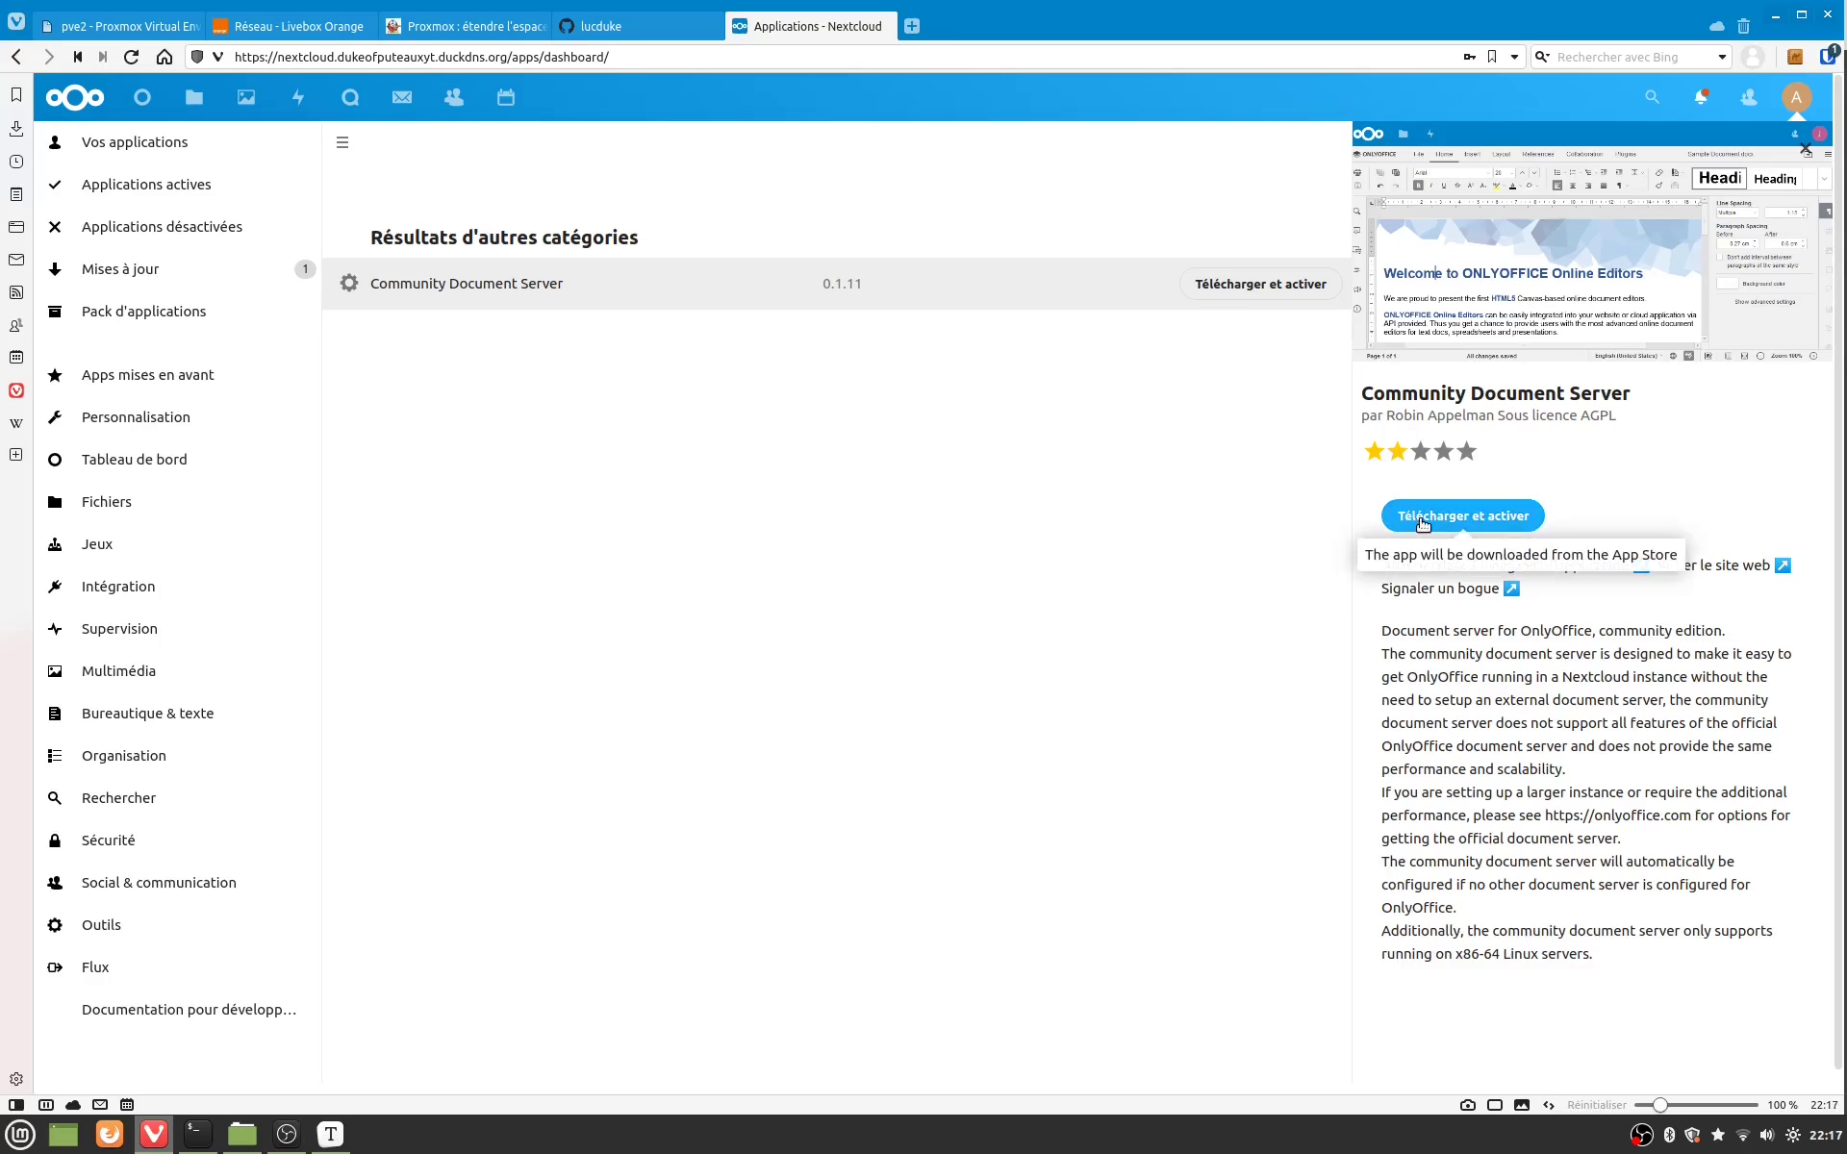
key("ctrl+l")
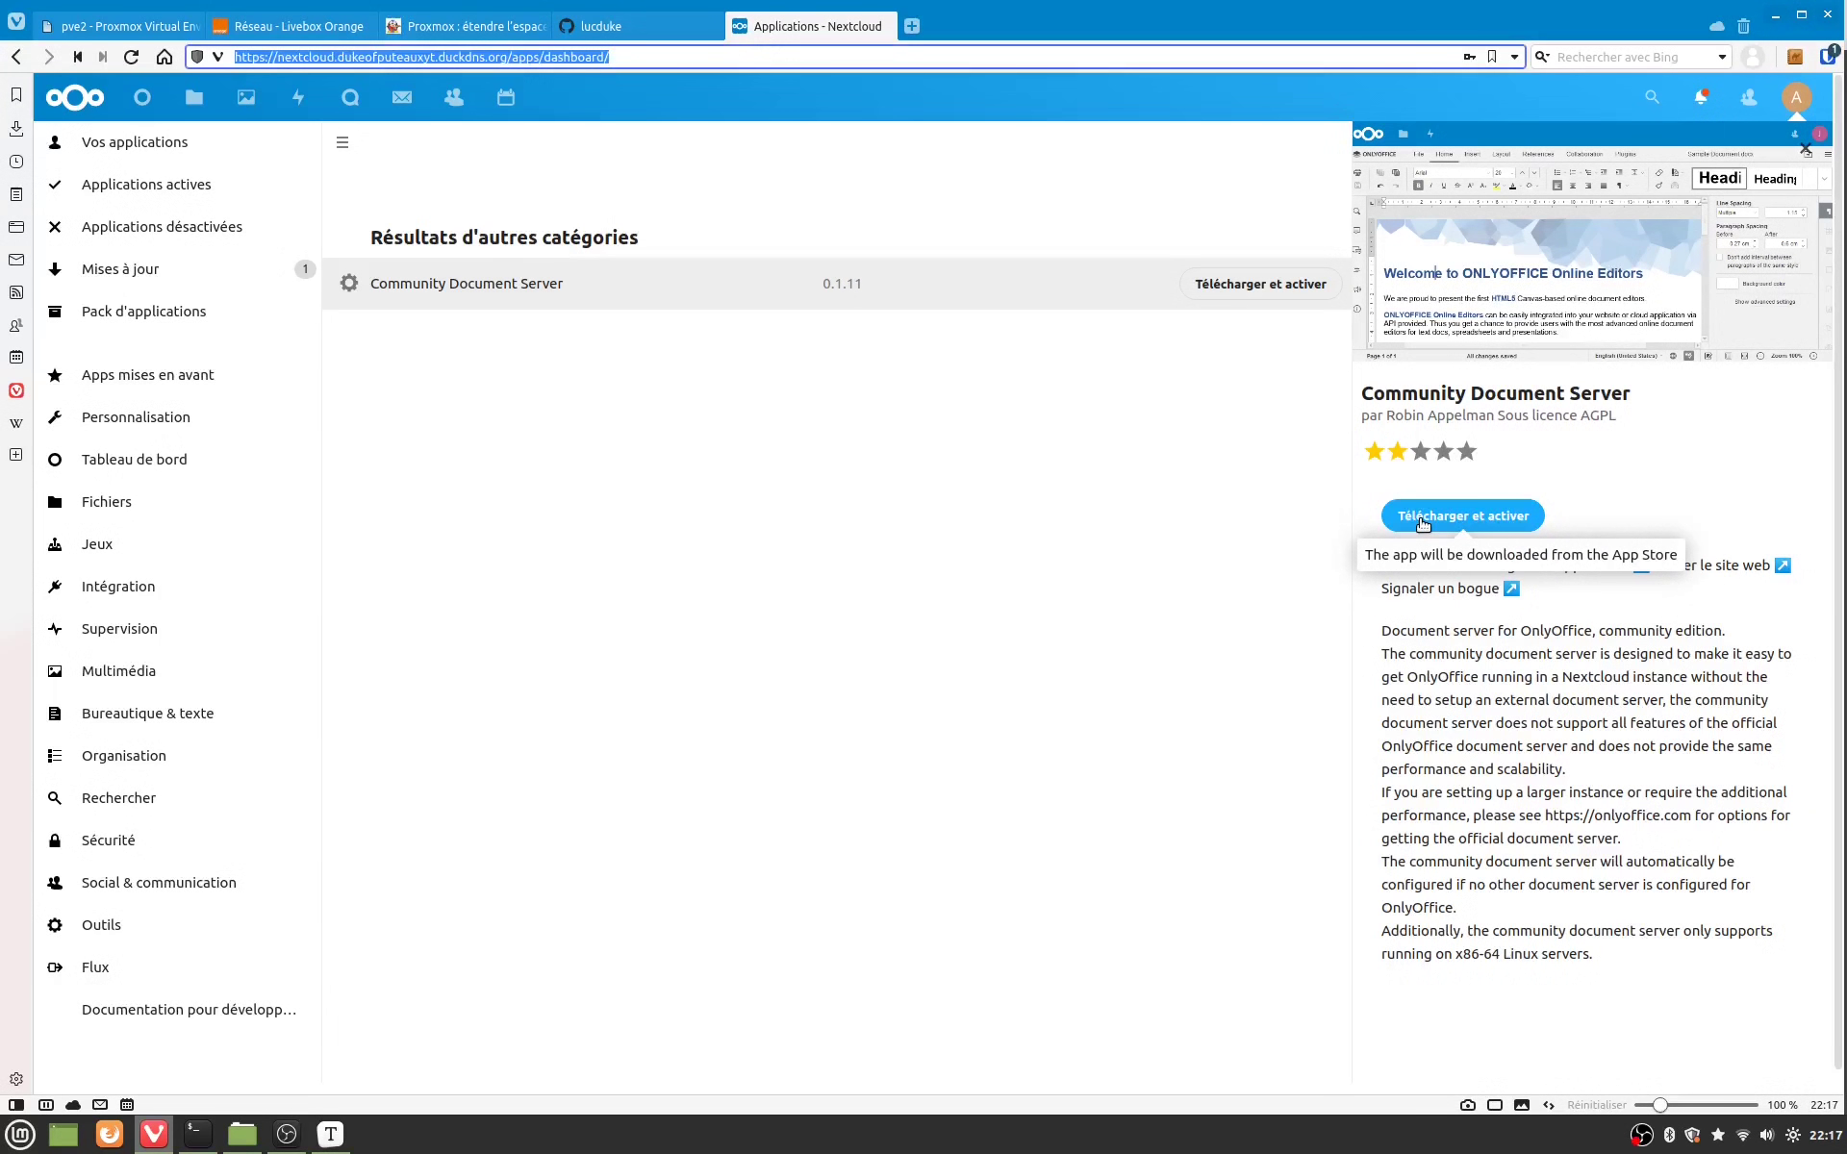
left_click(1422, 522)
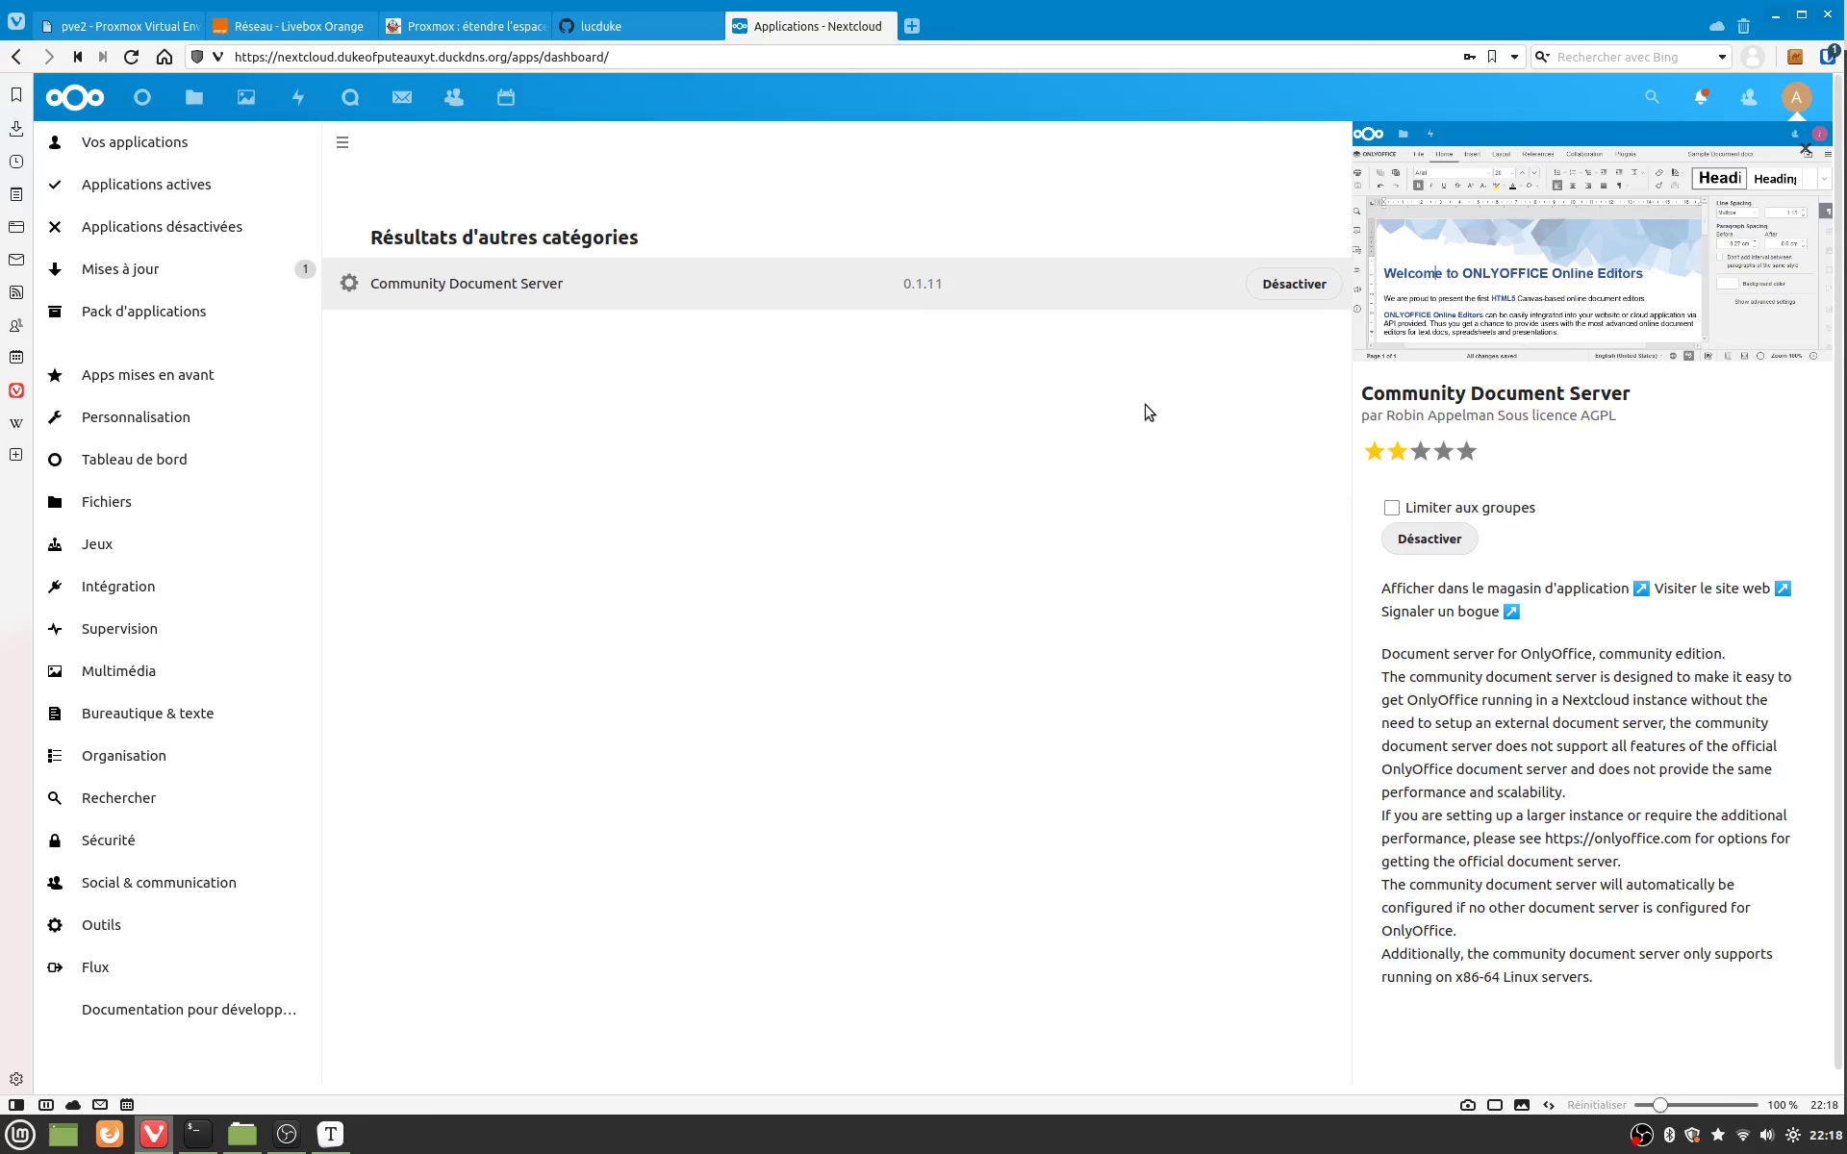
key("ctrl+l")
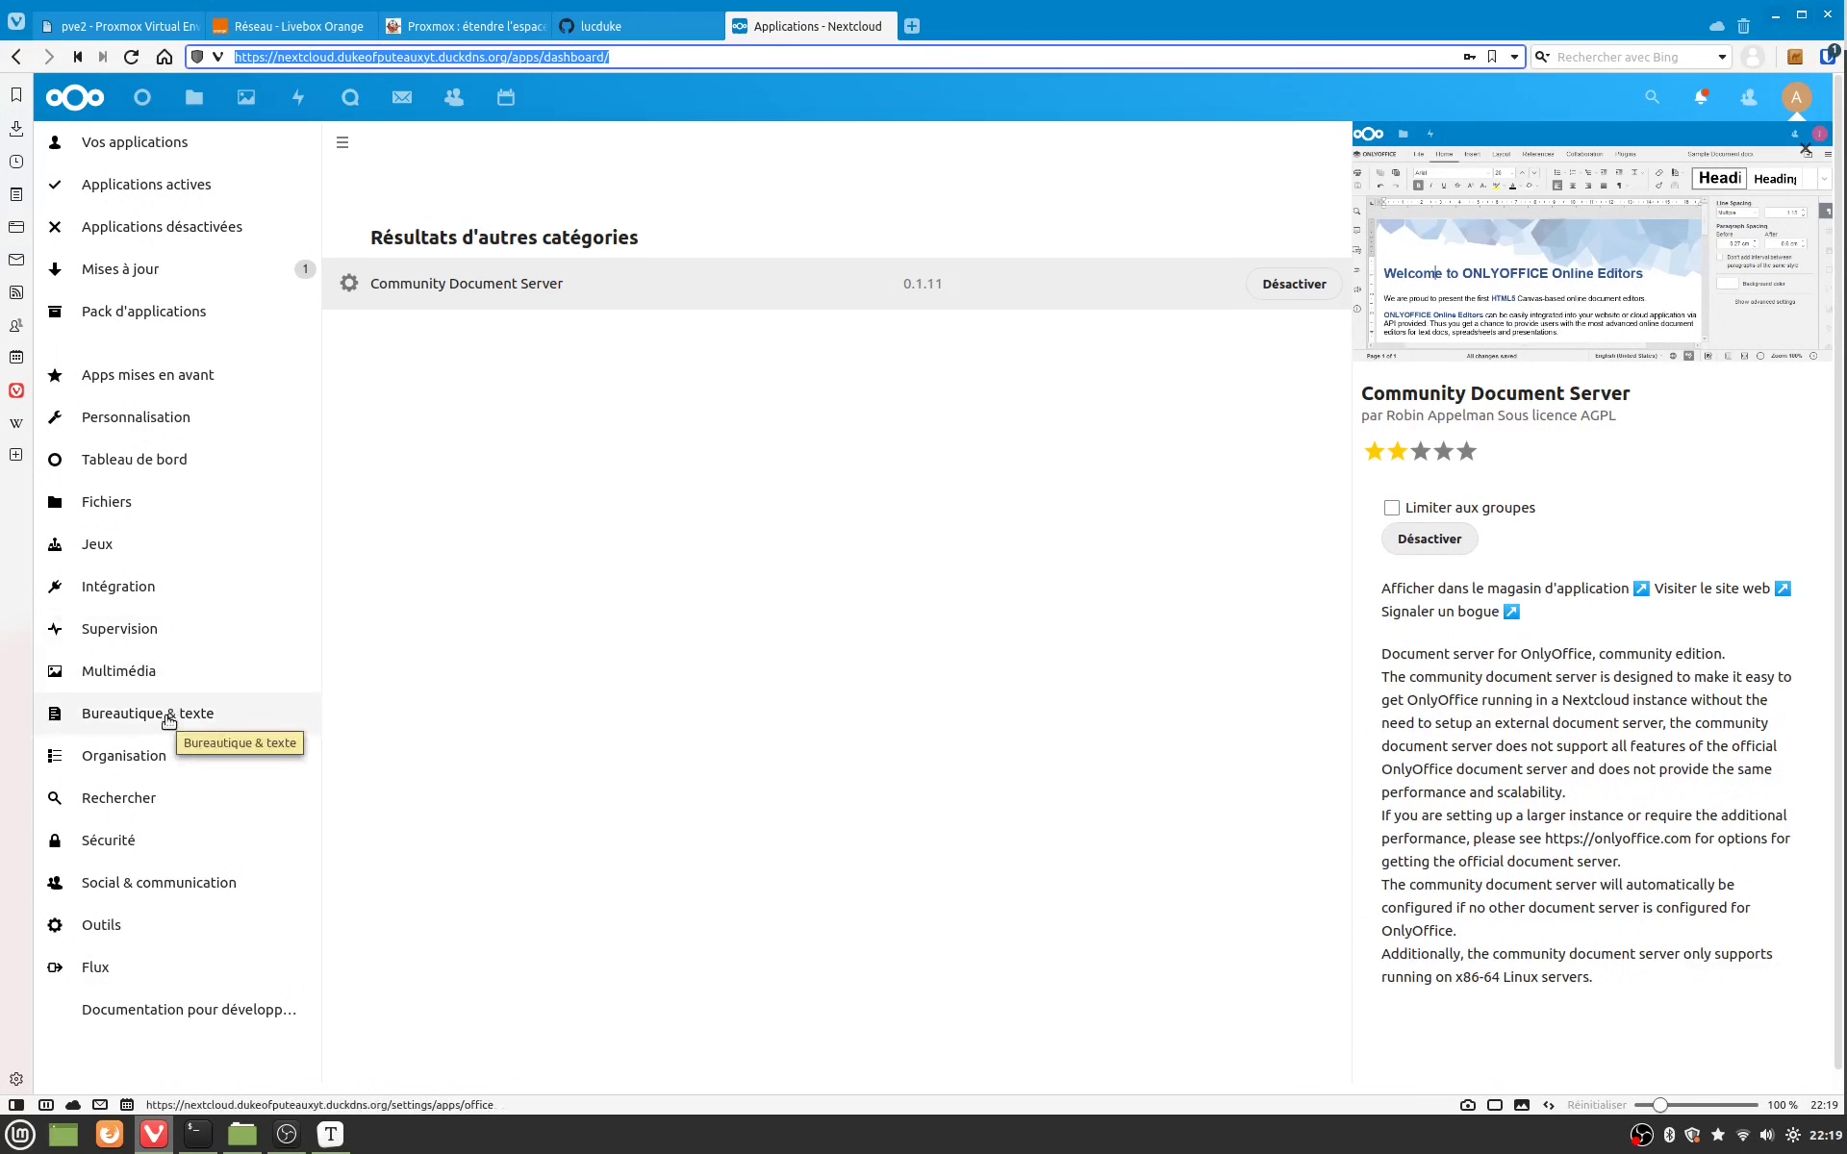
Step: Scroll the Bureautique & texte category to ONLYOFFICE and download and enable it
left_click(168, 717)
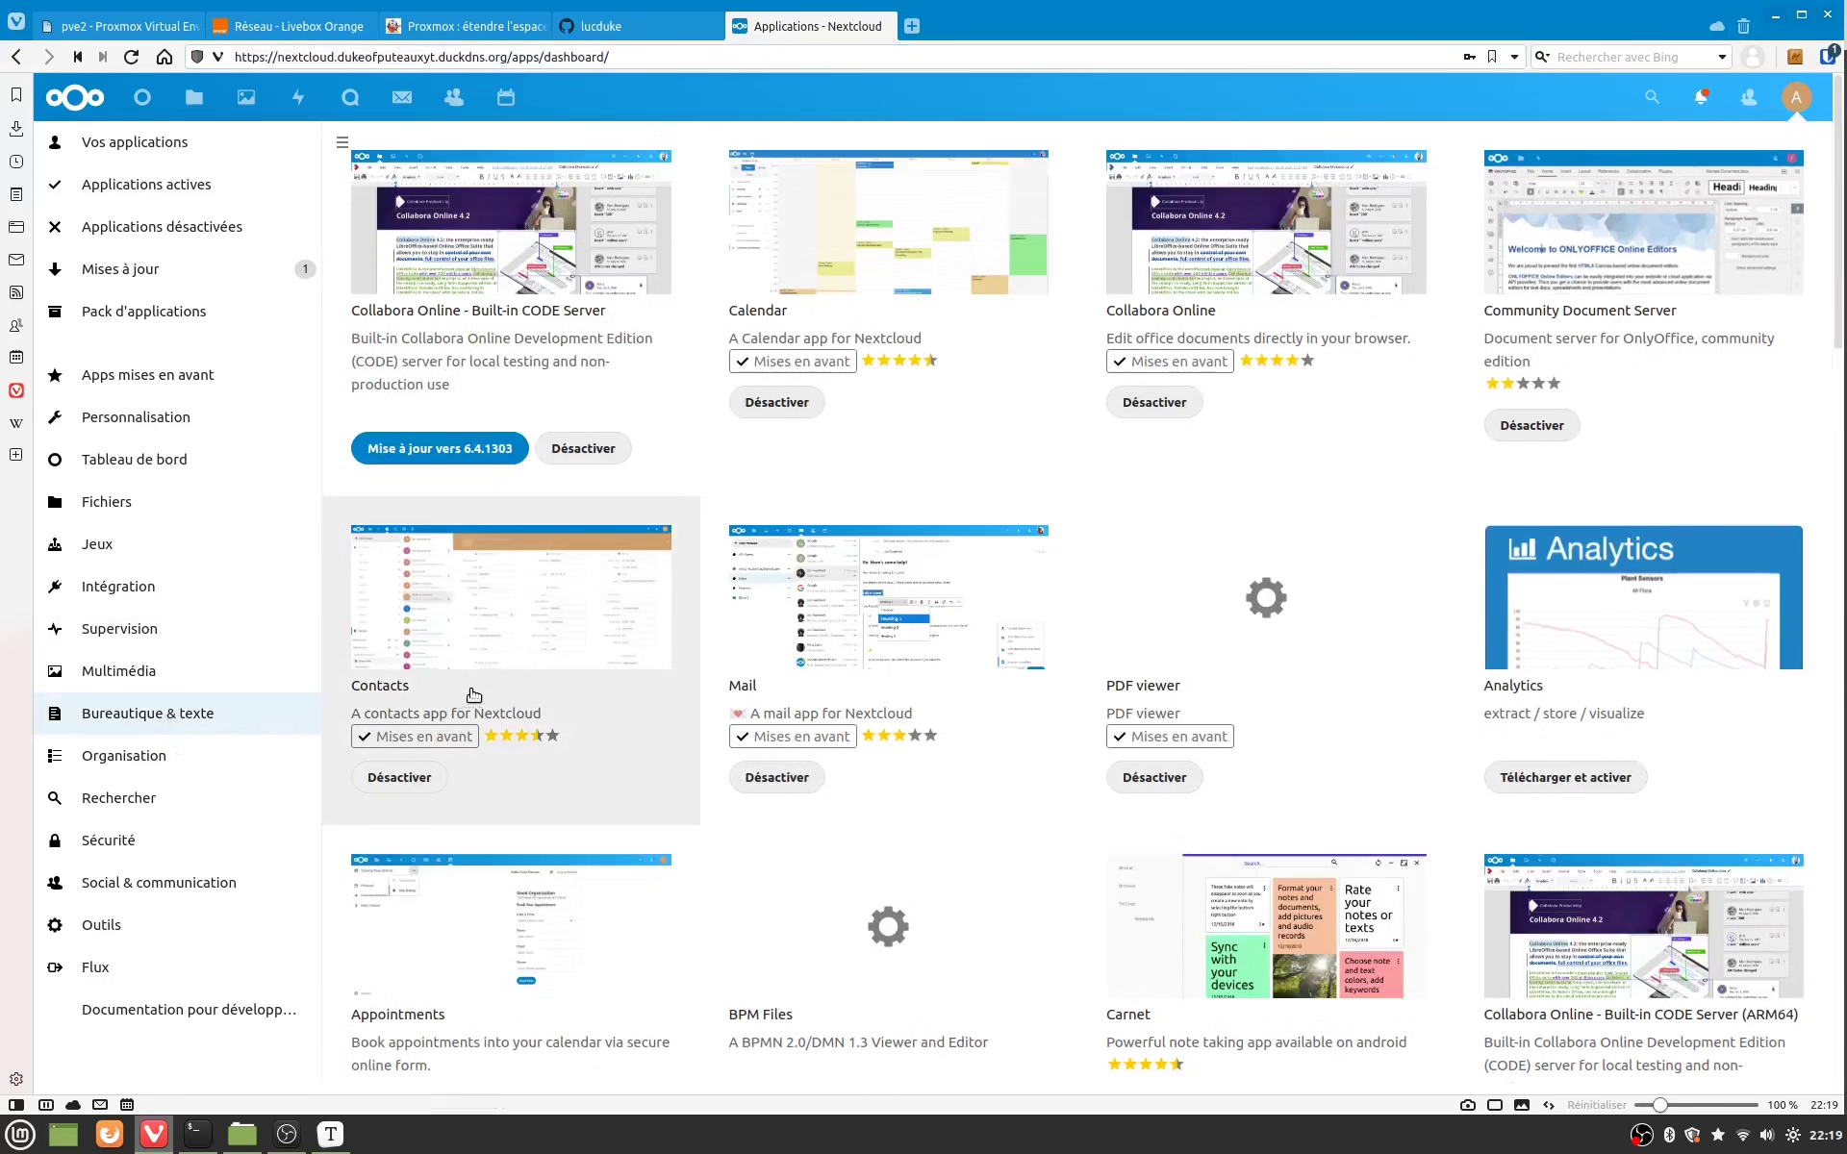
scroll(1208, 565, "down", 3)
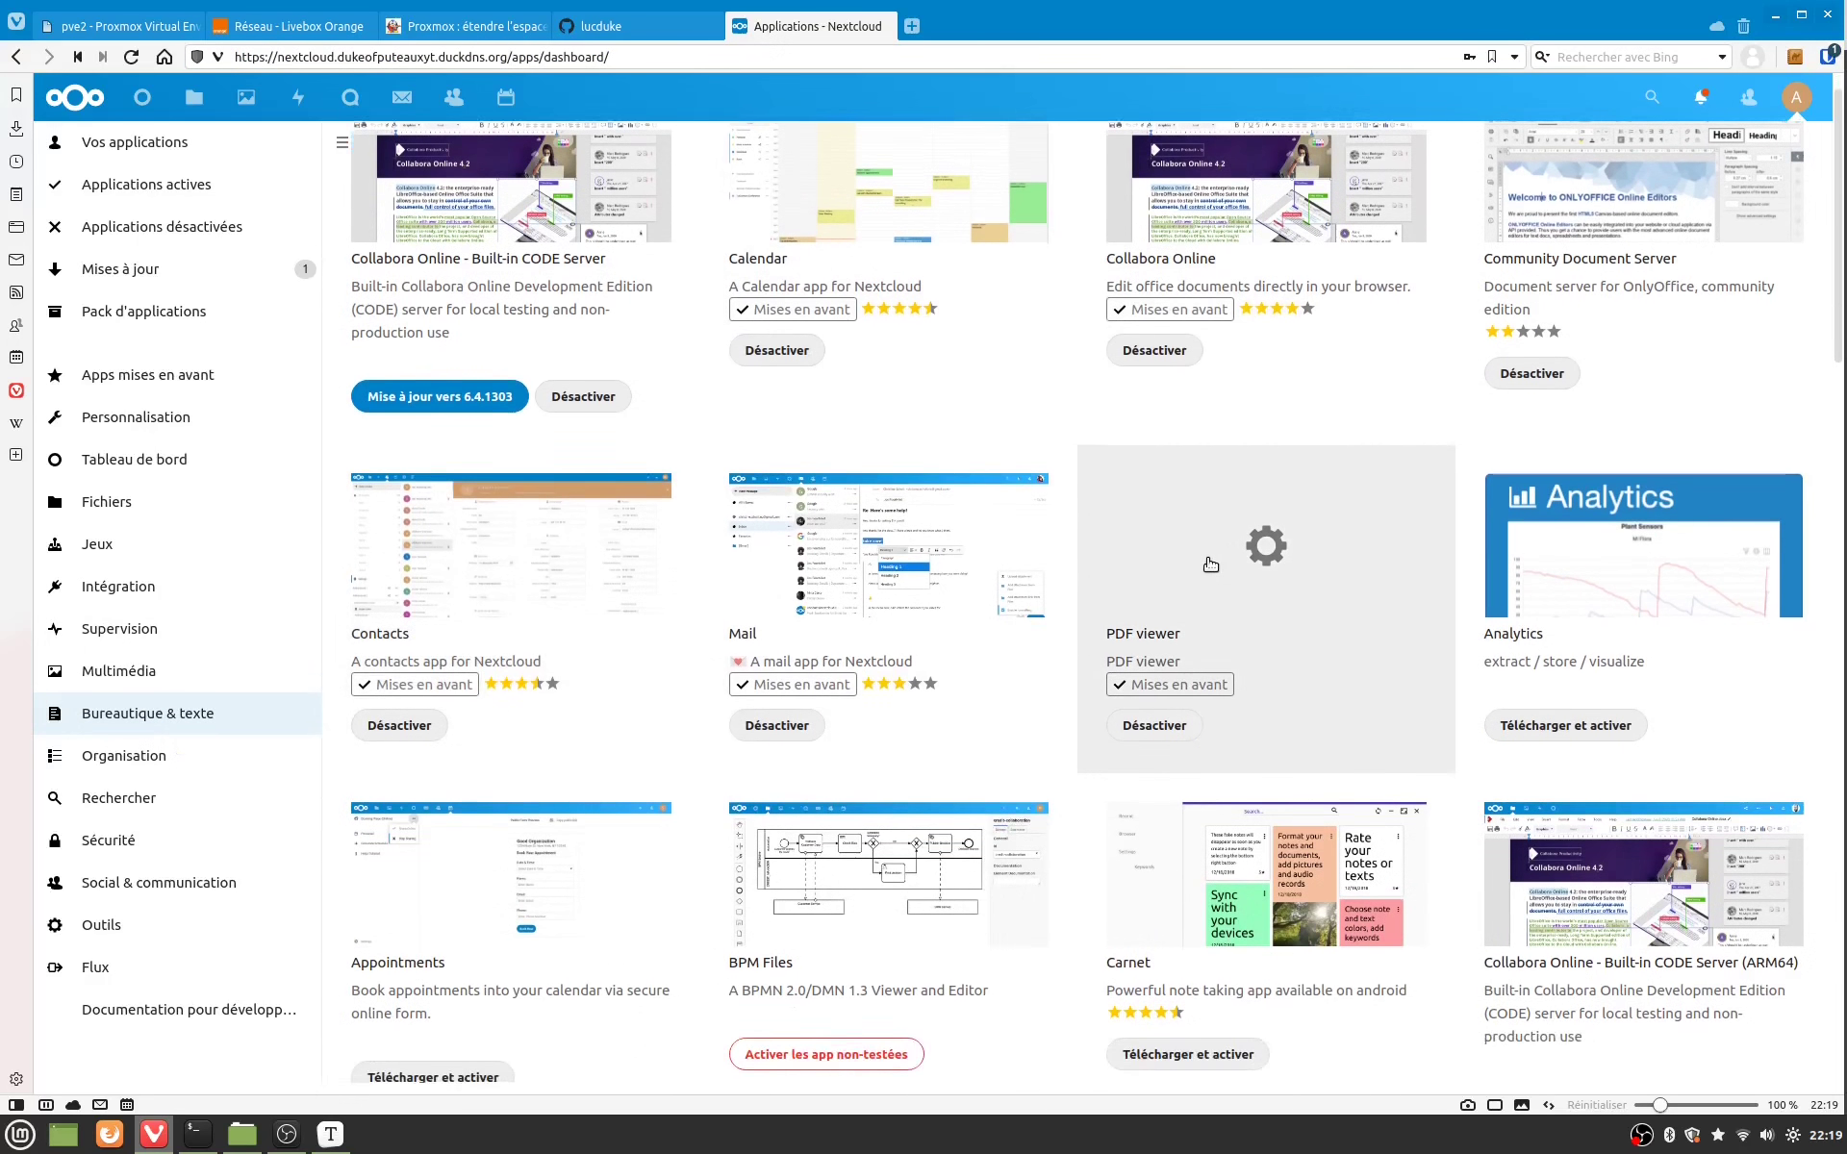
scroll(1210, 565, "down", 8)
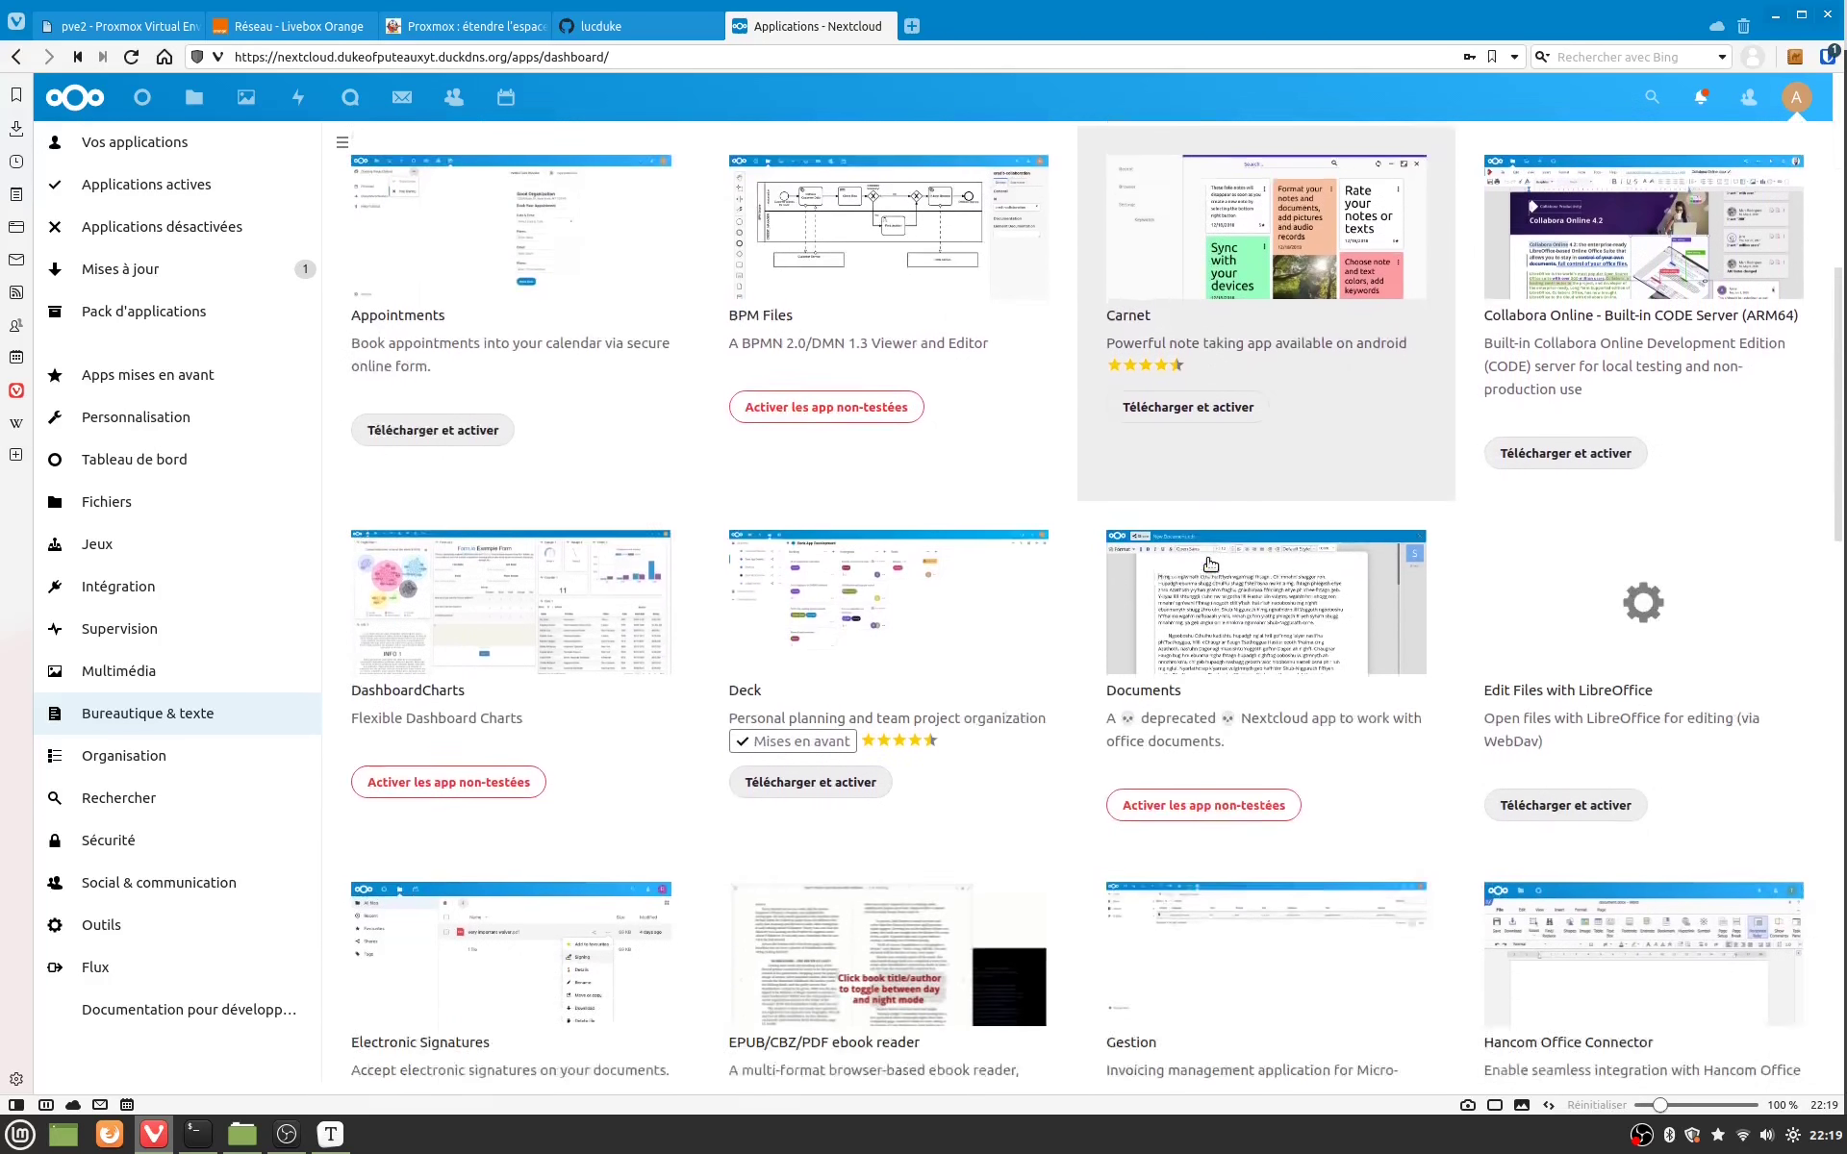
scroll(1210, 565, "down", 7)
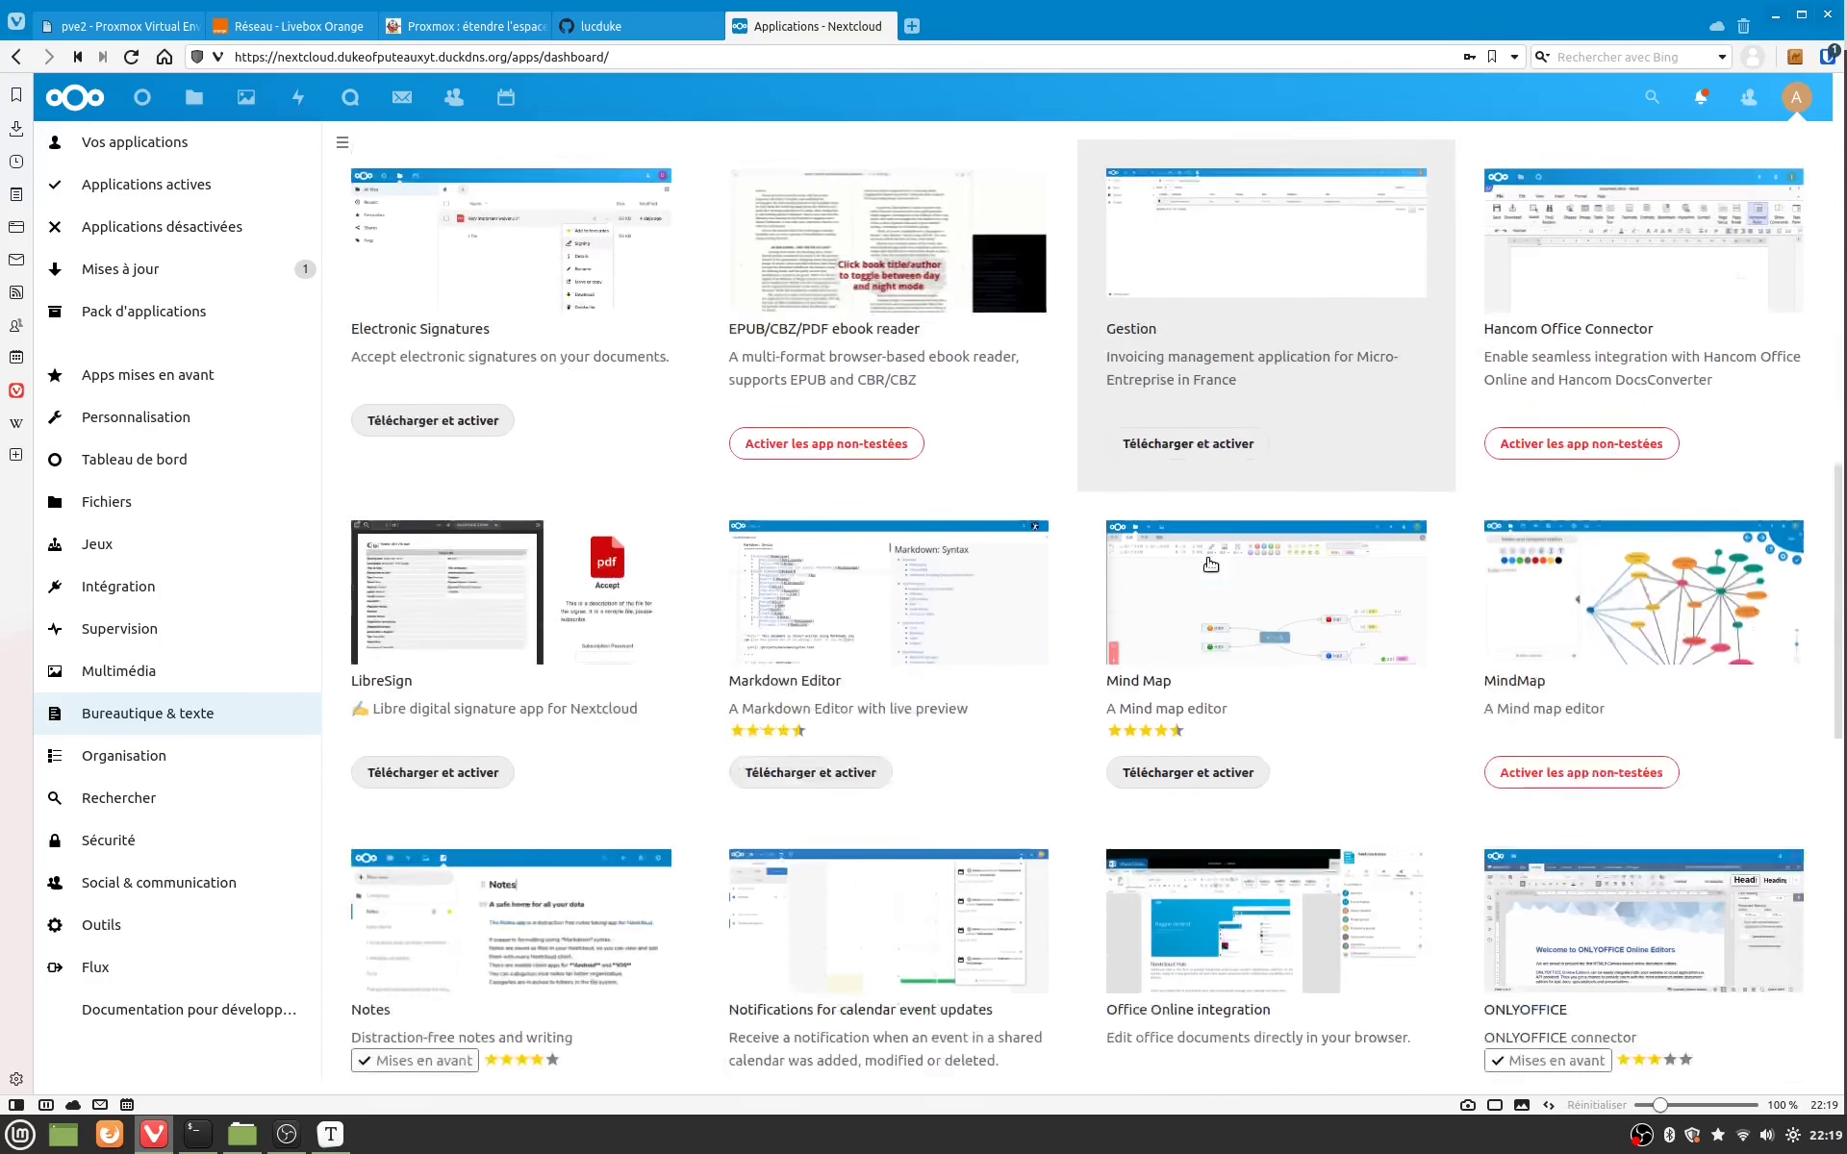
scroll(1210, 565, "down", 1)
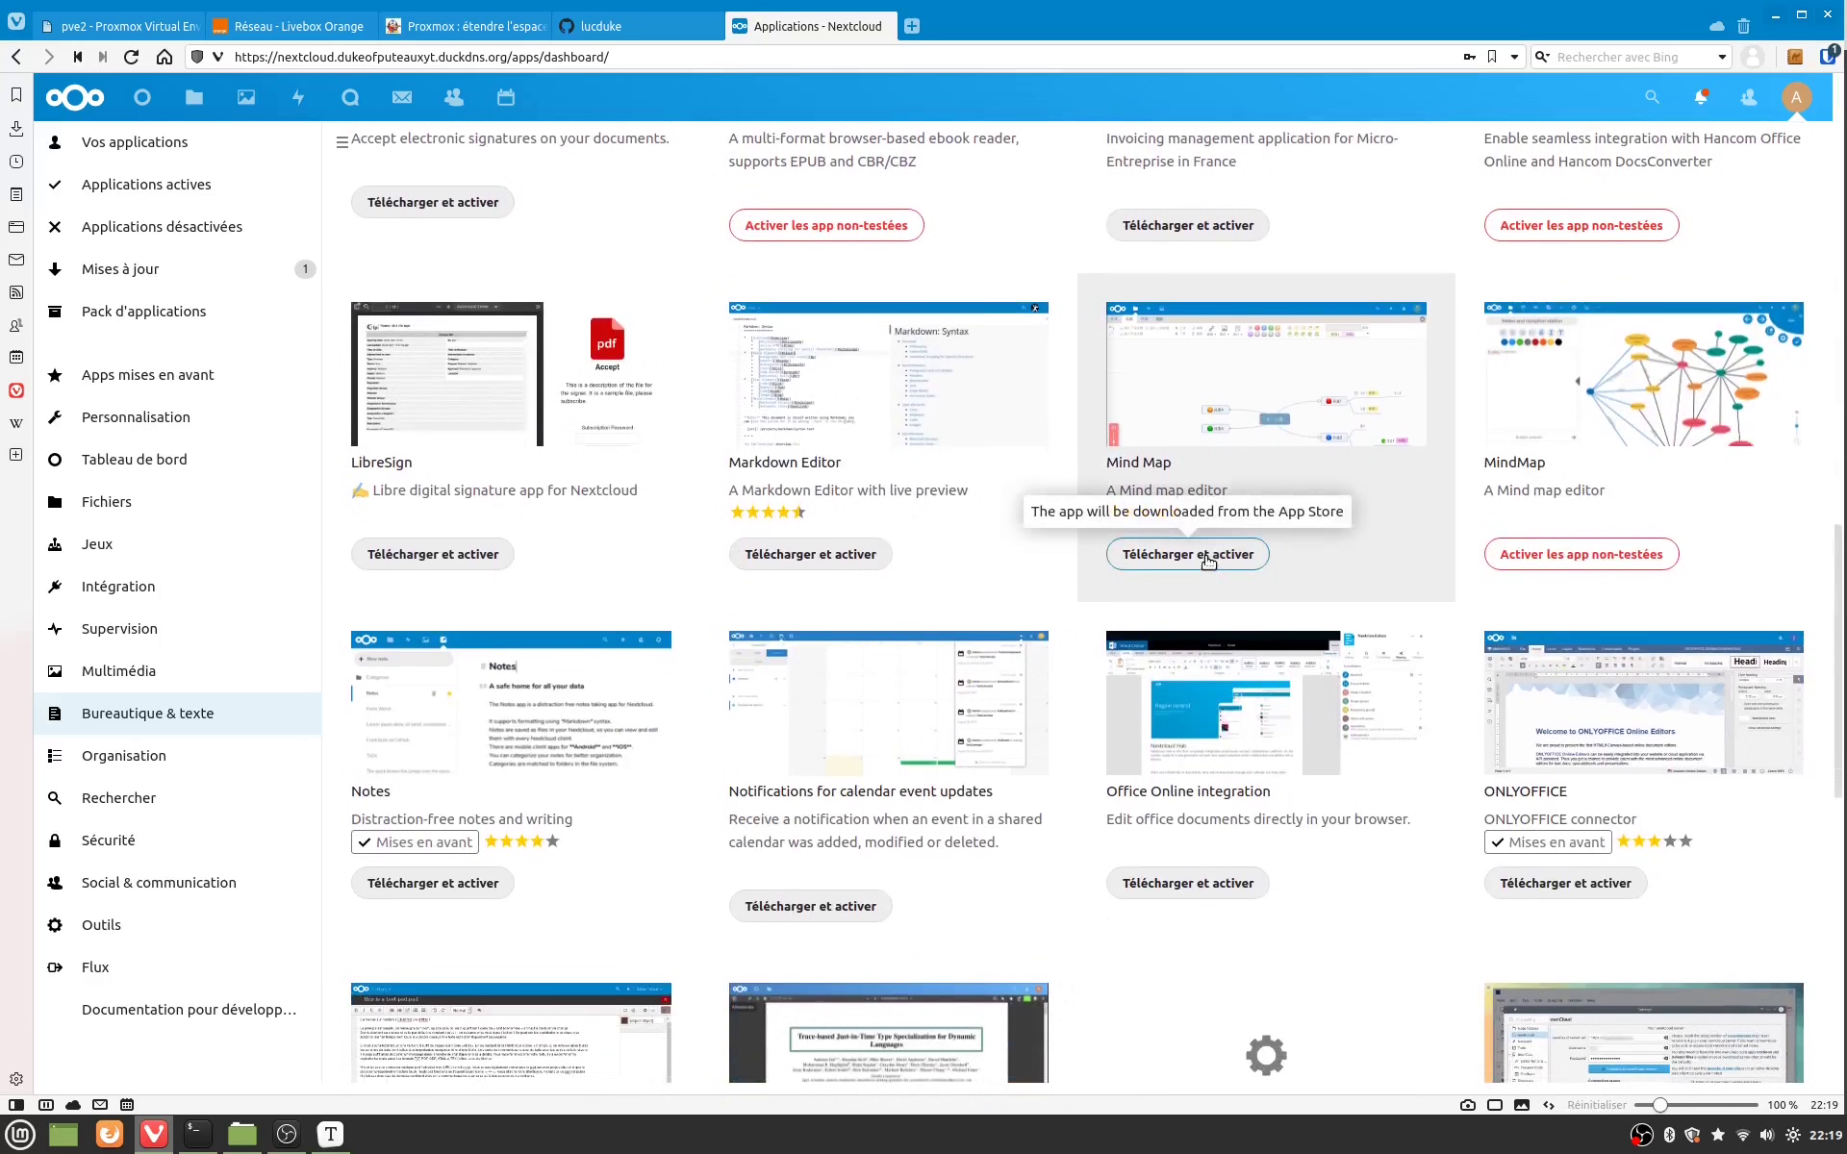
scroll(1208, 563, "down", 2)
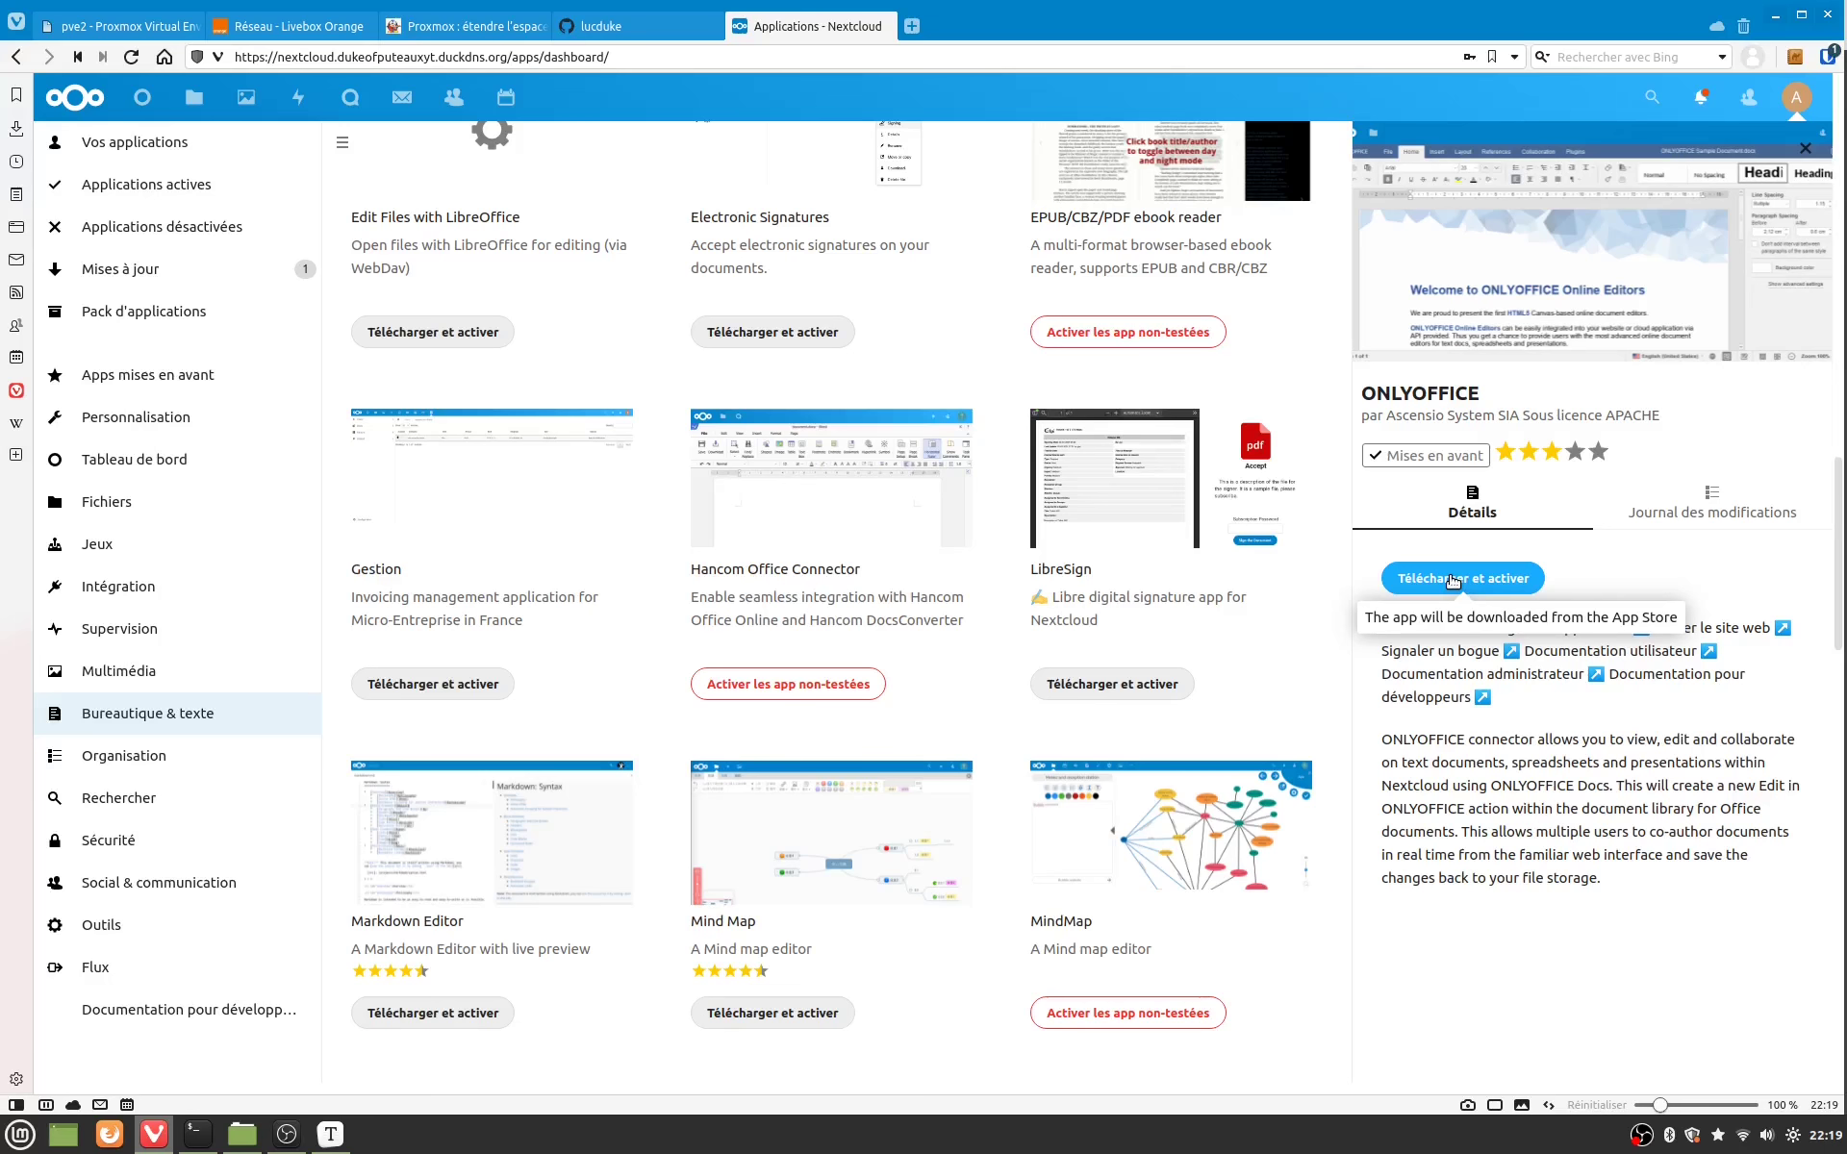
key("ctrl+l")
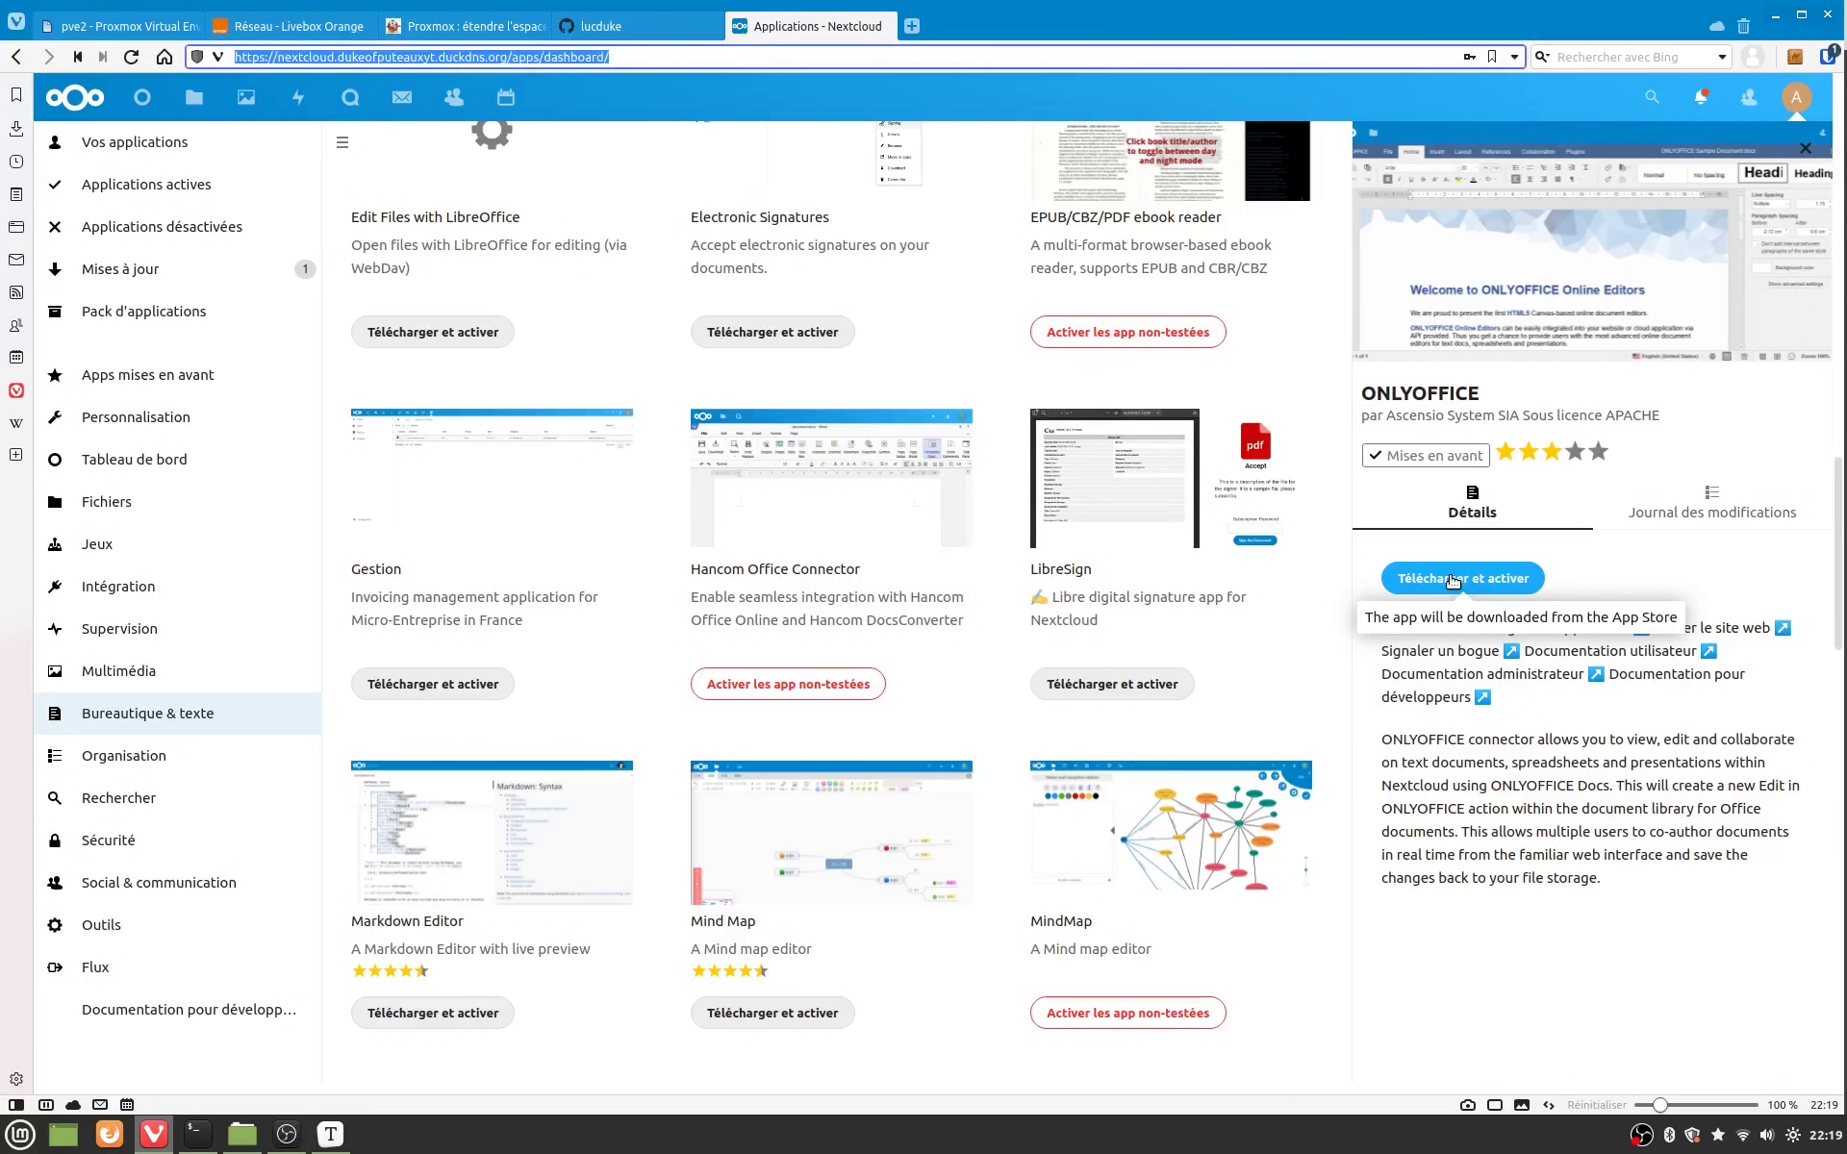
left_click(1452, 580)
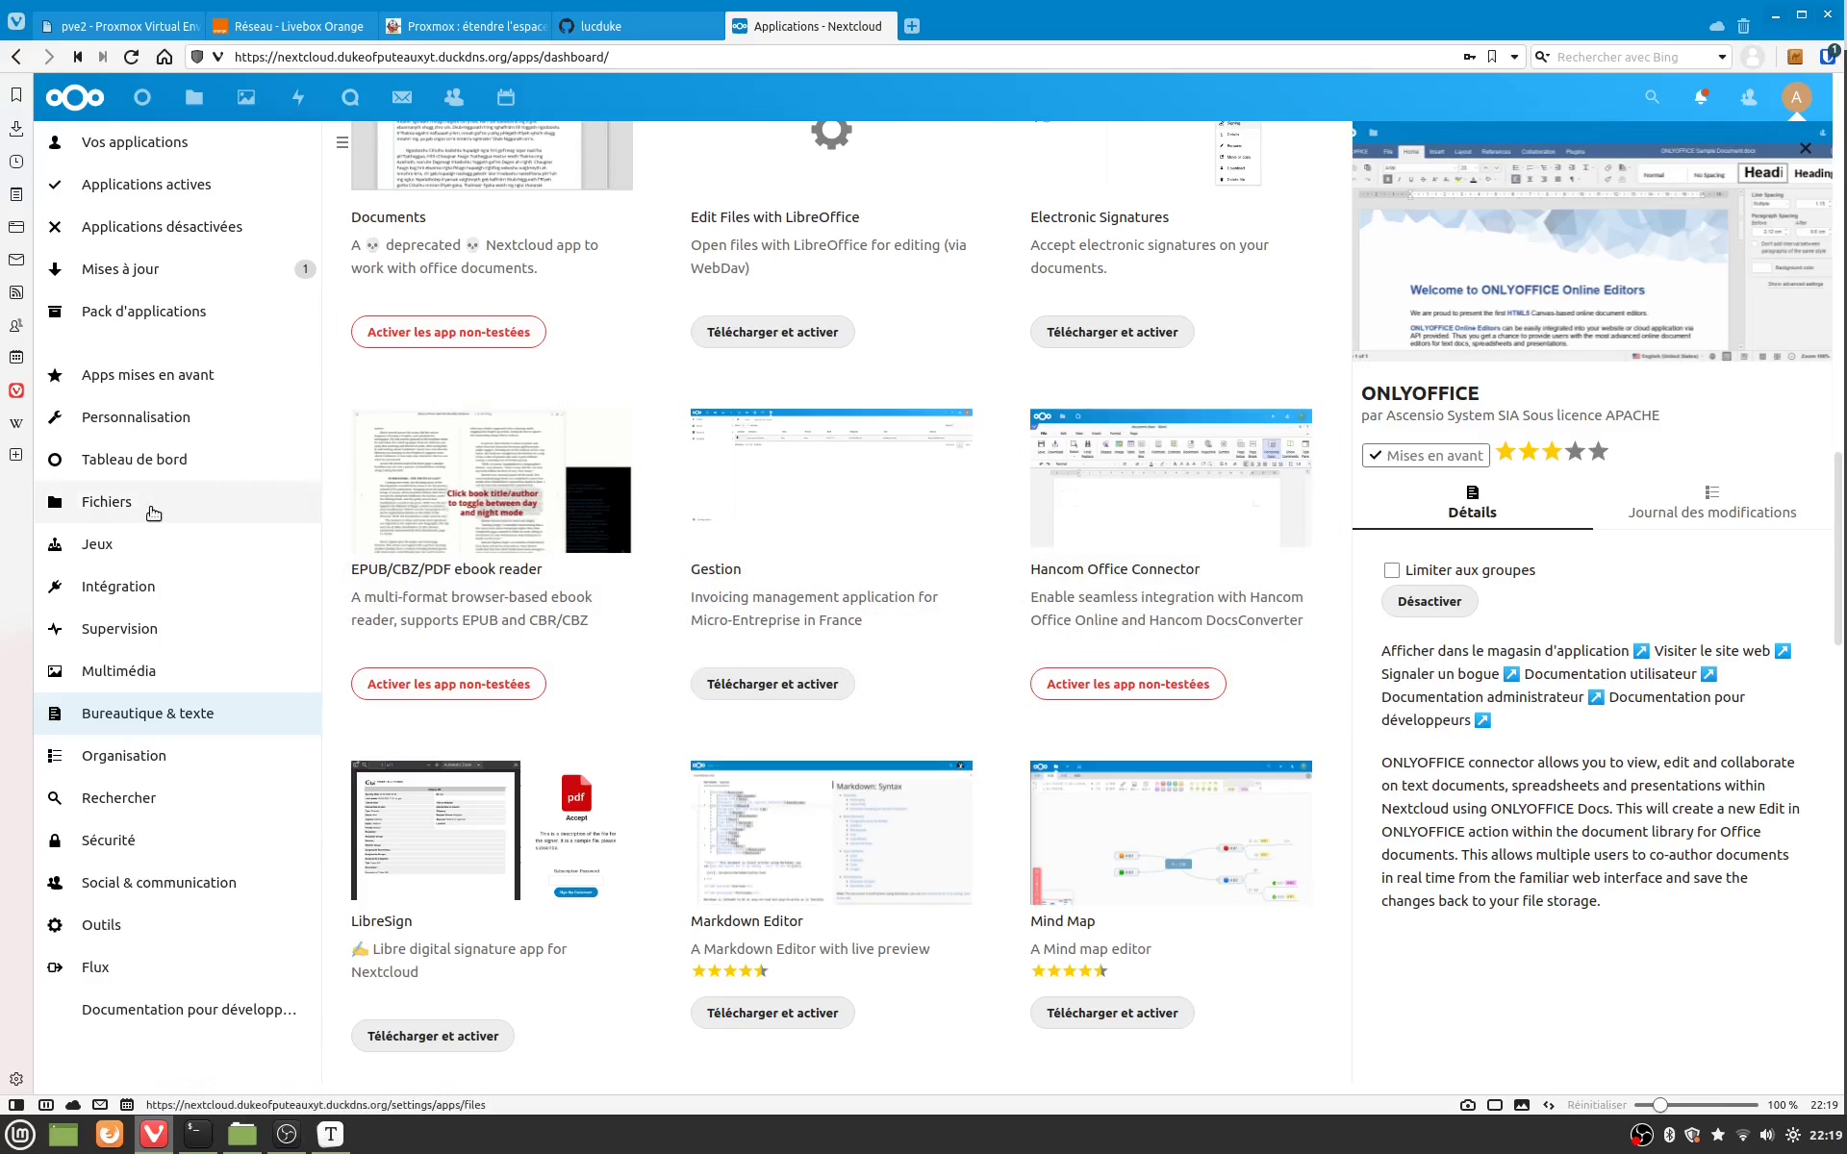
Step: Update Collabora Online - Built-in CODE Server to 6.4.1303, then go to Files
left_click(173, 279)
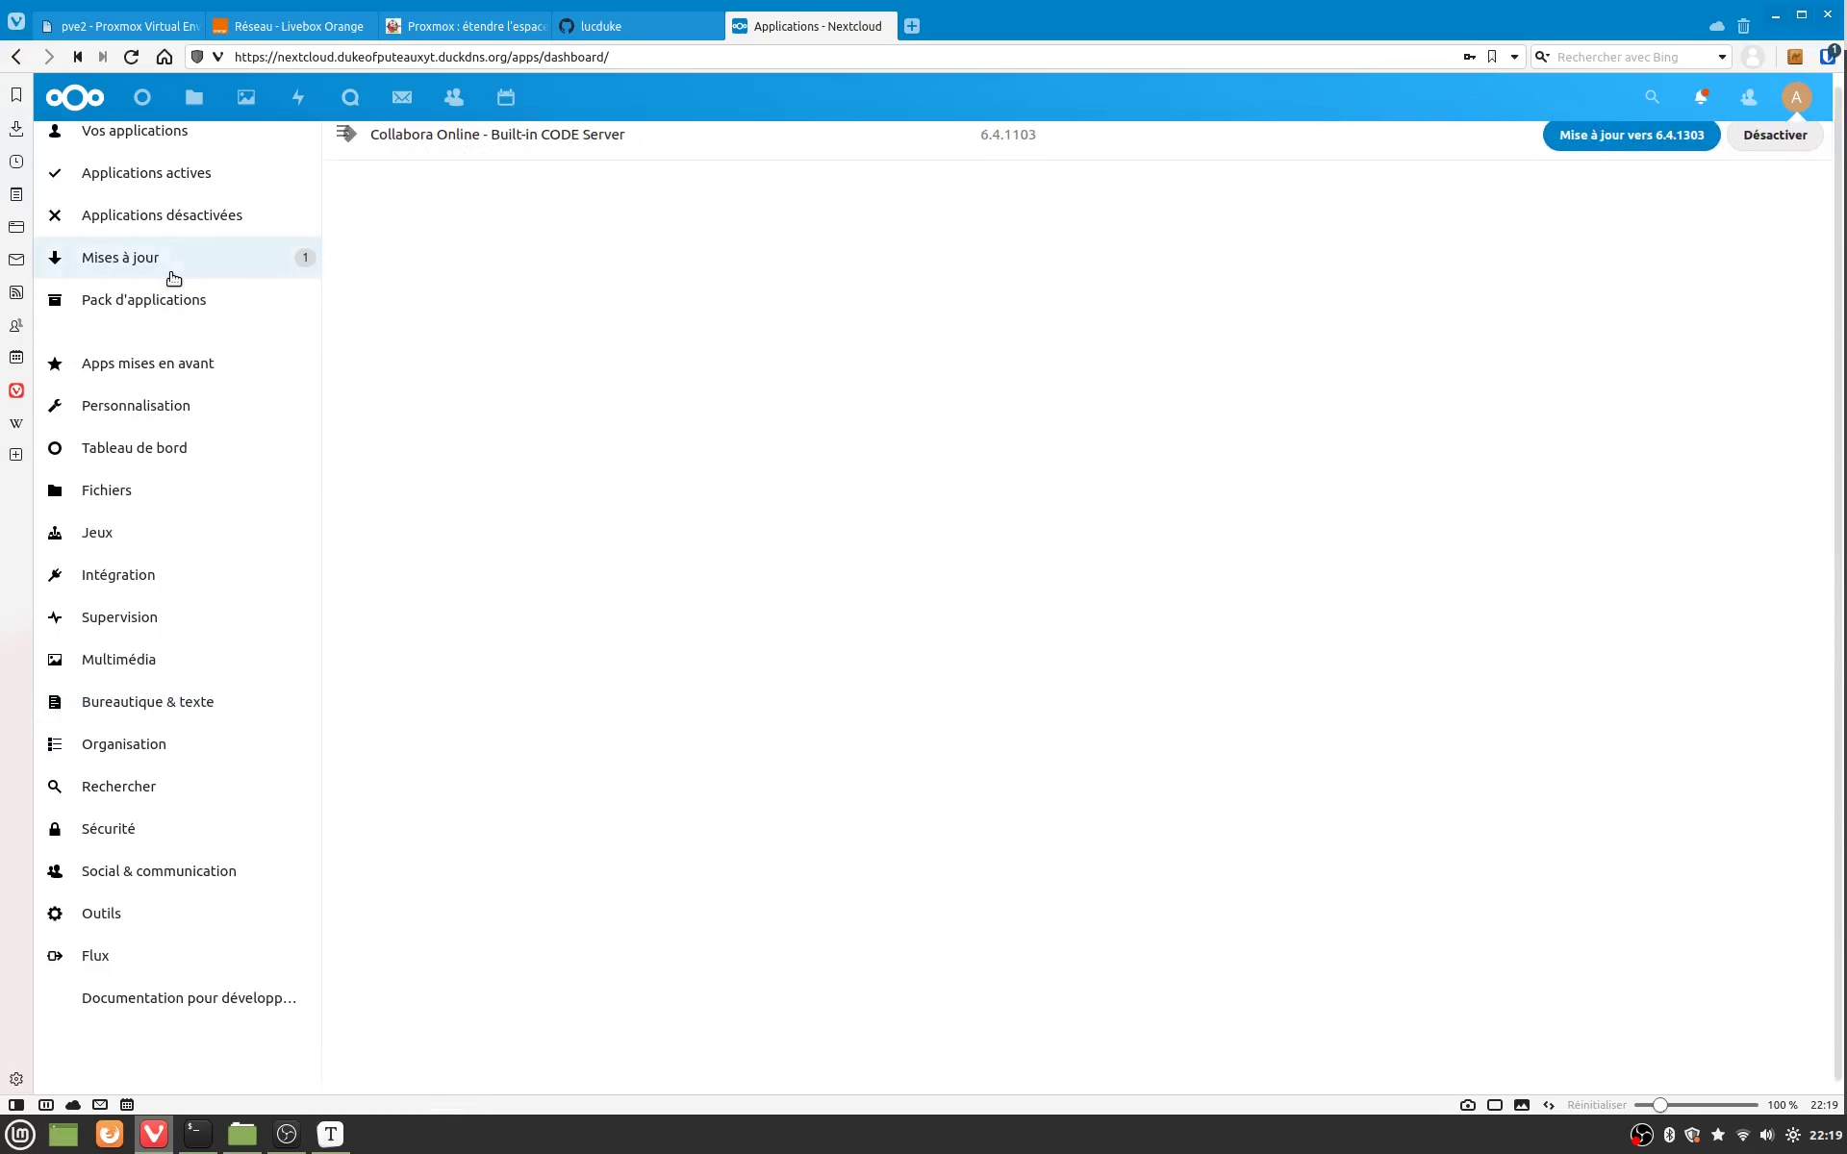
left_click(1635, 145)
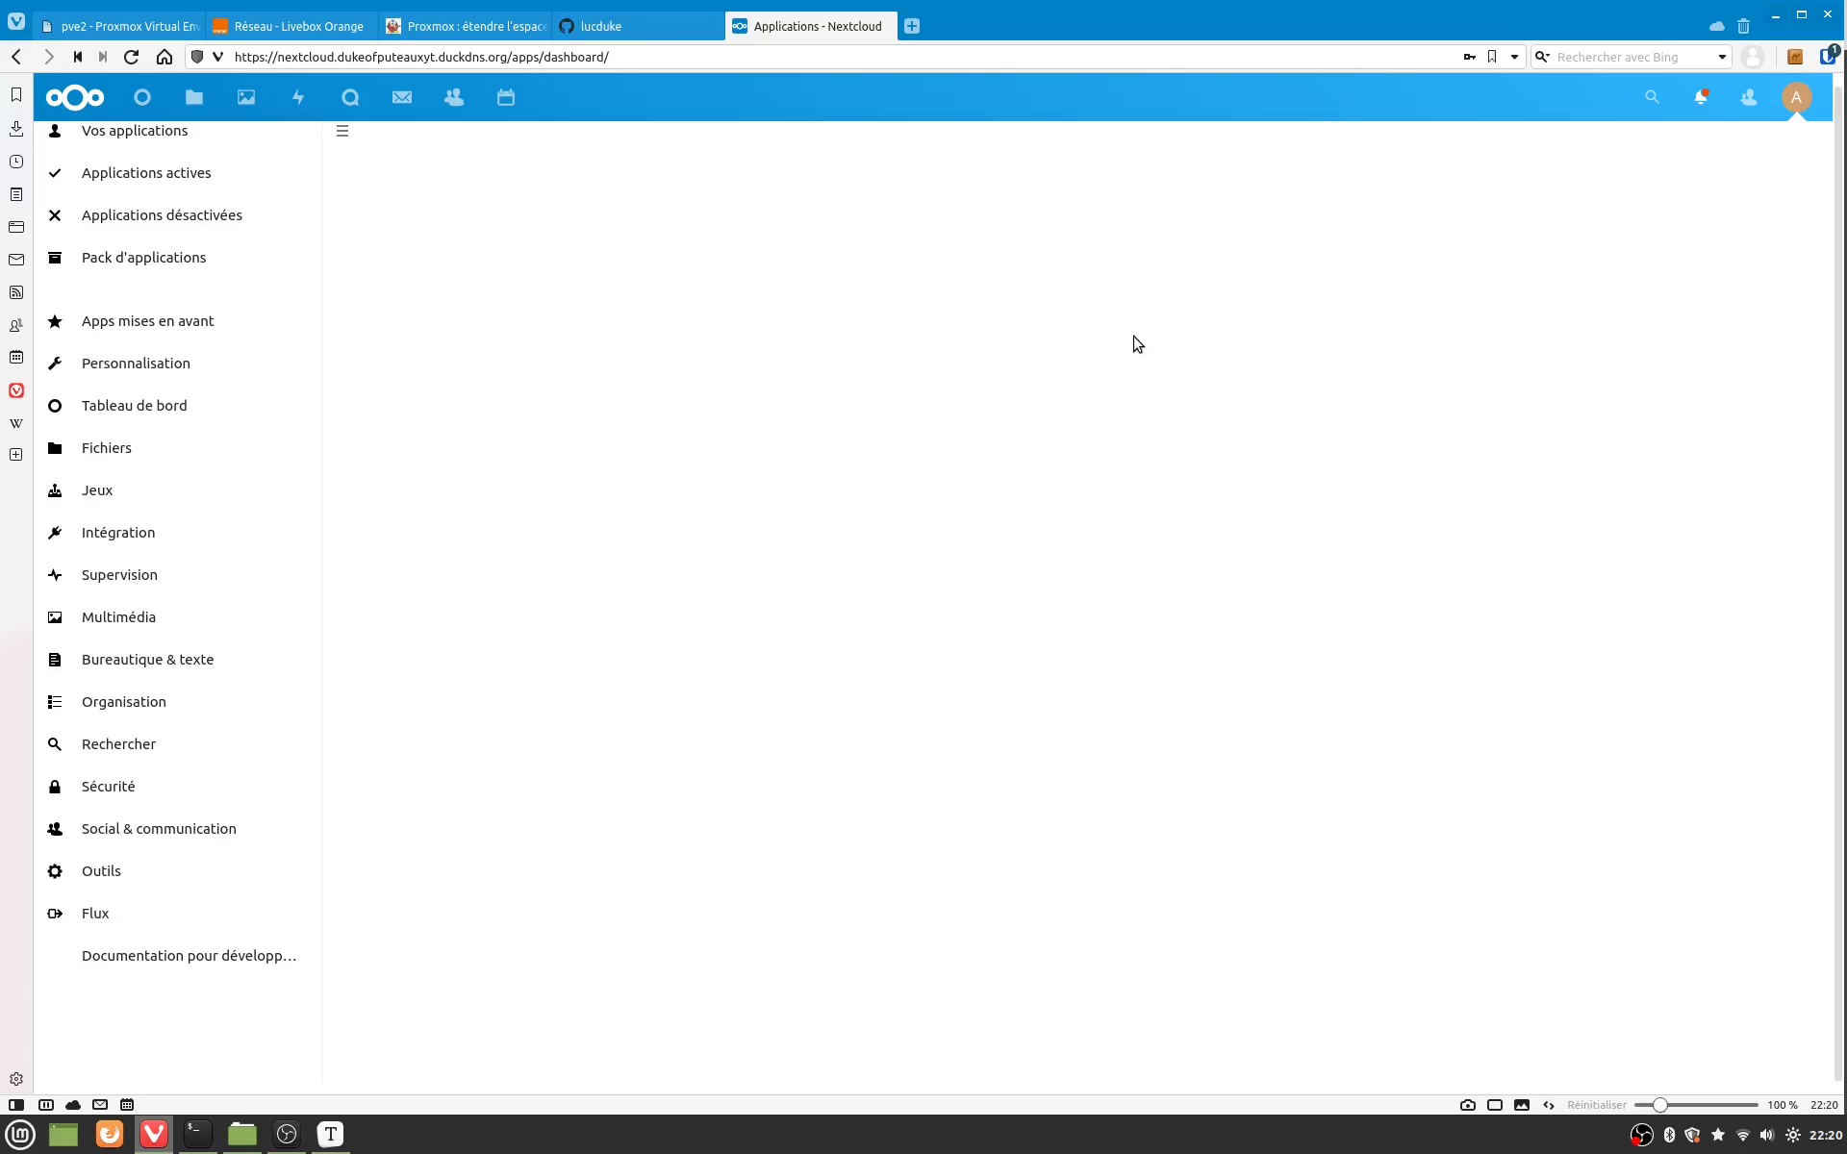
key("ctrl+l")
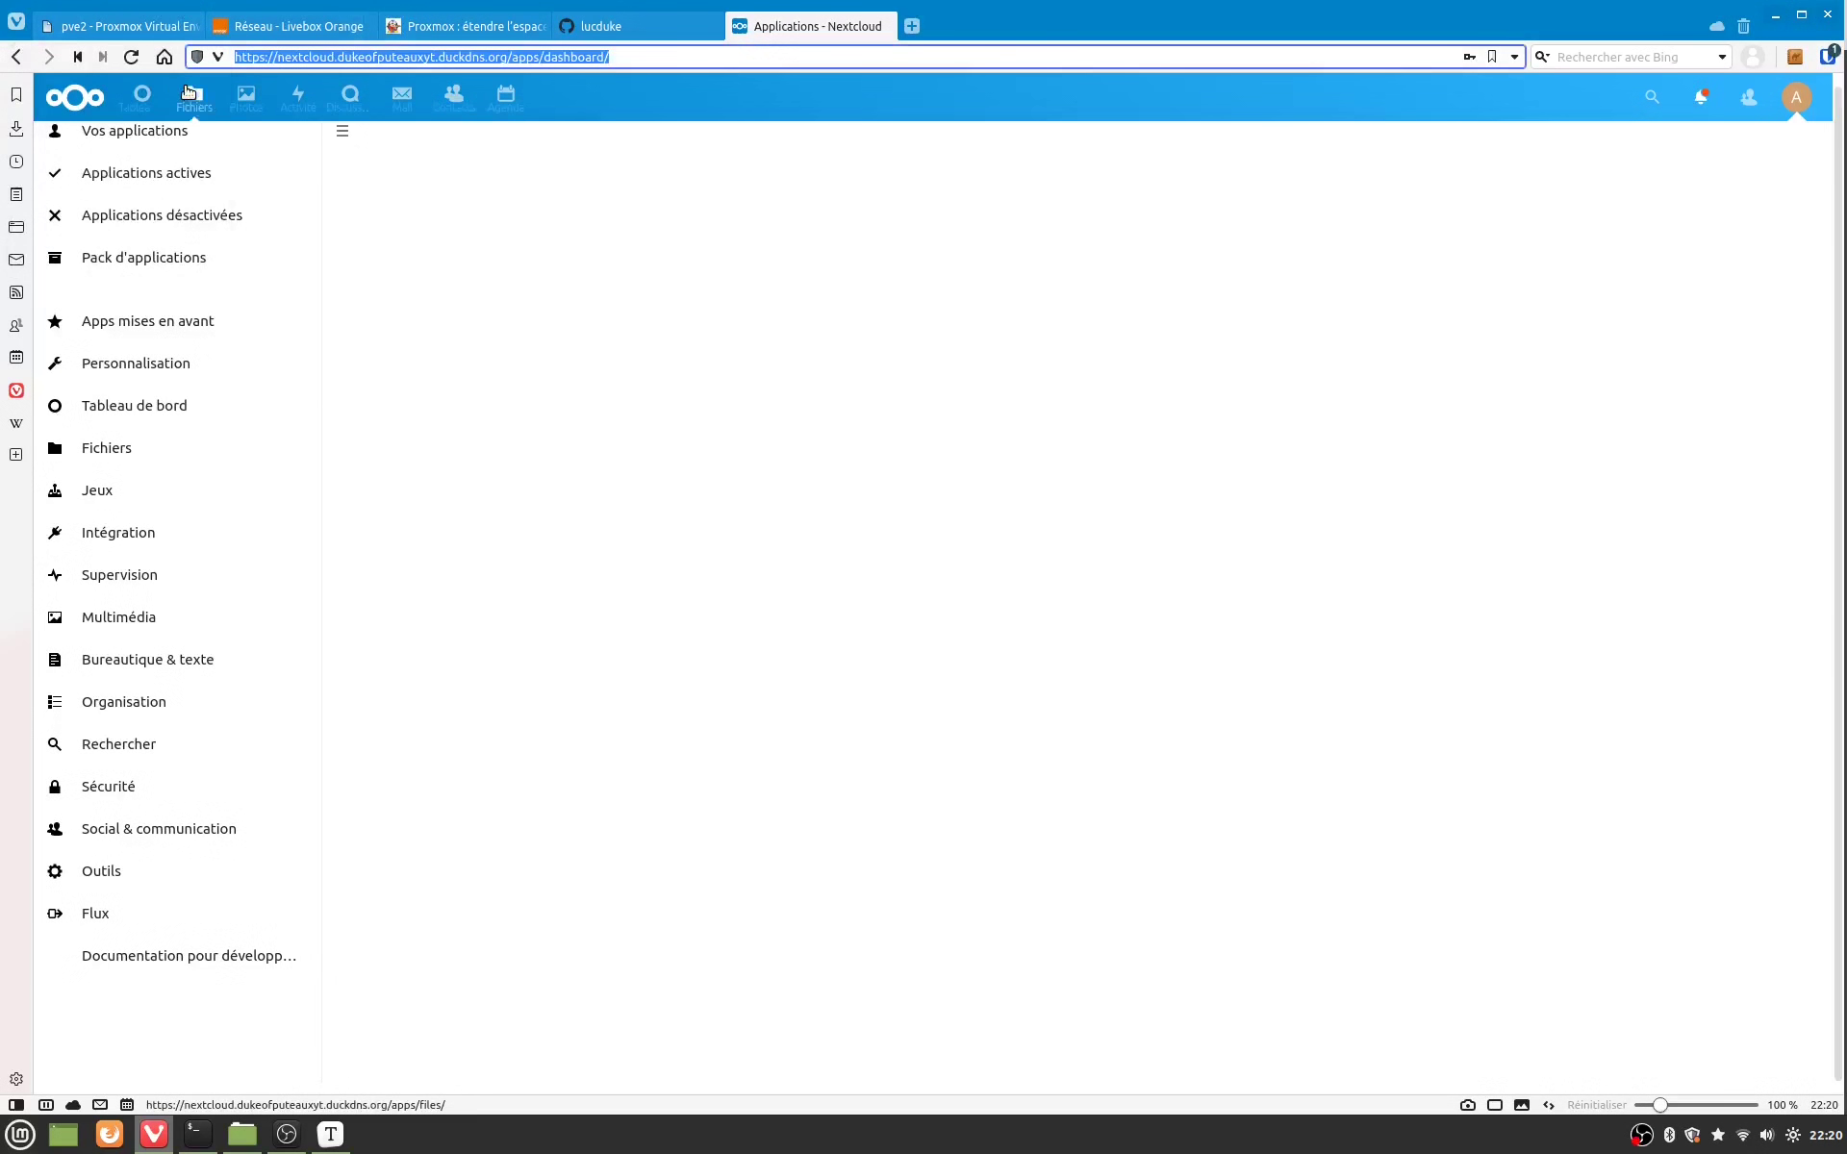
left_click(195, 100)
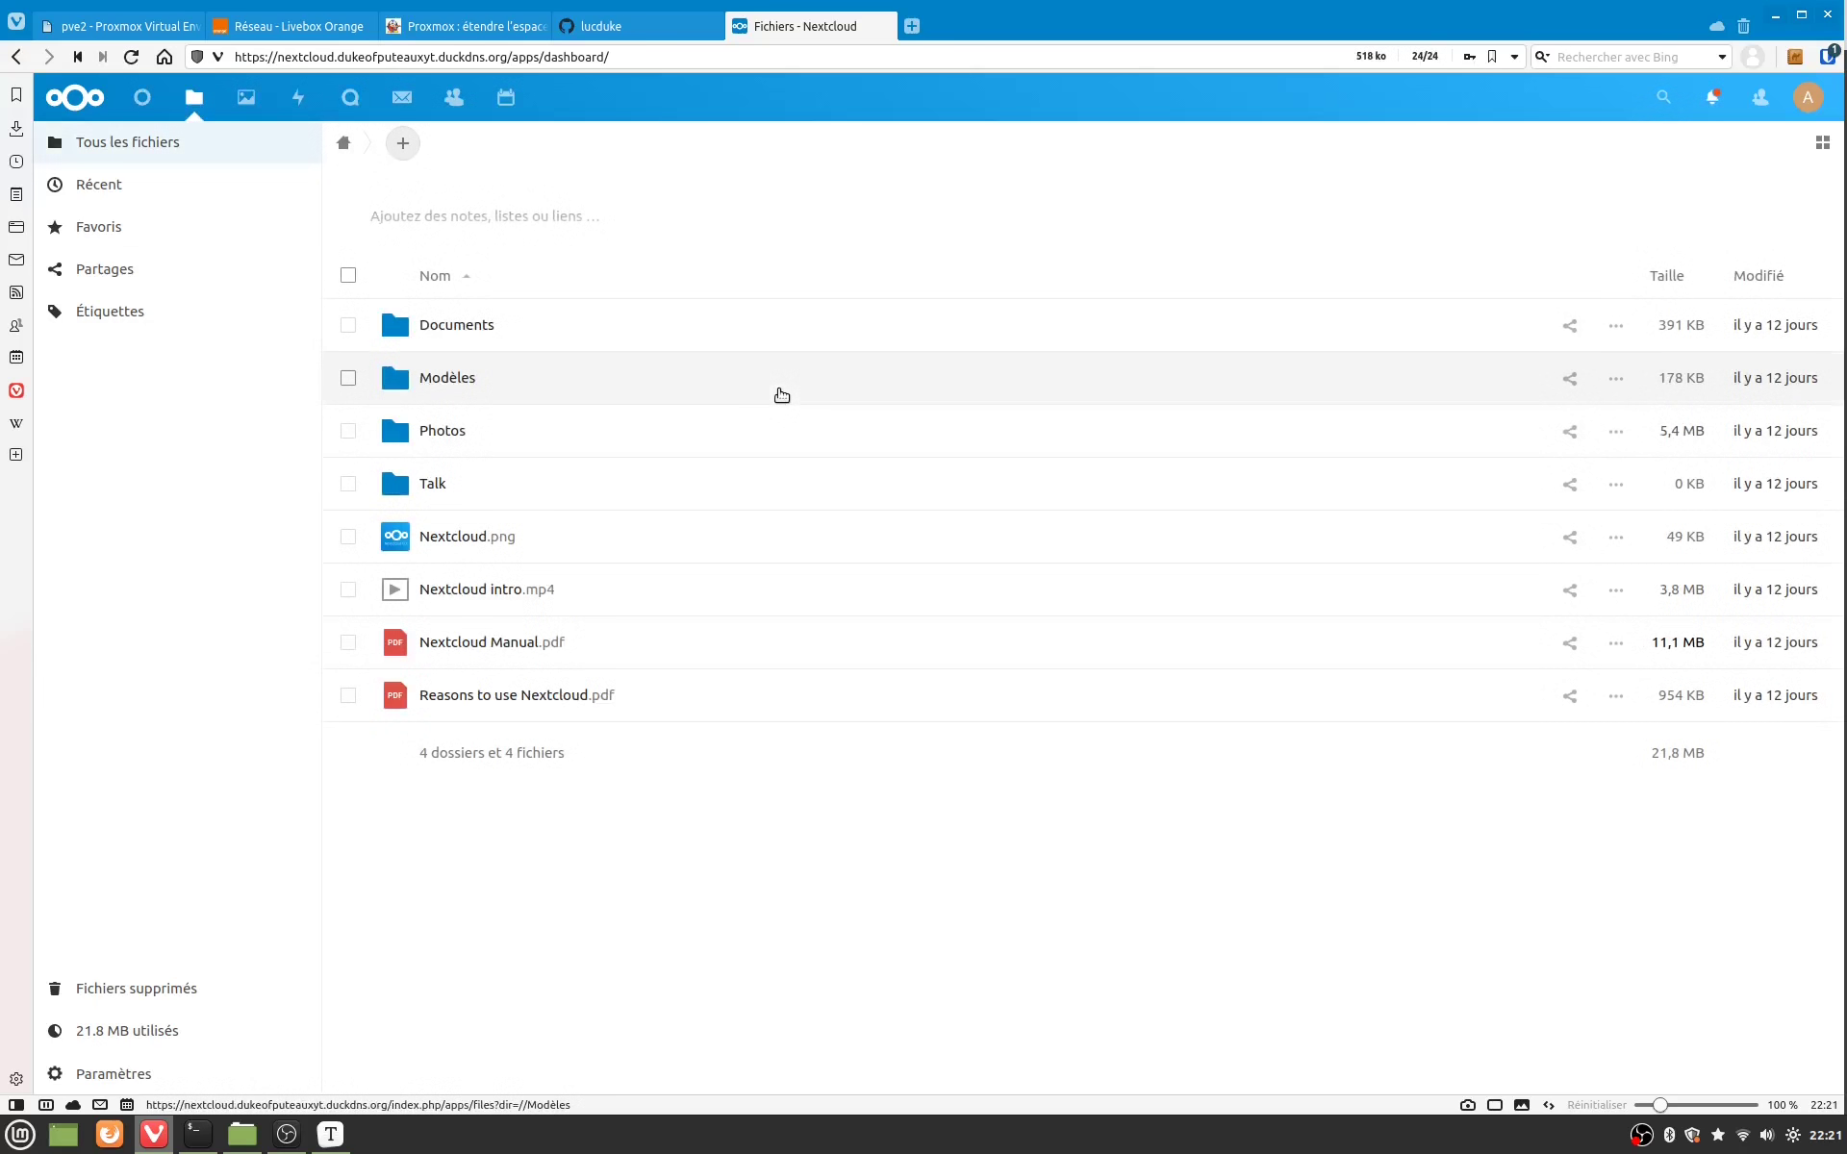
Step: Open the Modèles folder and launch Letter.odt in the ONLYOFFICE editor
left_click(445, 382)
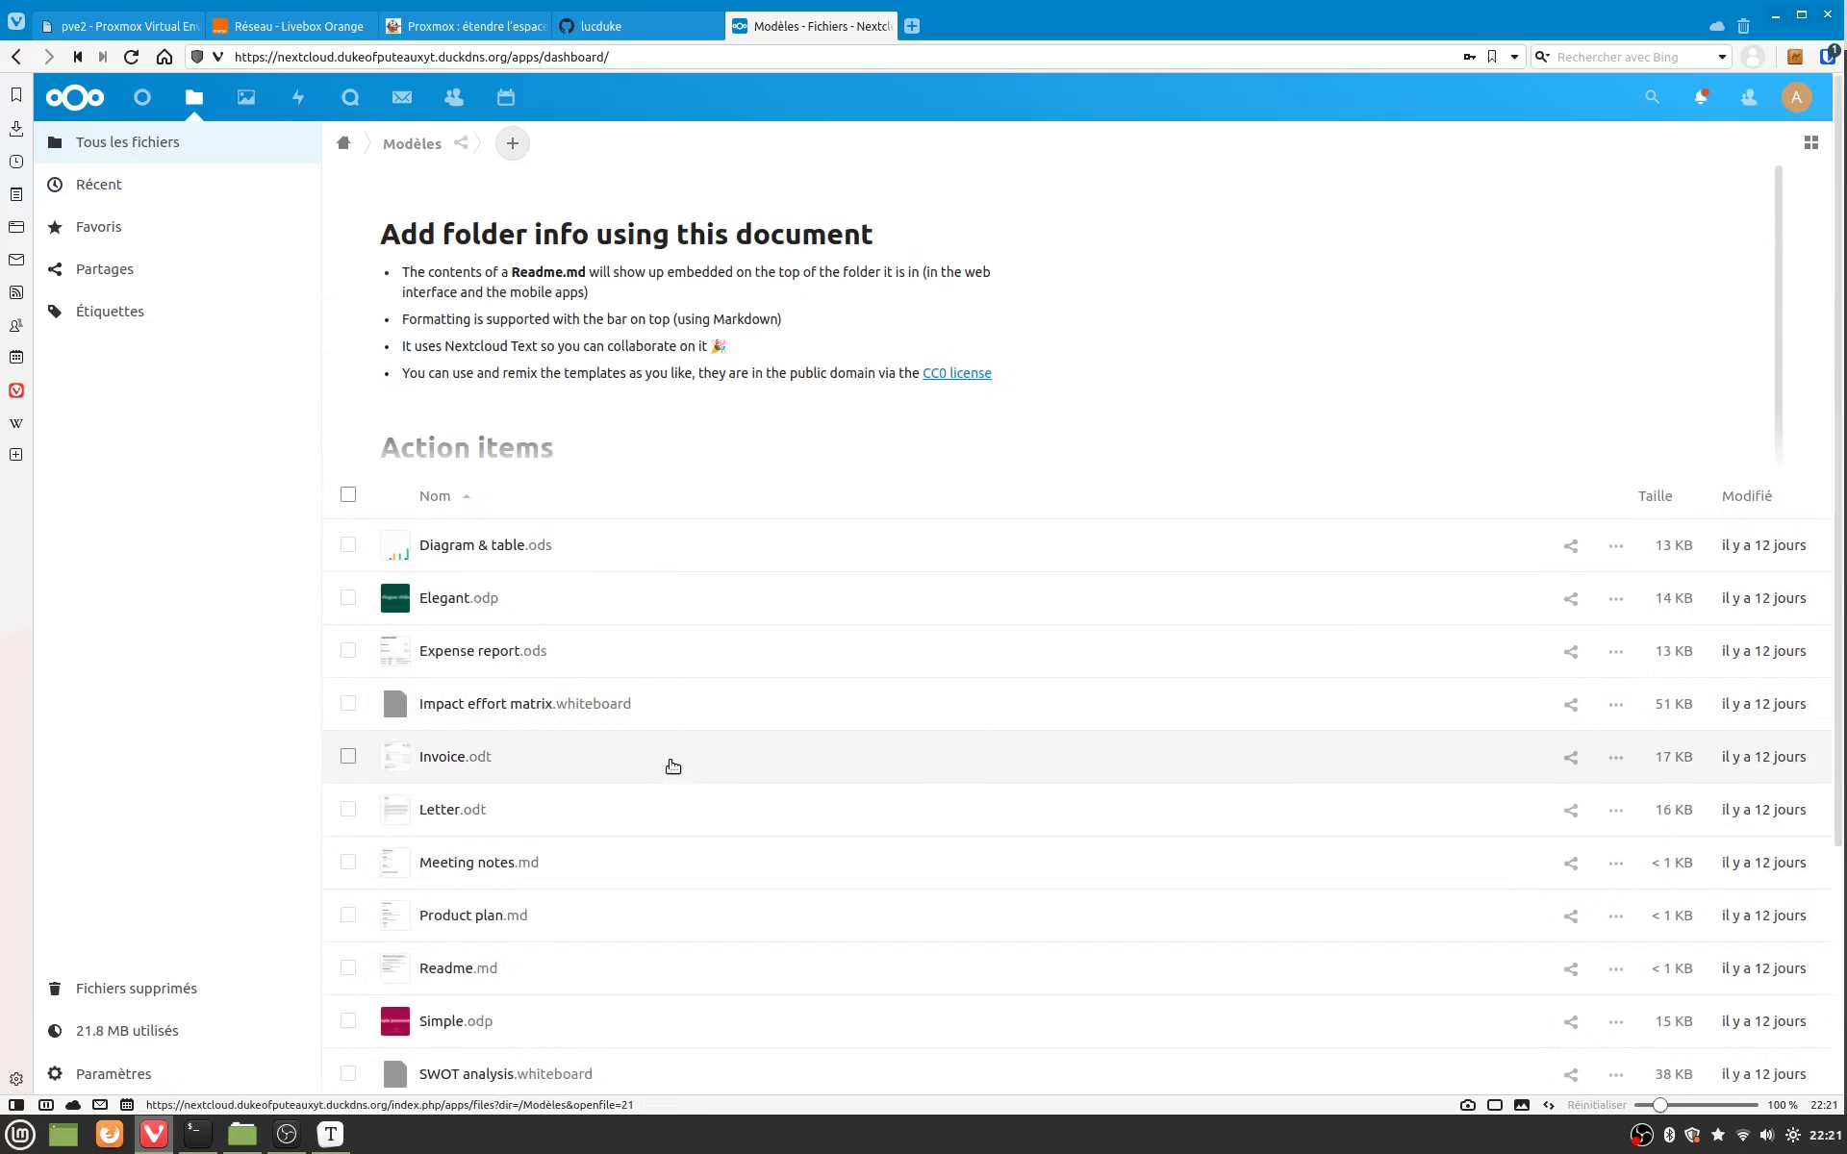
scroll(672, 763, "down", 1)
scroll(672, 767, "down", 1)
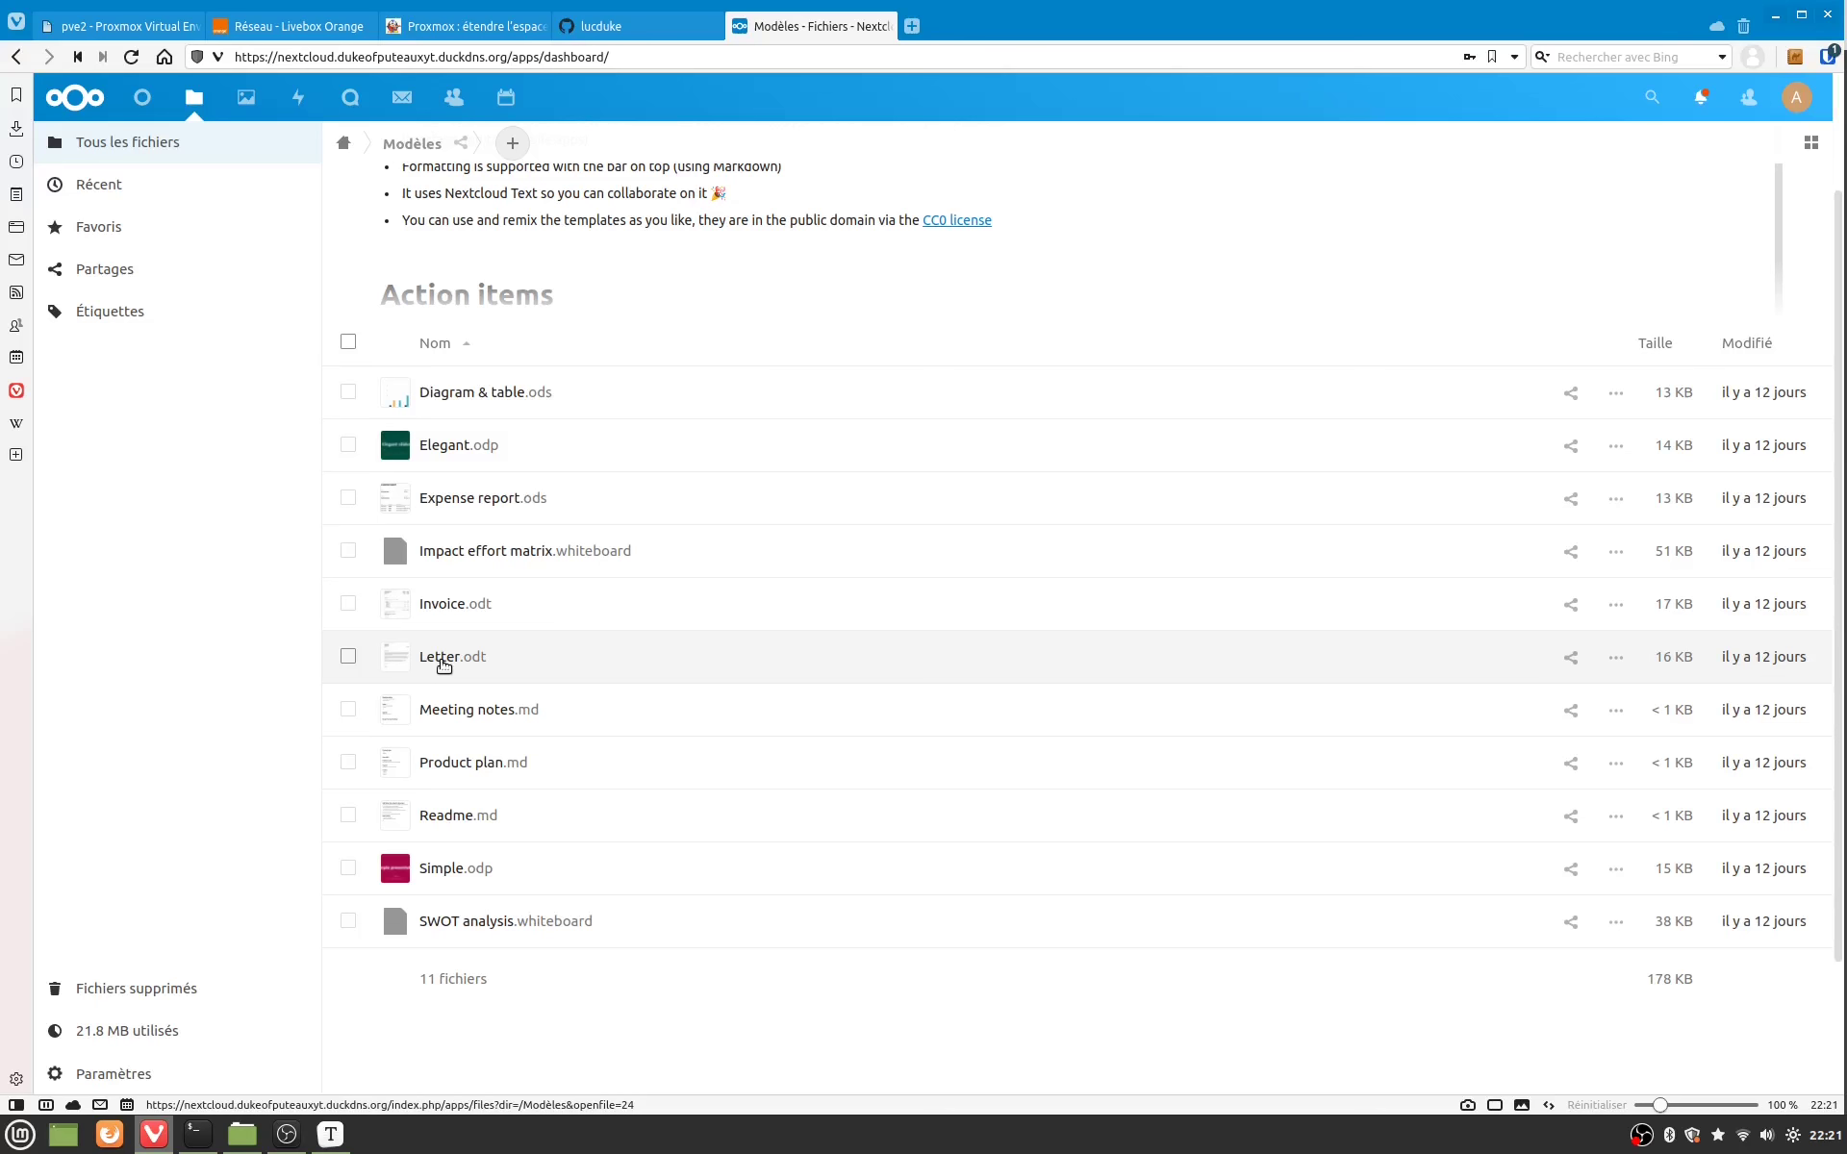
left_click(440, 661)
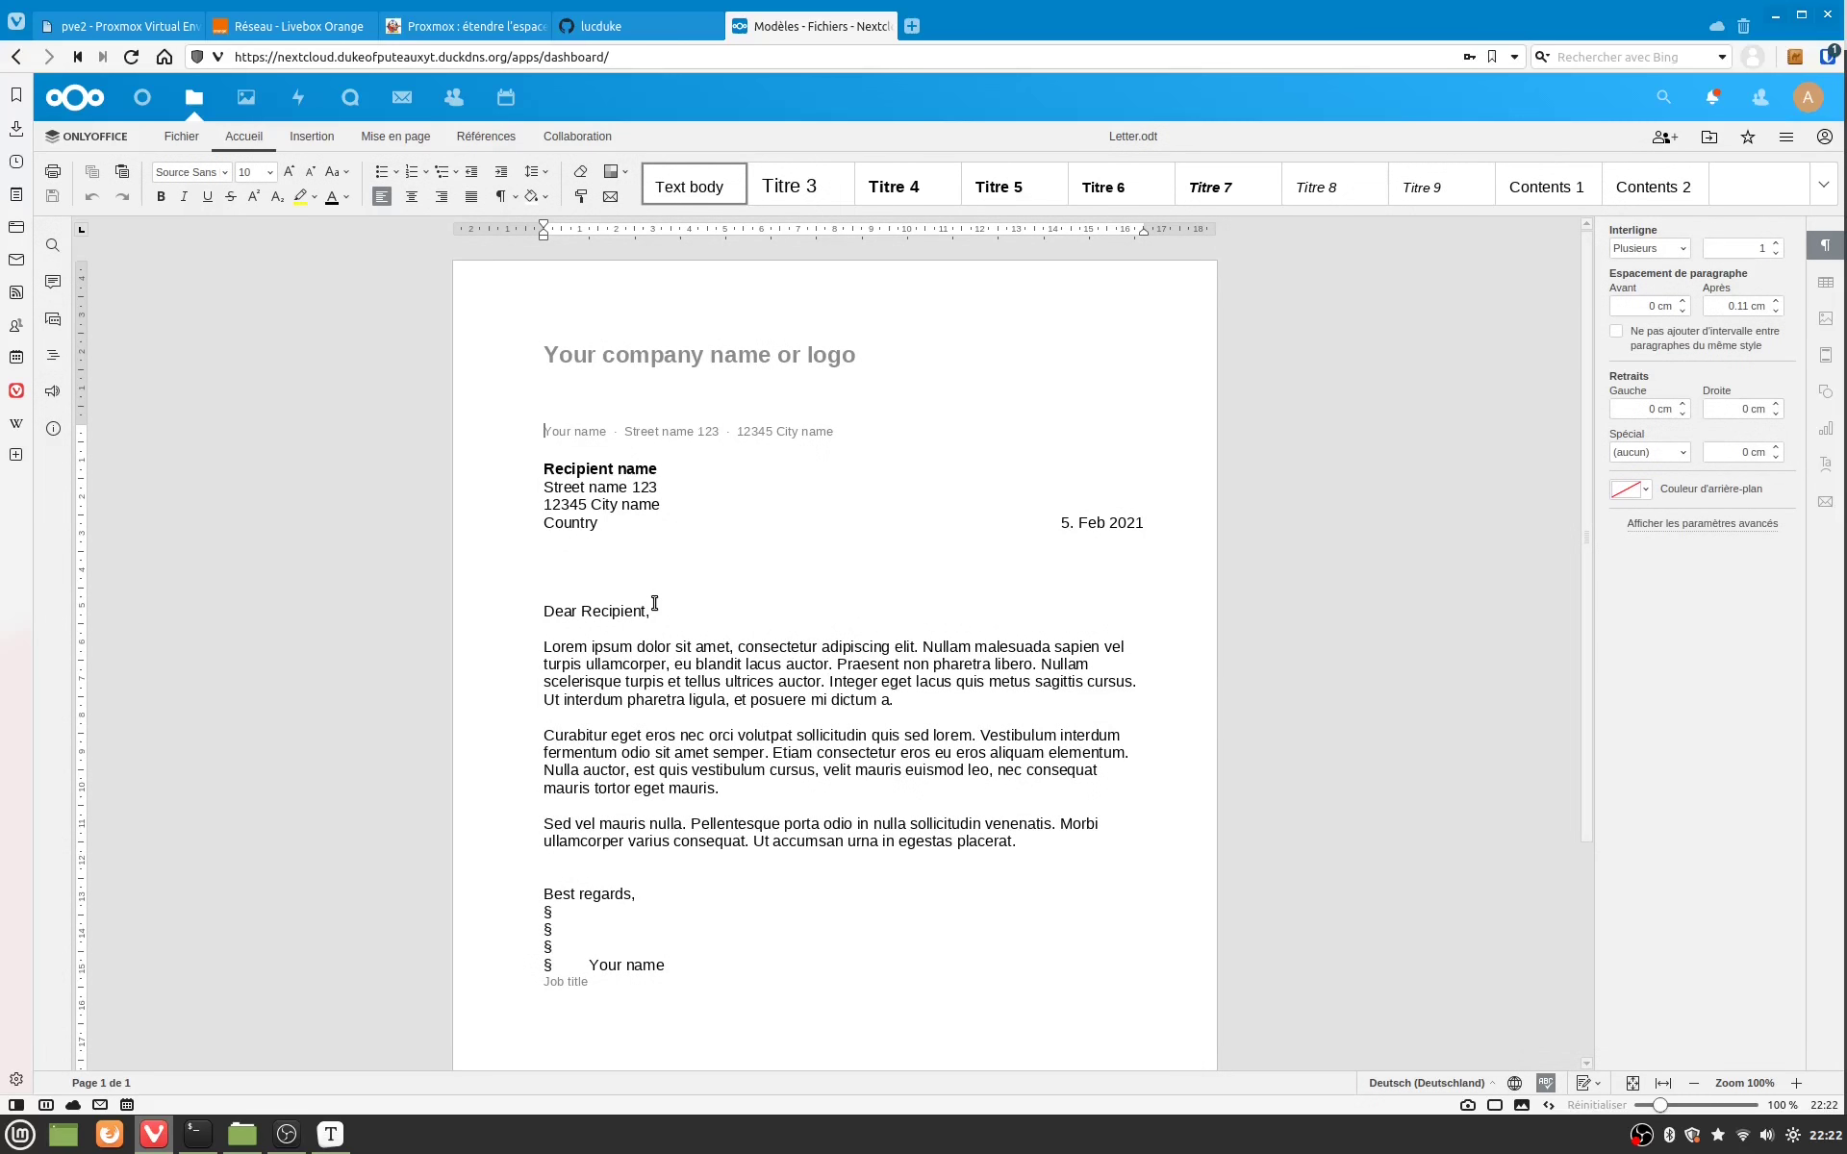
Step: Click into the first Lorem ipsum paragraph of Letter.odt and select a few words
left_click(645, 663)
left_click_drag(625, 671, 684, 666)
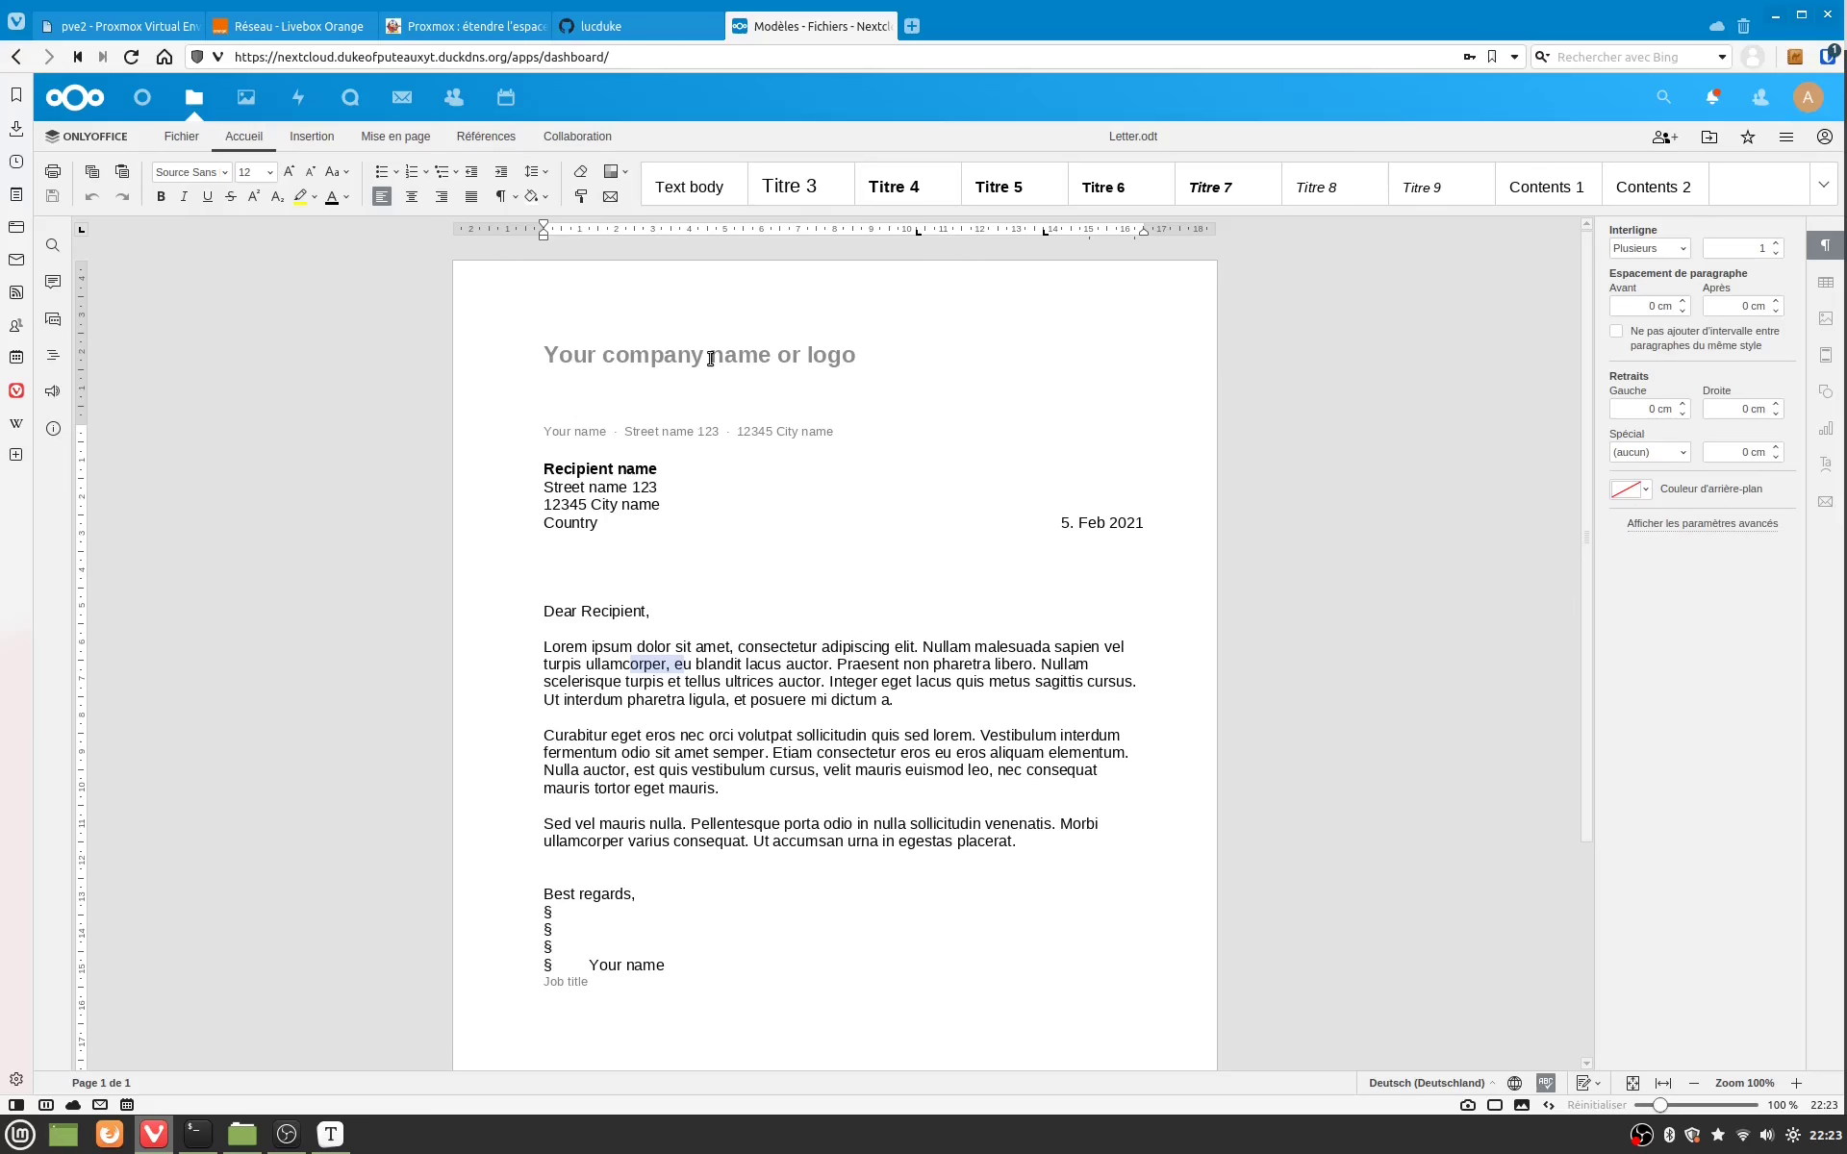
key("ctrl+l")
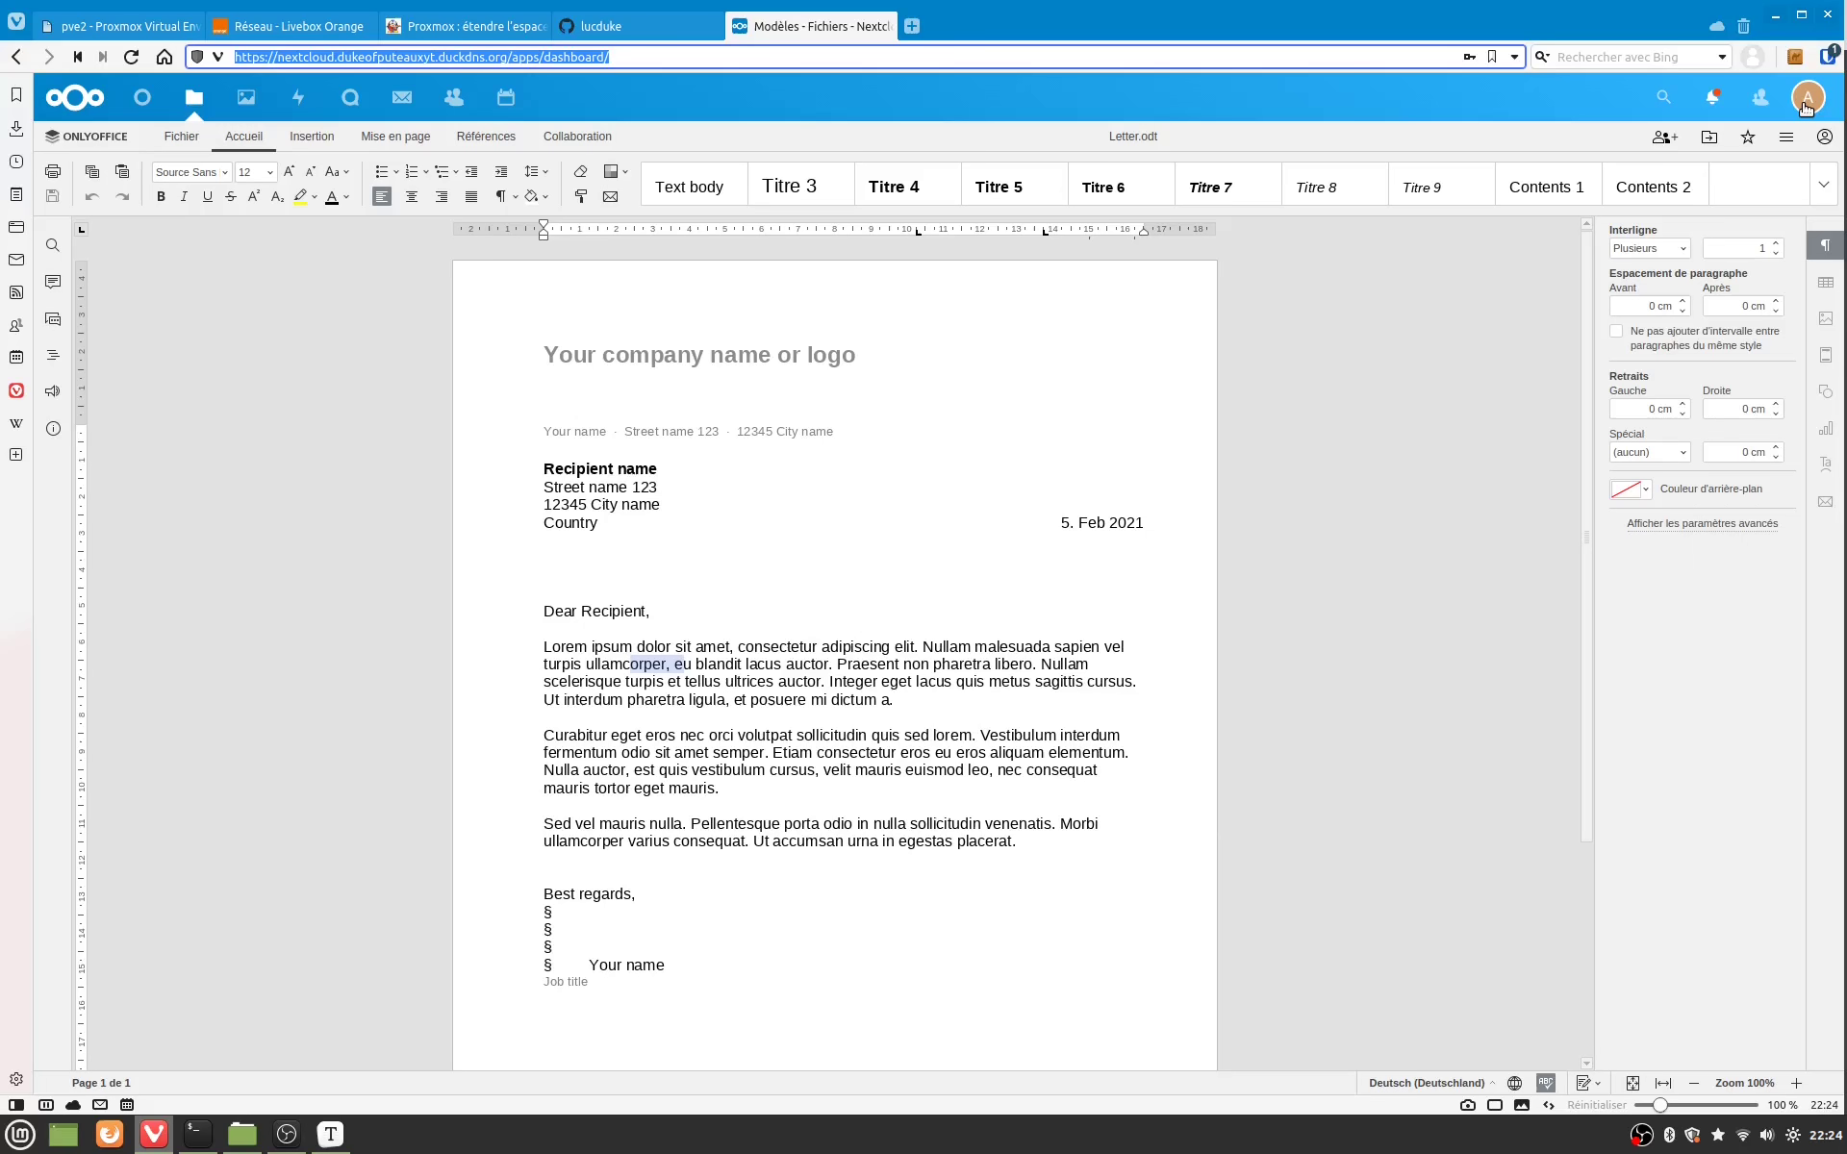
Step: Enable External storage support 1.13.0 from the disabled applications list
left_click(1806, 101)
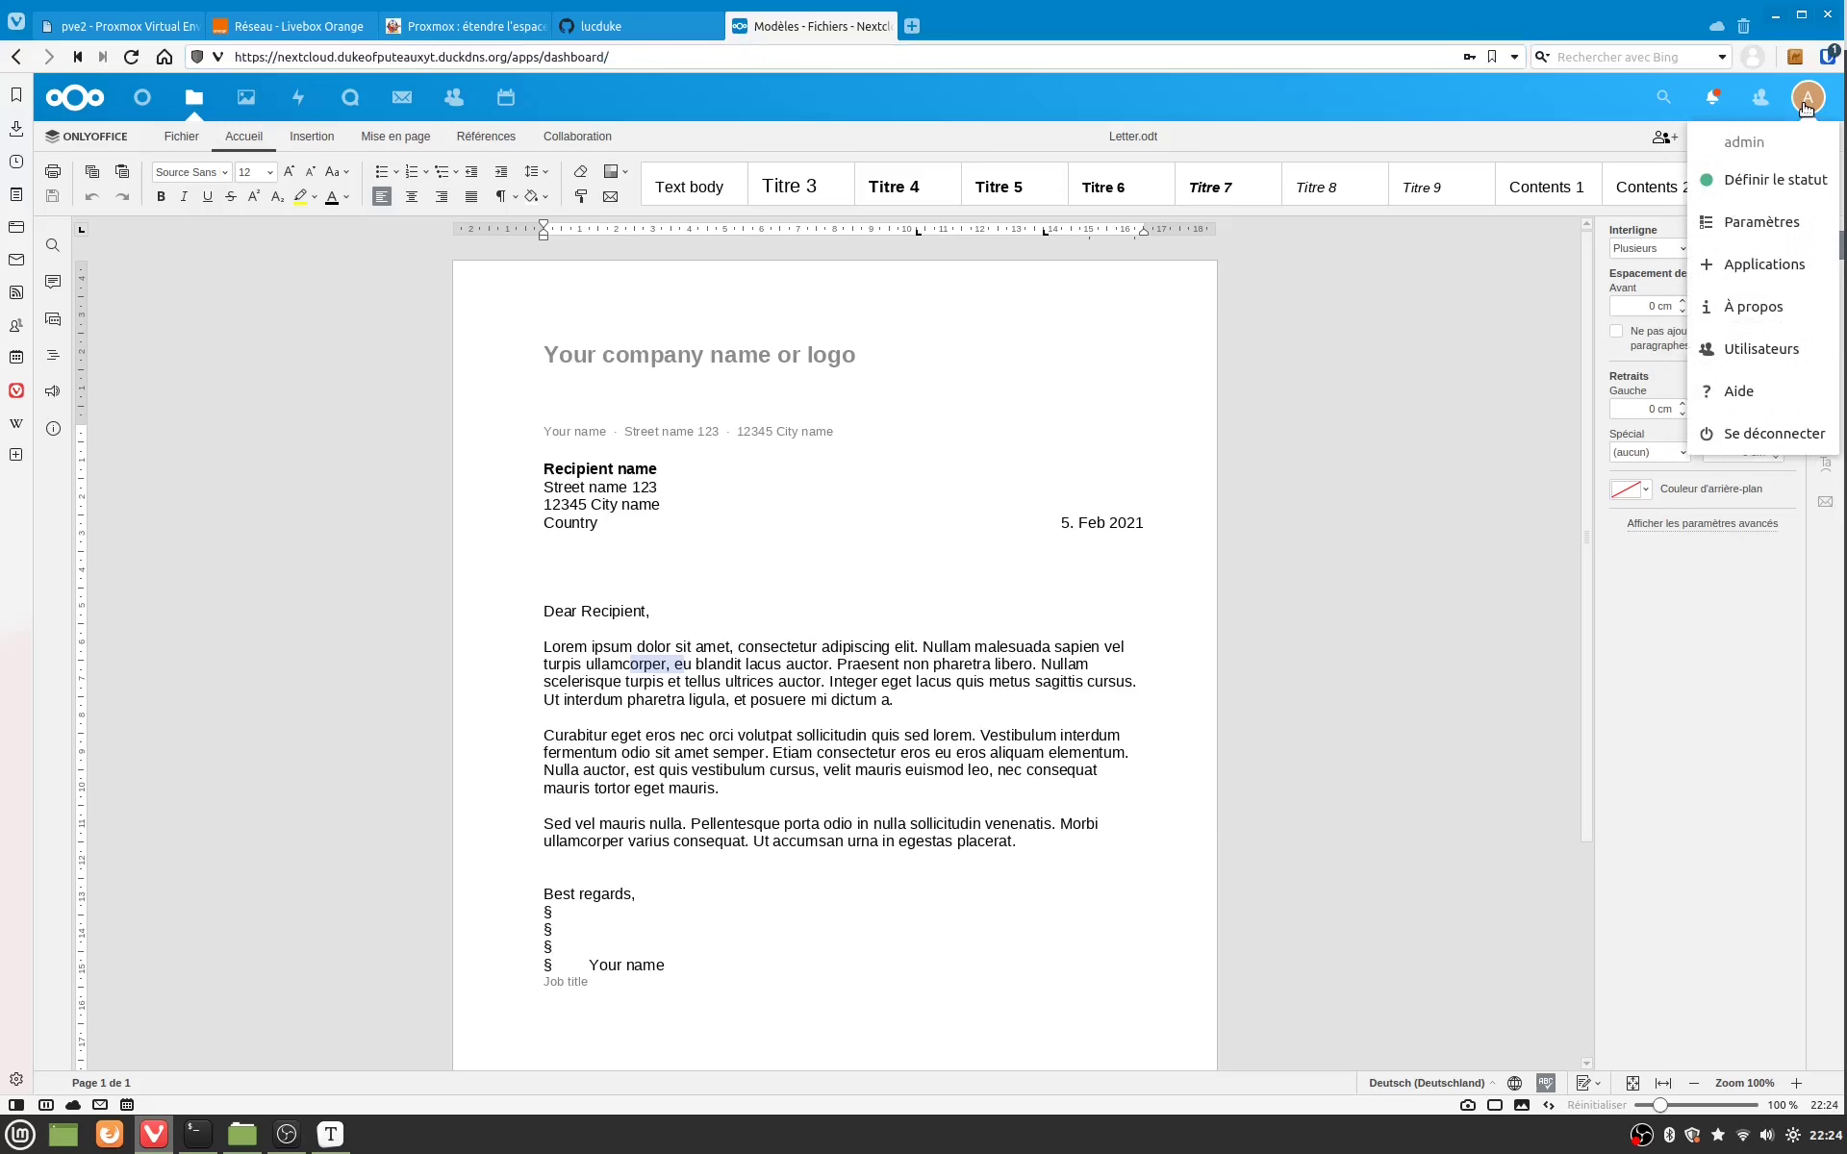
left_click(1766, 274)
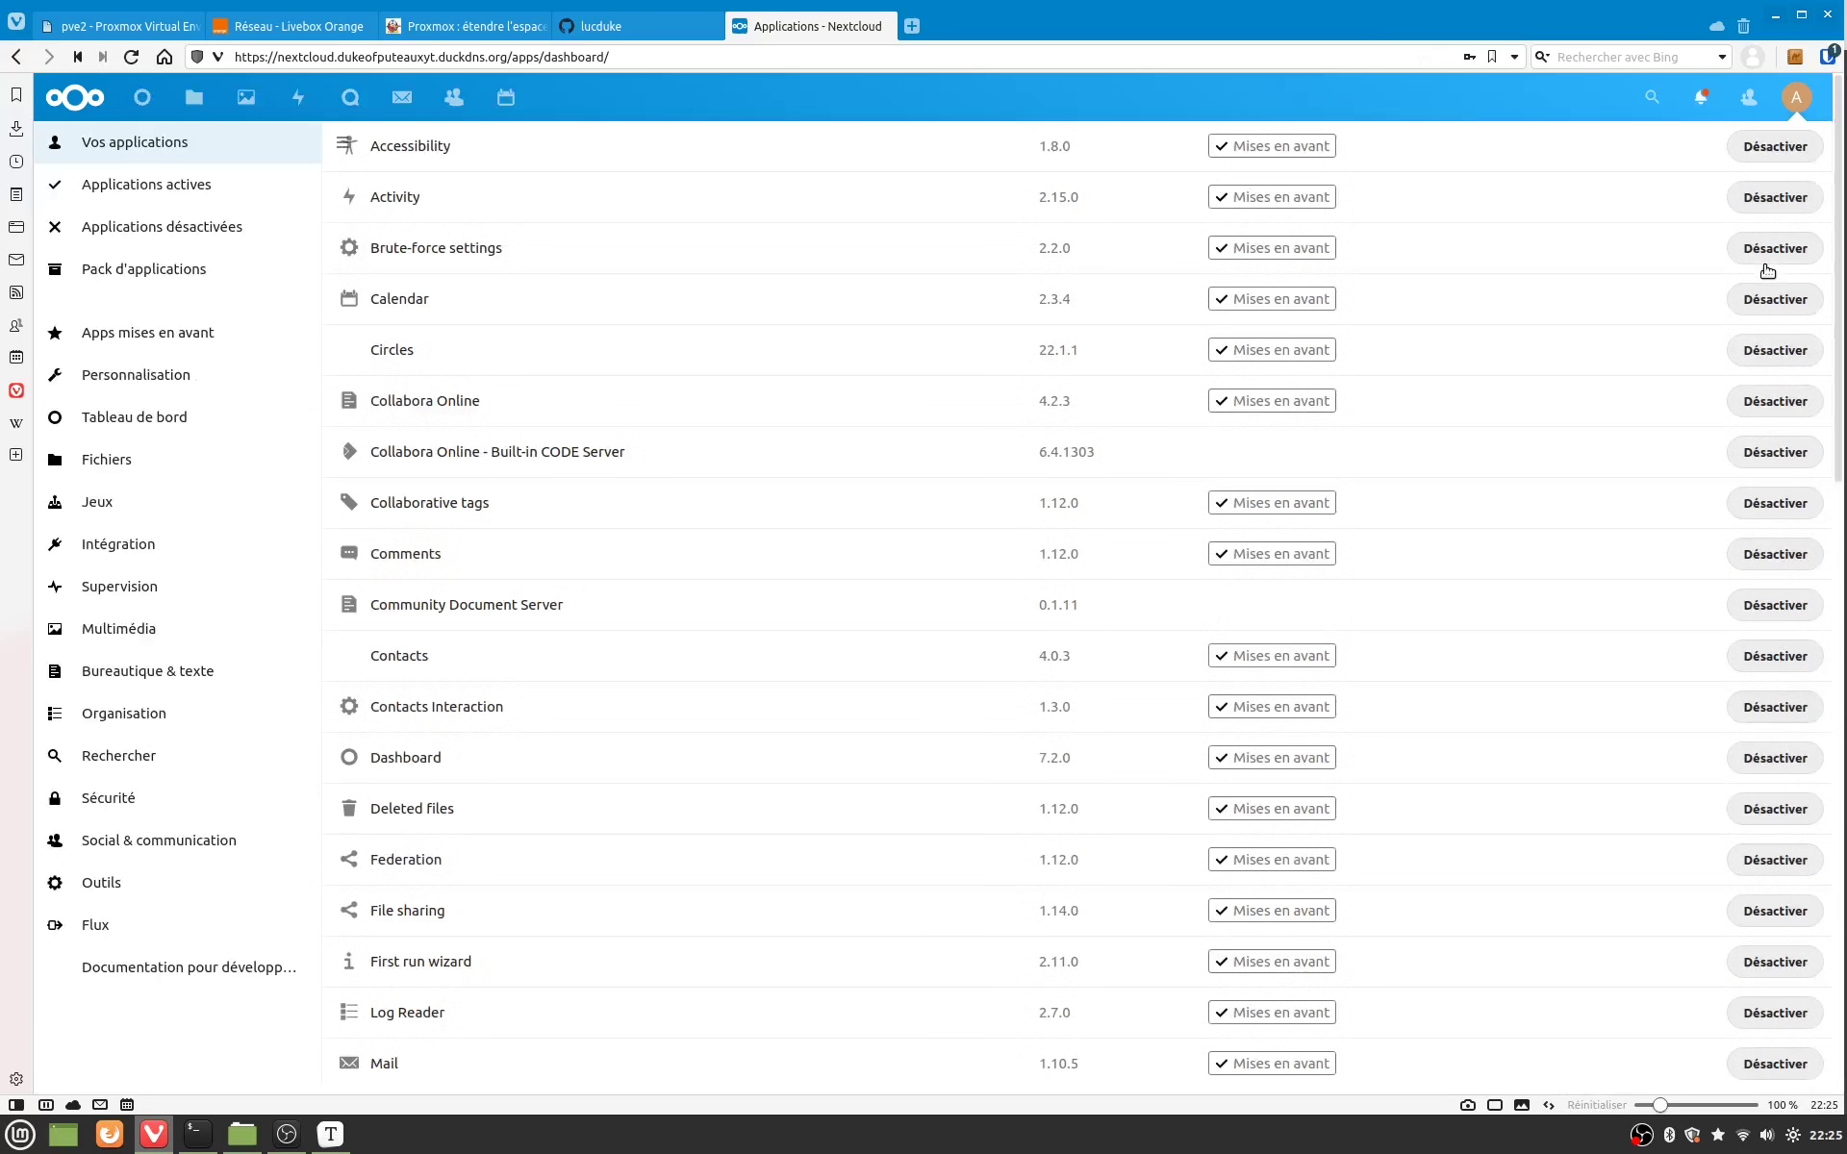
left_click(186, 238)
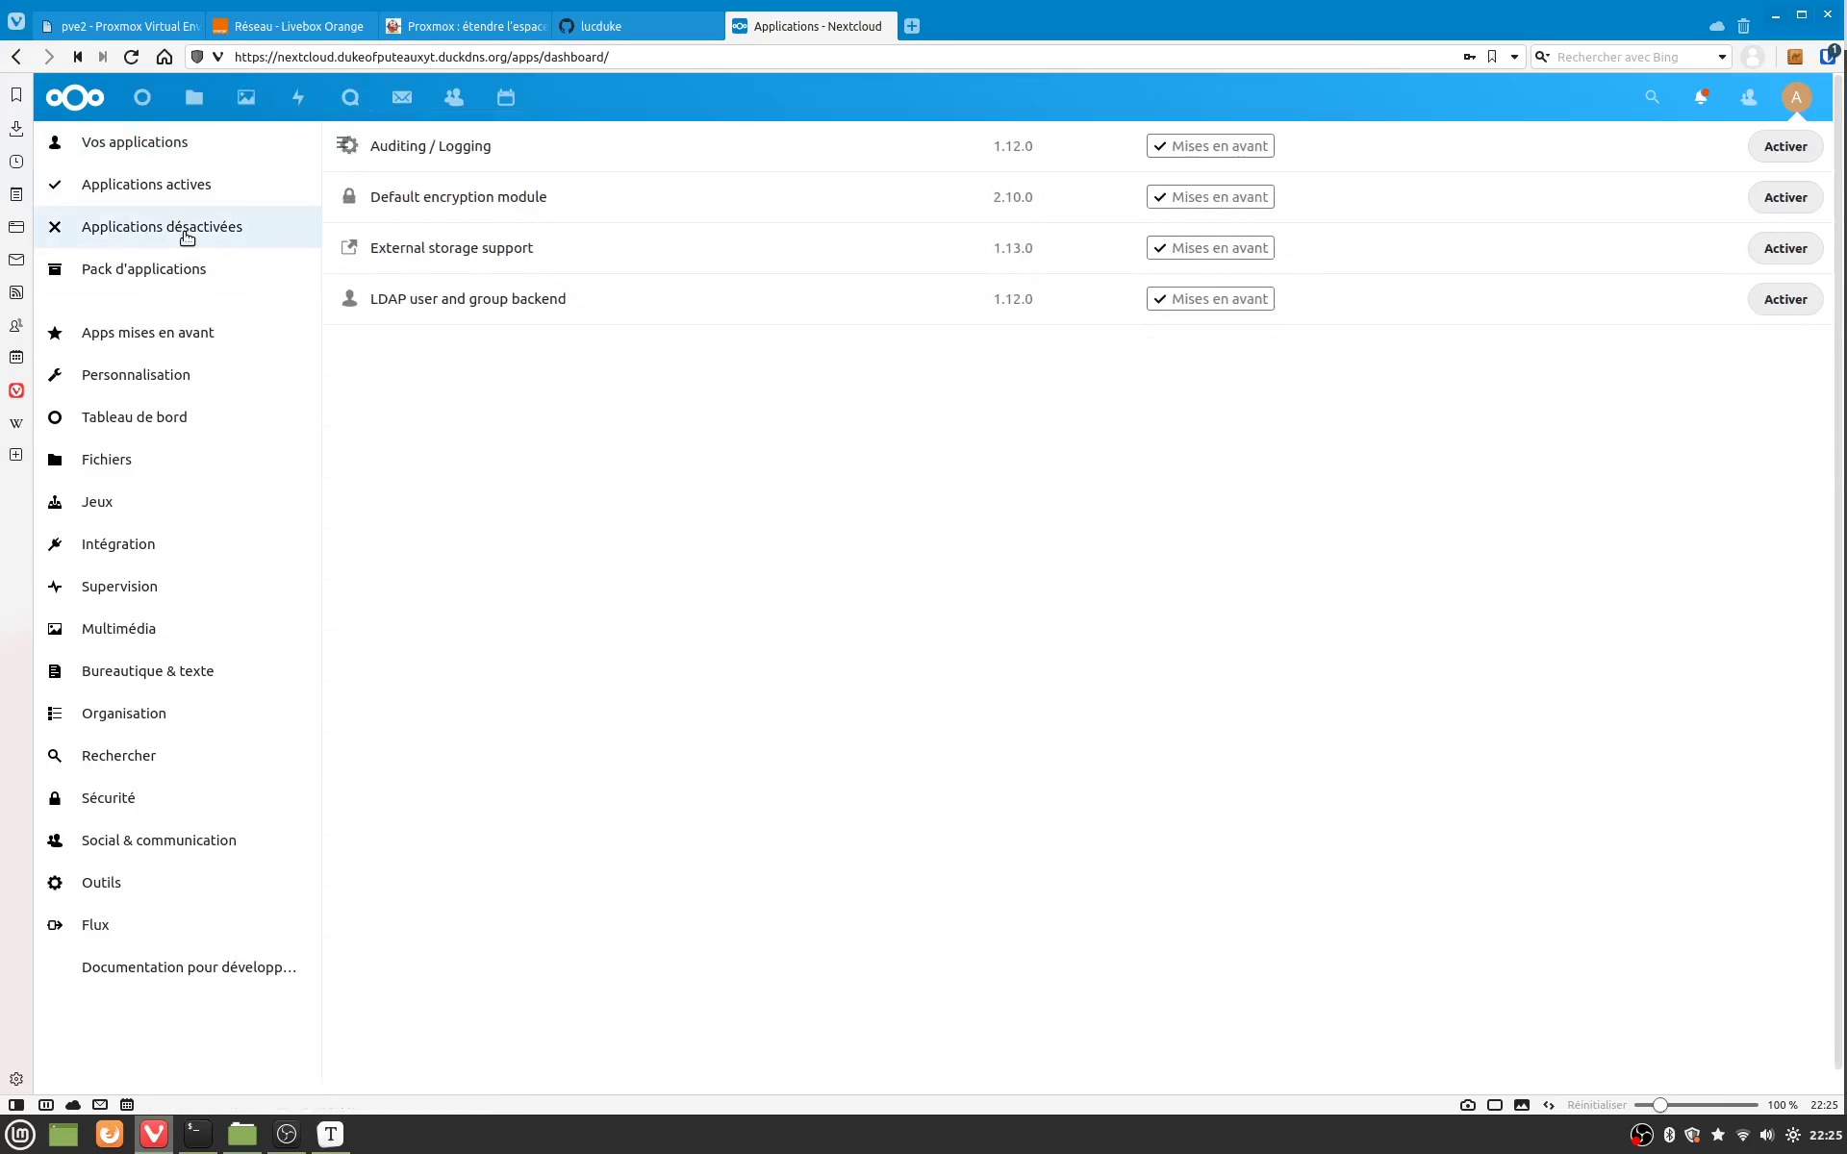
left_click(580, 256)
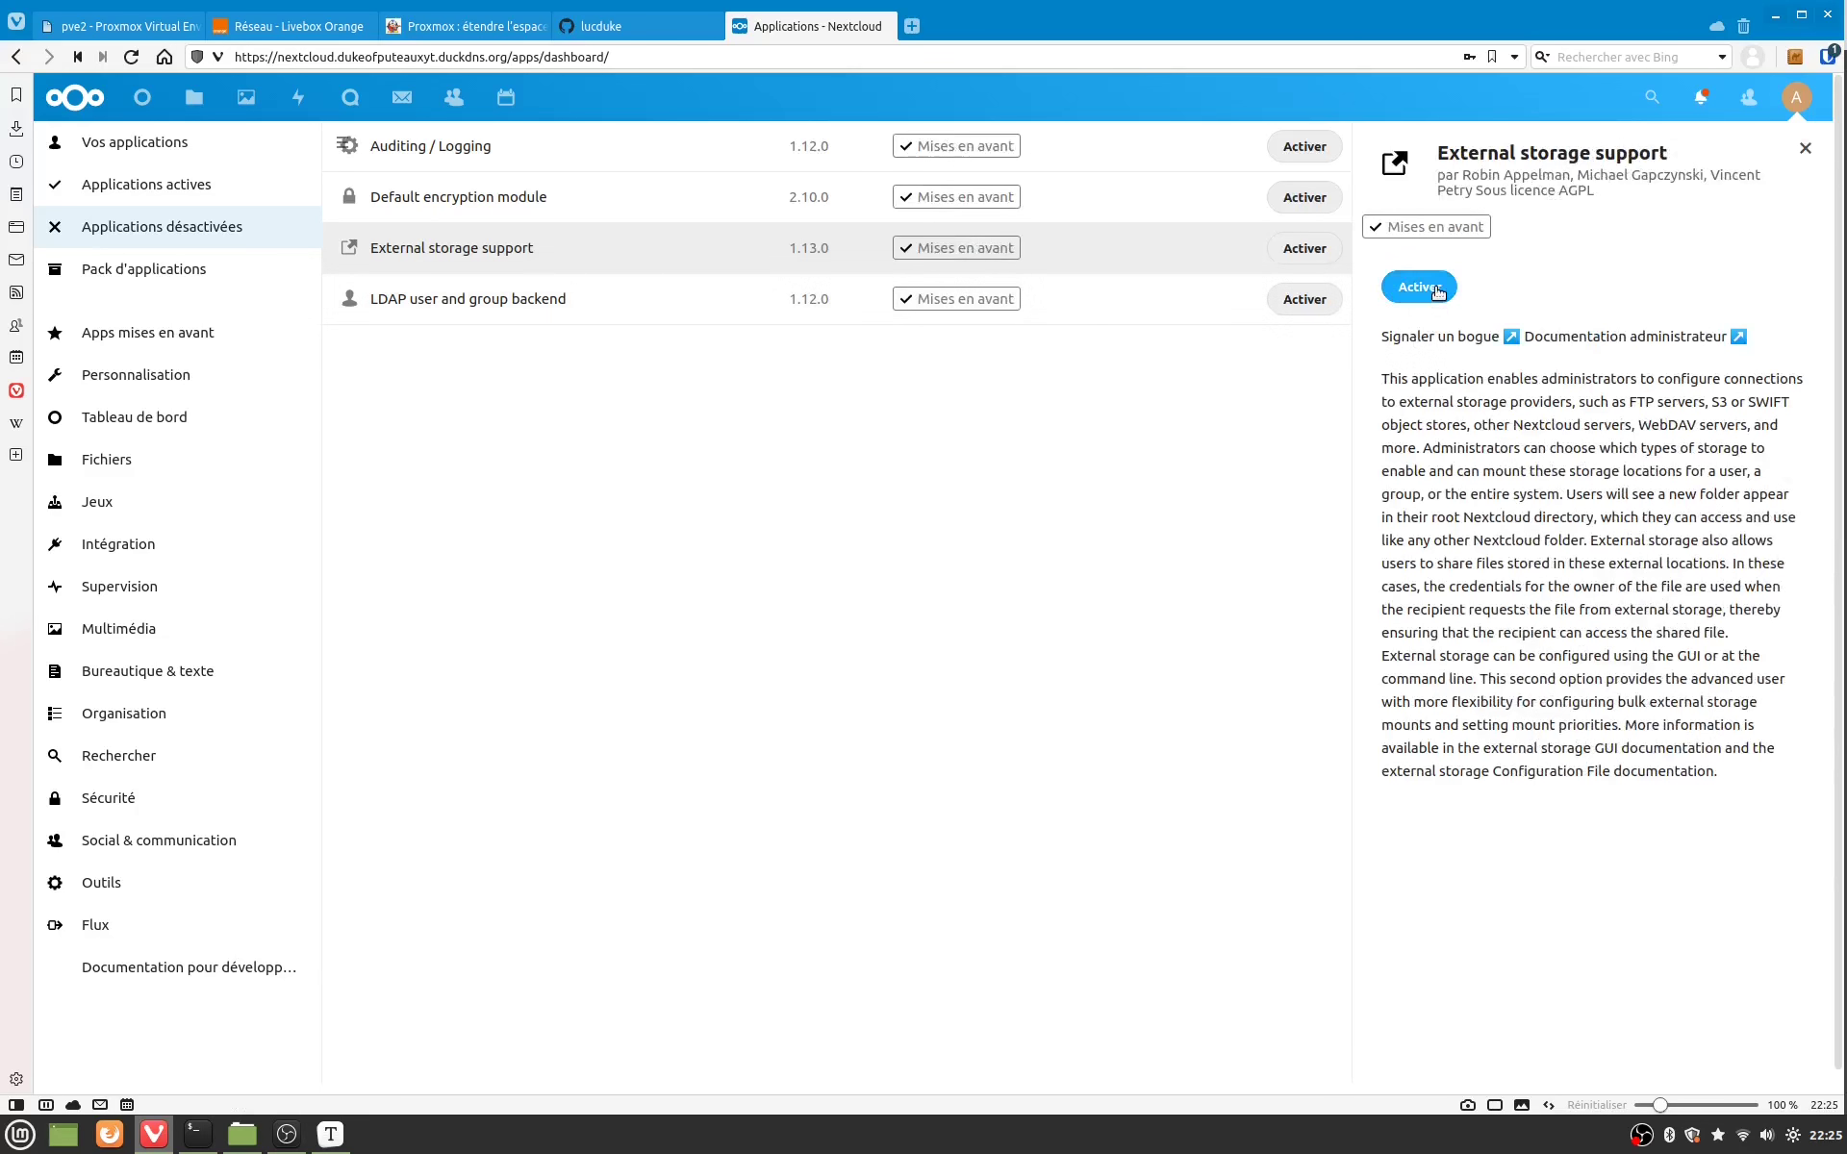
left_click(1437, 289)
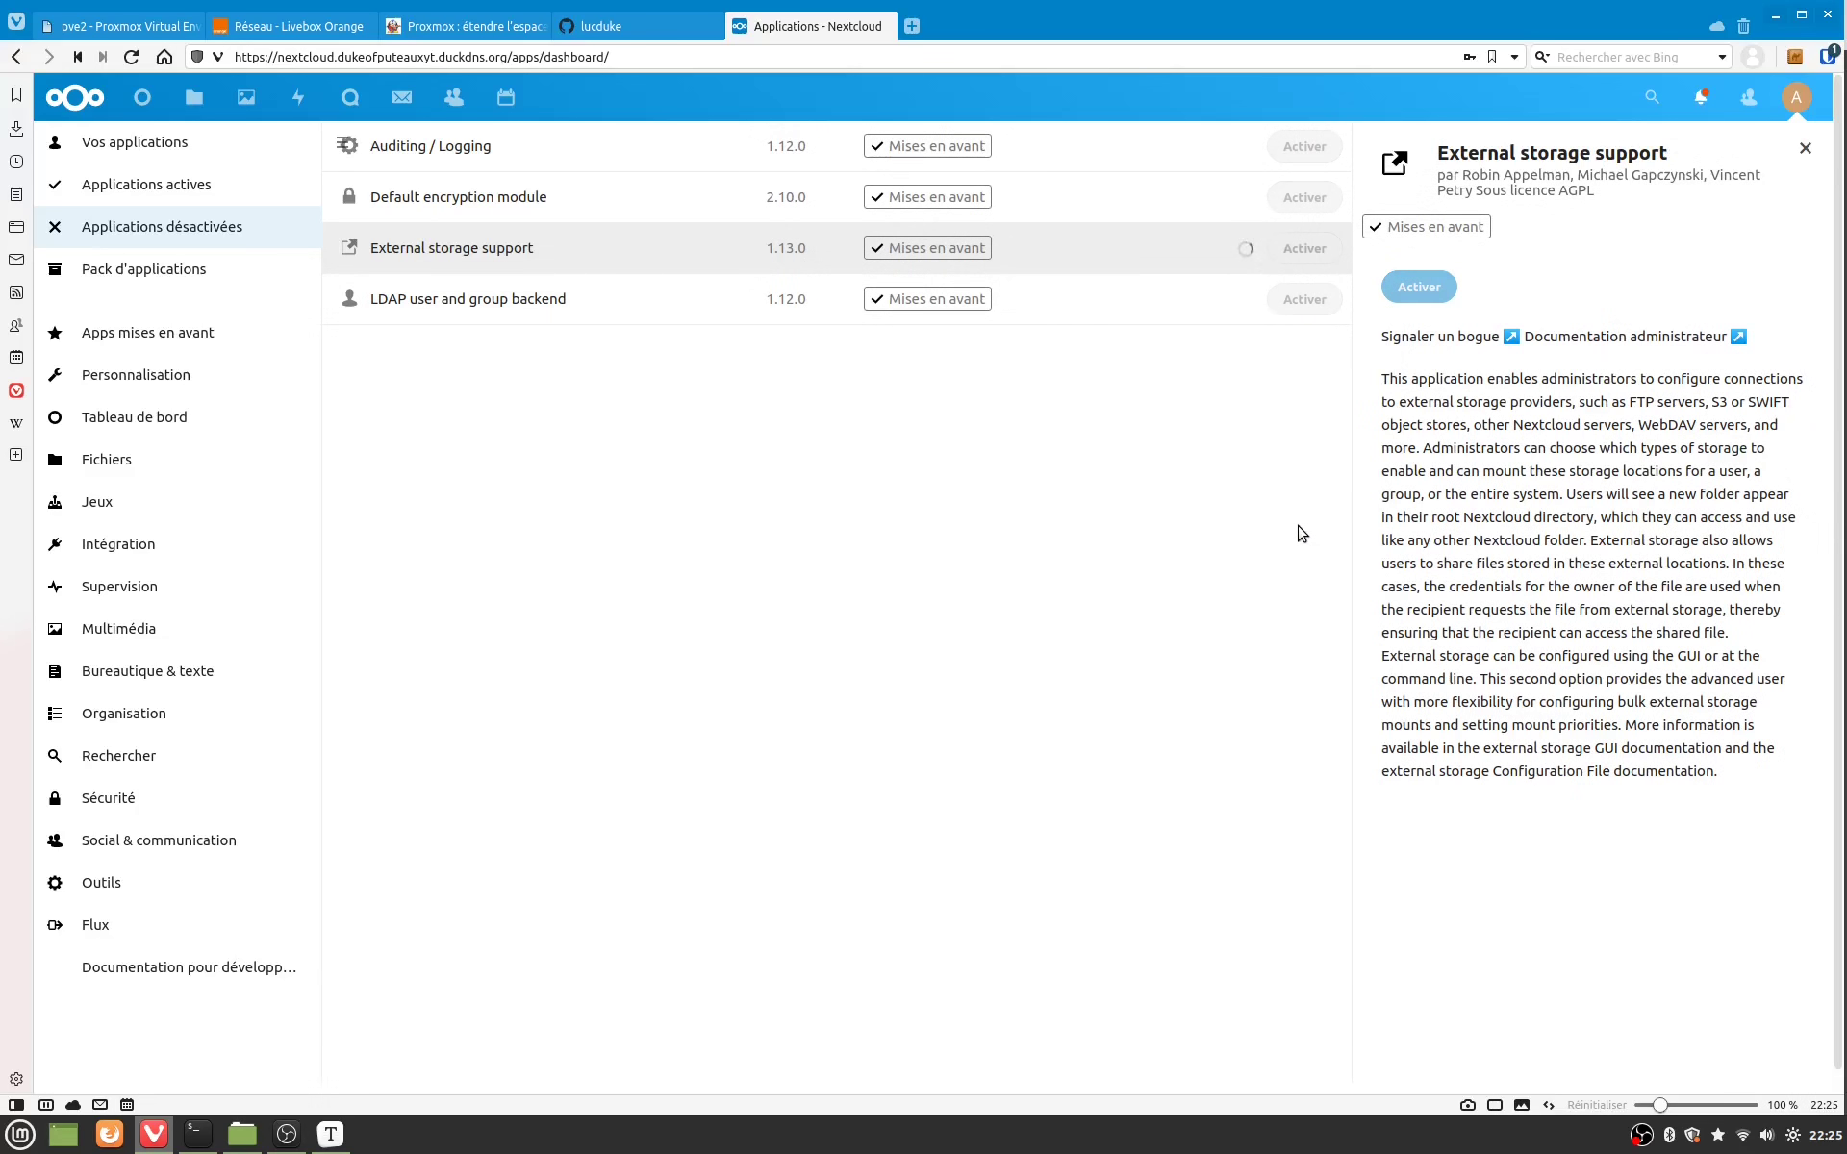
key("ctrl+l")
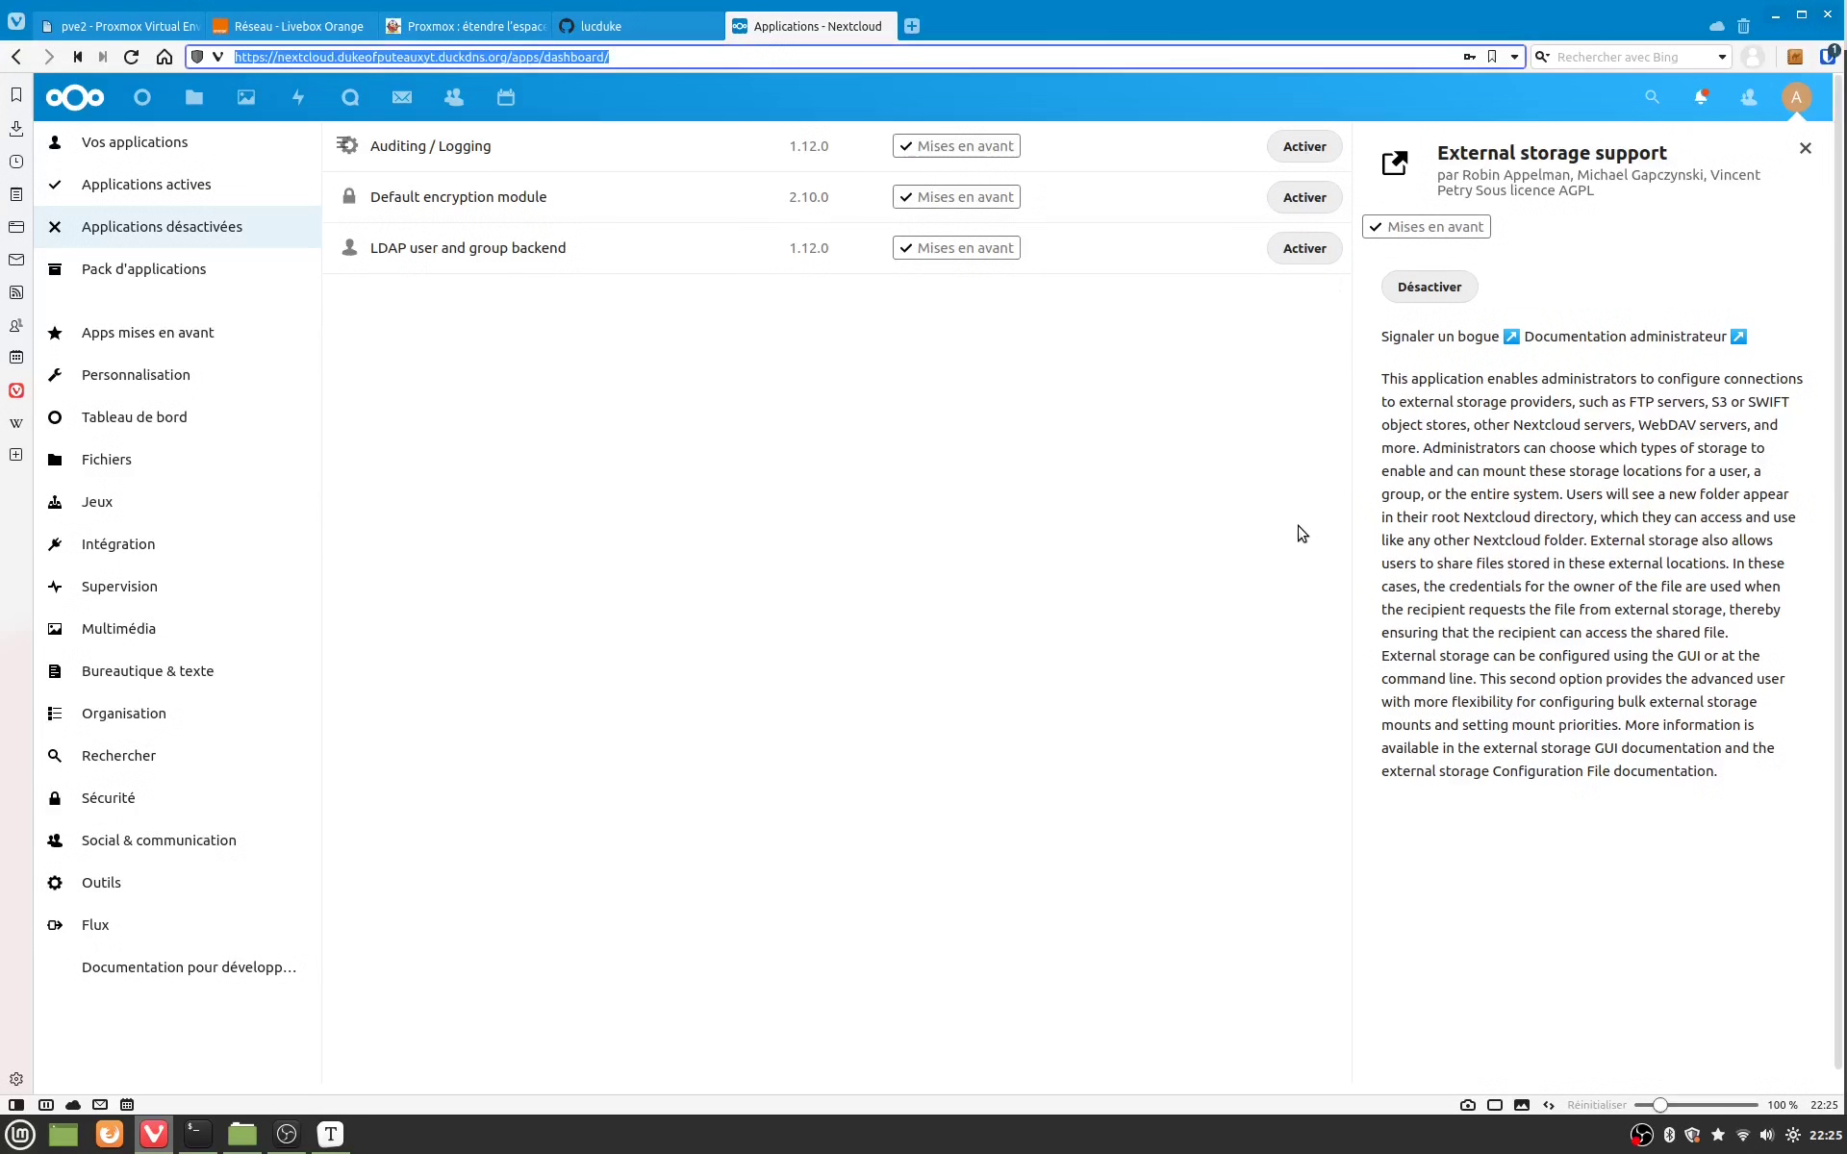
left_click(1797, 97)
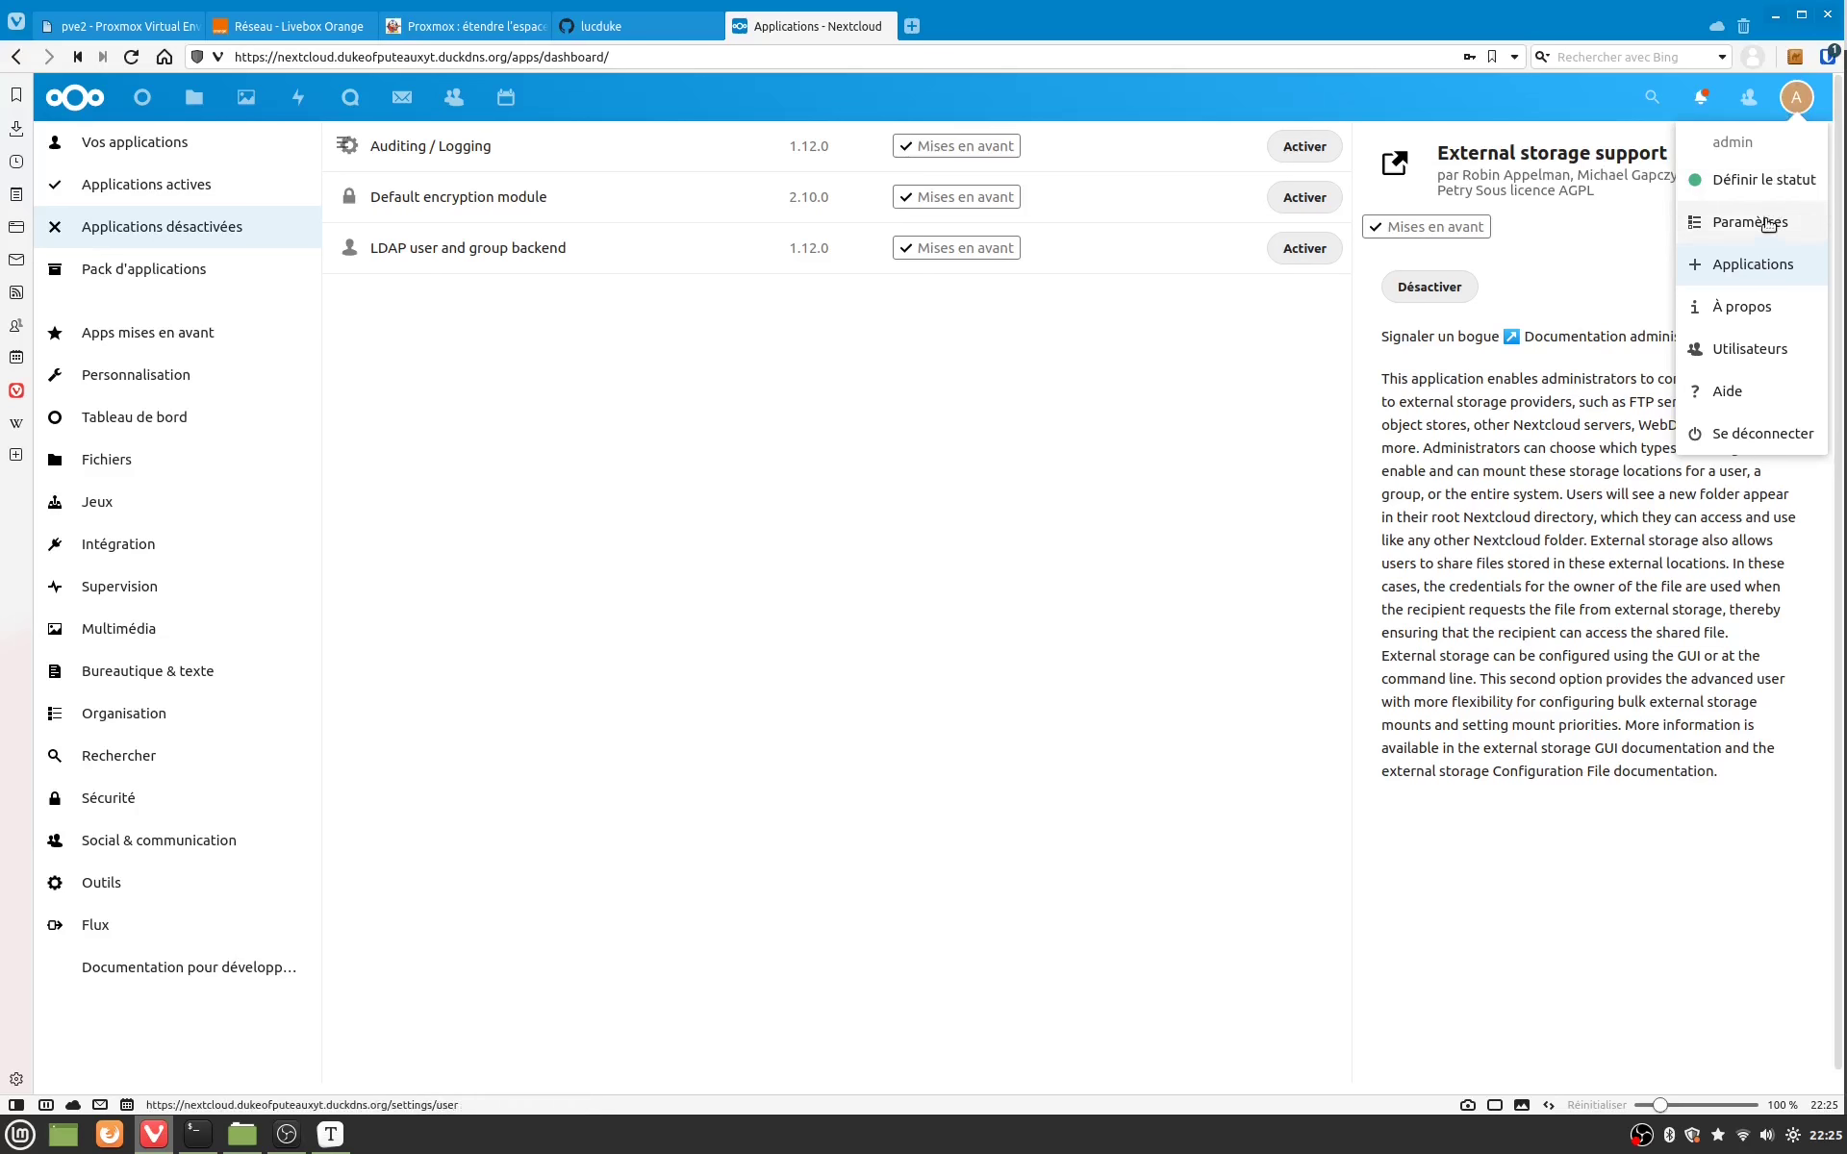
Step: Open Administration > Stockage externe, note the smbclient-not-installed warning, and return to the terminal
left_click(1768, 223)
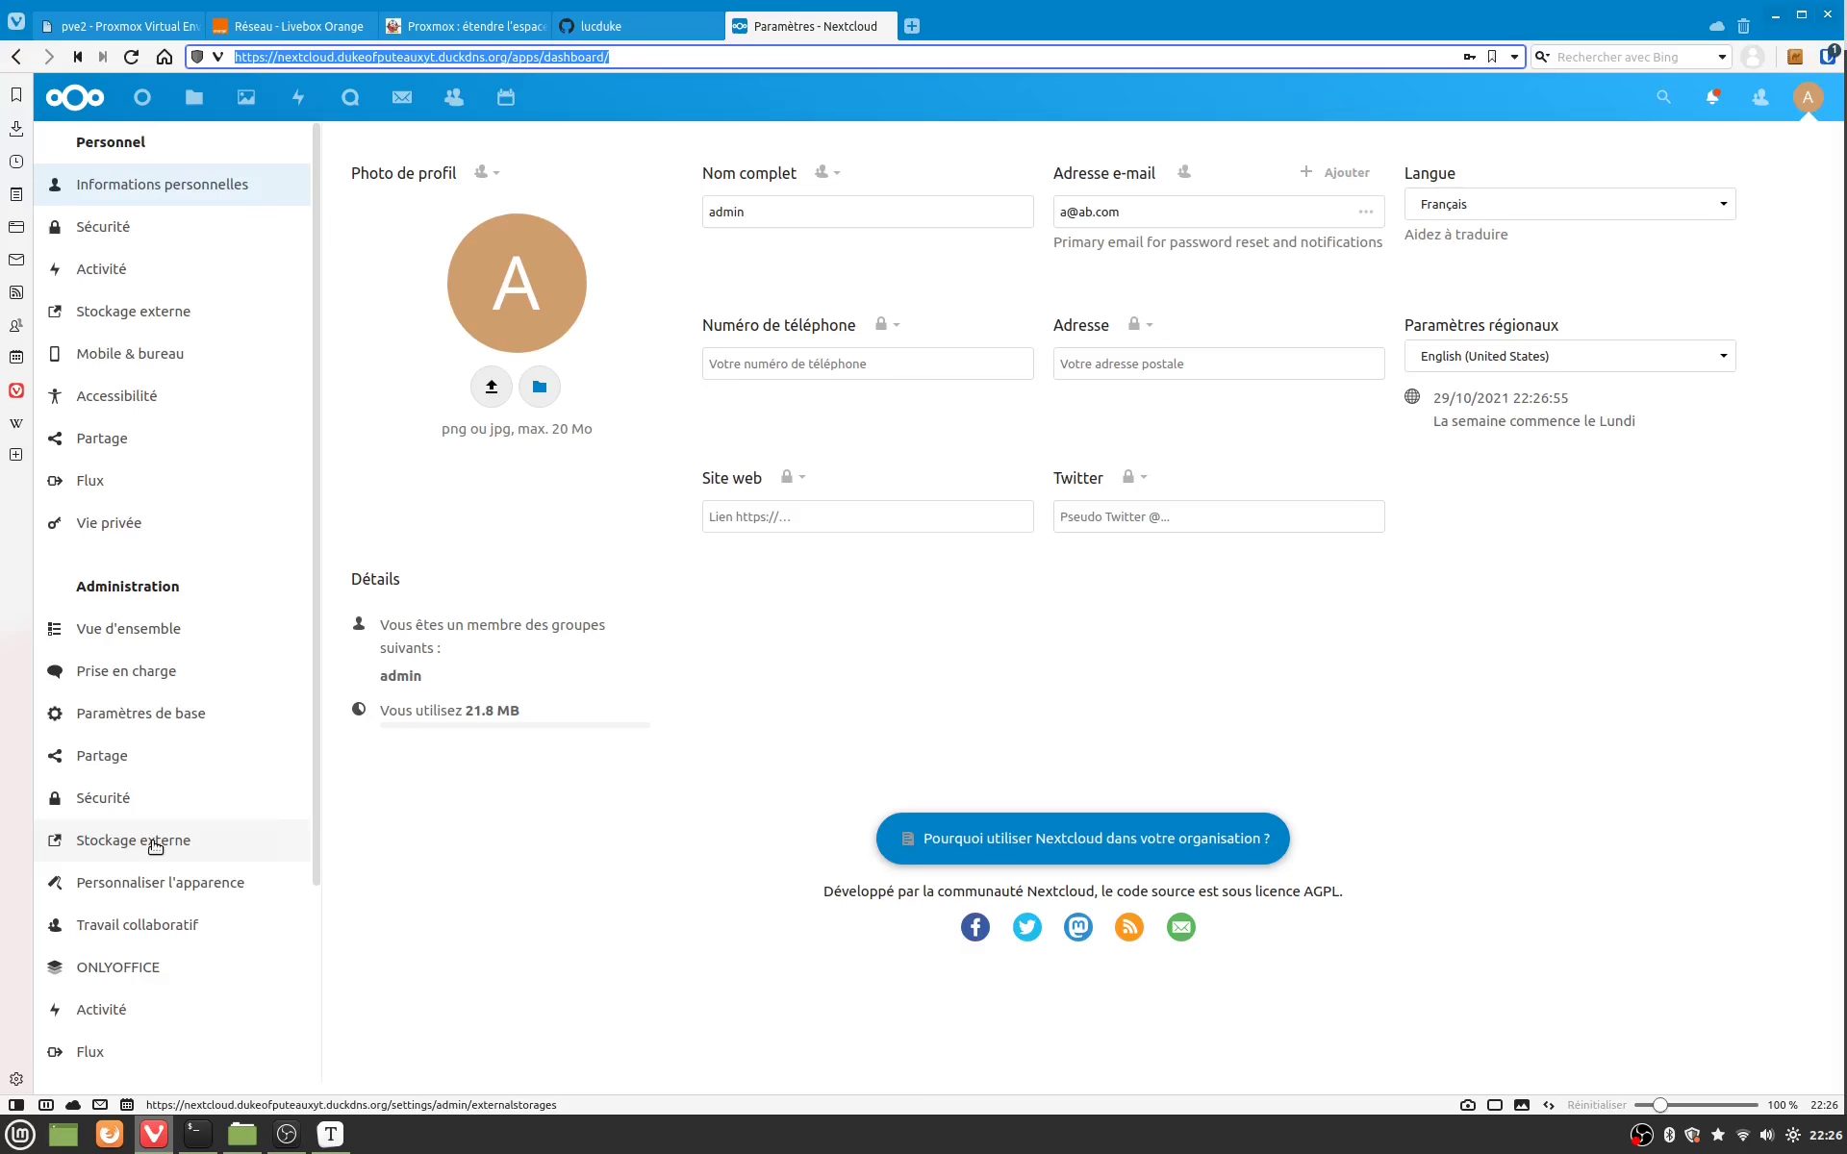
left_click(155, 845)
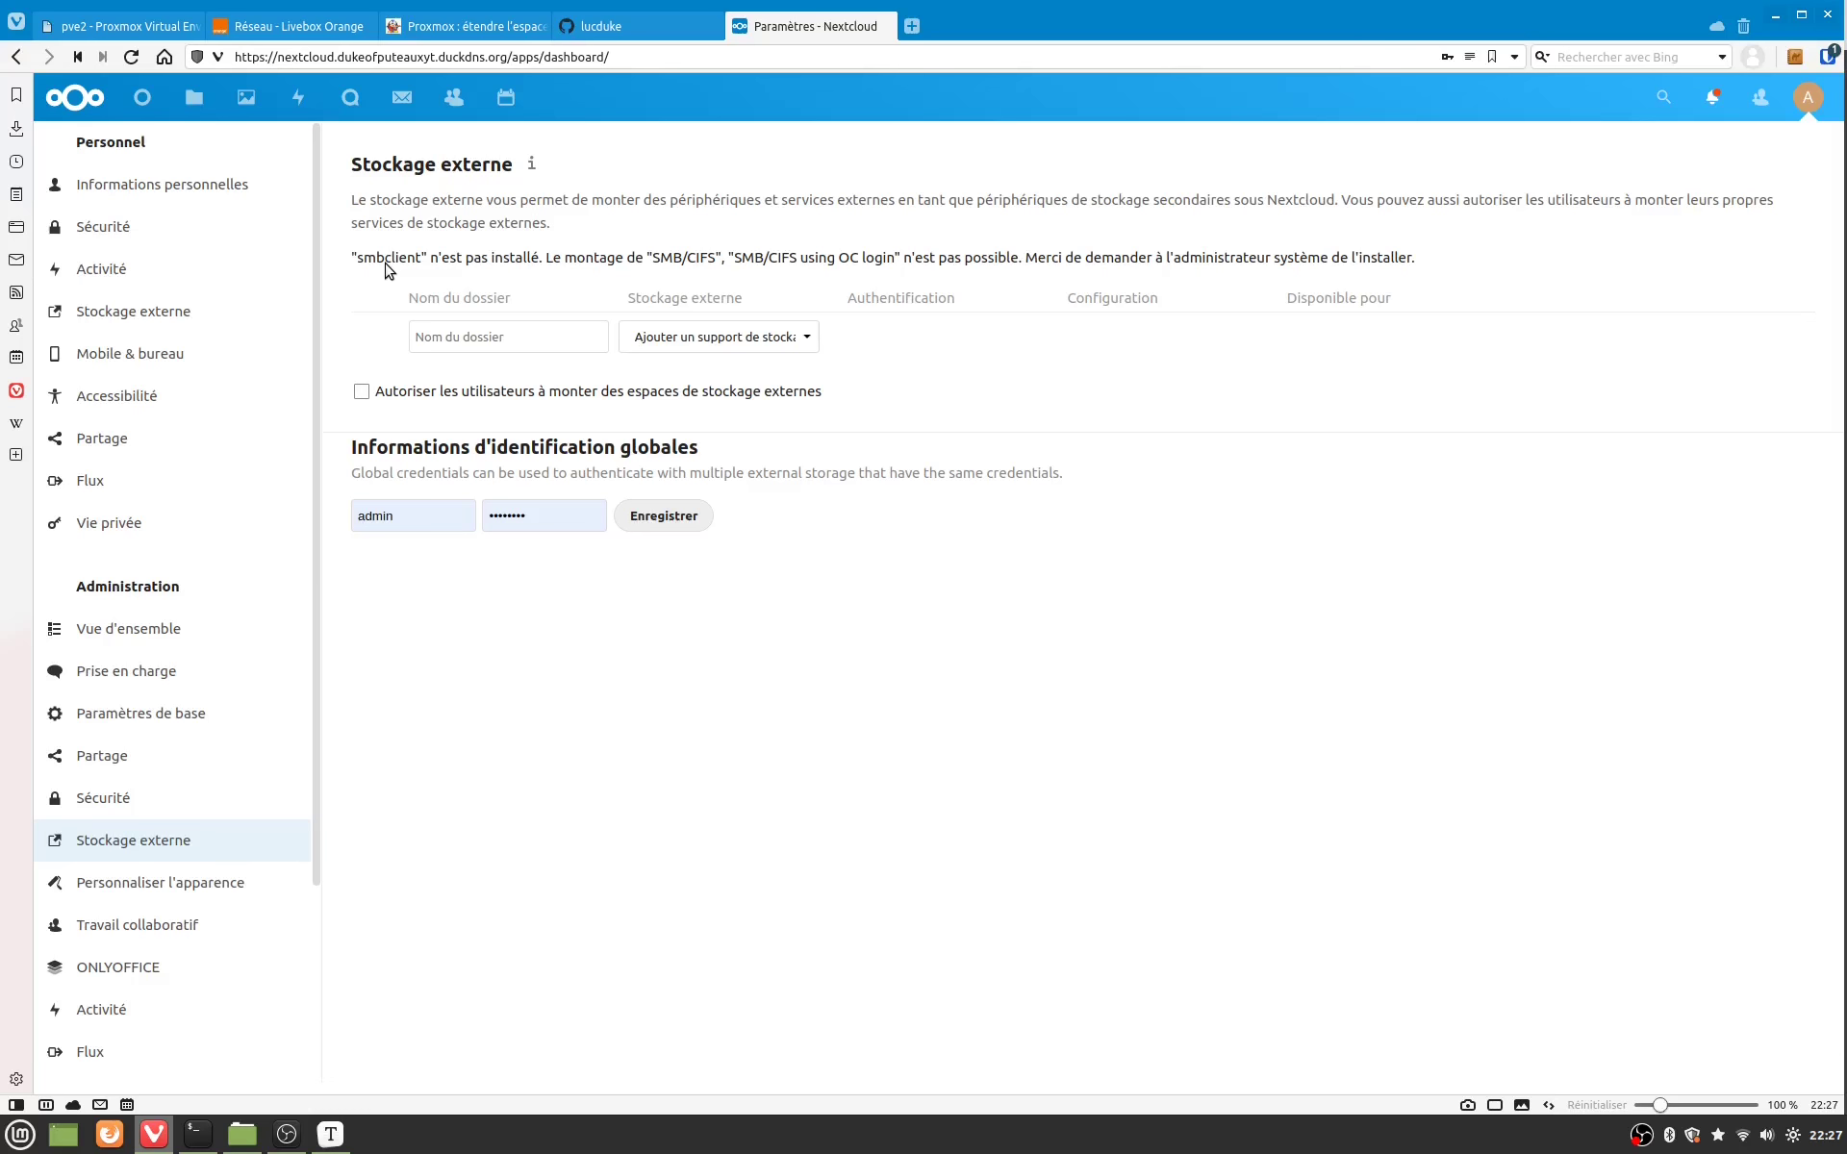
key("ctrl+l")
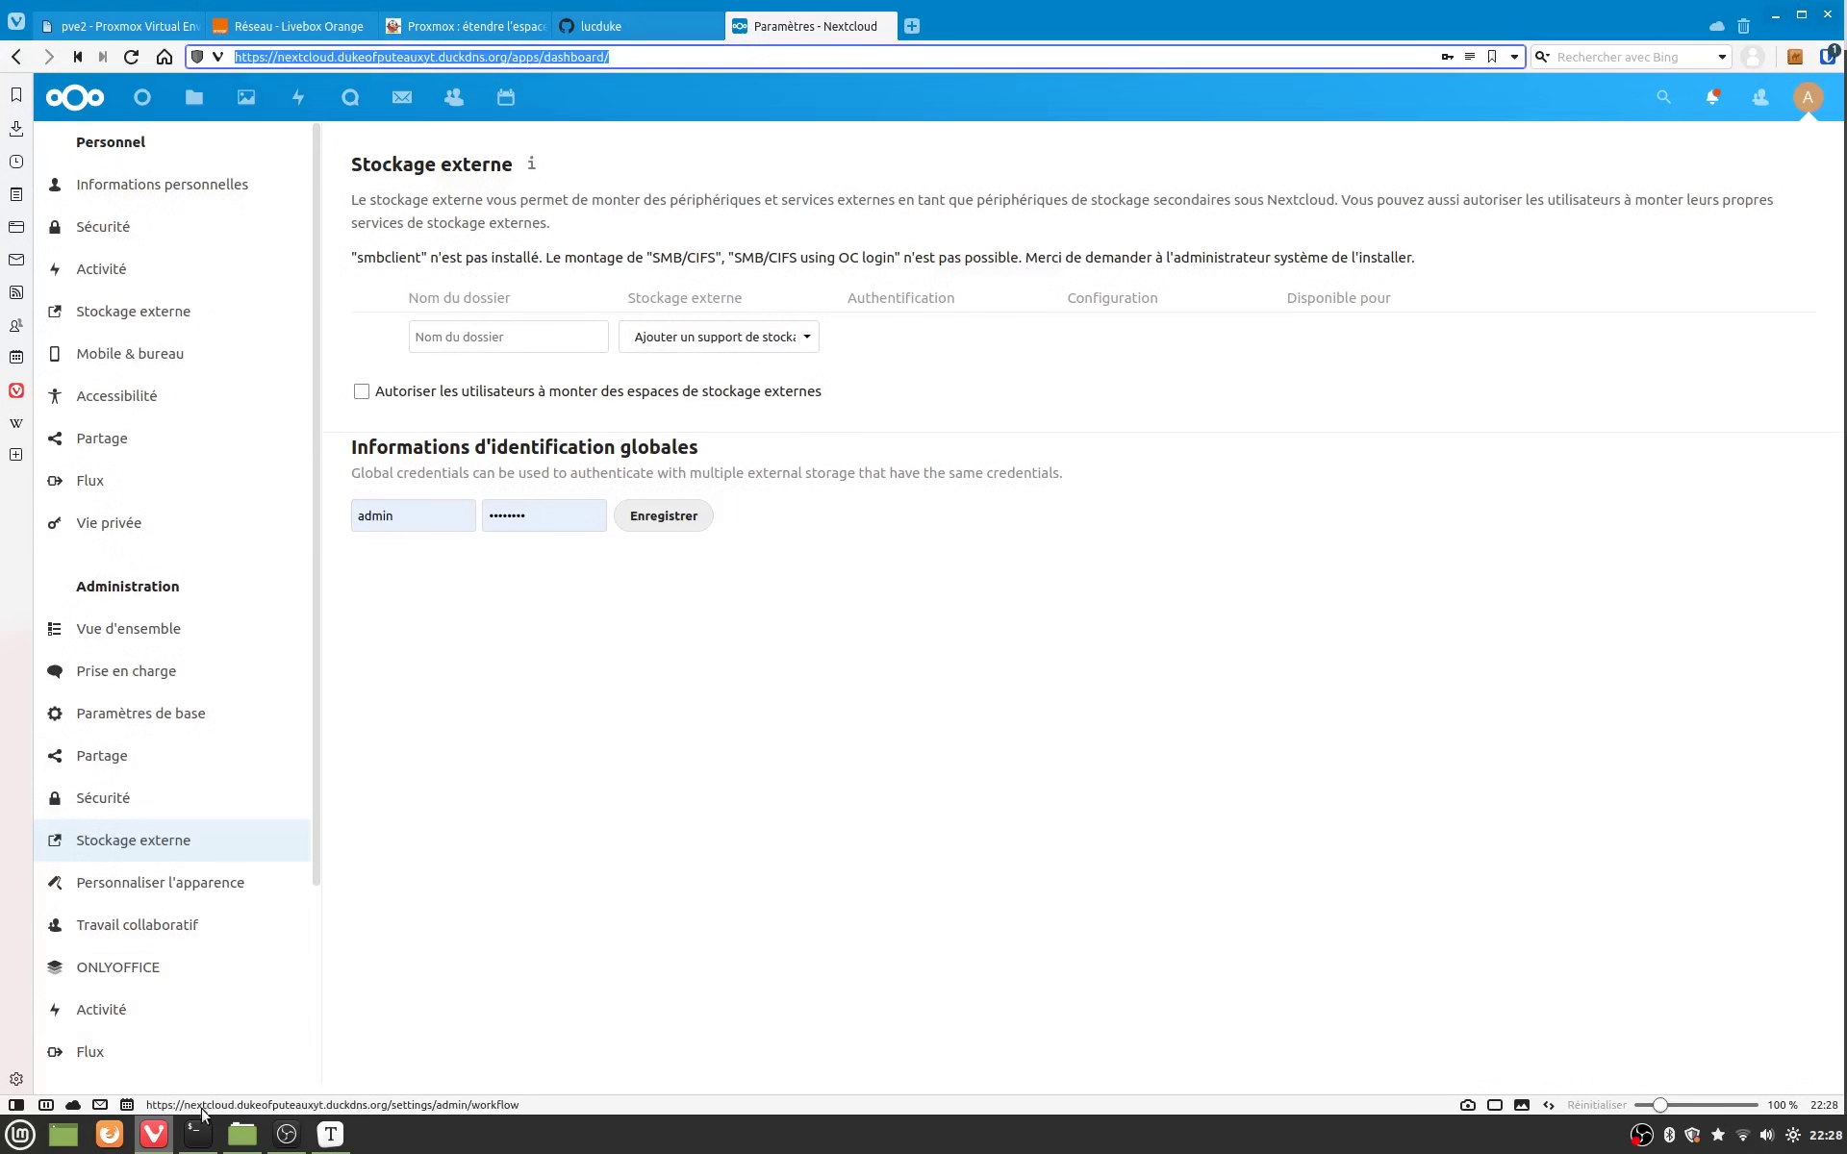
left_click(196, 1138)
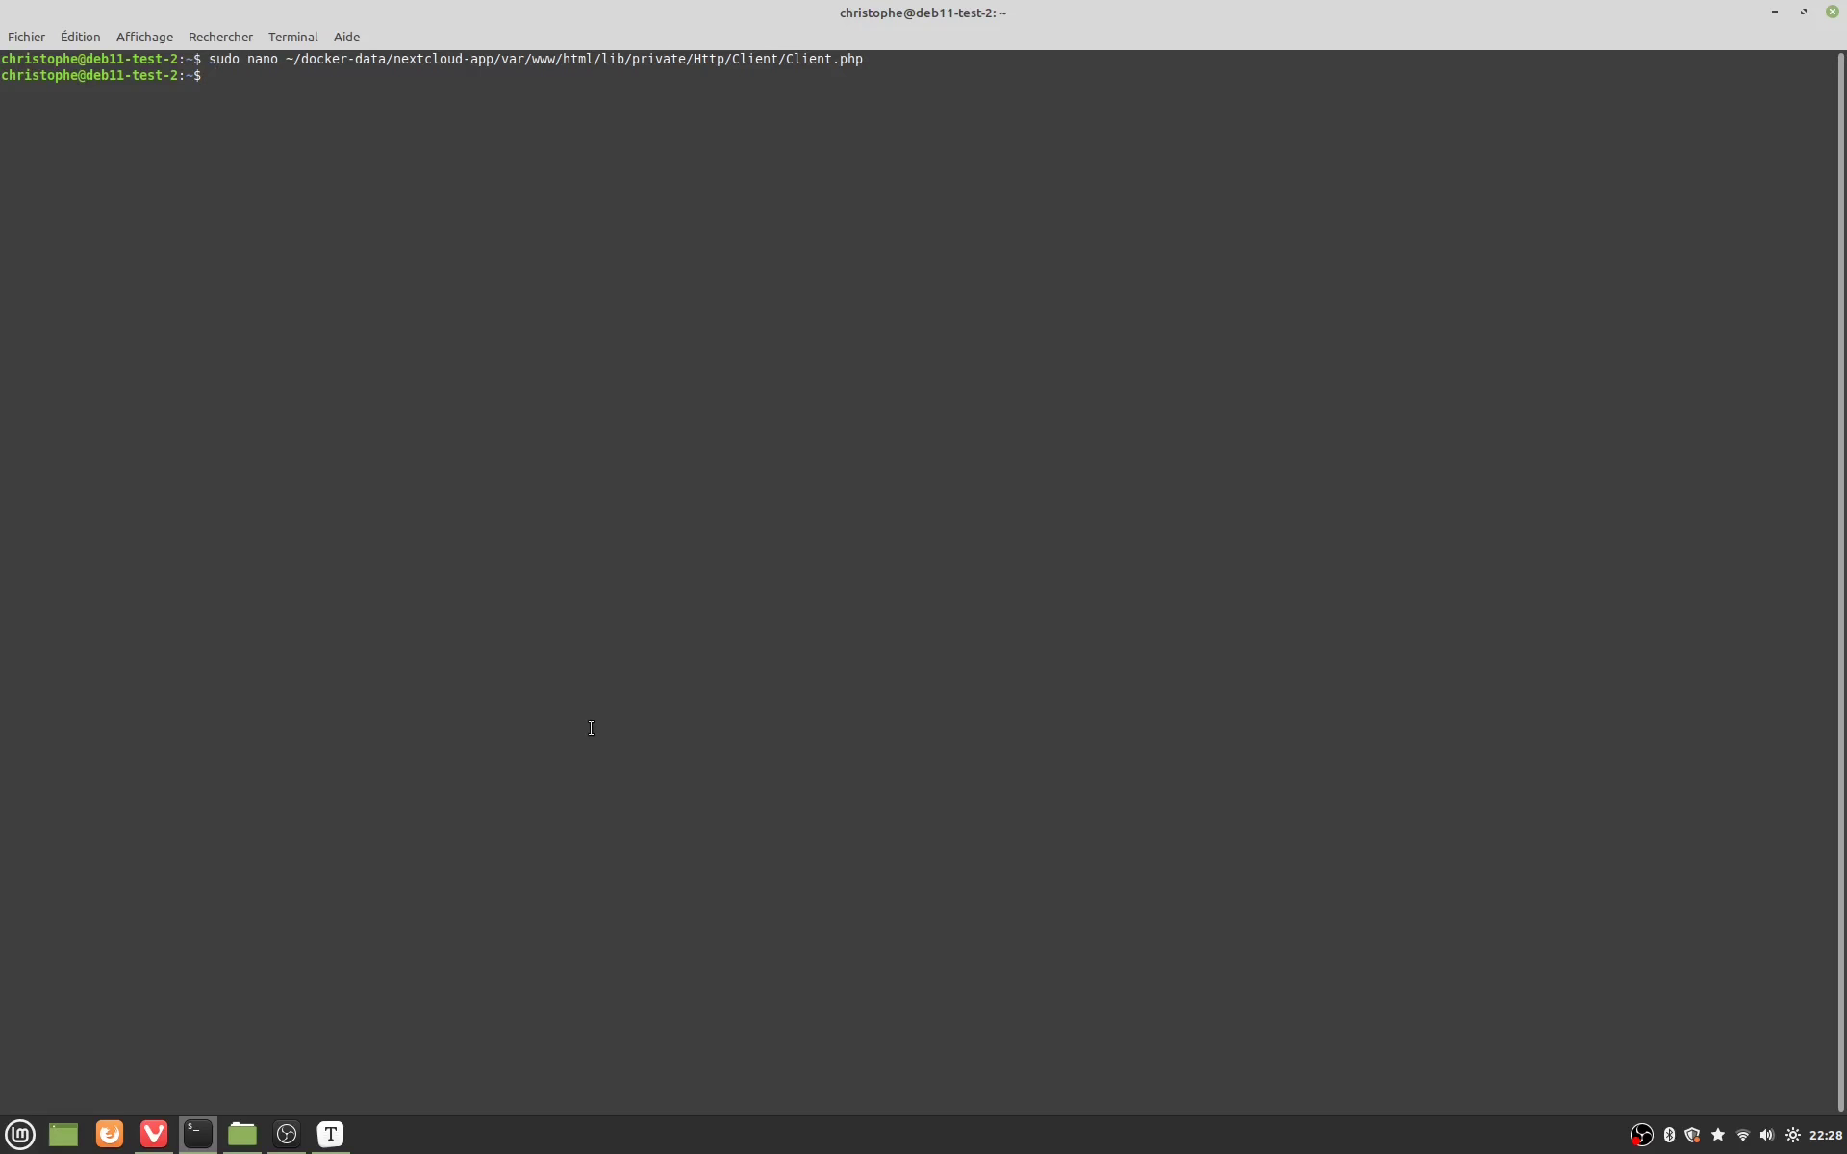
Step: Open a root shell in the nextcloud-app container, run apt update and install smbclient
type("sudo docker exec -it nextcloud-app bash")
key("Return")
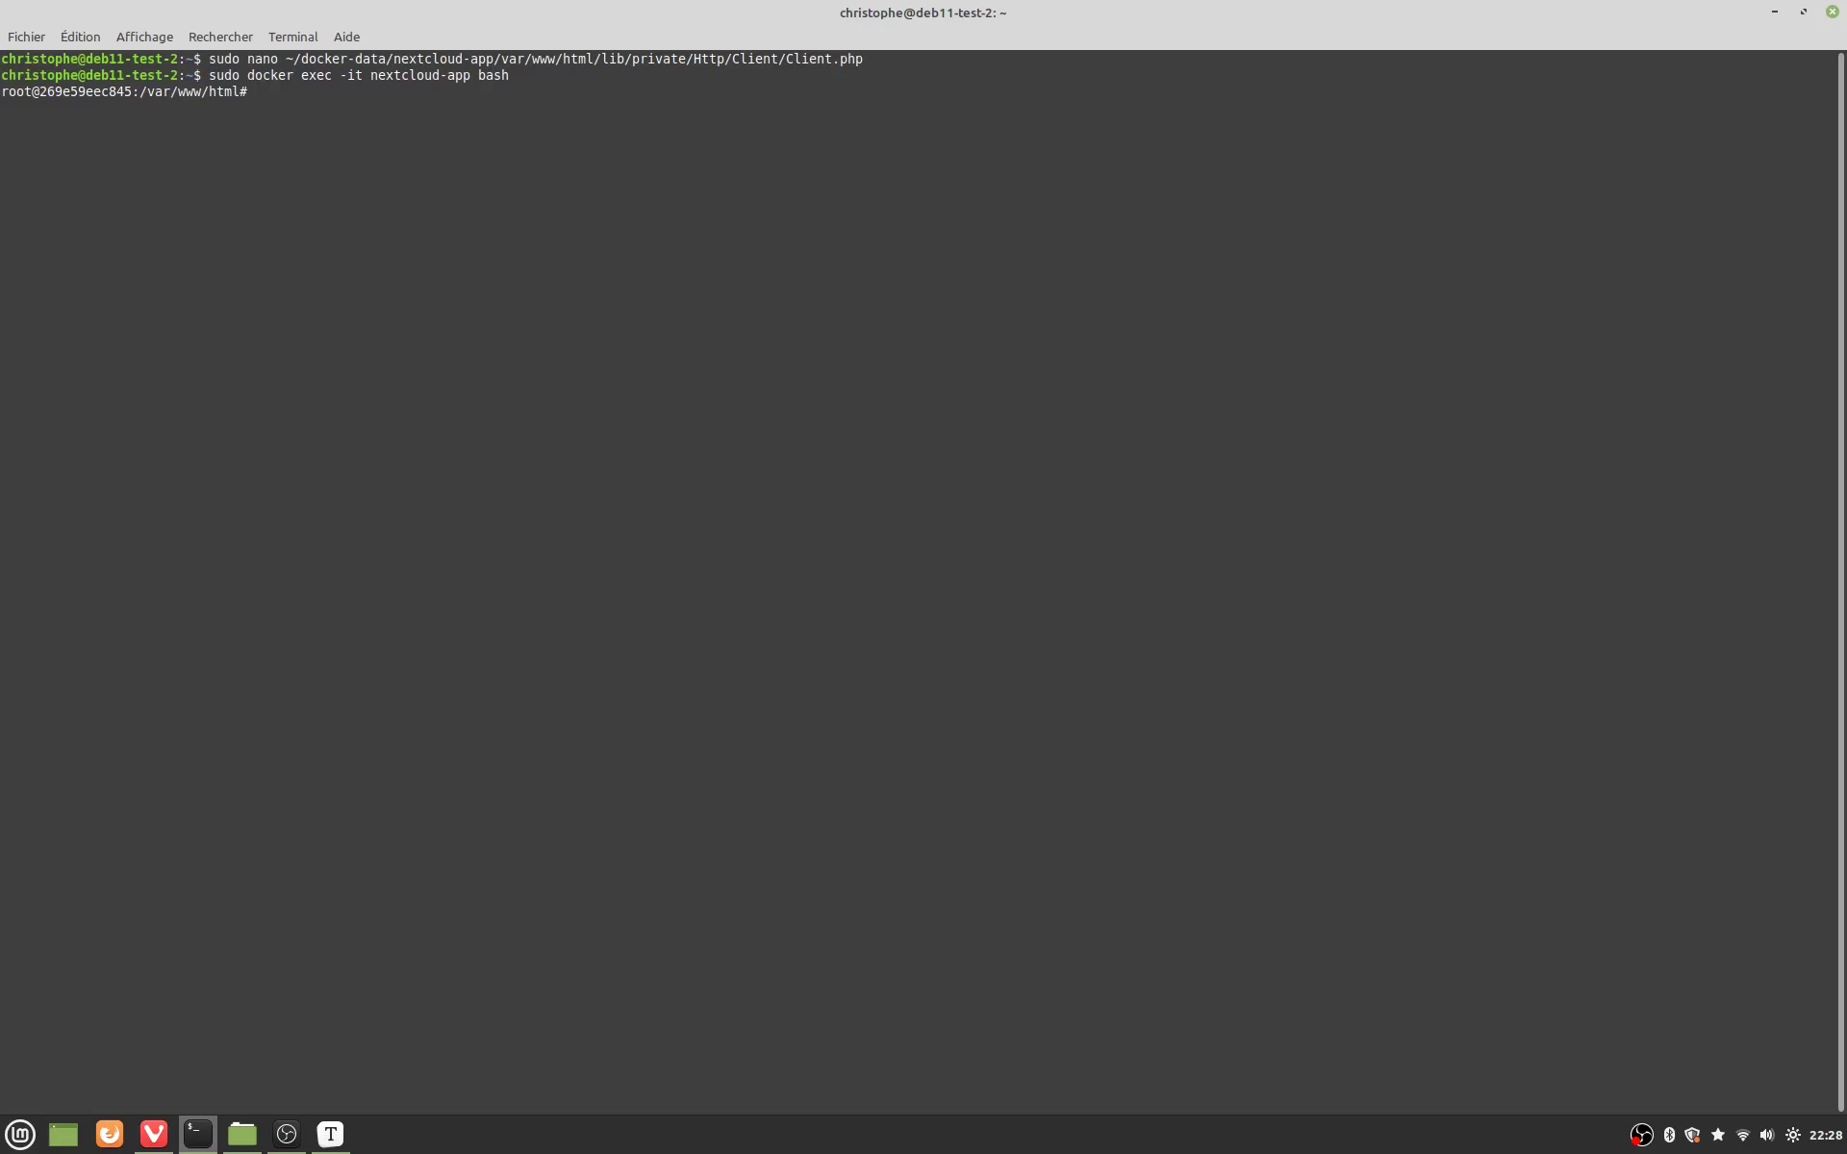
type("apt update")
key("Return")
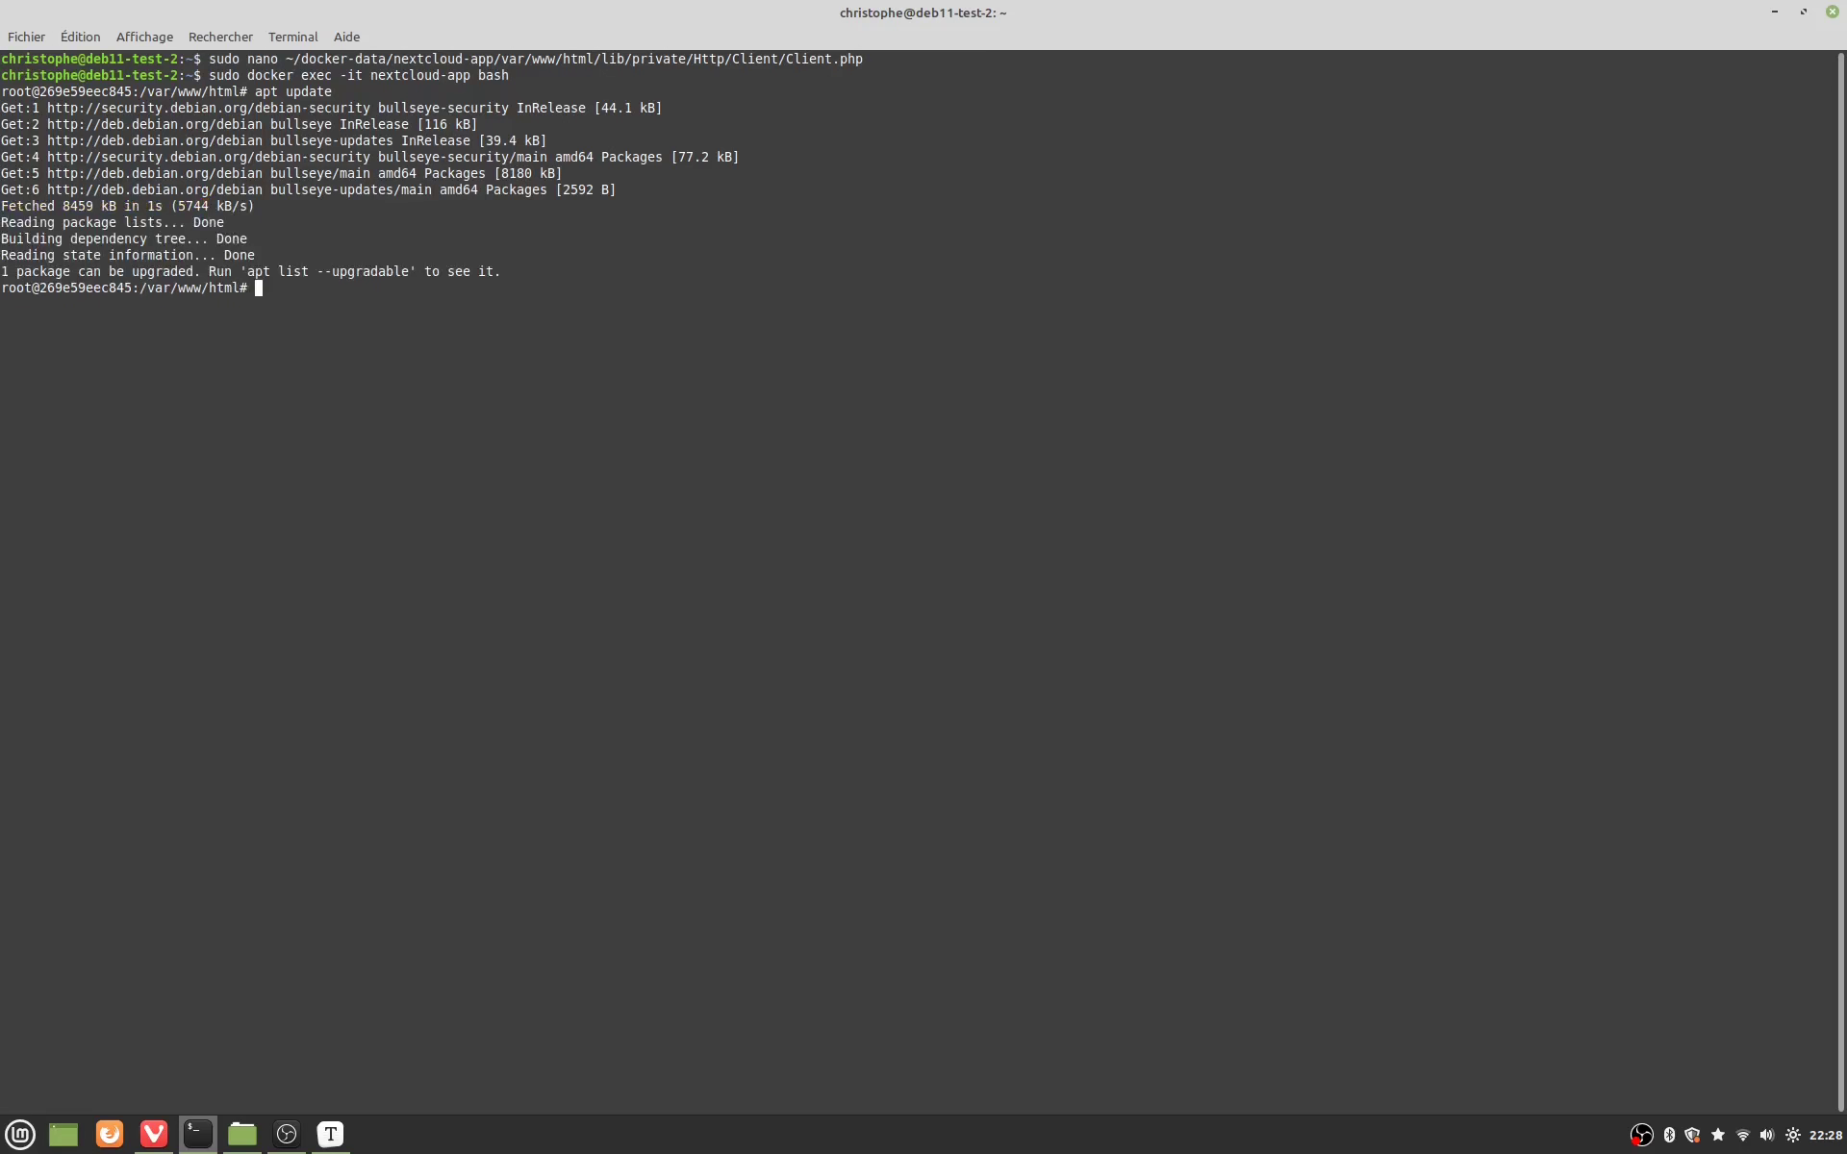
type("apt install smbclient")
key("Return")
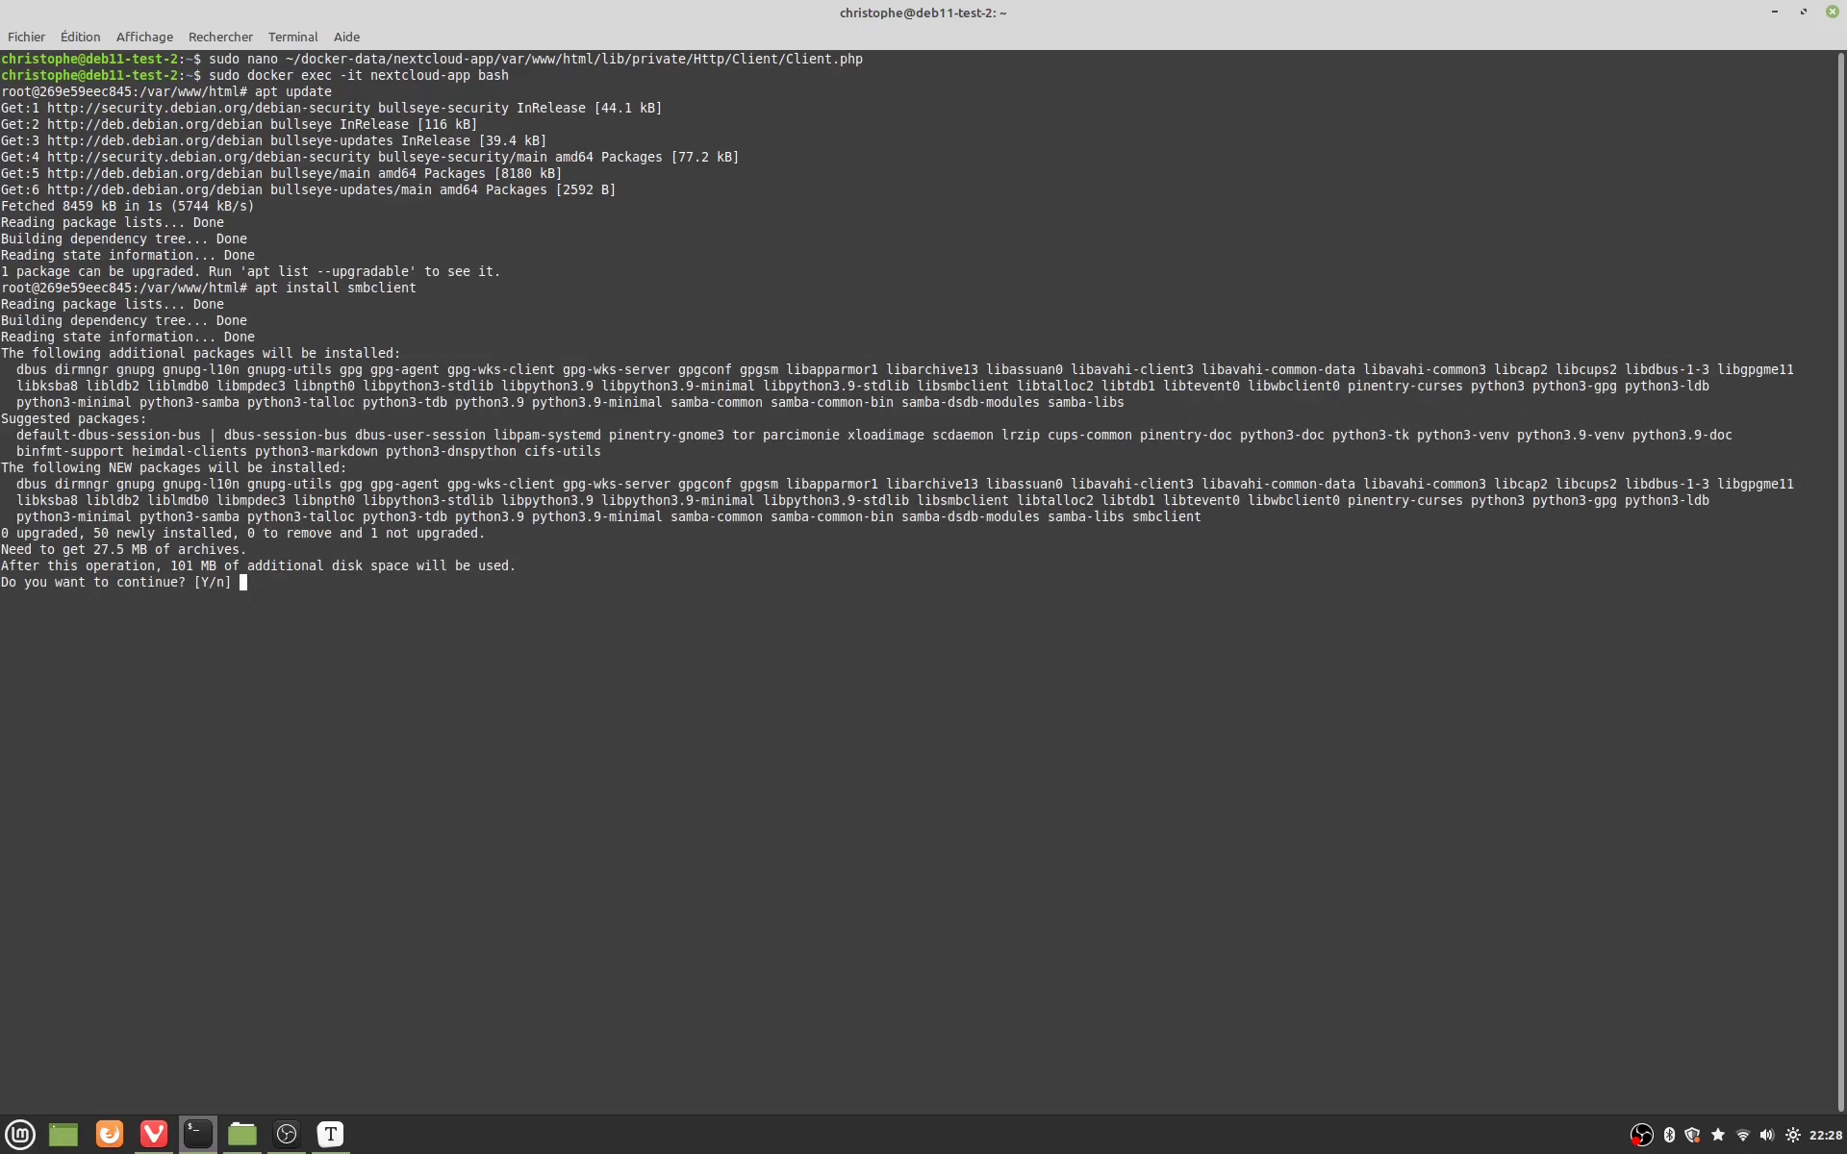
key("Return")
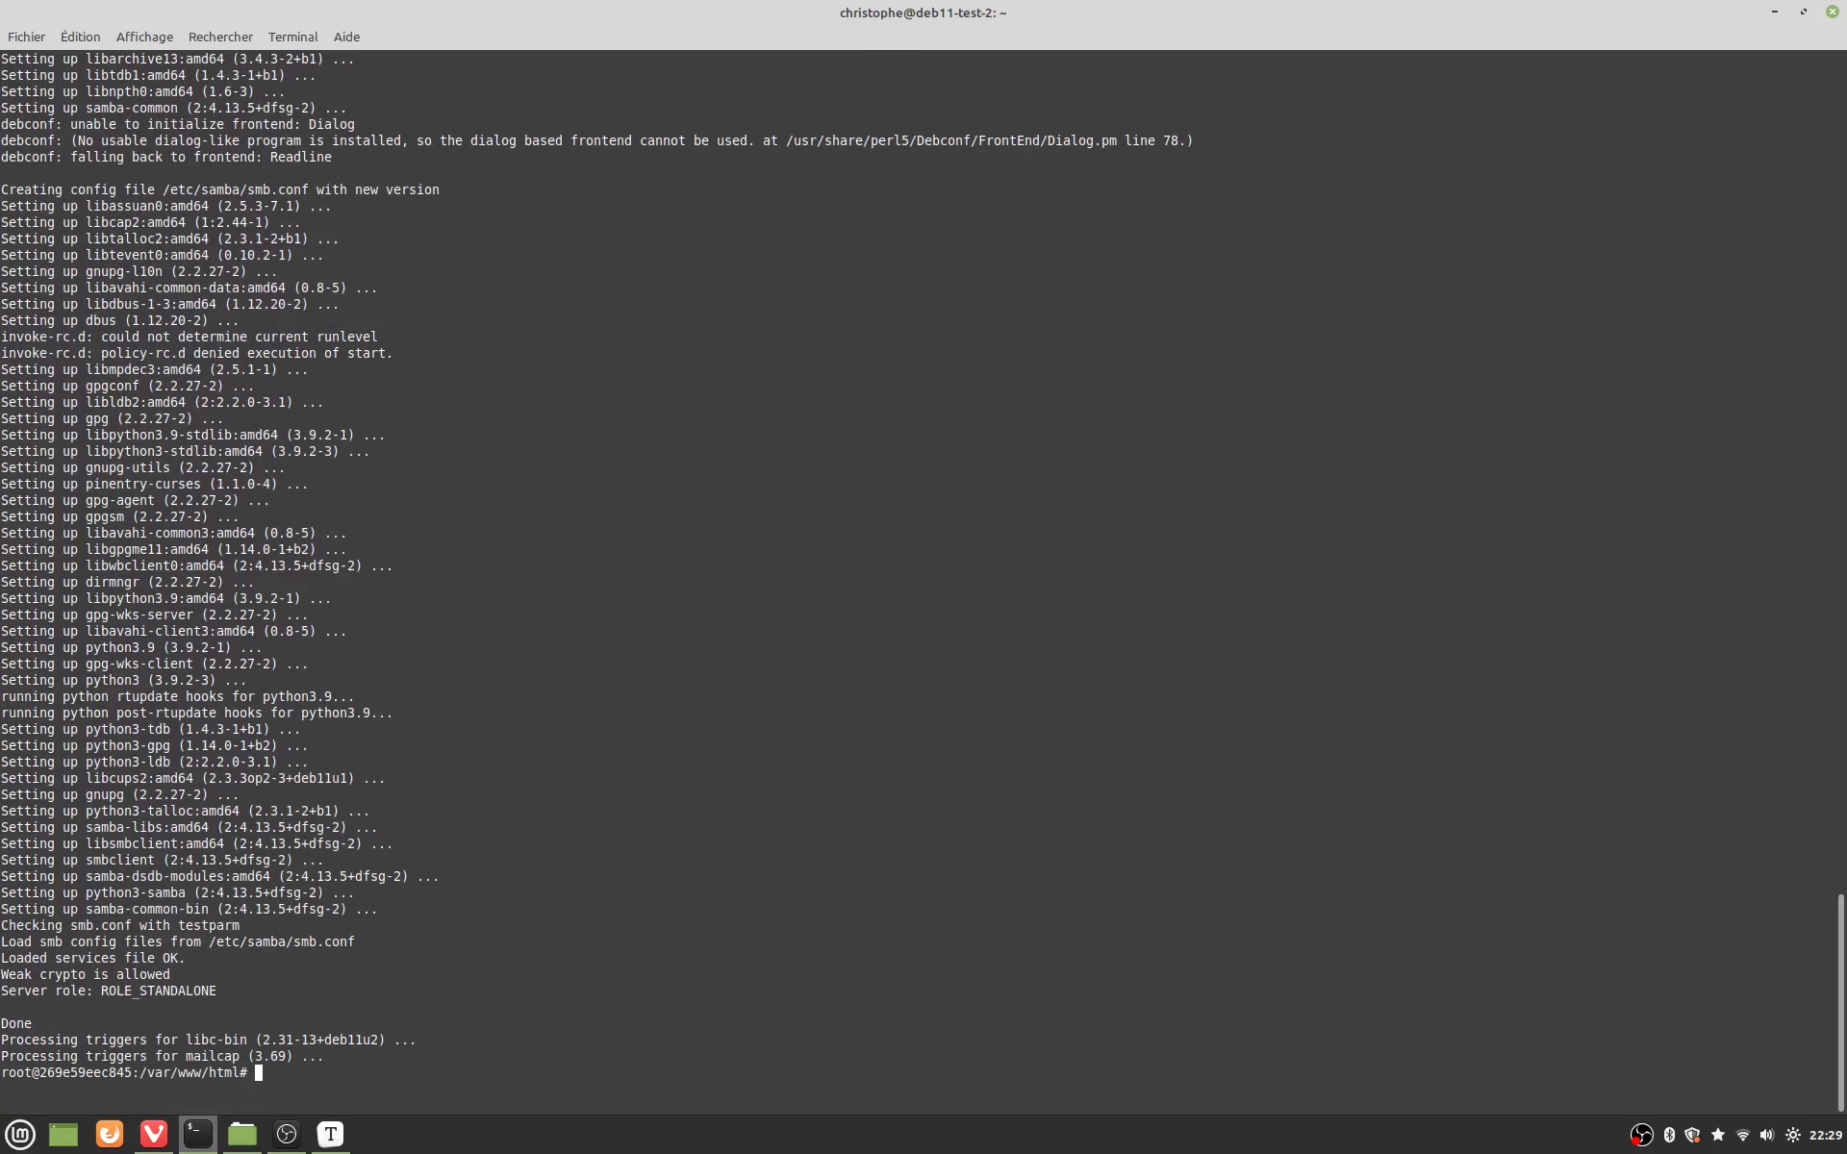
Step: Exit the container shell and run 'sudo docker restart nextcloud-app'
type("exit")
key("Return")
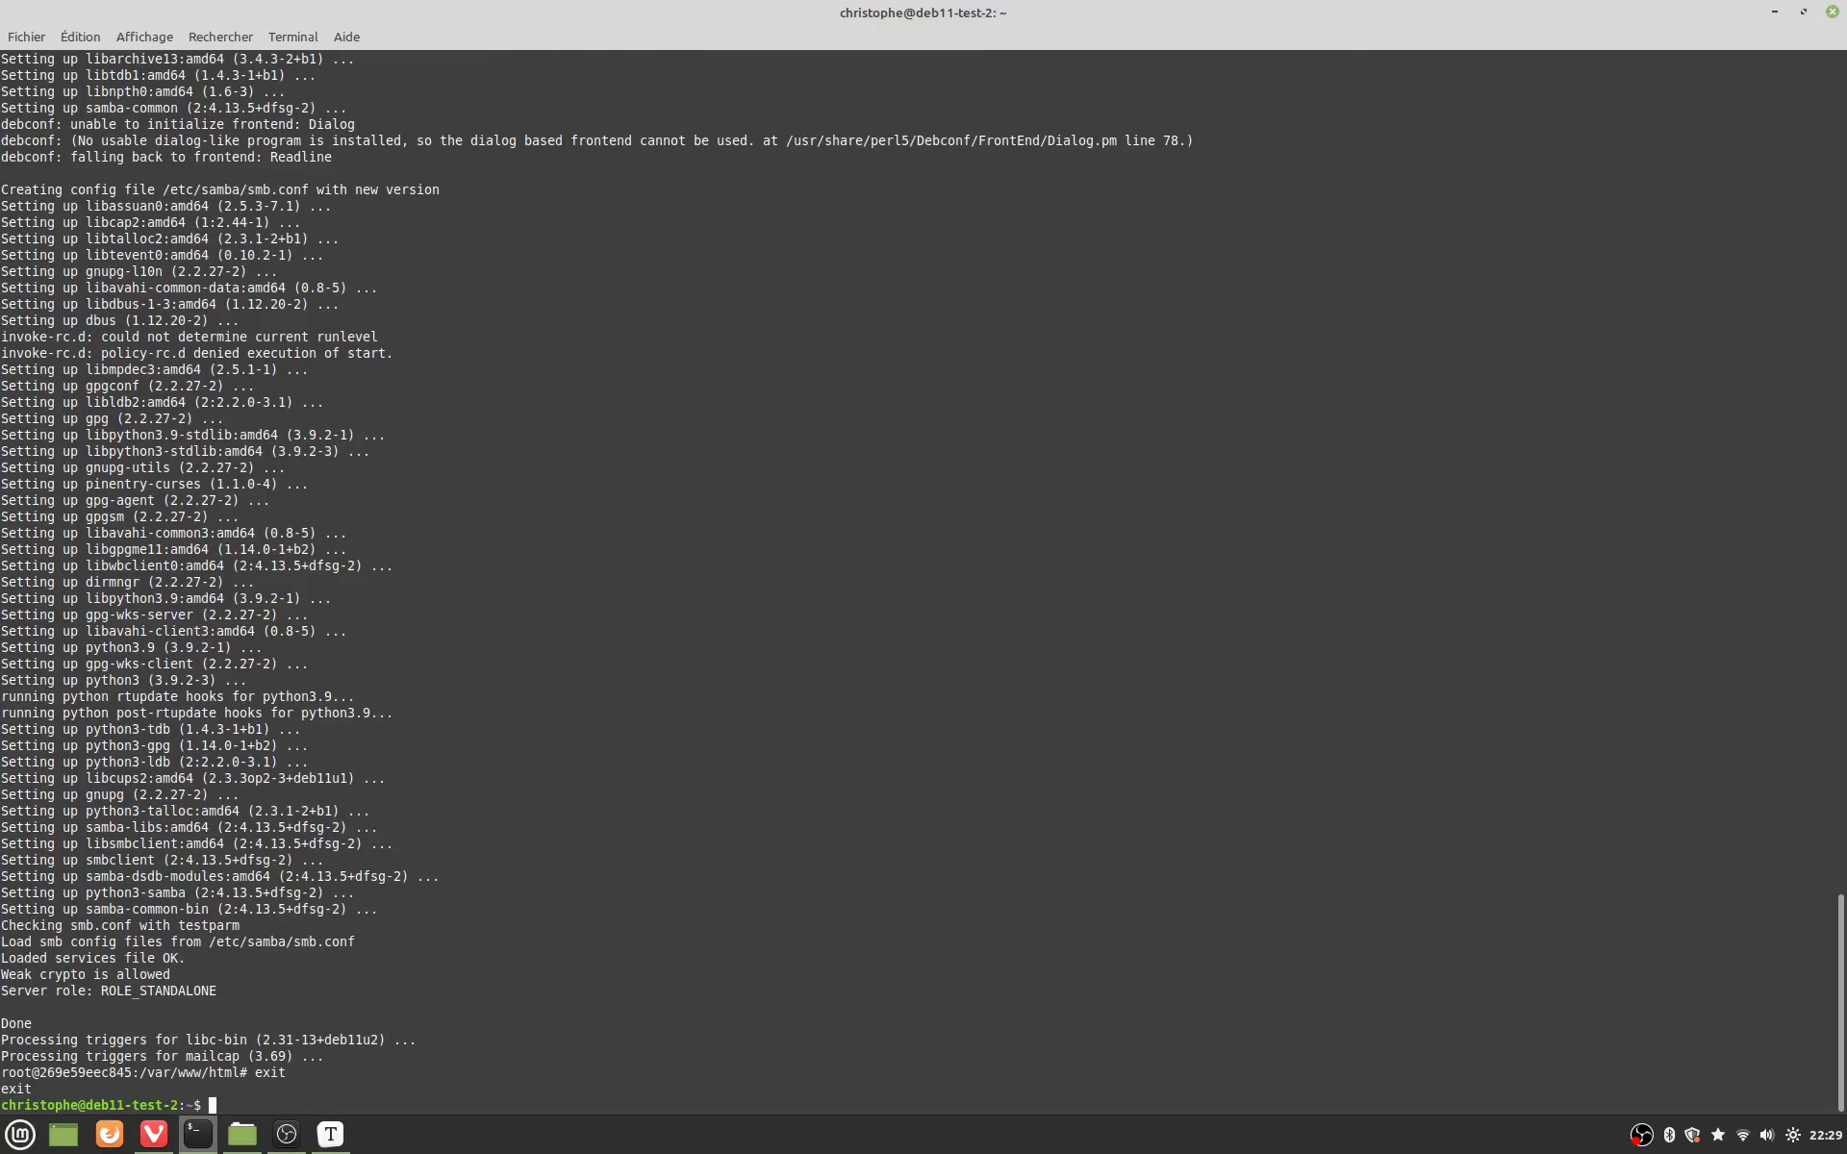
type("sudo docker restart nextcloud-app")
key("Return")
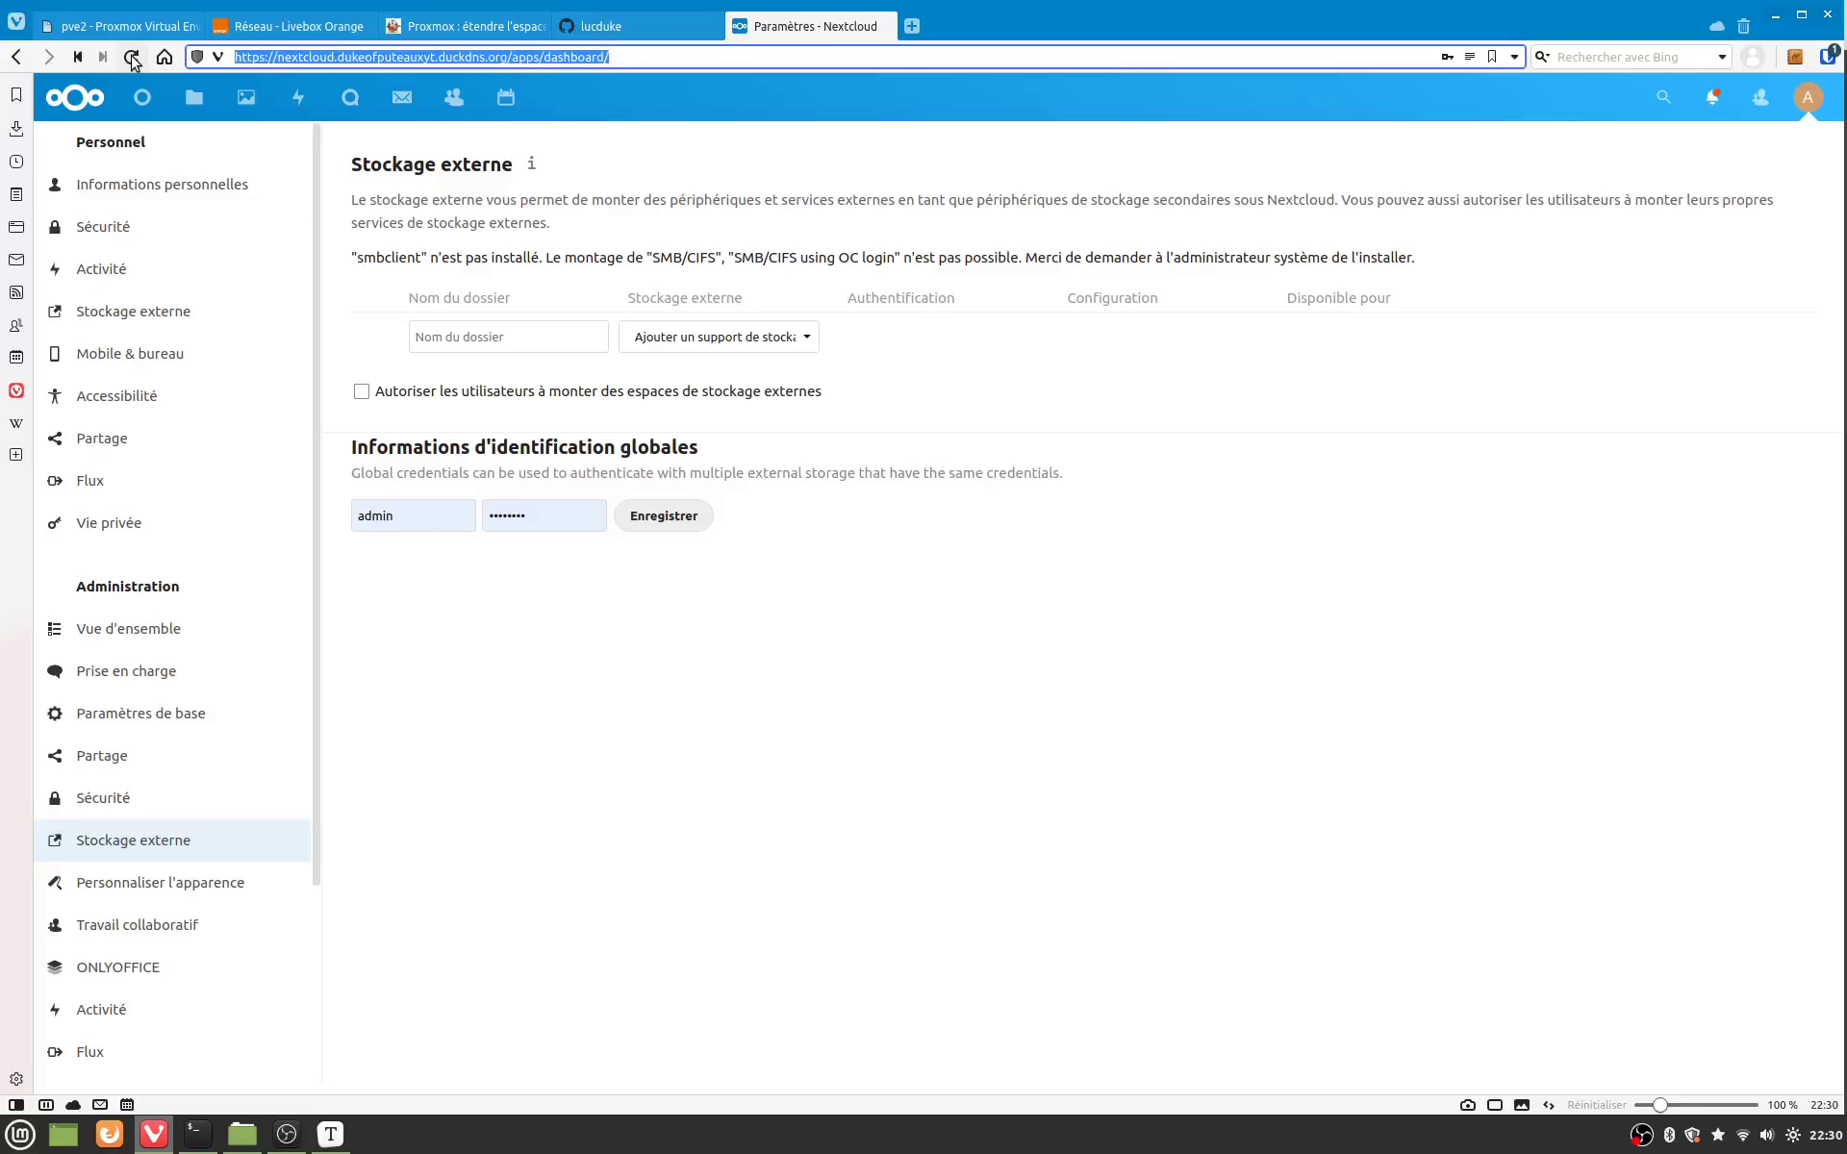
Step: Reload the Stockage externe page and return to its top to confirm the smbclient warning is gone
left_click(131, 58)
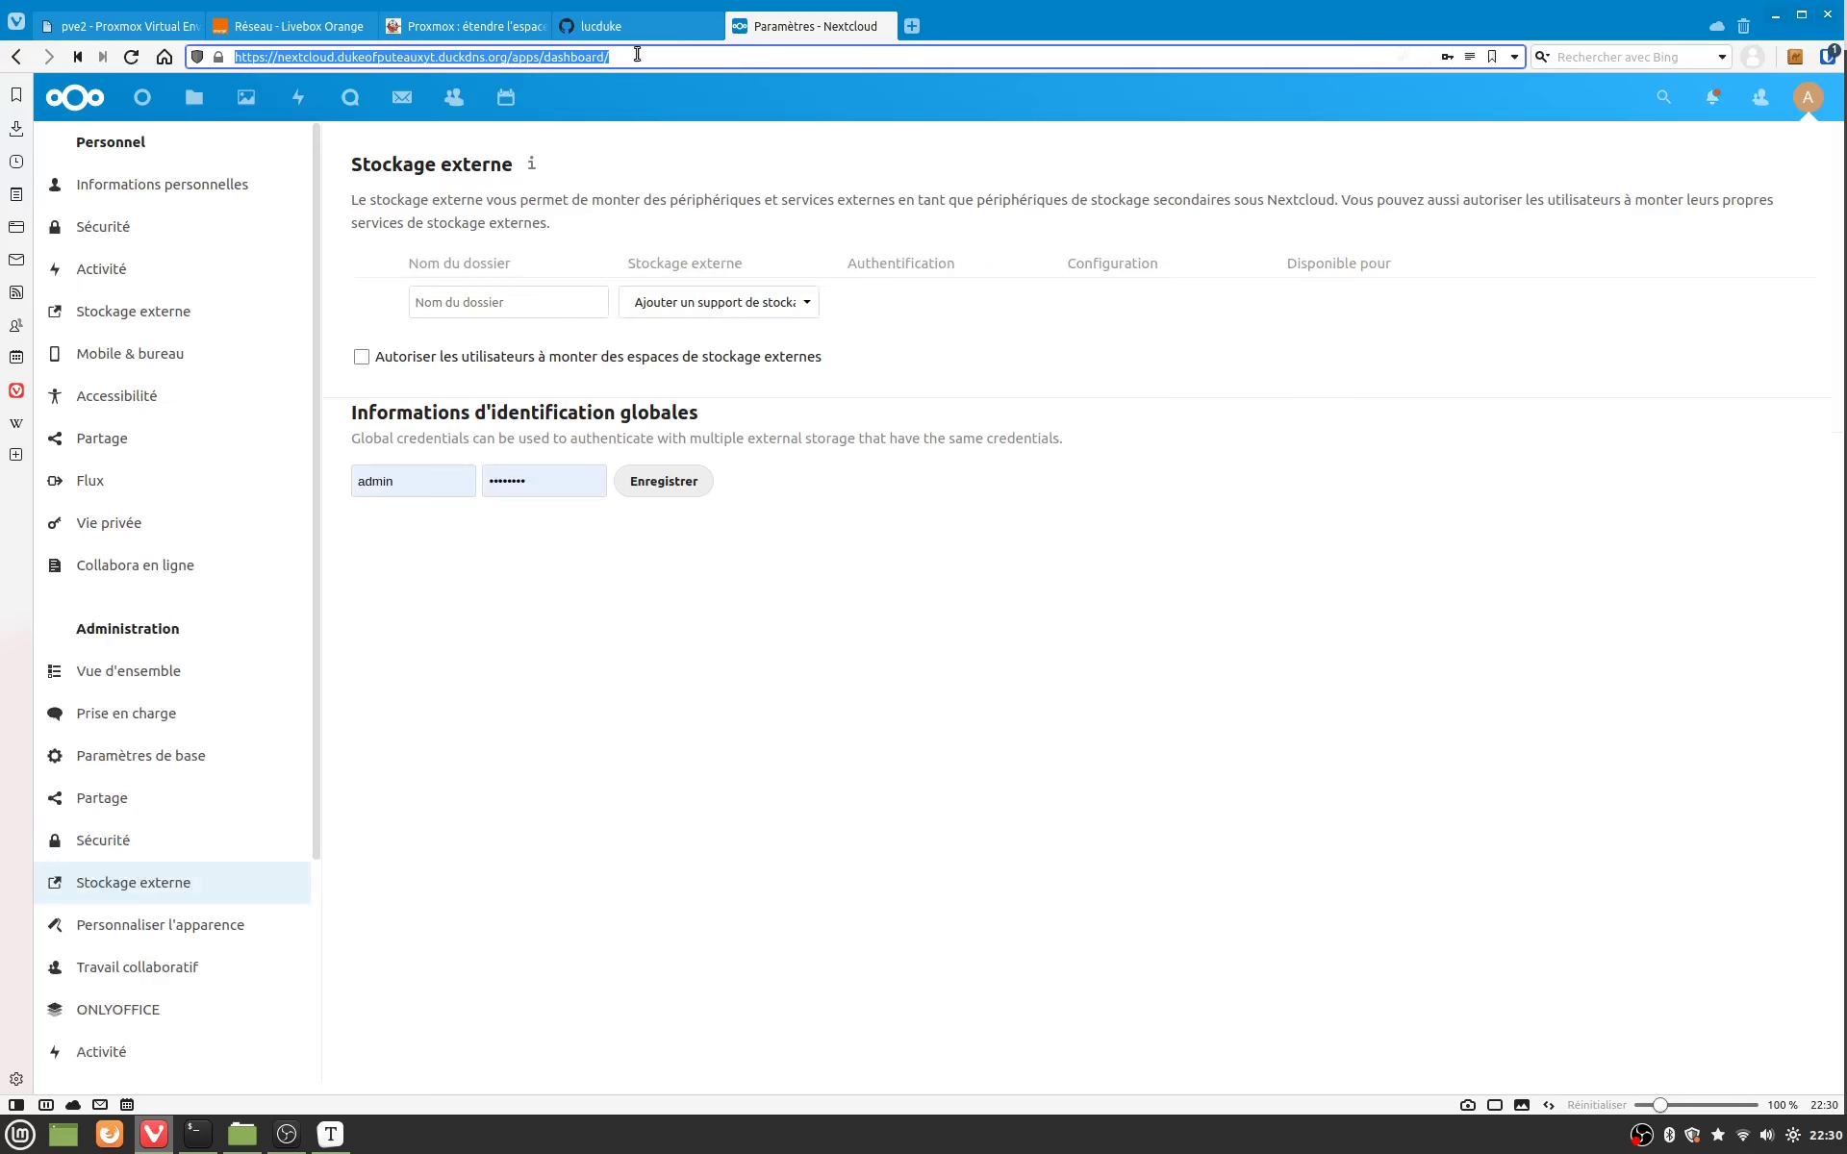
key("Home")
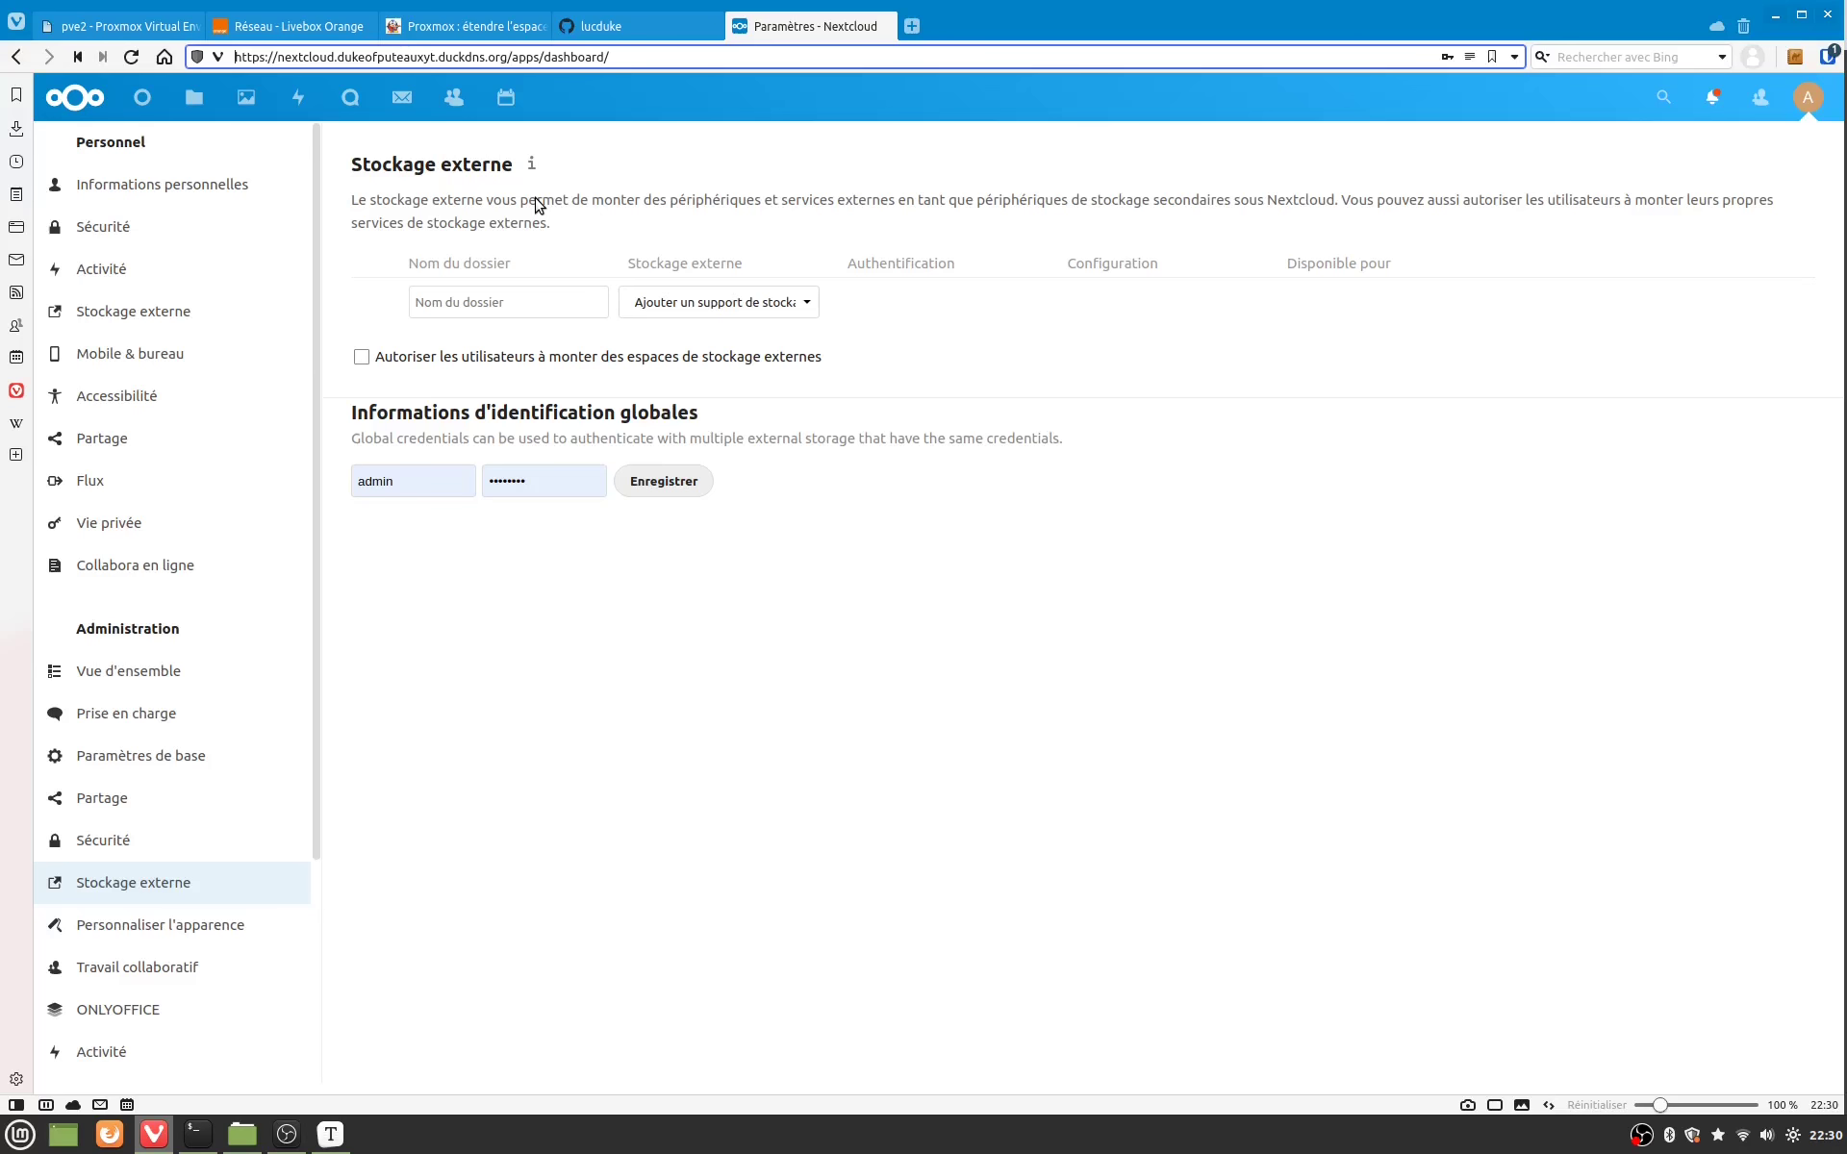
Step: Name the new mount SMB-TEST, type SMB/CIFS, host nas-cg-hp, share media, domain home
left_click(506, 309)
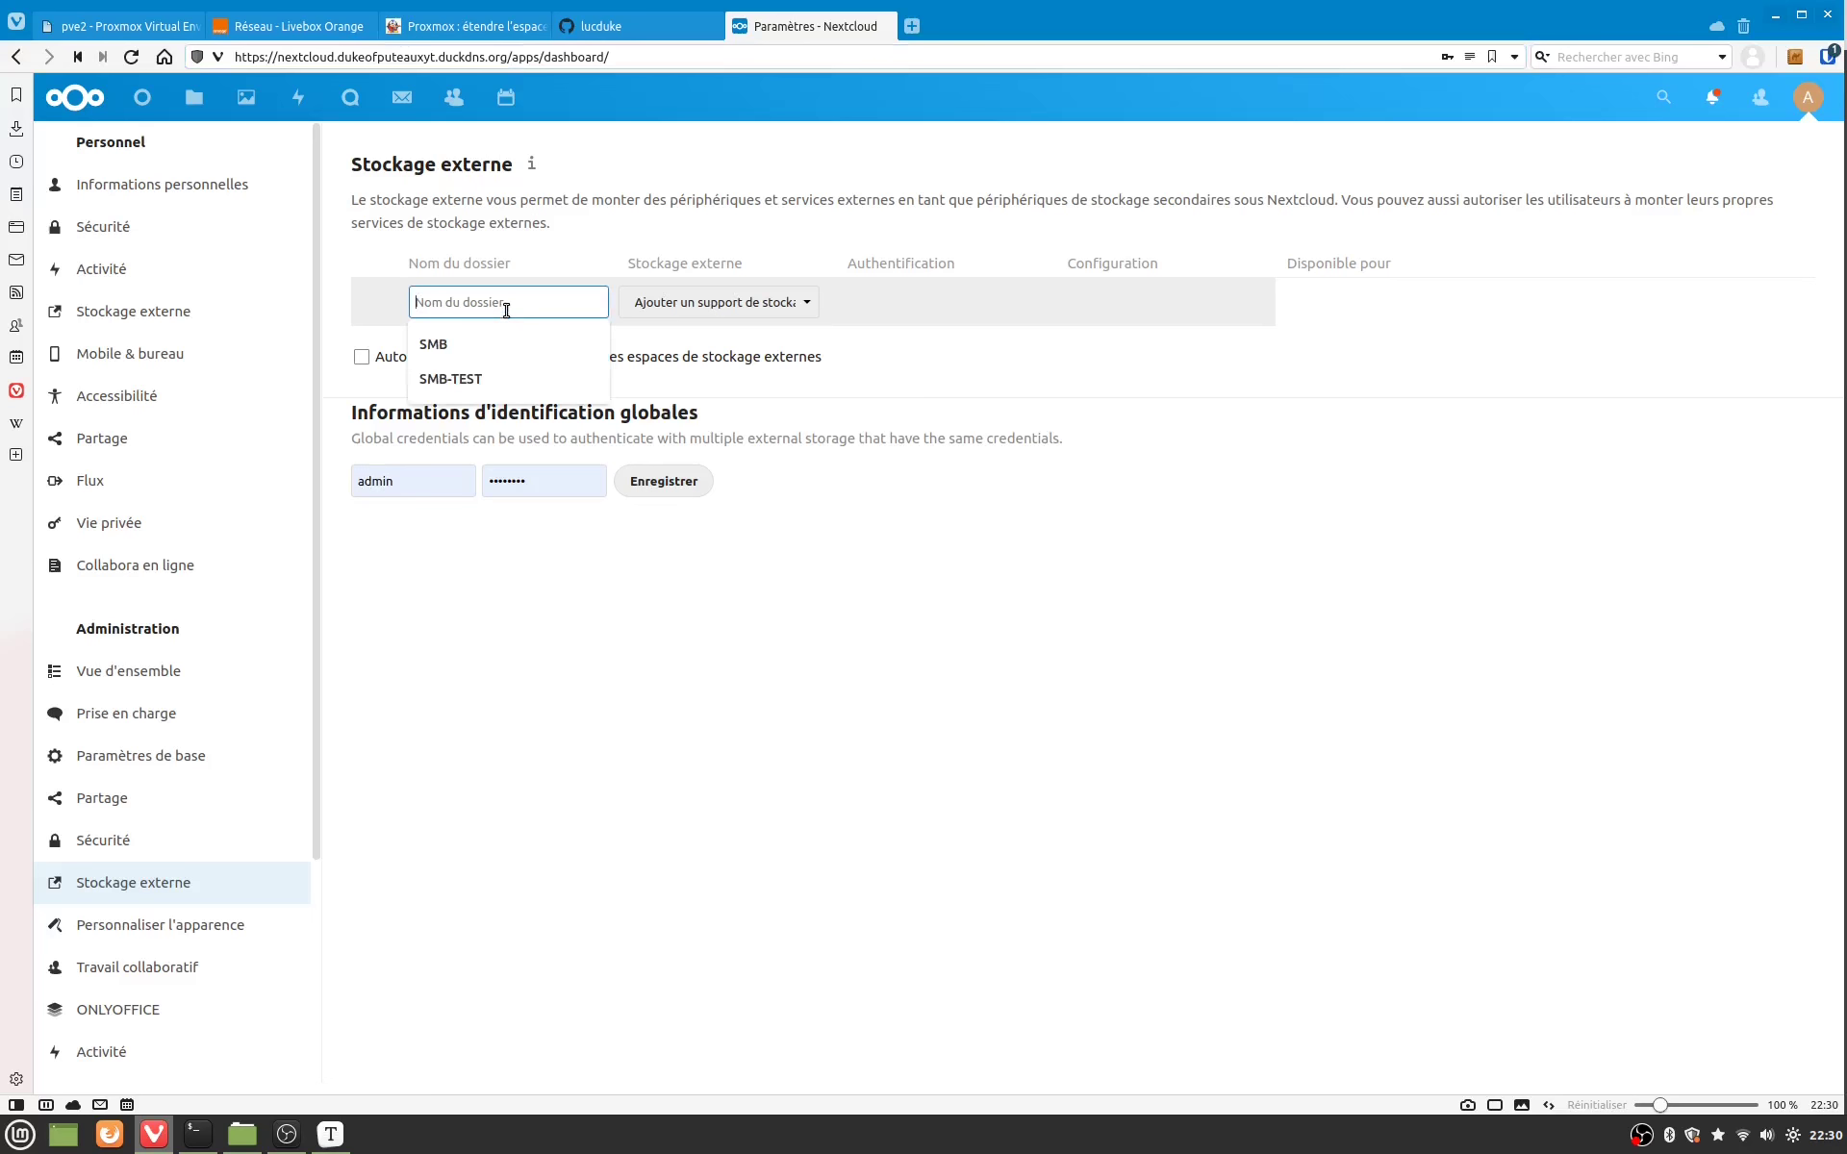
left_click(499, 381)
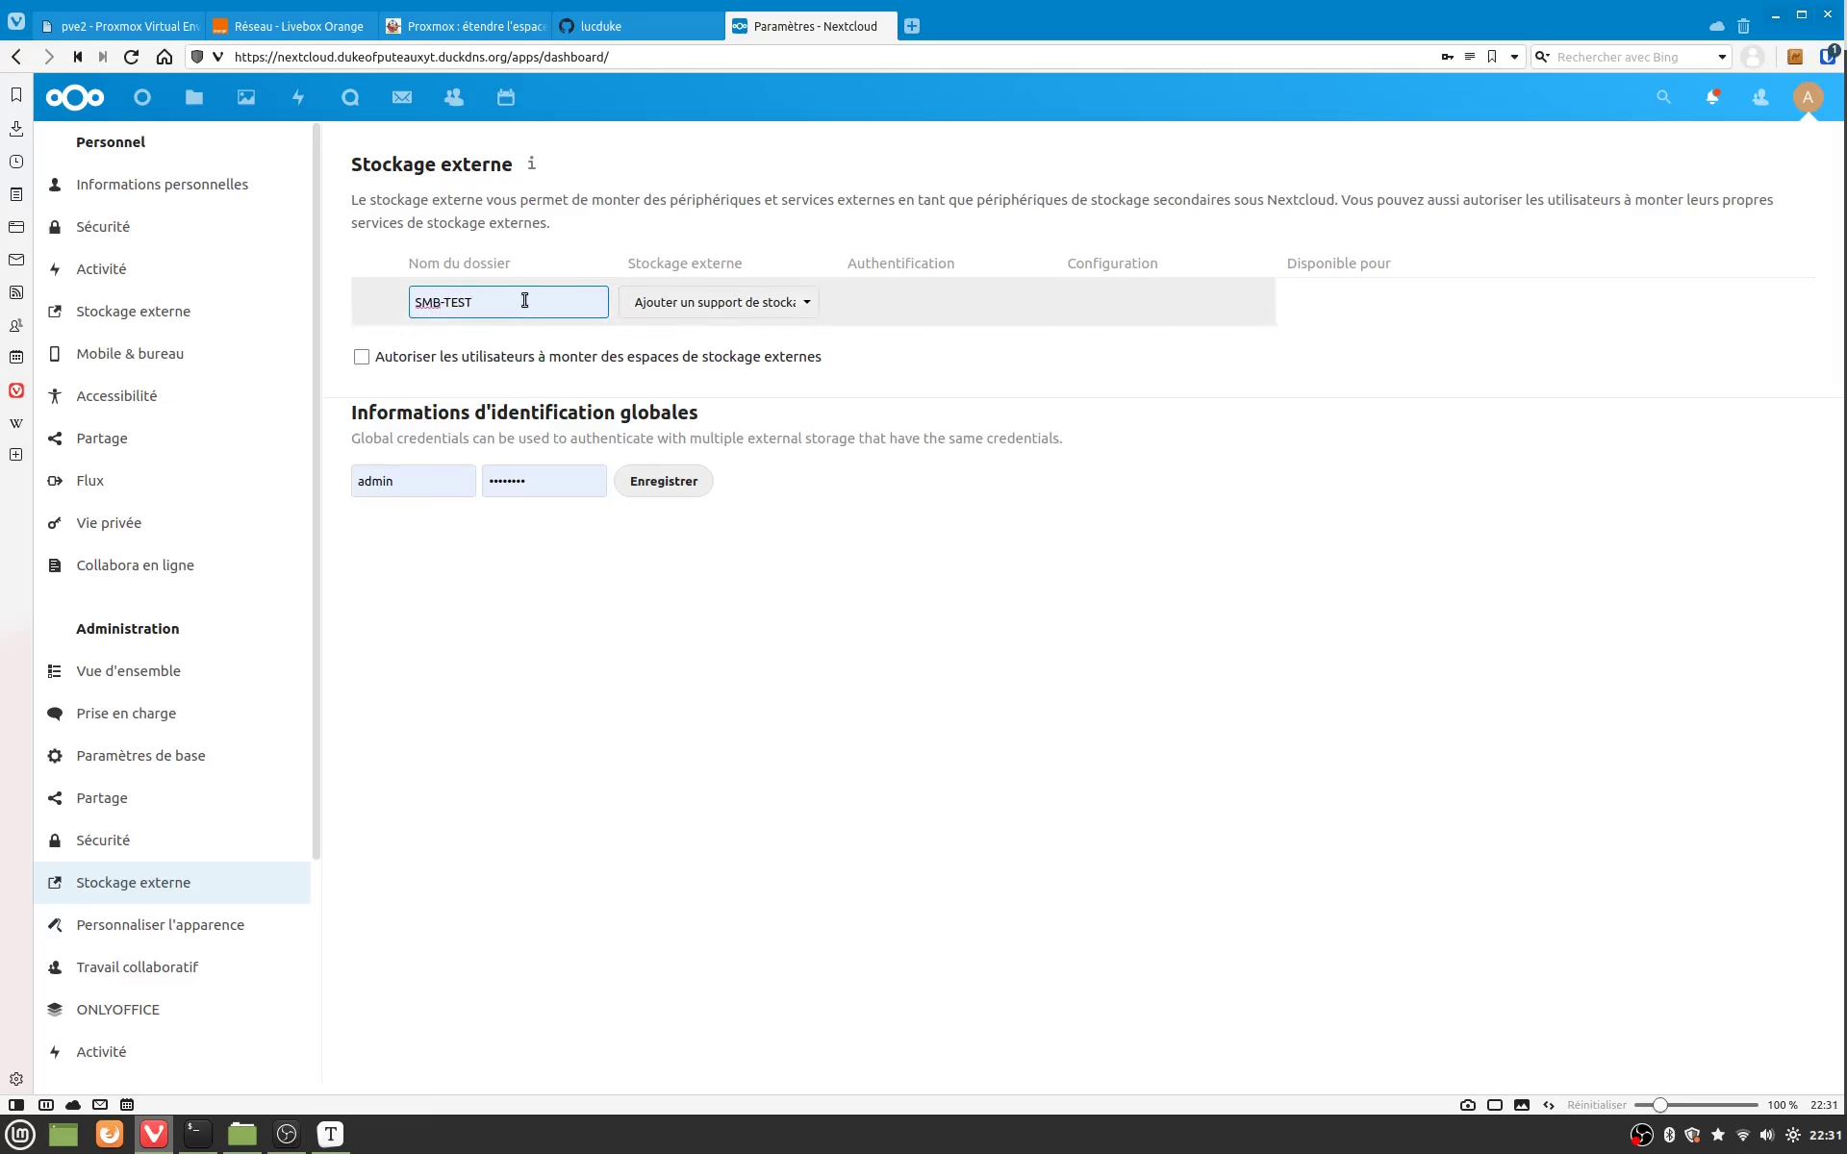
left_click(743, 303)
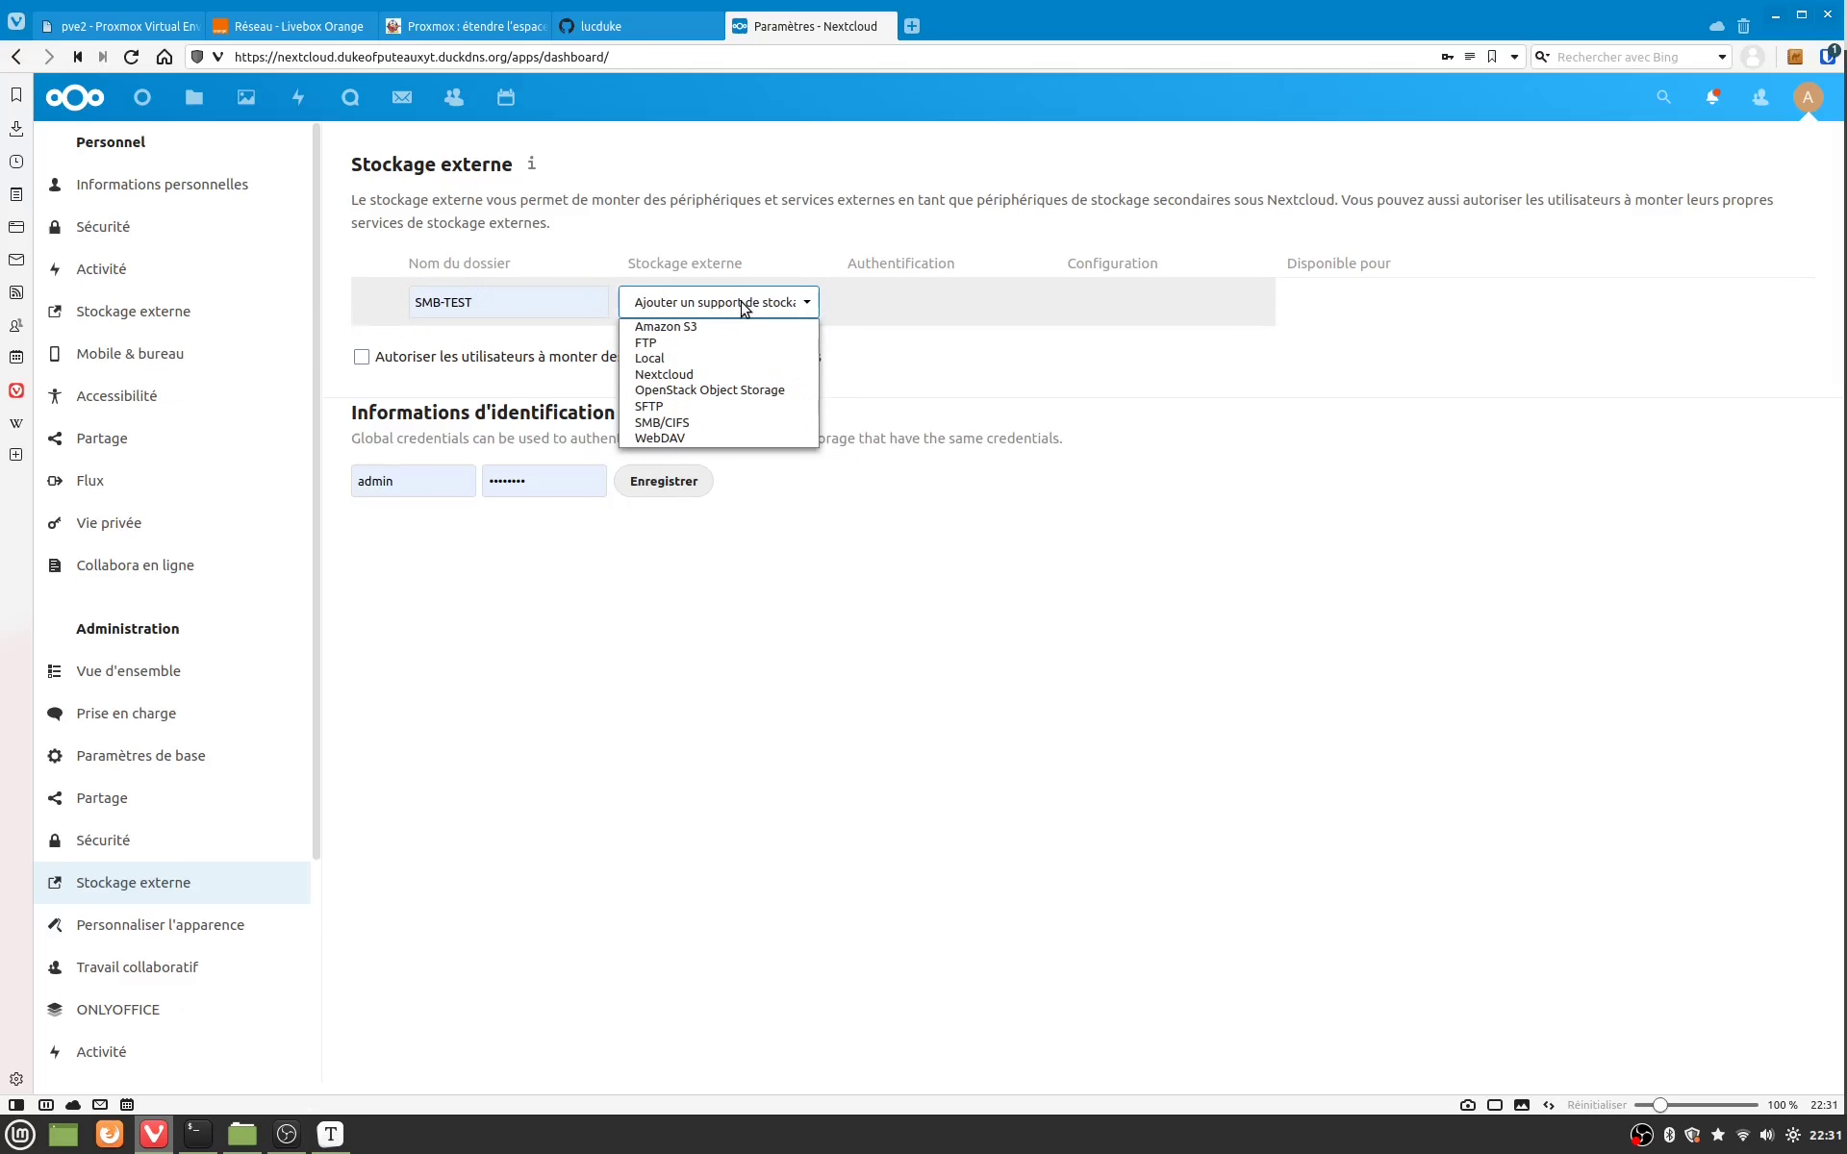
left_click(735, 425)
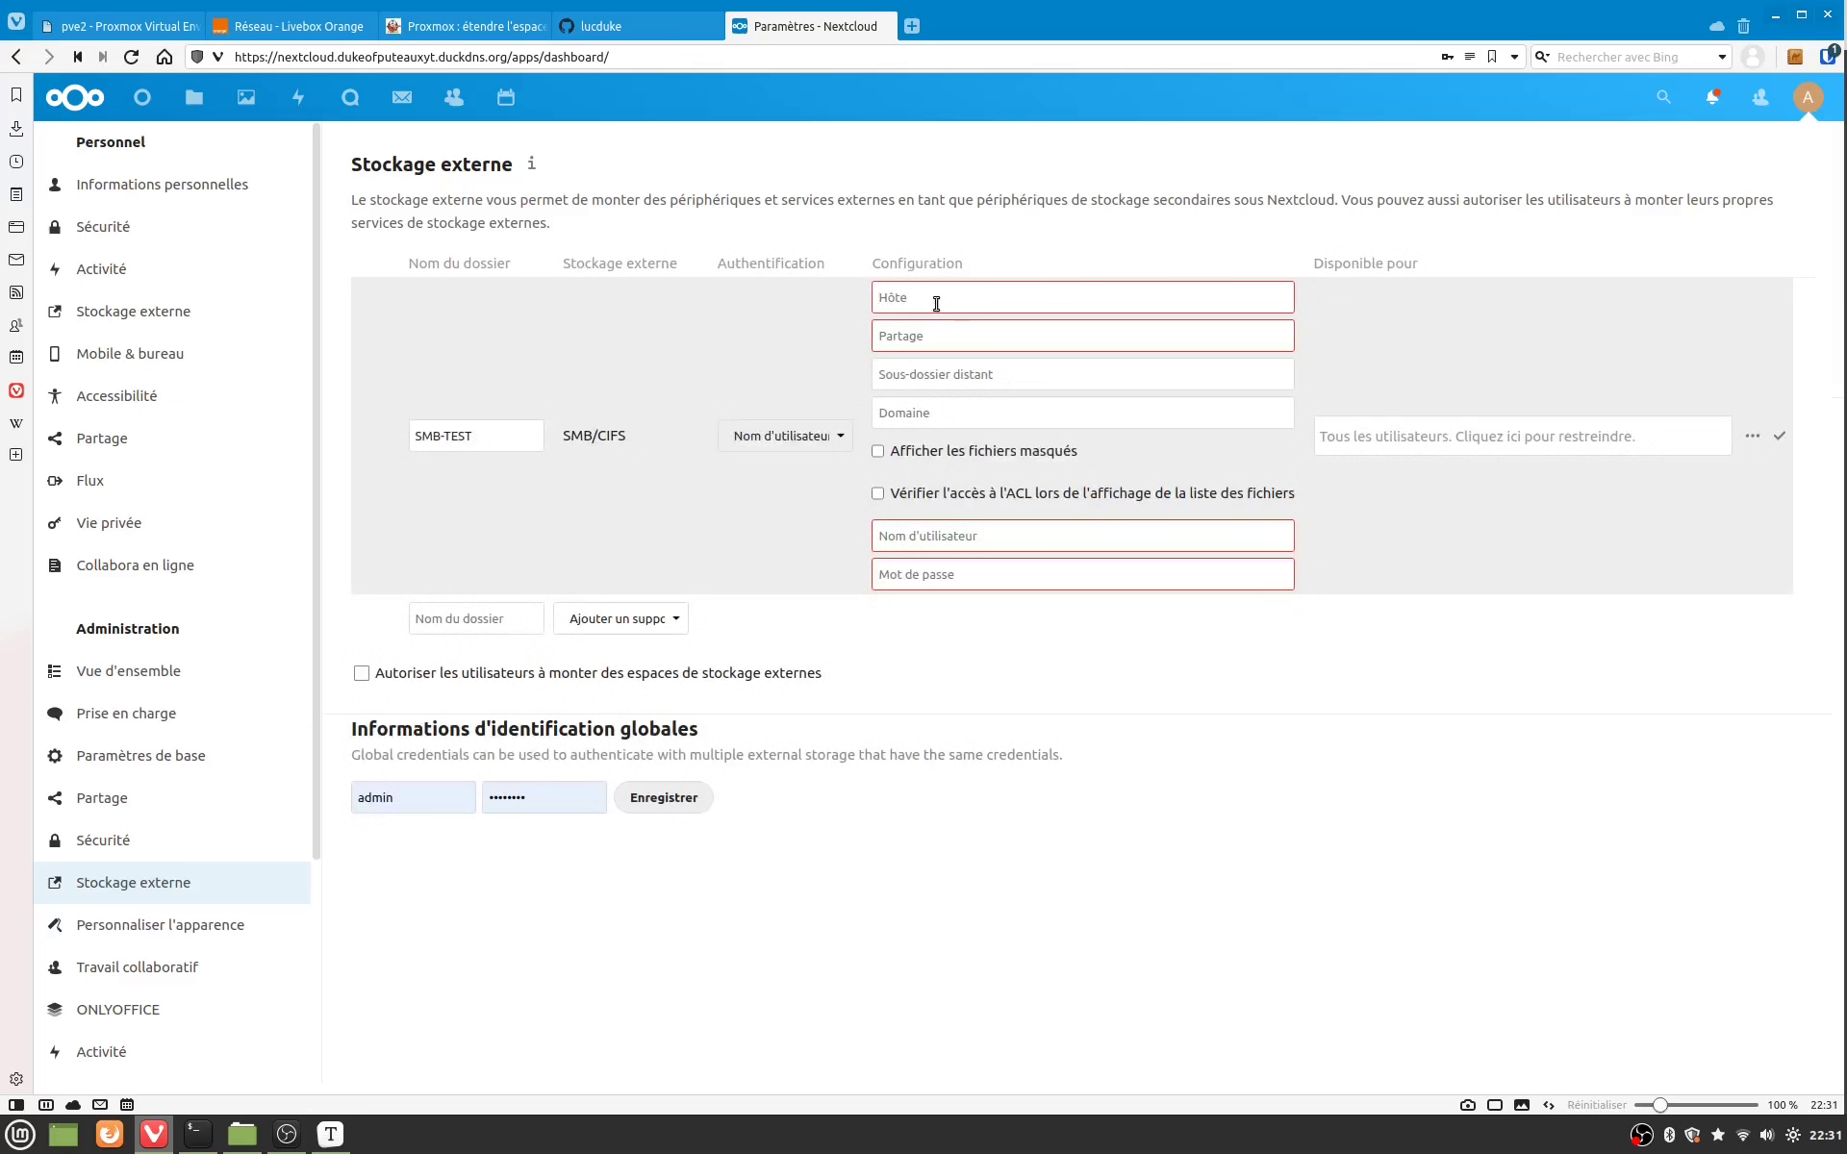
type("nas-cg-hp")
key("Tab")
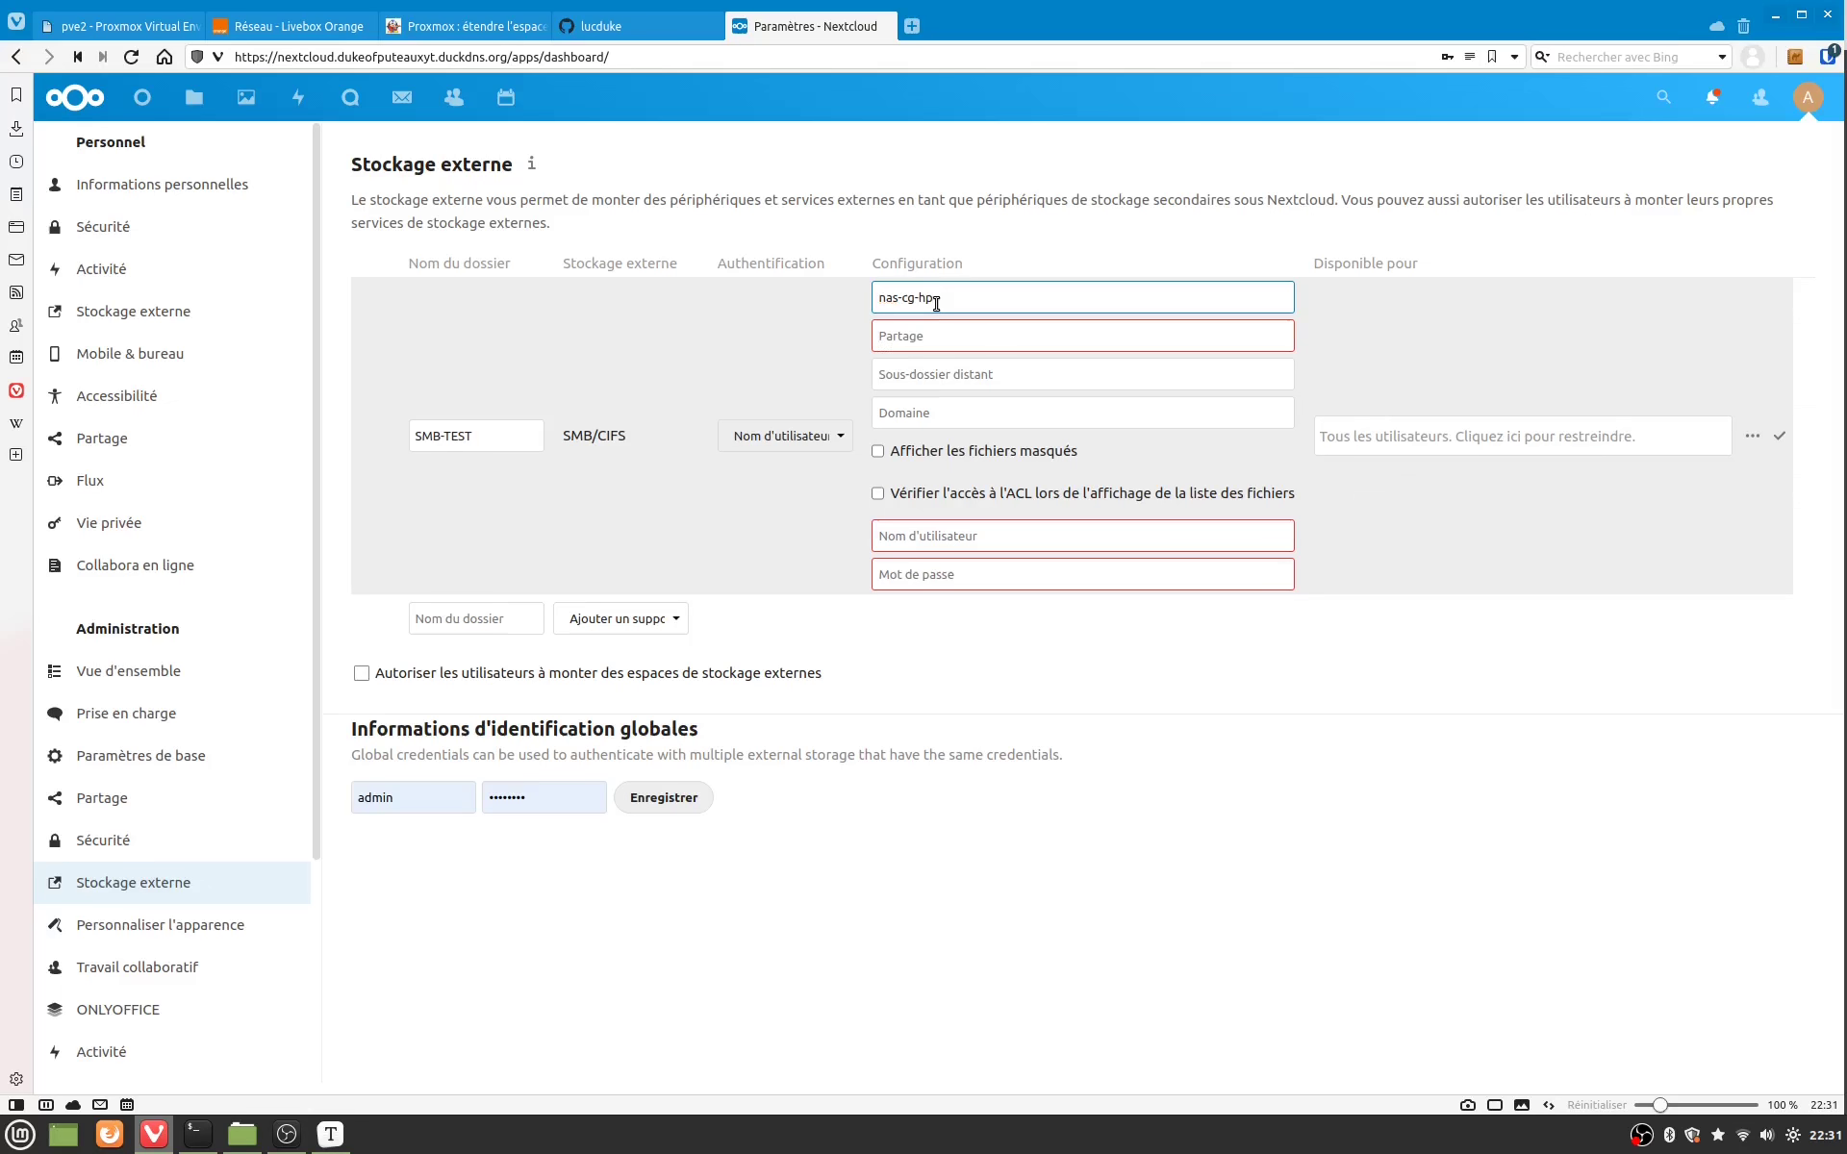
type("media")
key("Tab")
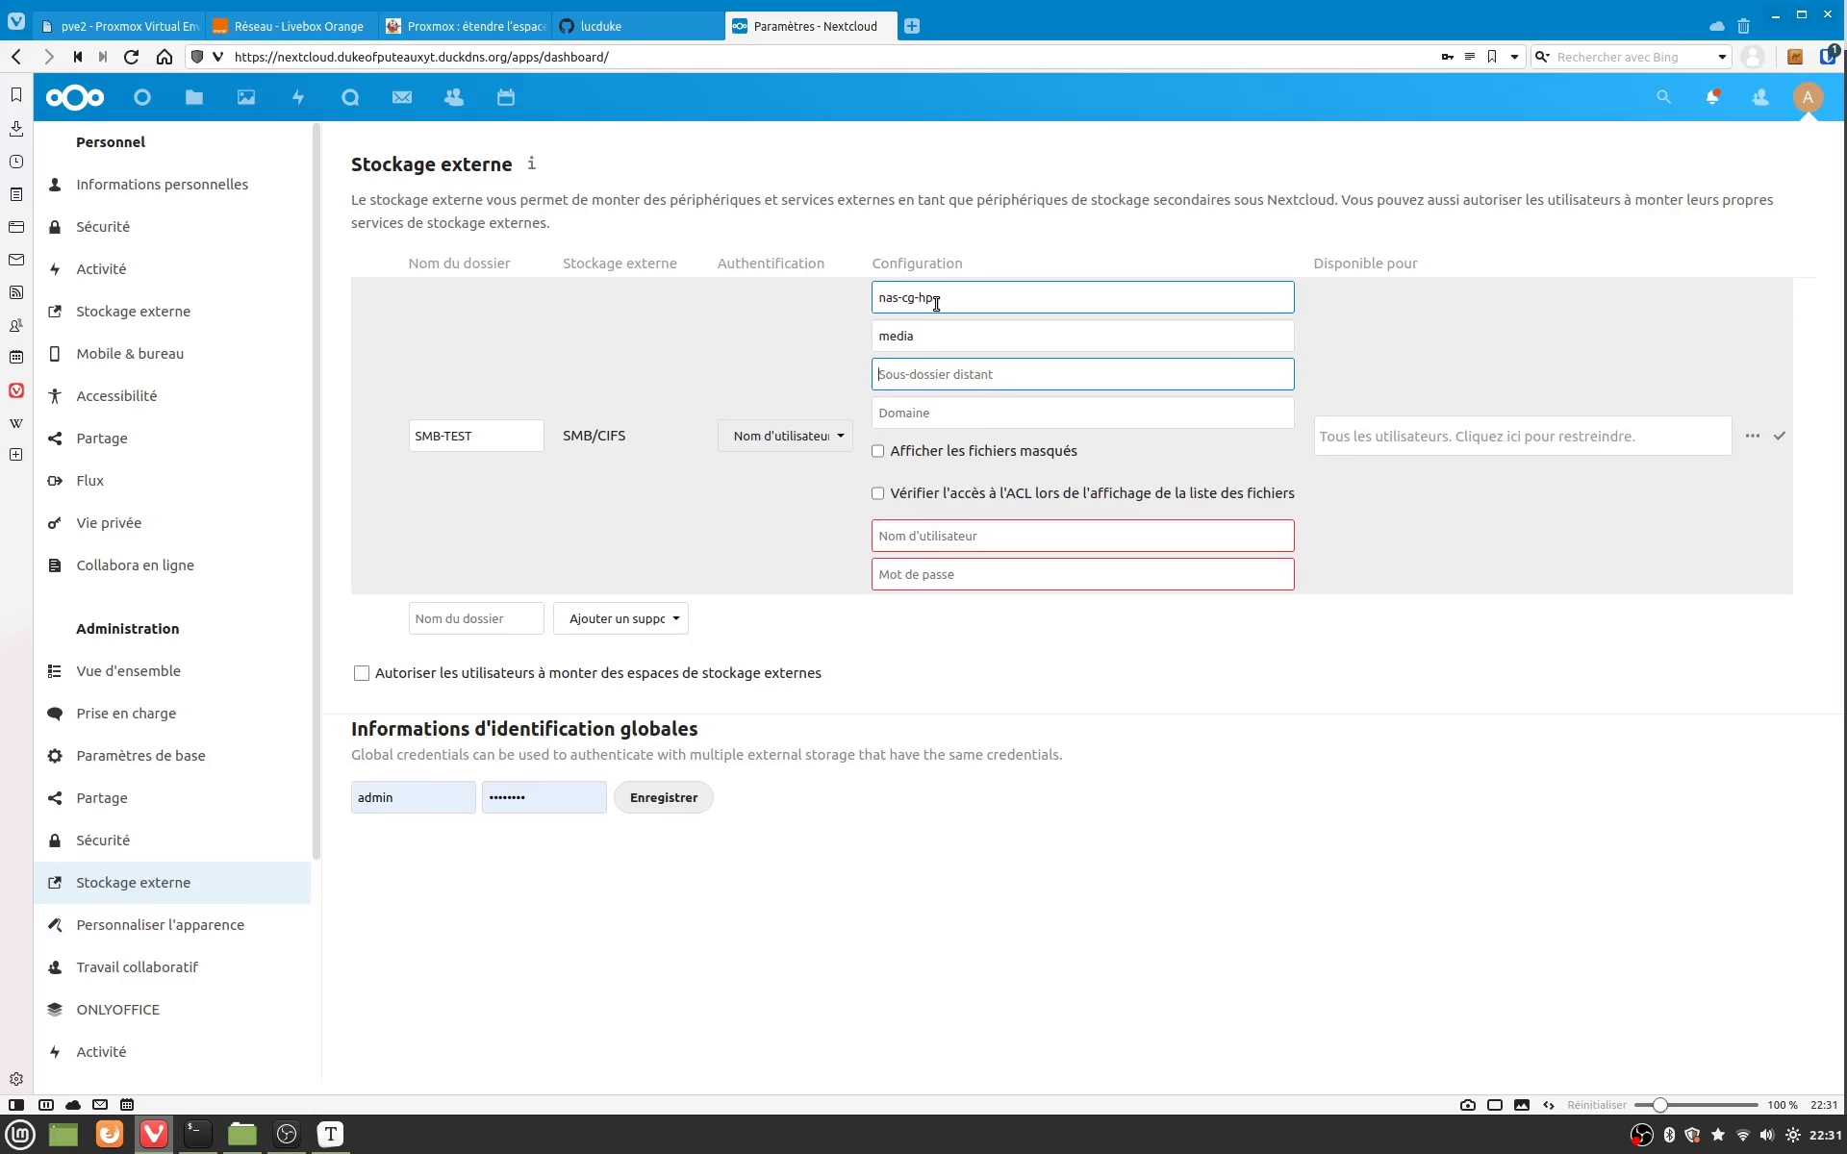
key("Tab")
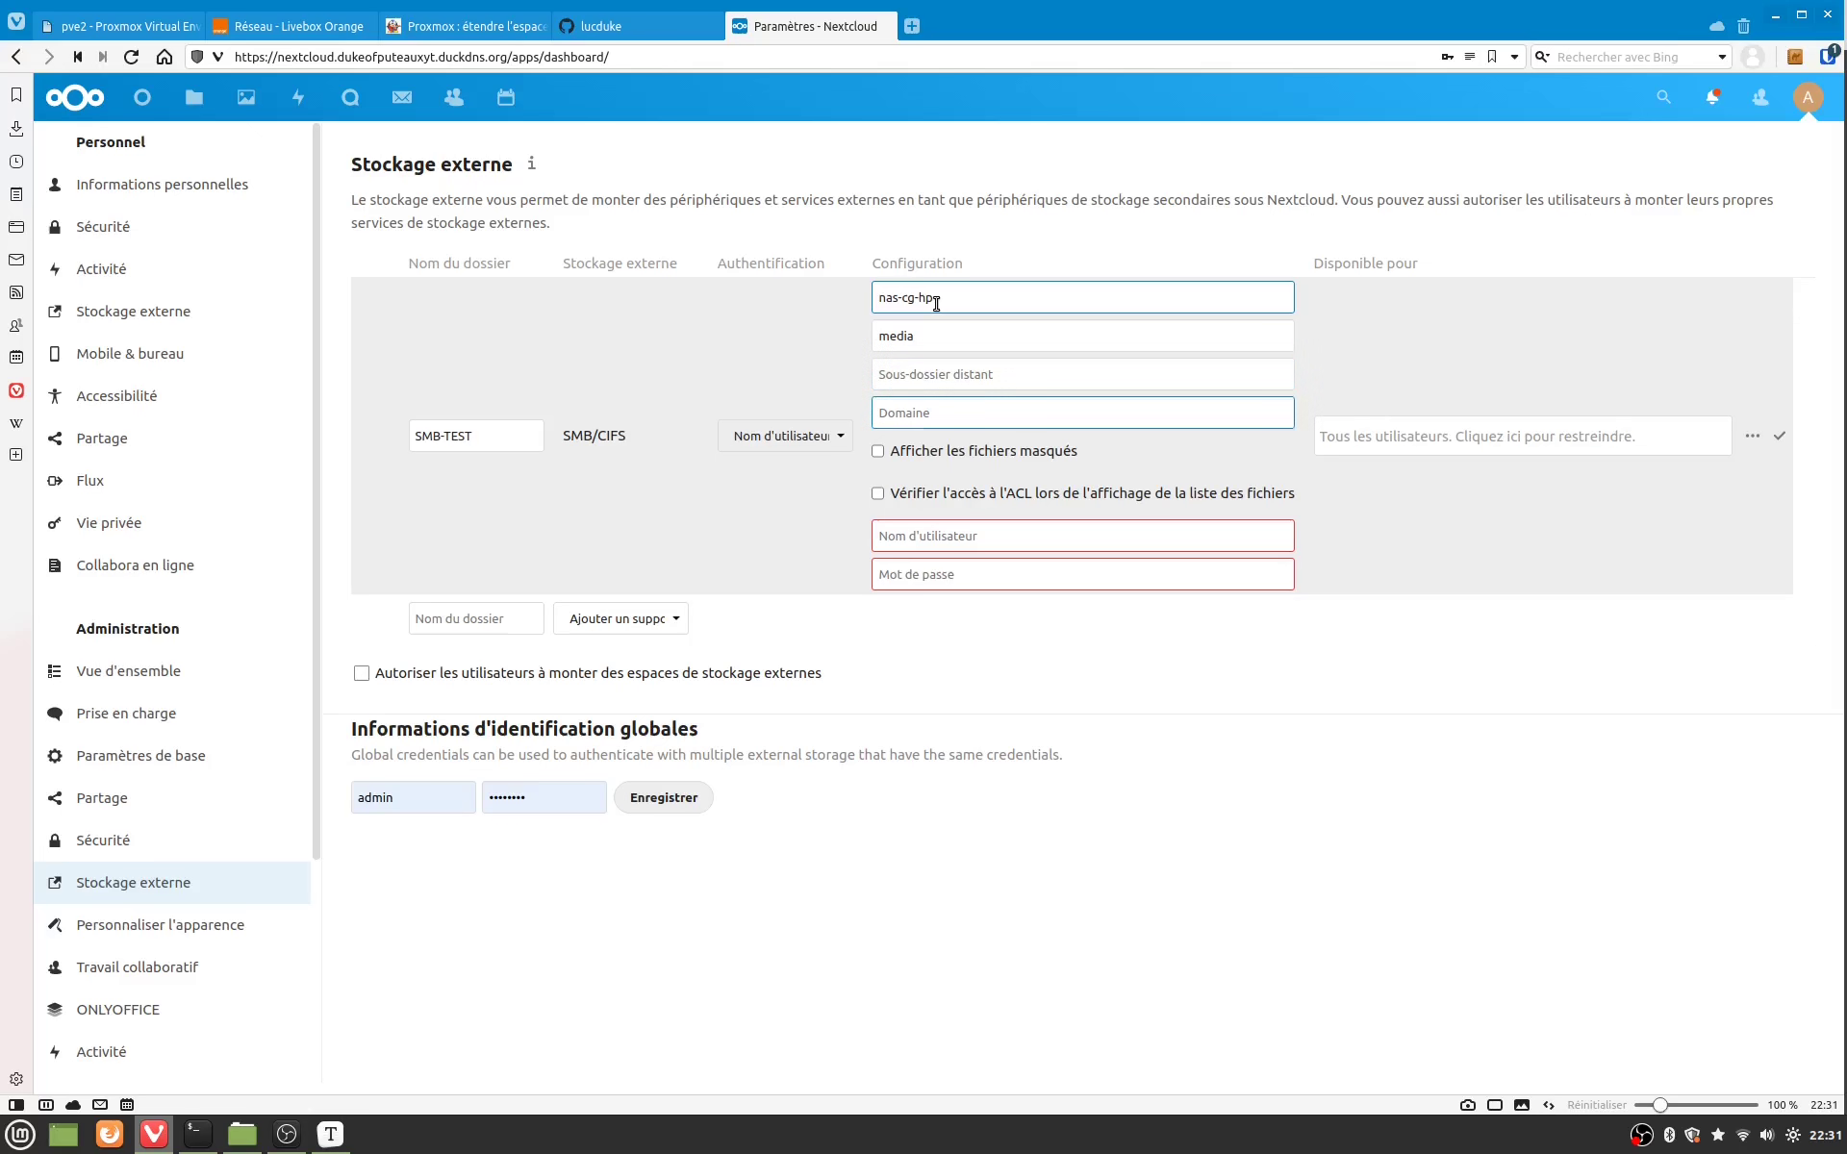
type("home")
key("Tab")
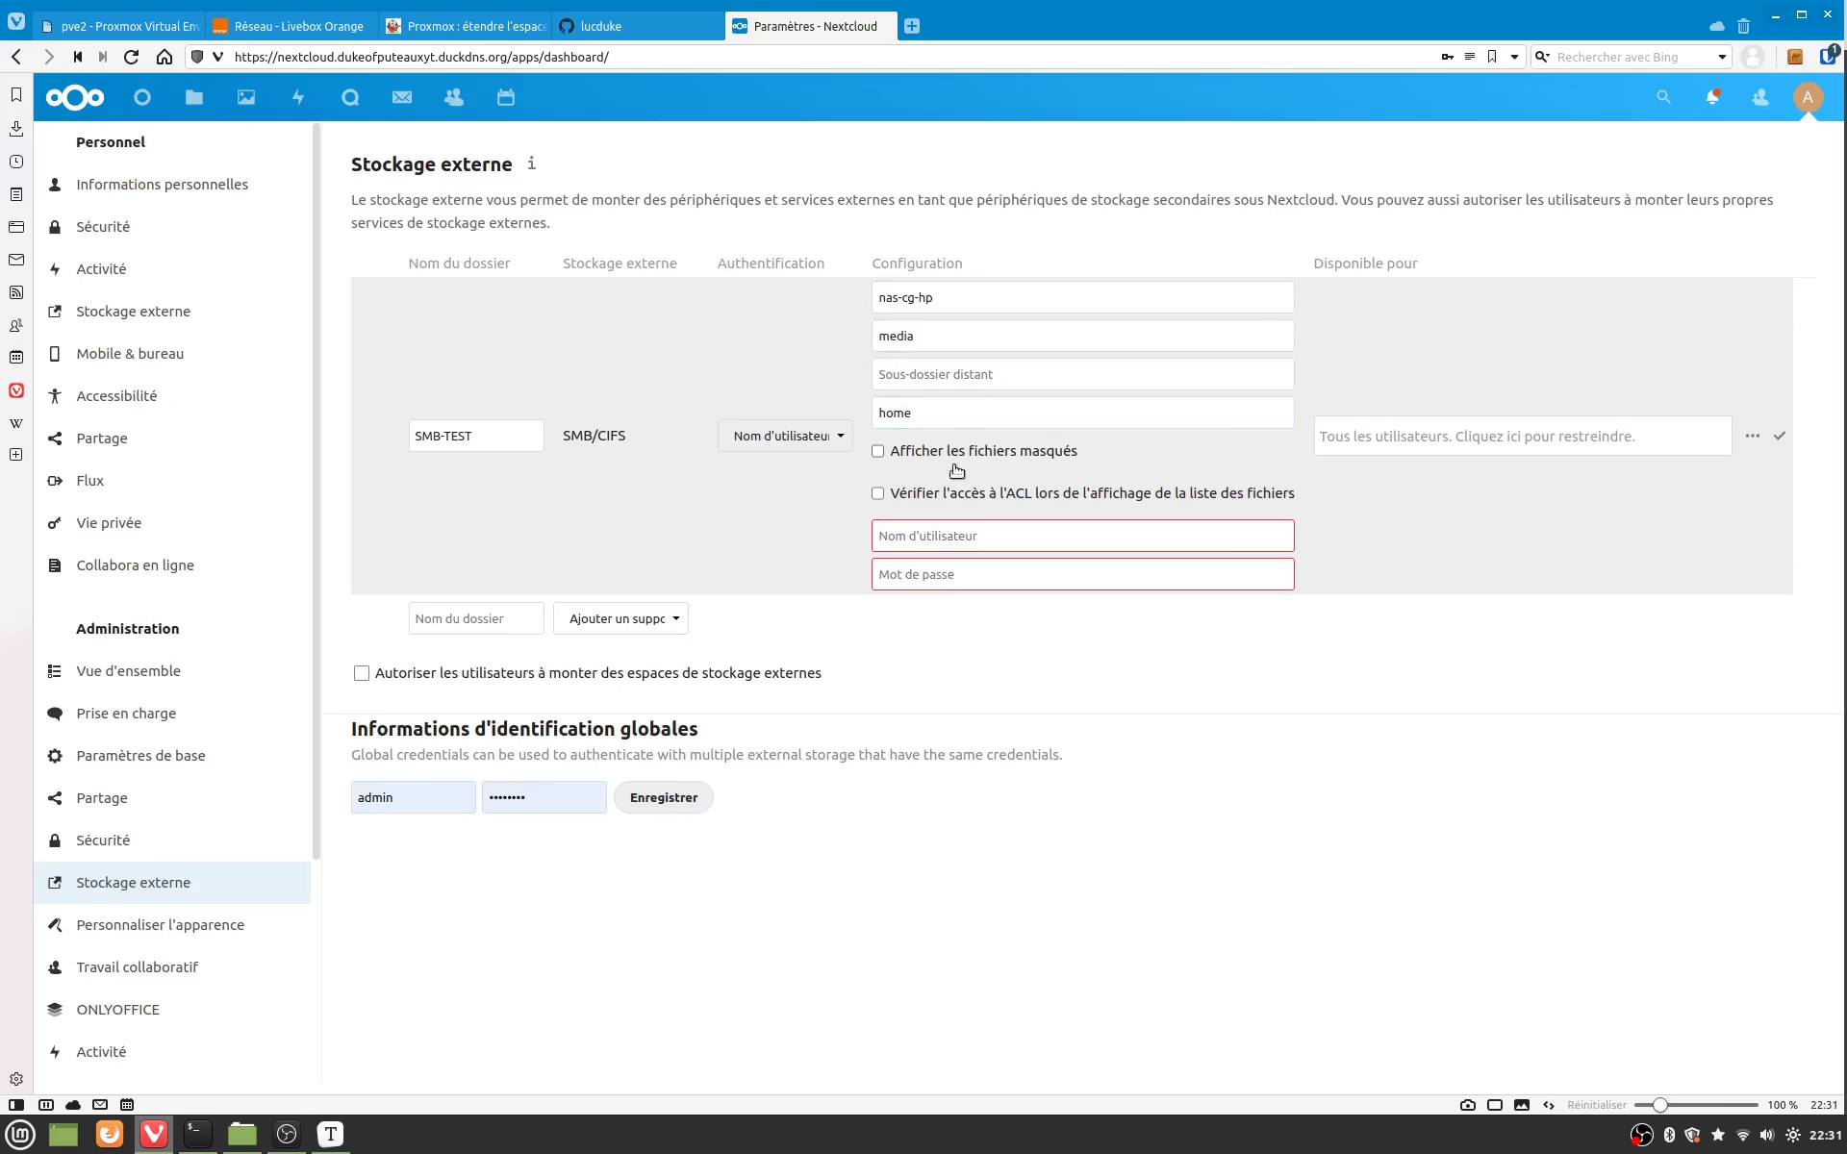
Step: Enter the SMB account username and password and save the SMB-TEST mount
left_click(955, 541)
type("christophe")
key("Tab")
type("••••••••••")
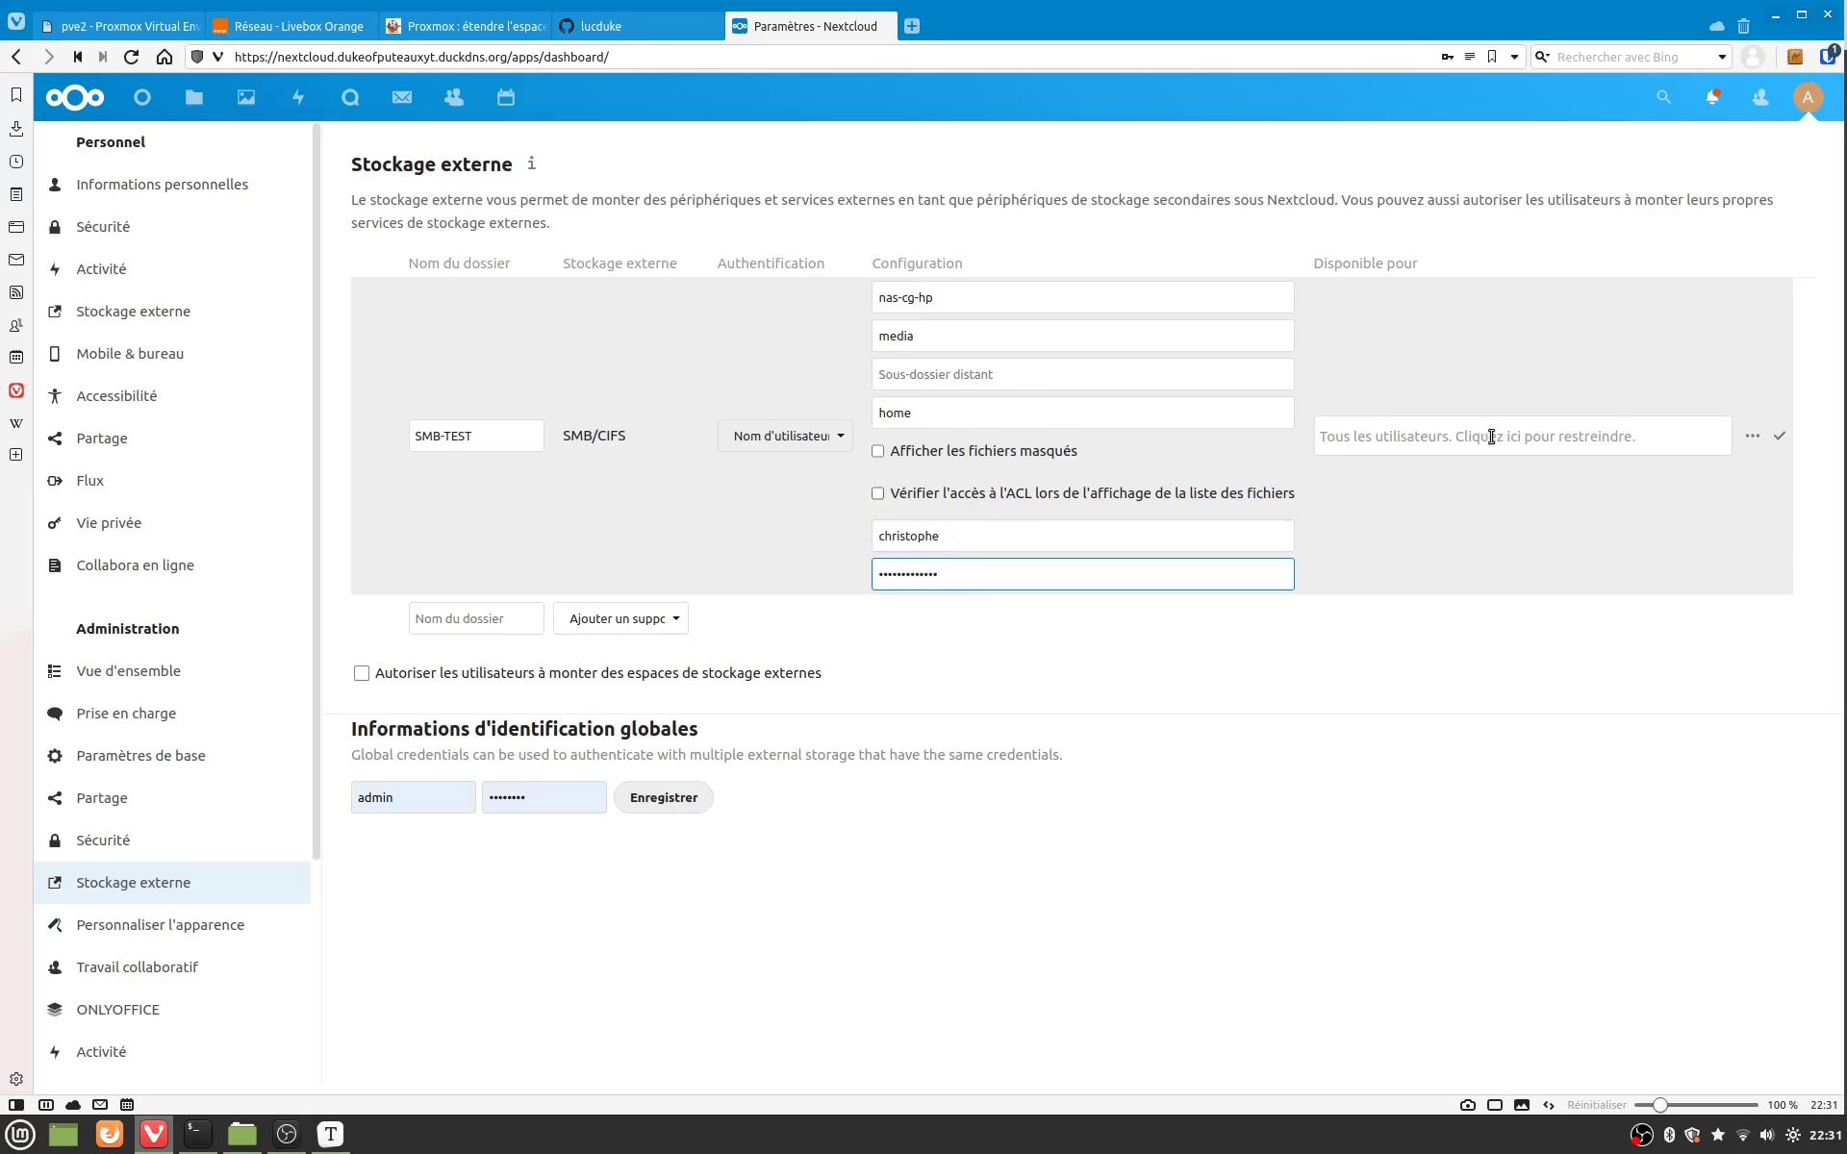
left_click(1780, 438)
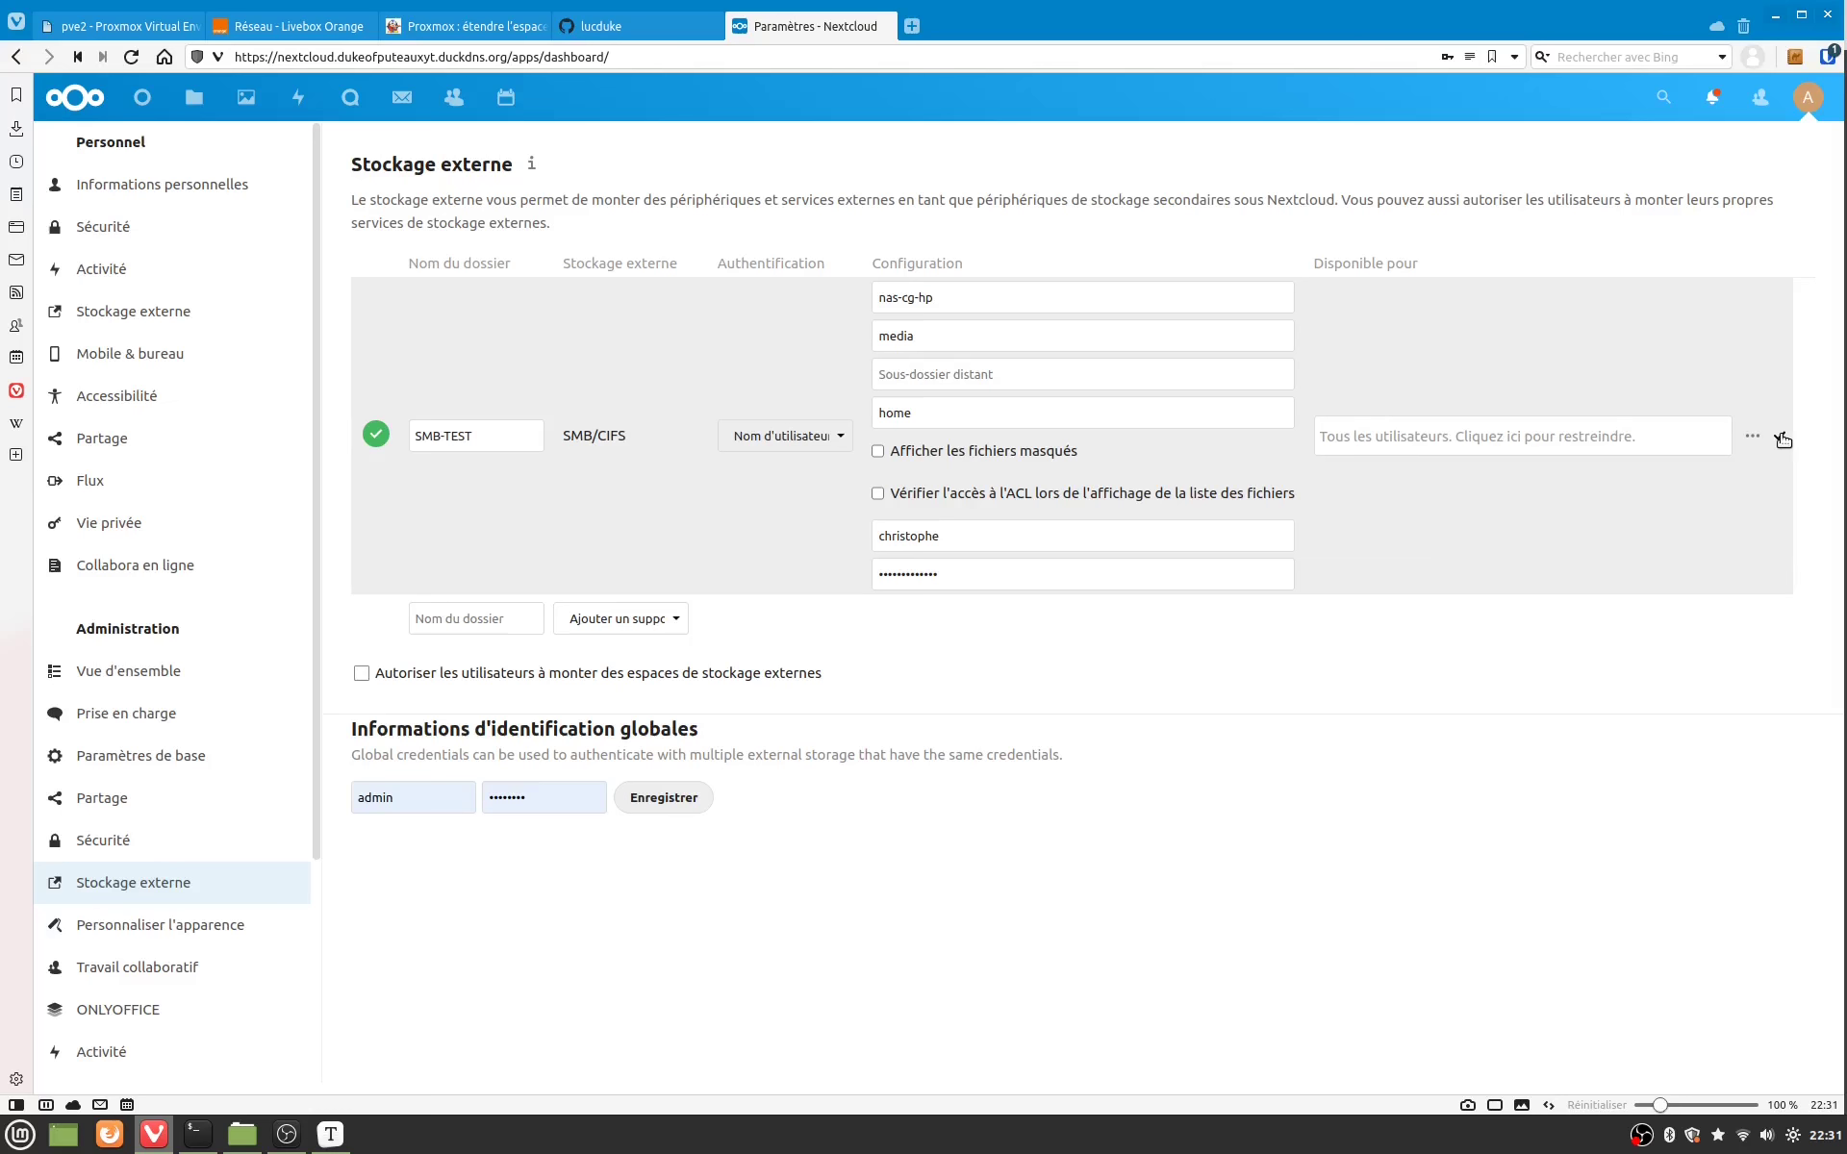
key("ctrl+l")
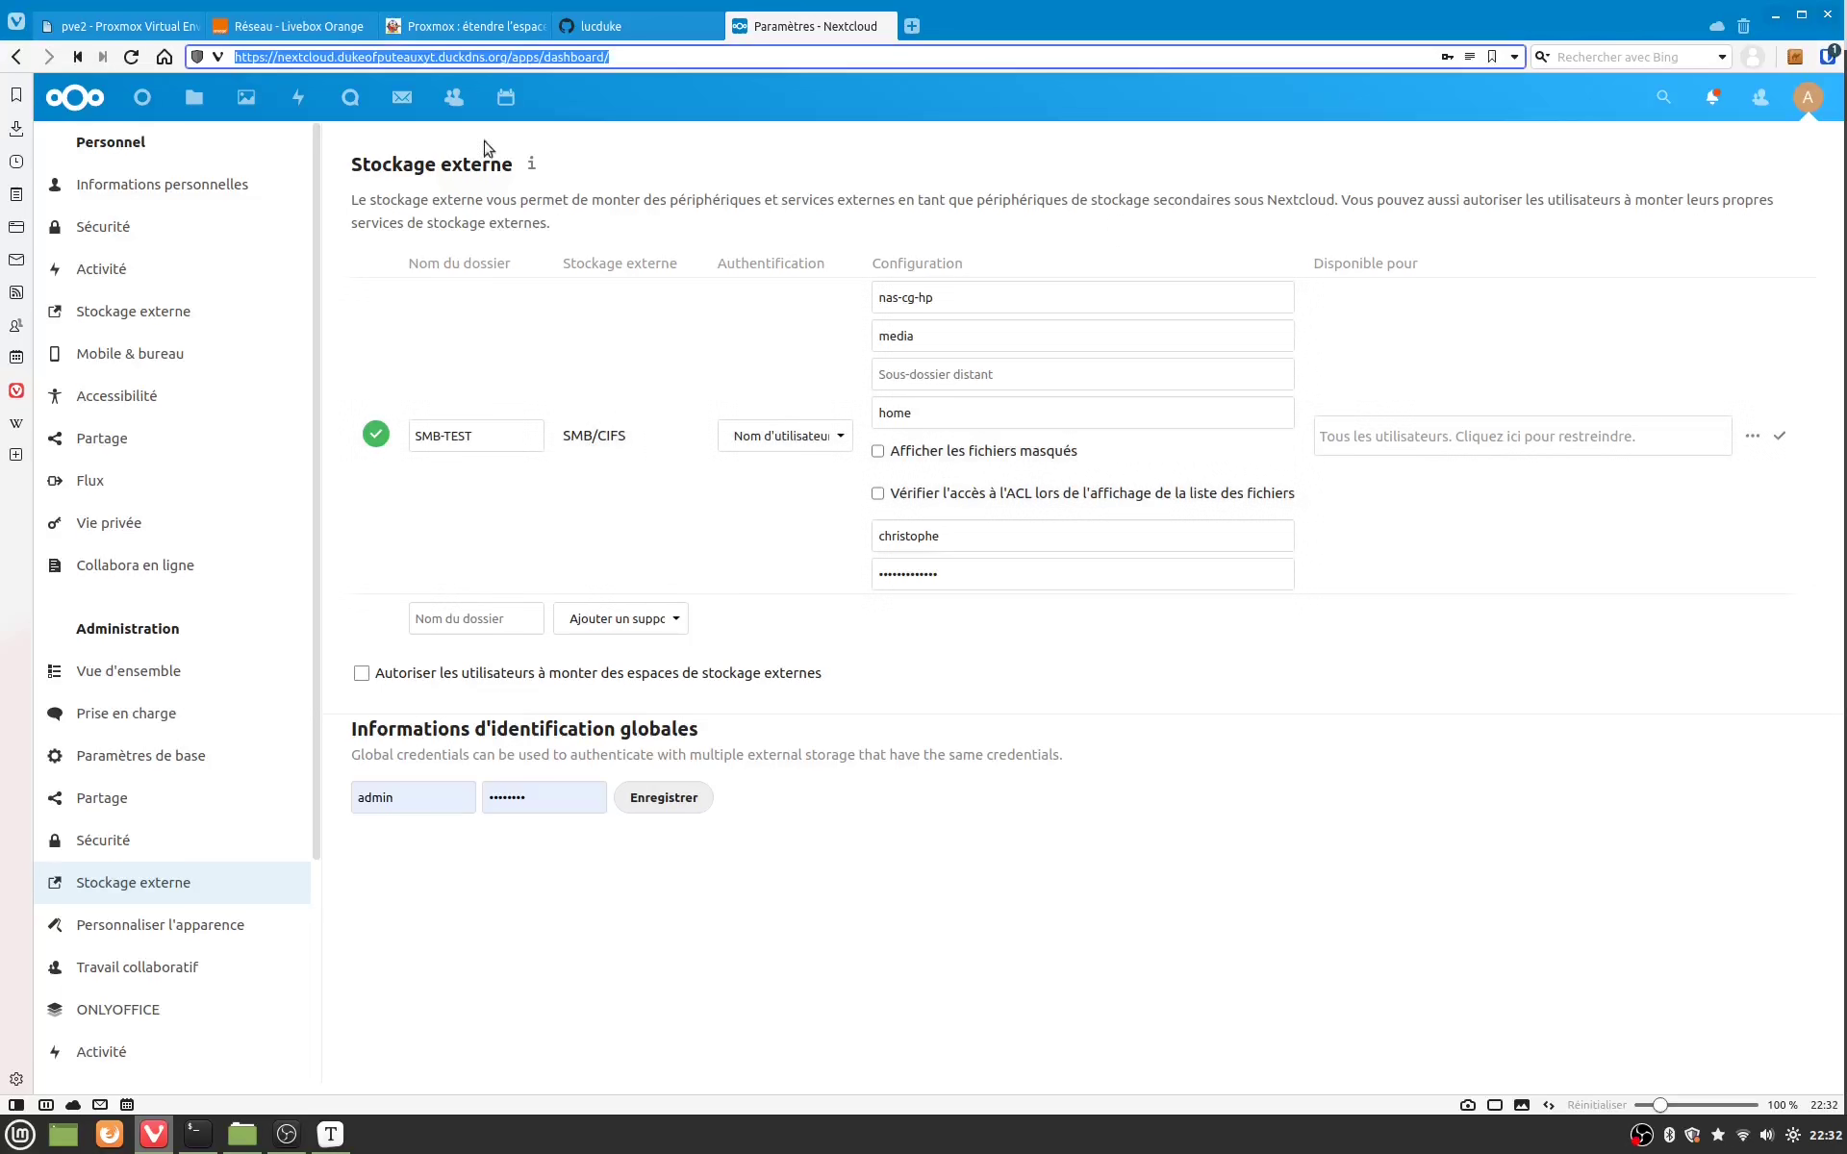
Step: Go to Fichiers and open SMB-TEST to view its eight folders, including livres, musique and photos
left_click(206, 94)
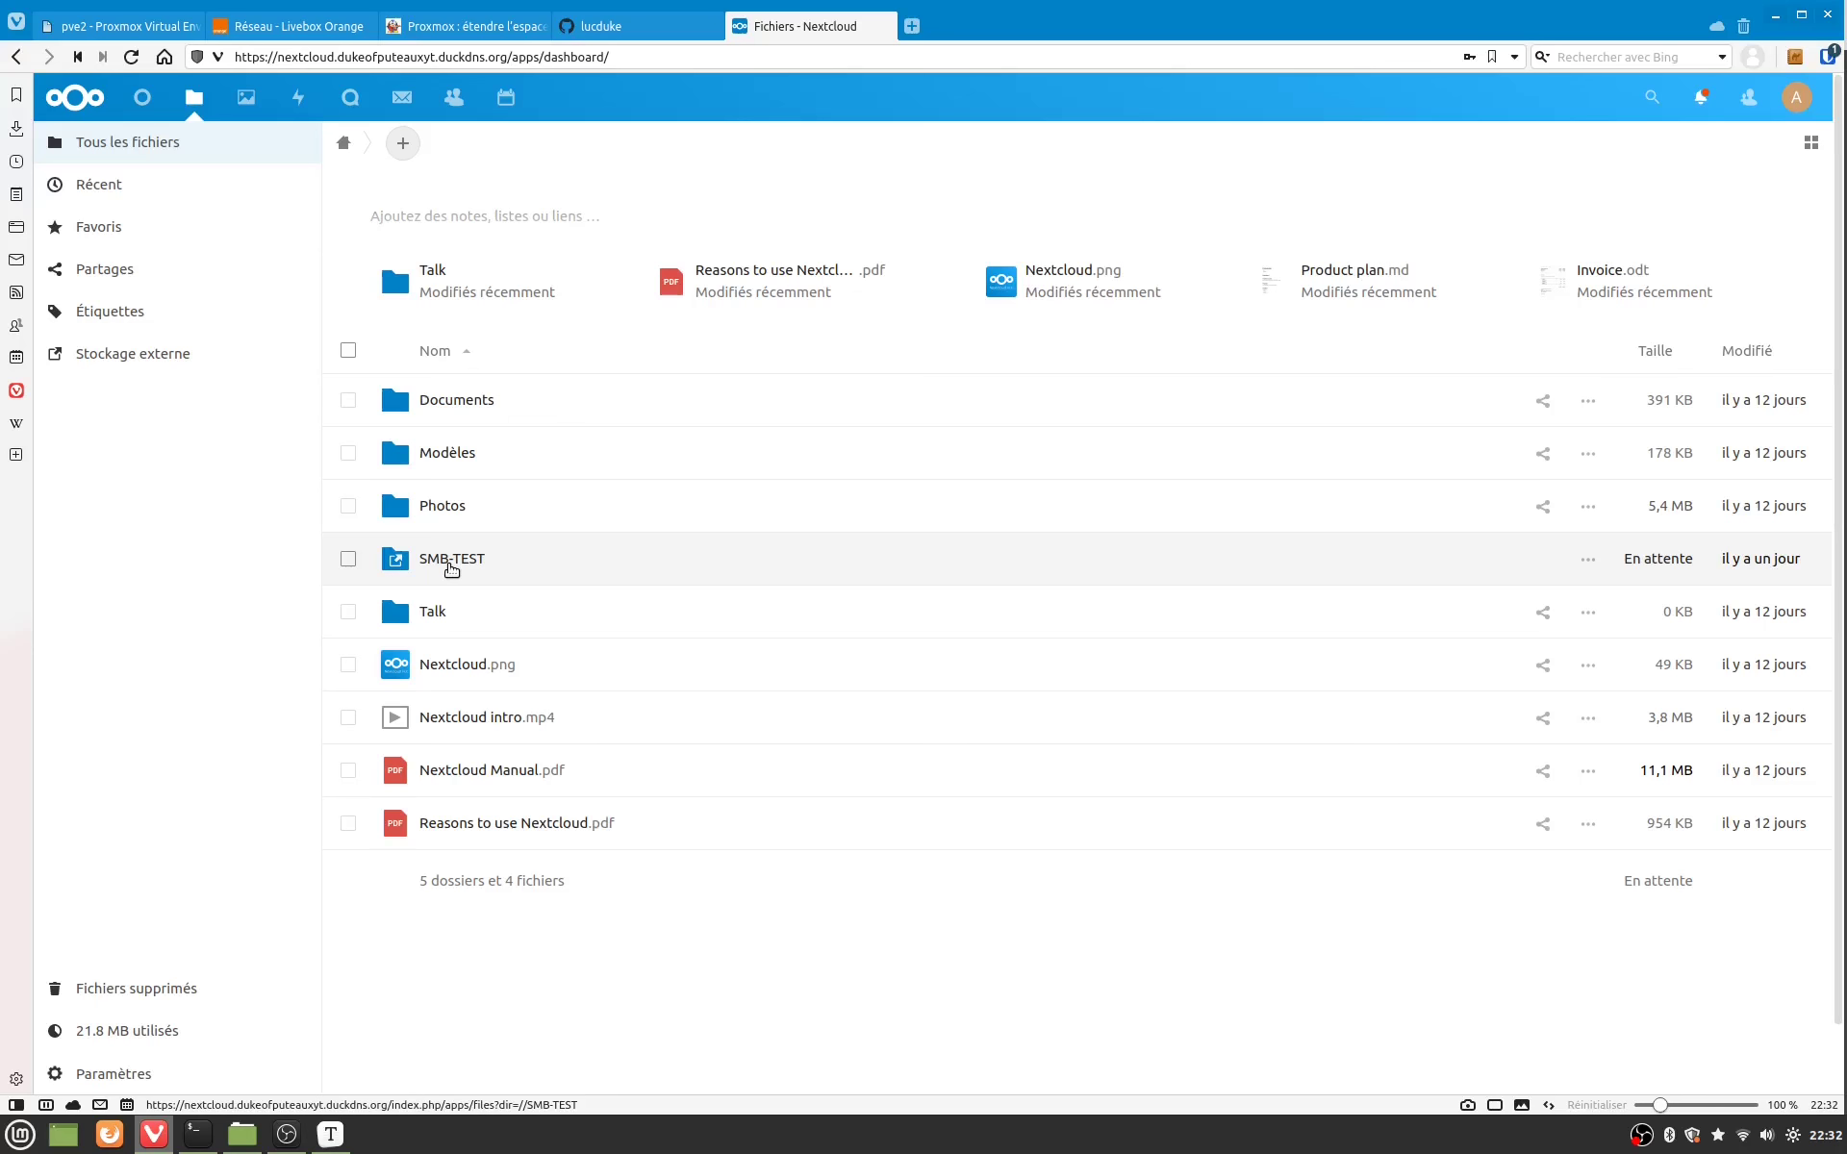
left_click(451, 567)
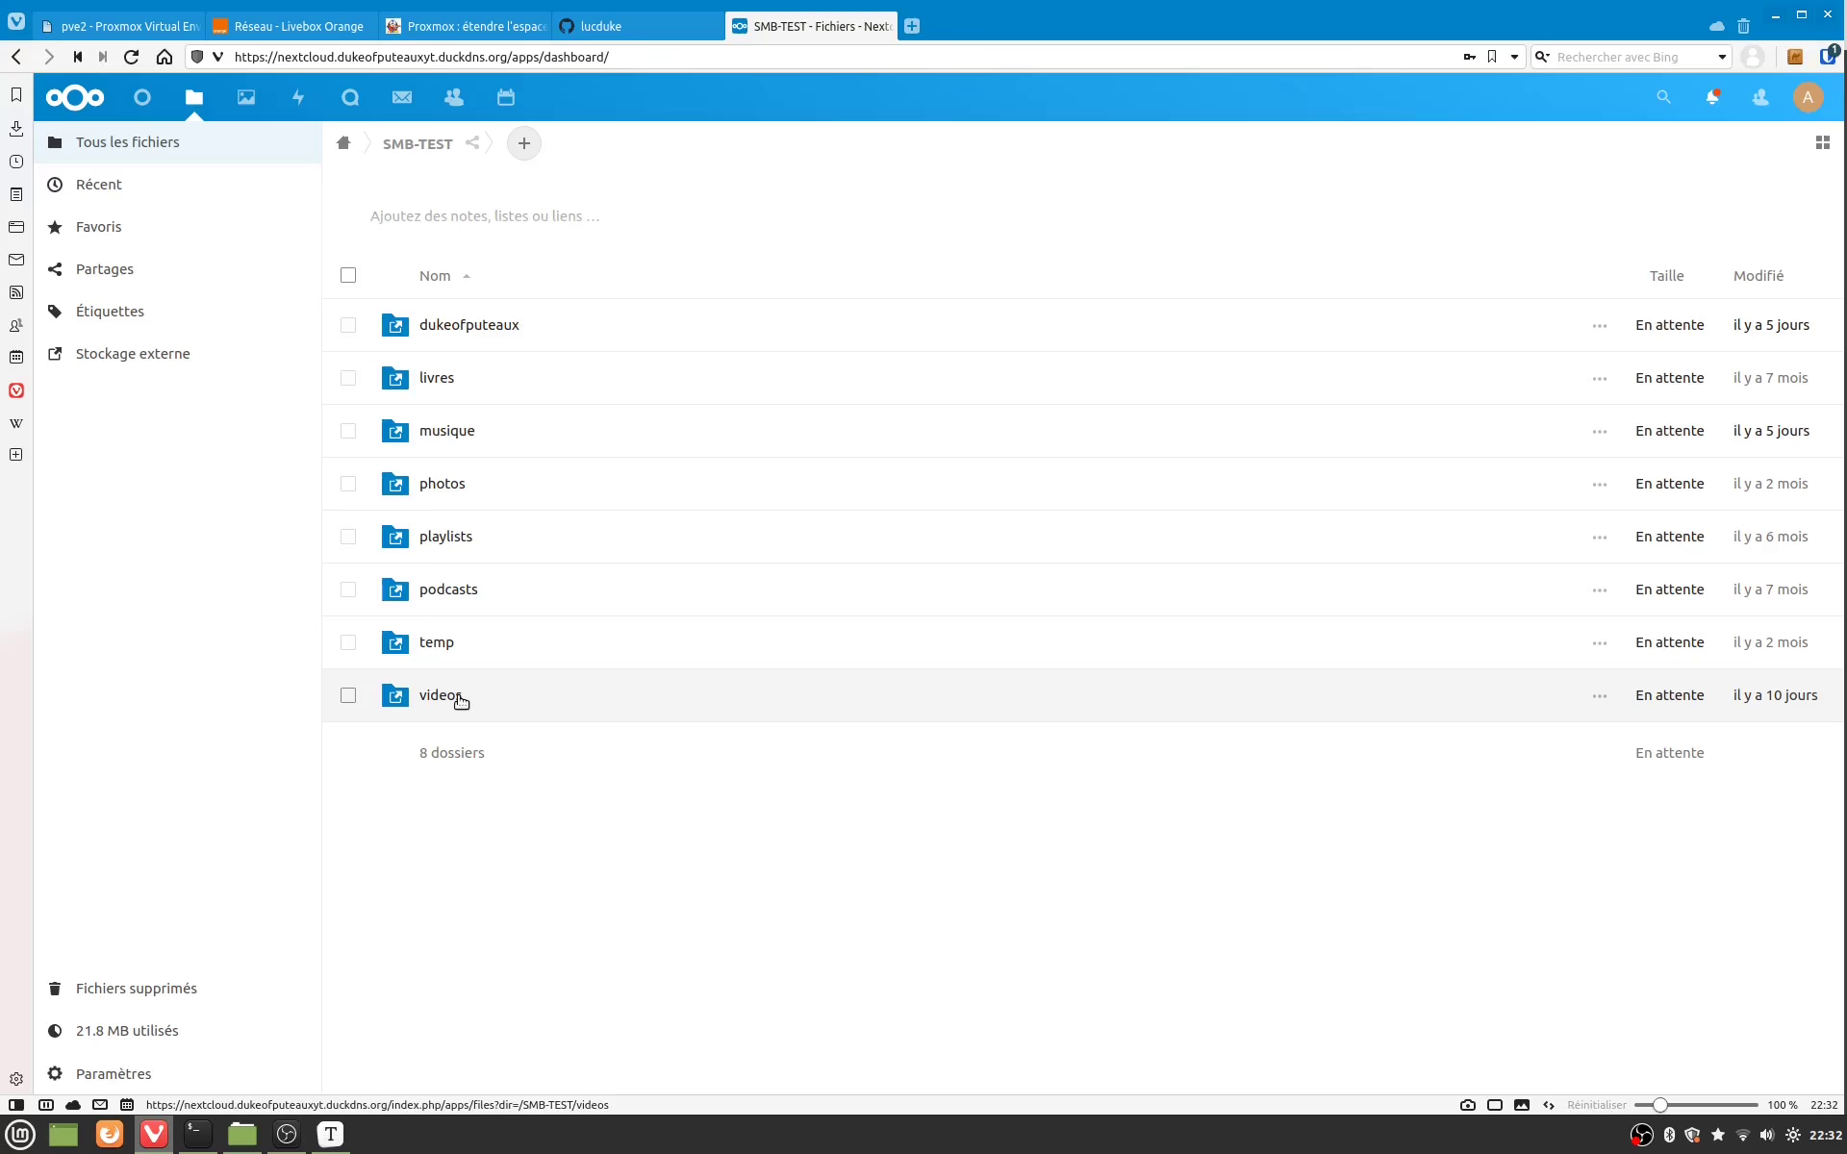
key("ctrl+l")
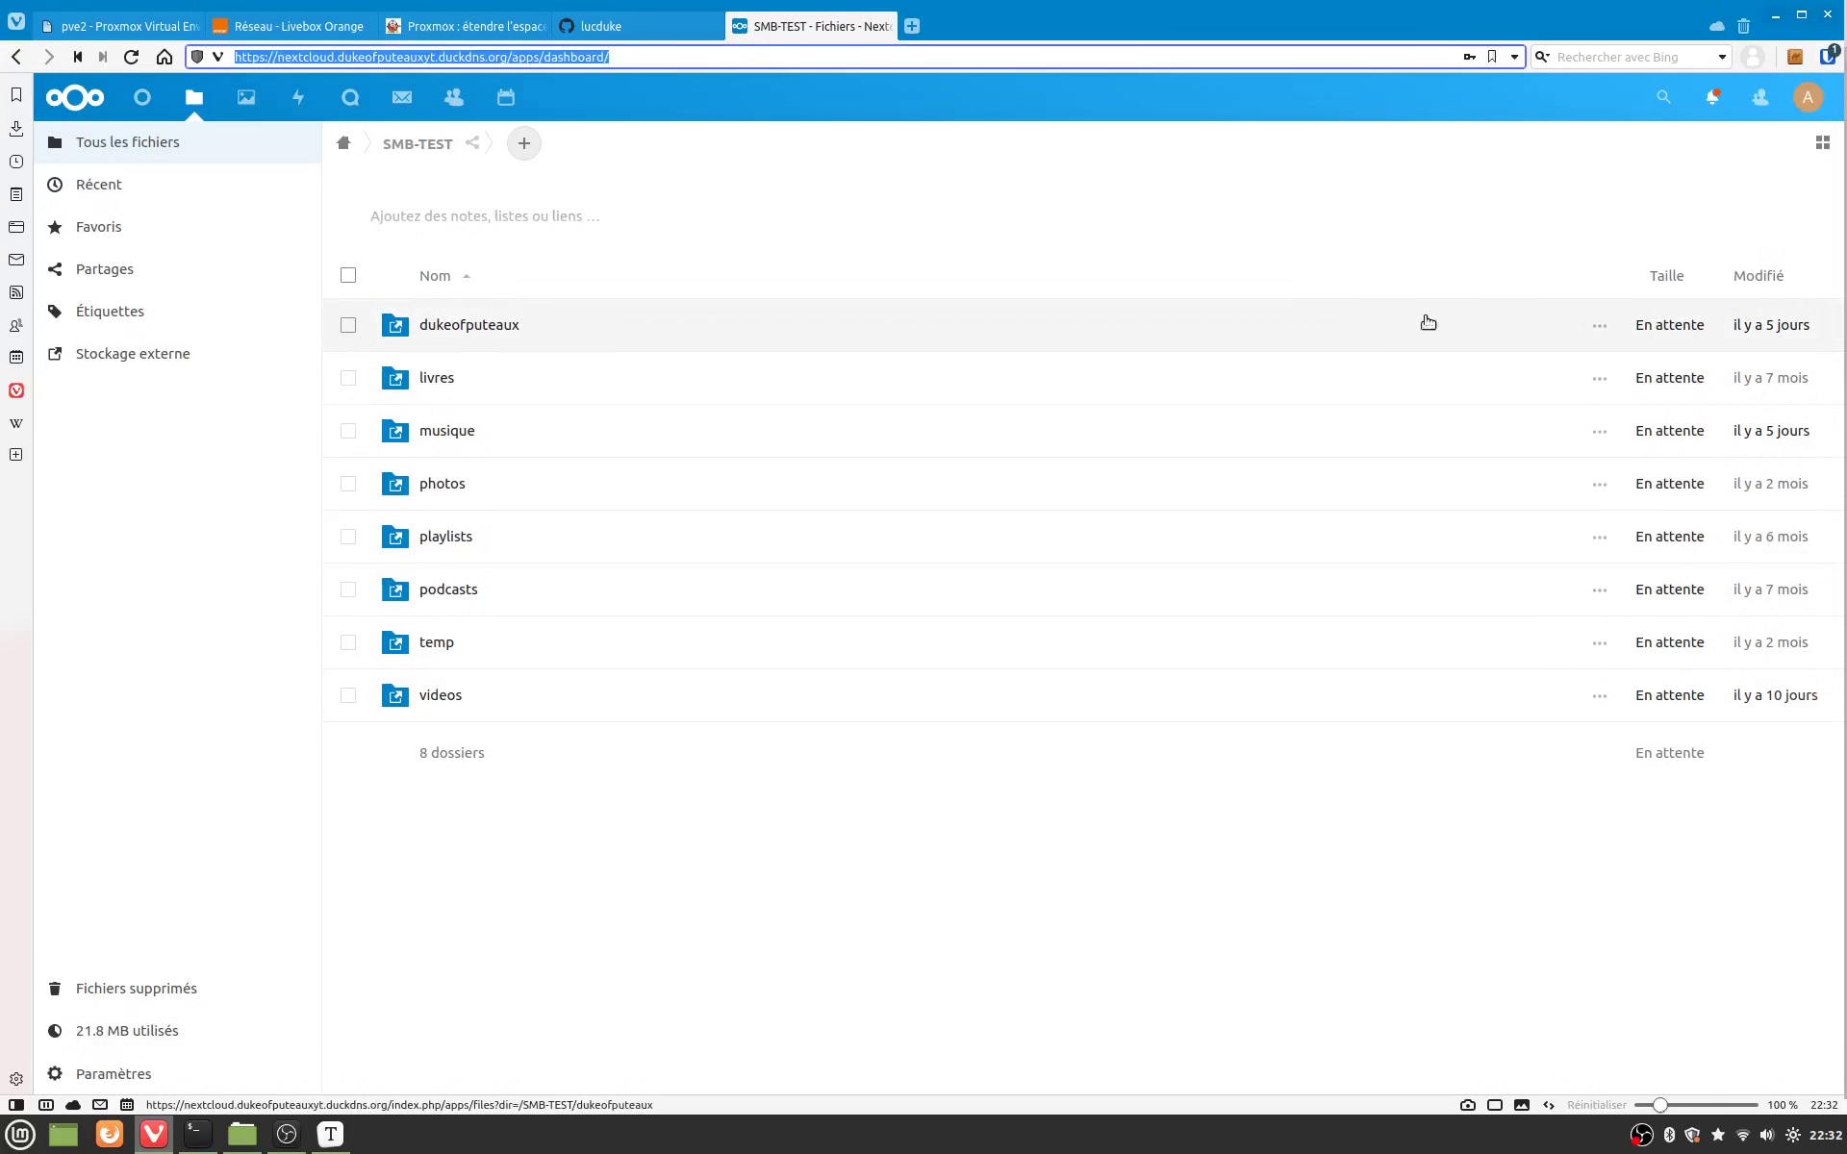
left_click(1819, 103)
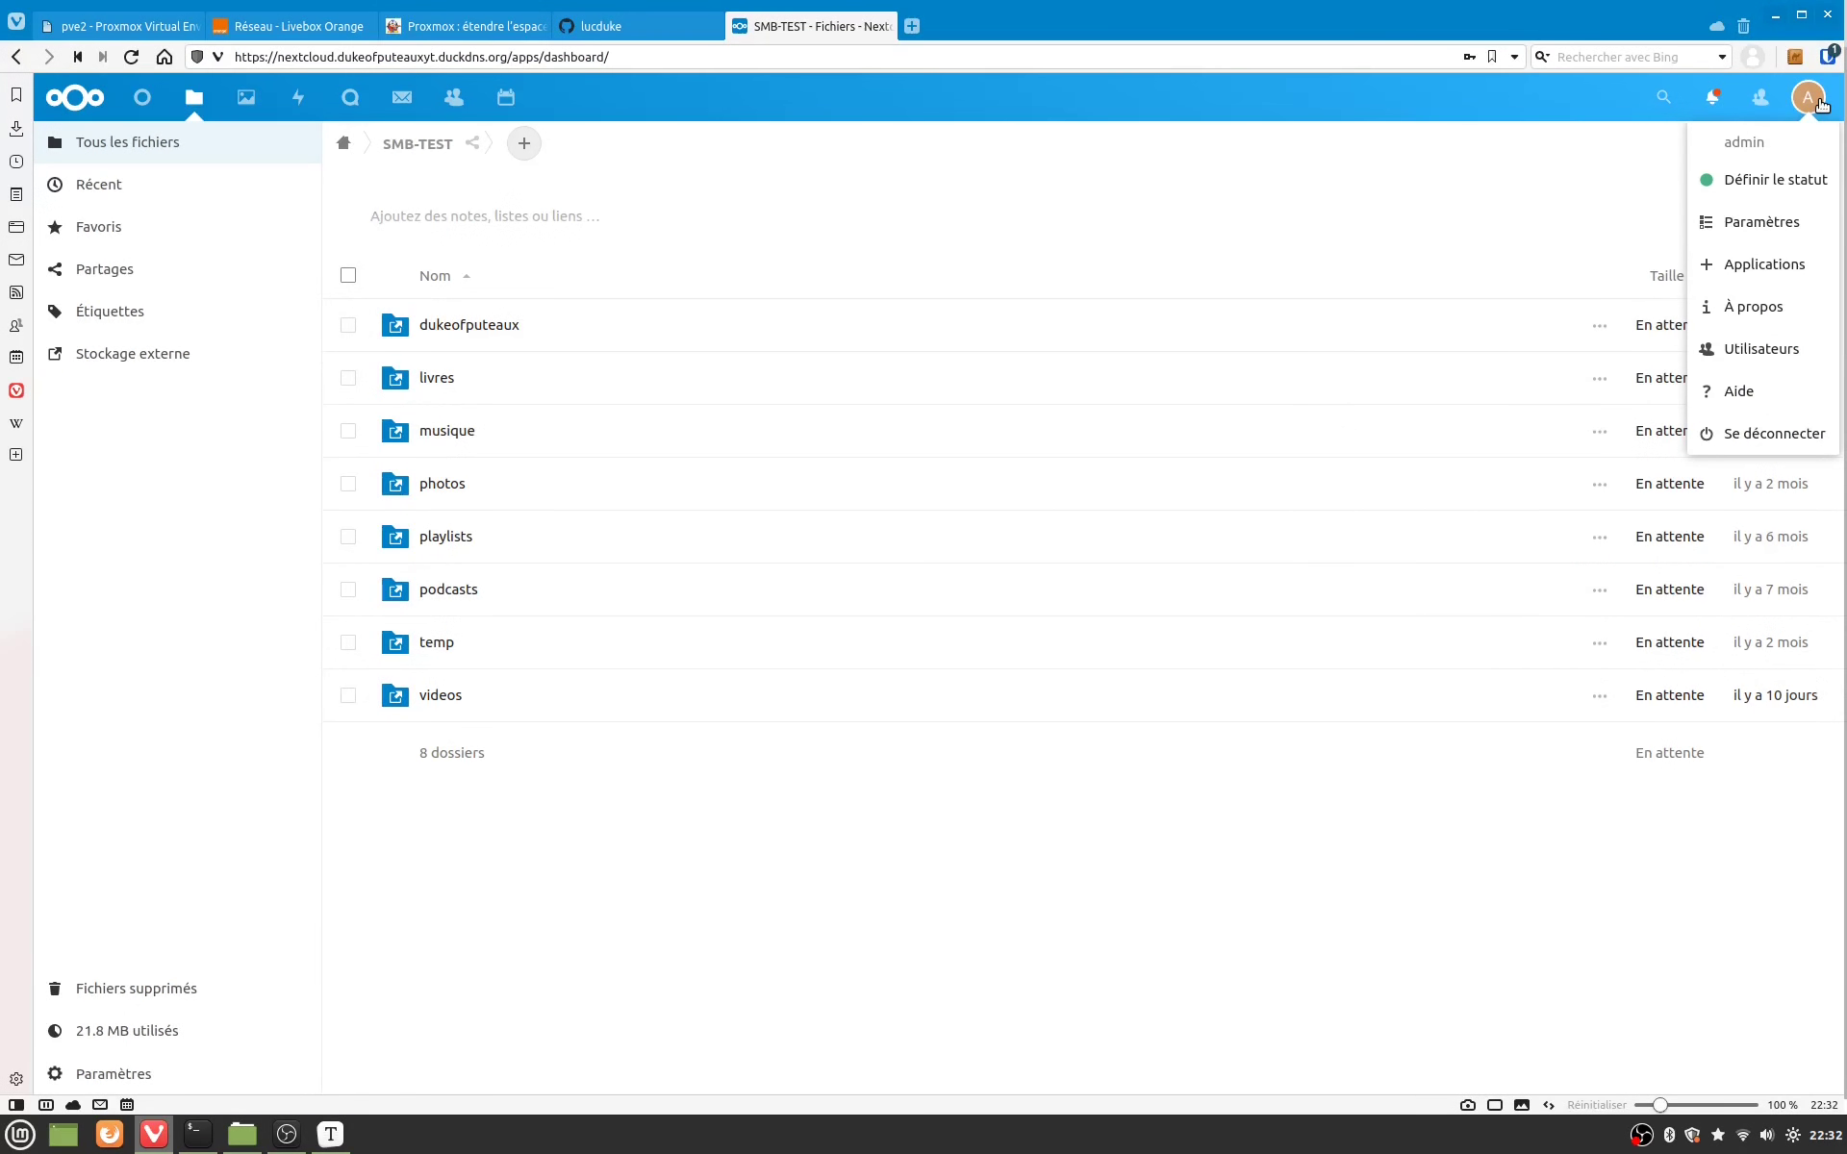
Step: In Applications, search 'Camera Raw Preview' and show the Camera RAW Previews 0.7.12 details
left_click(1778, 276)
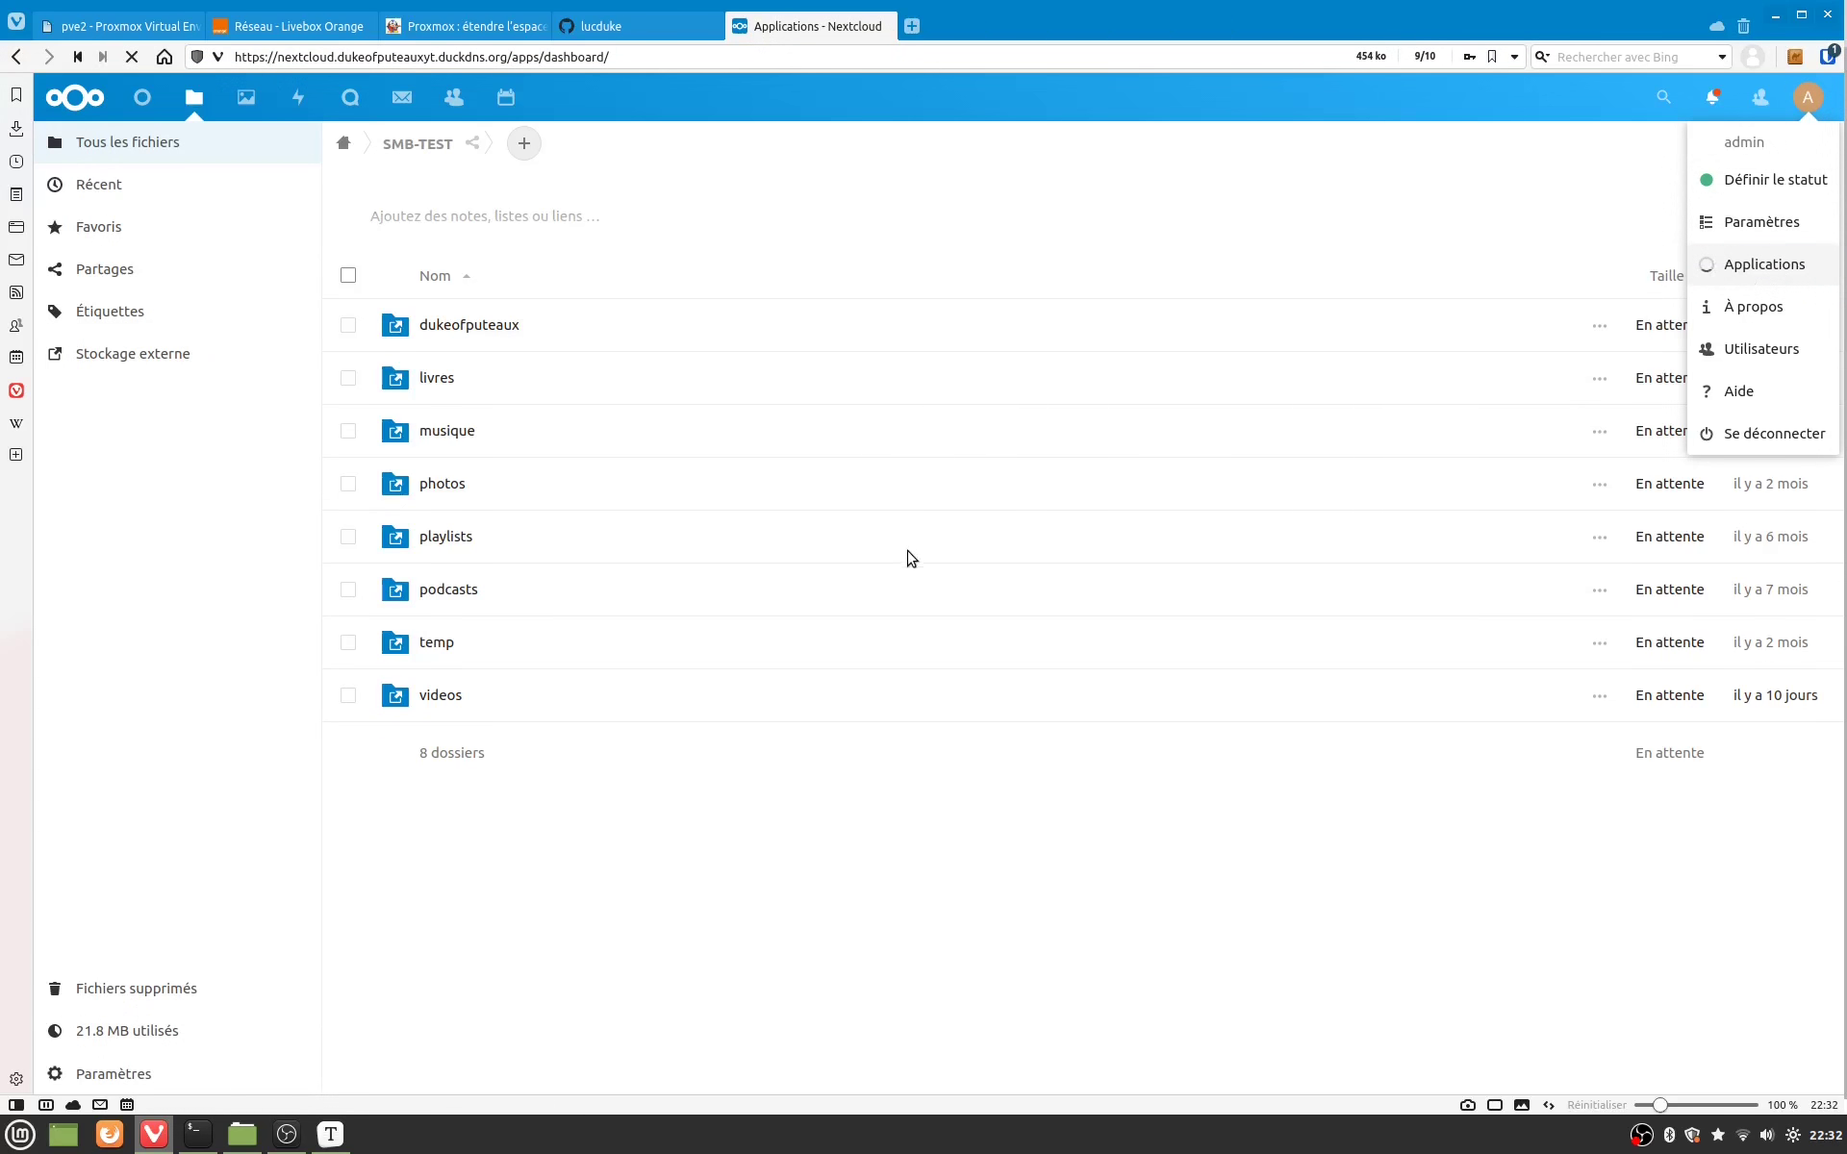
left_click(1661, 99)
type("Camera Raw Preview")
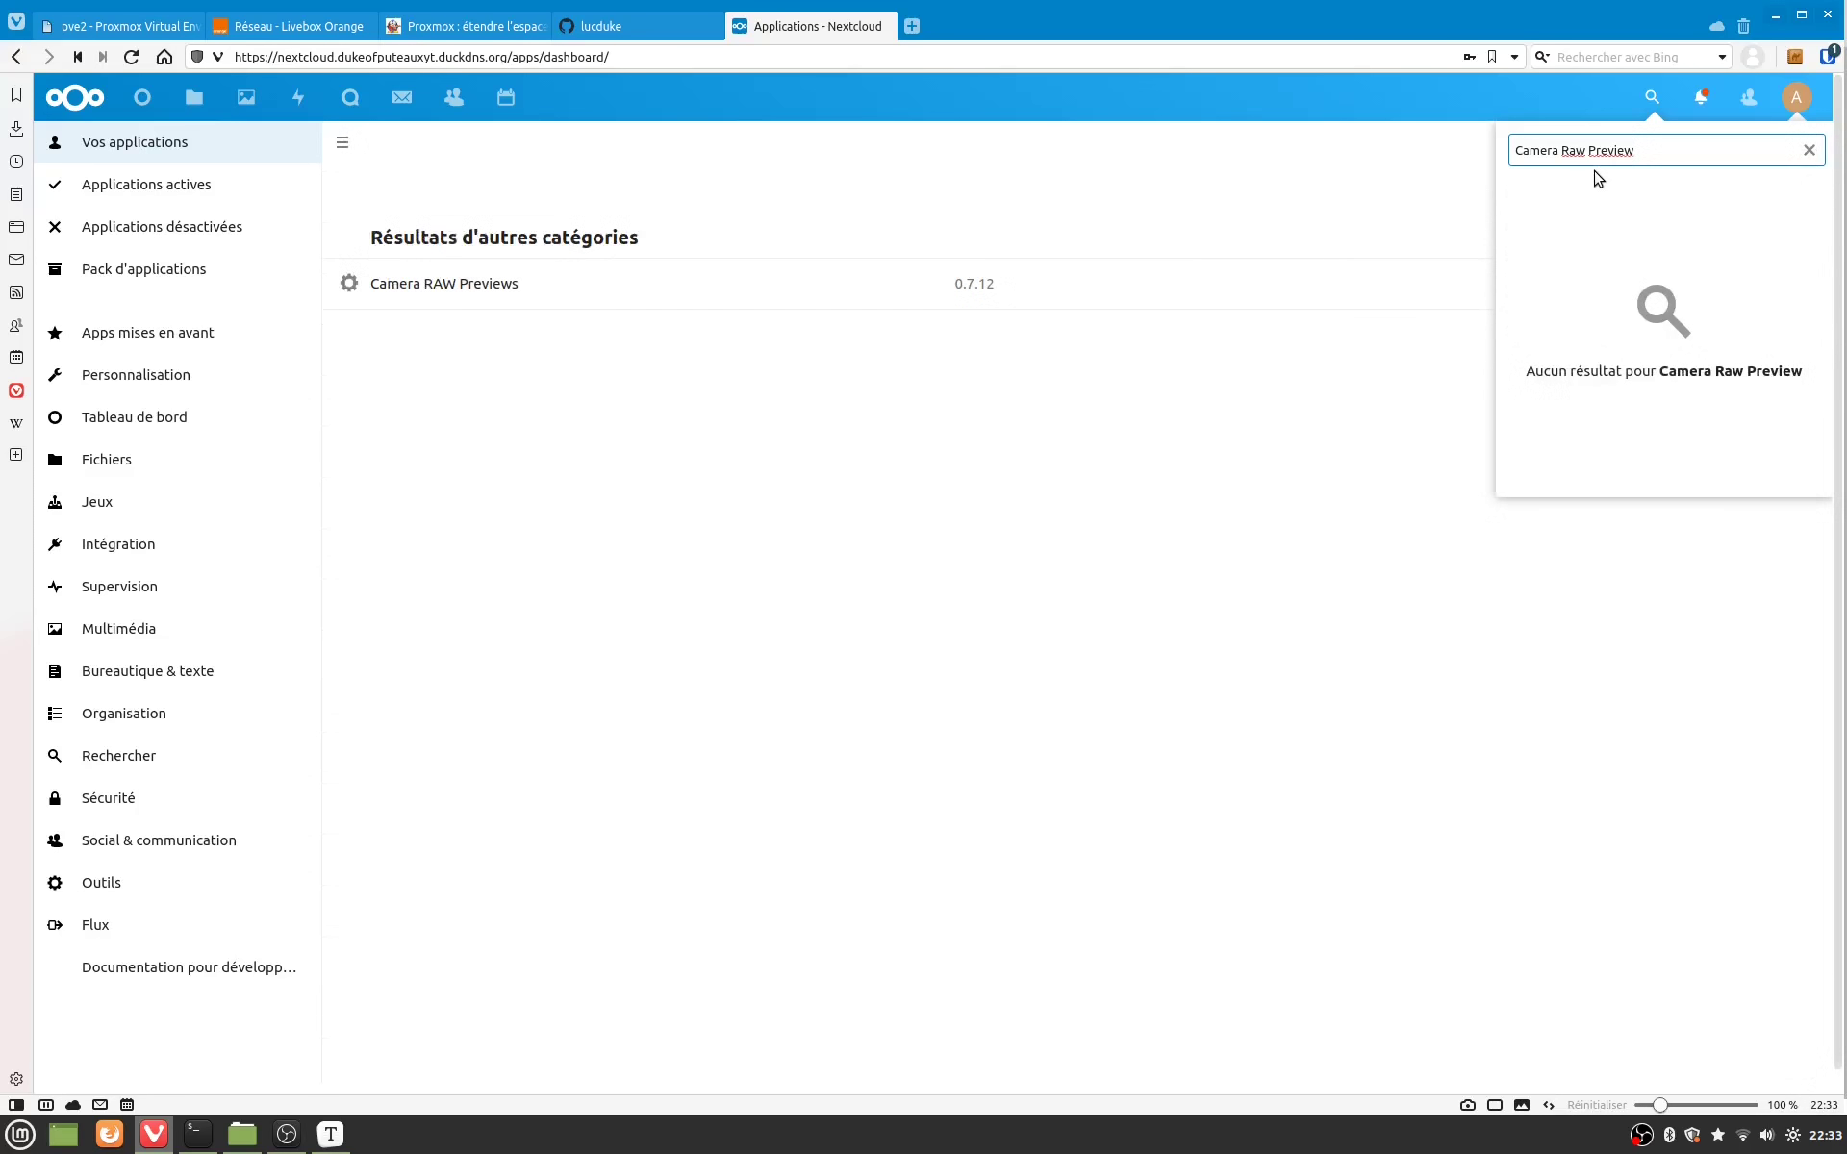
left_click(774, 306)
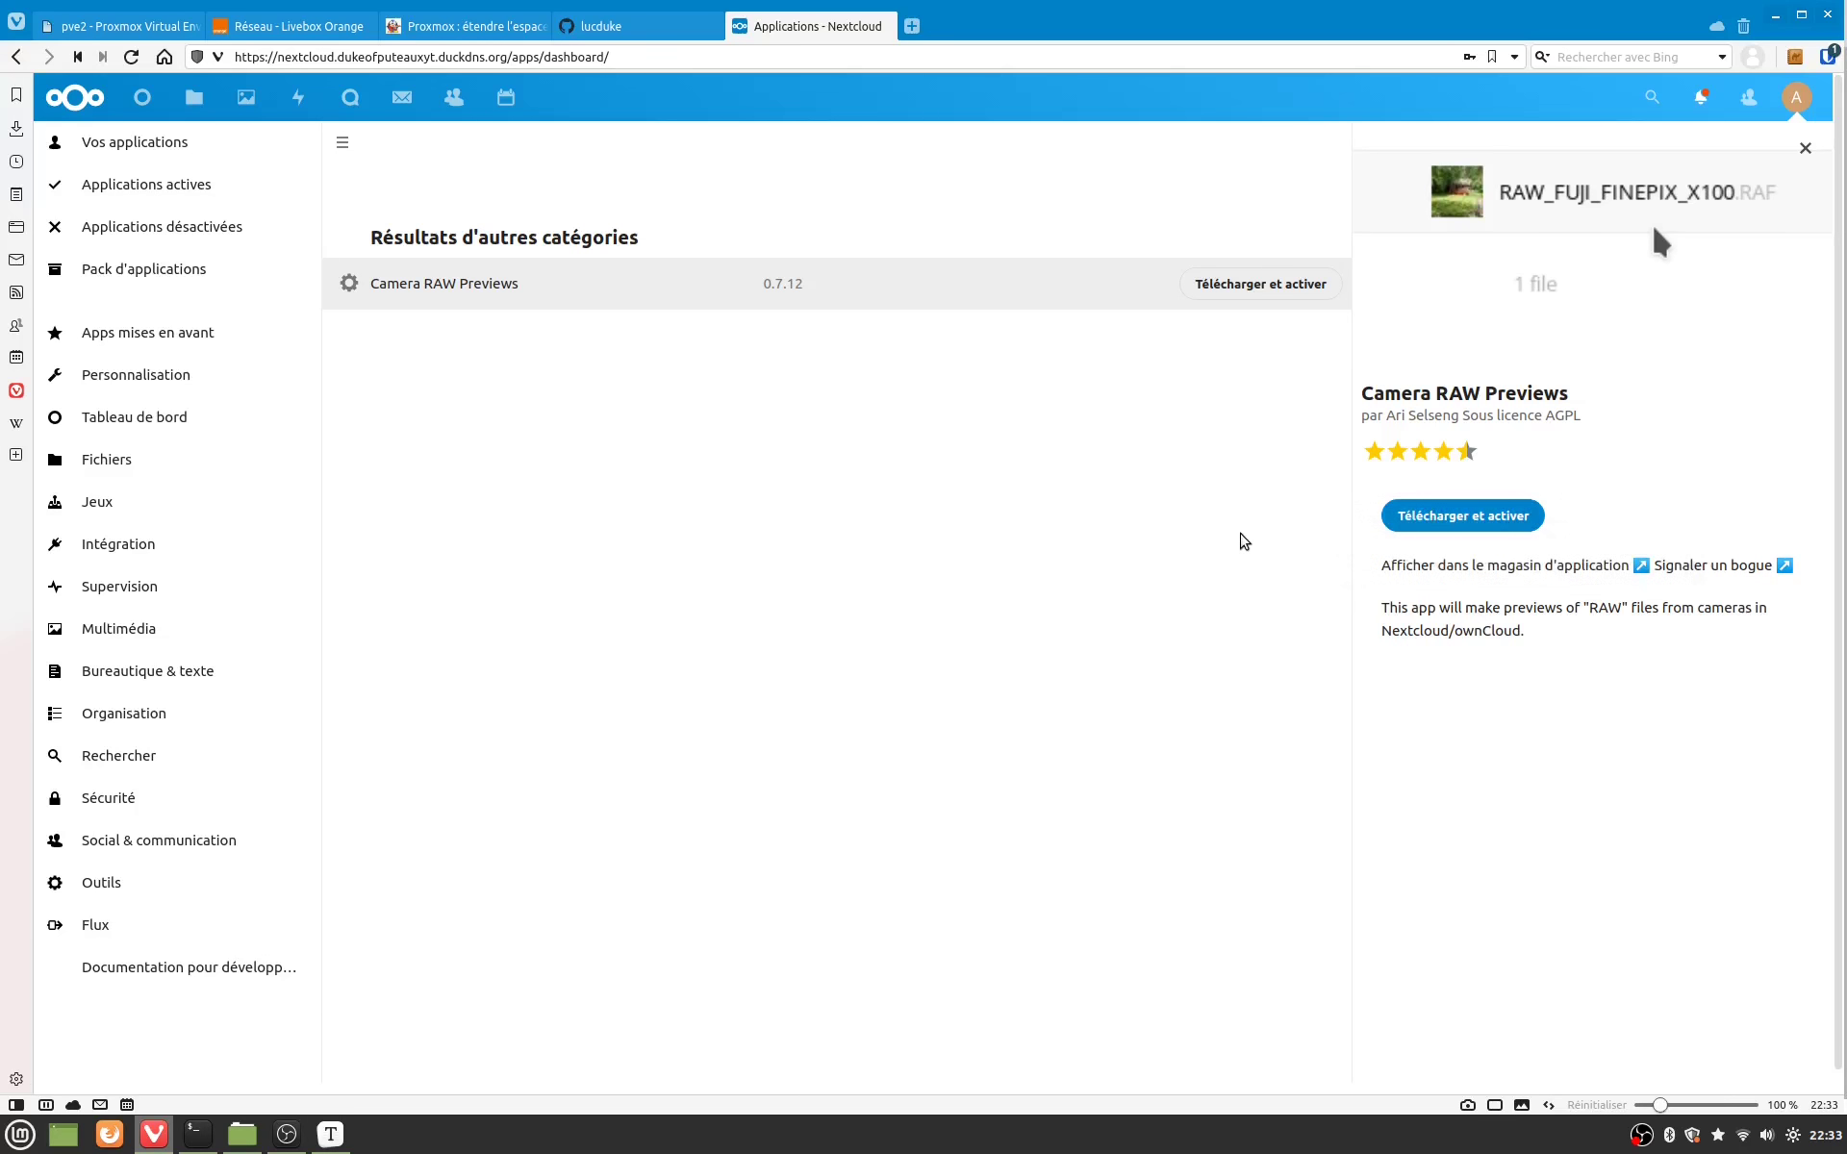
key("ctrl+l")
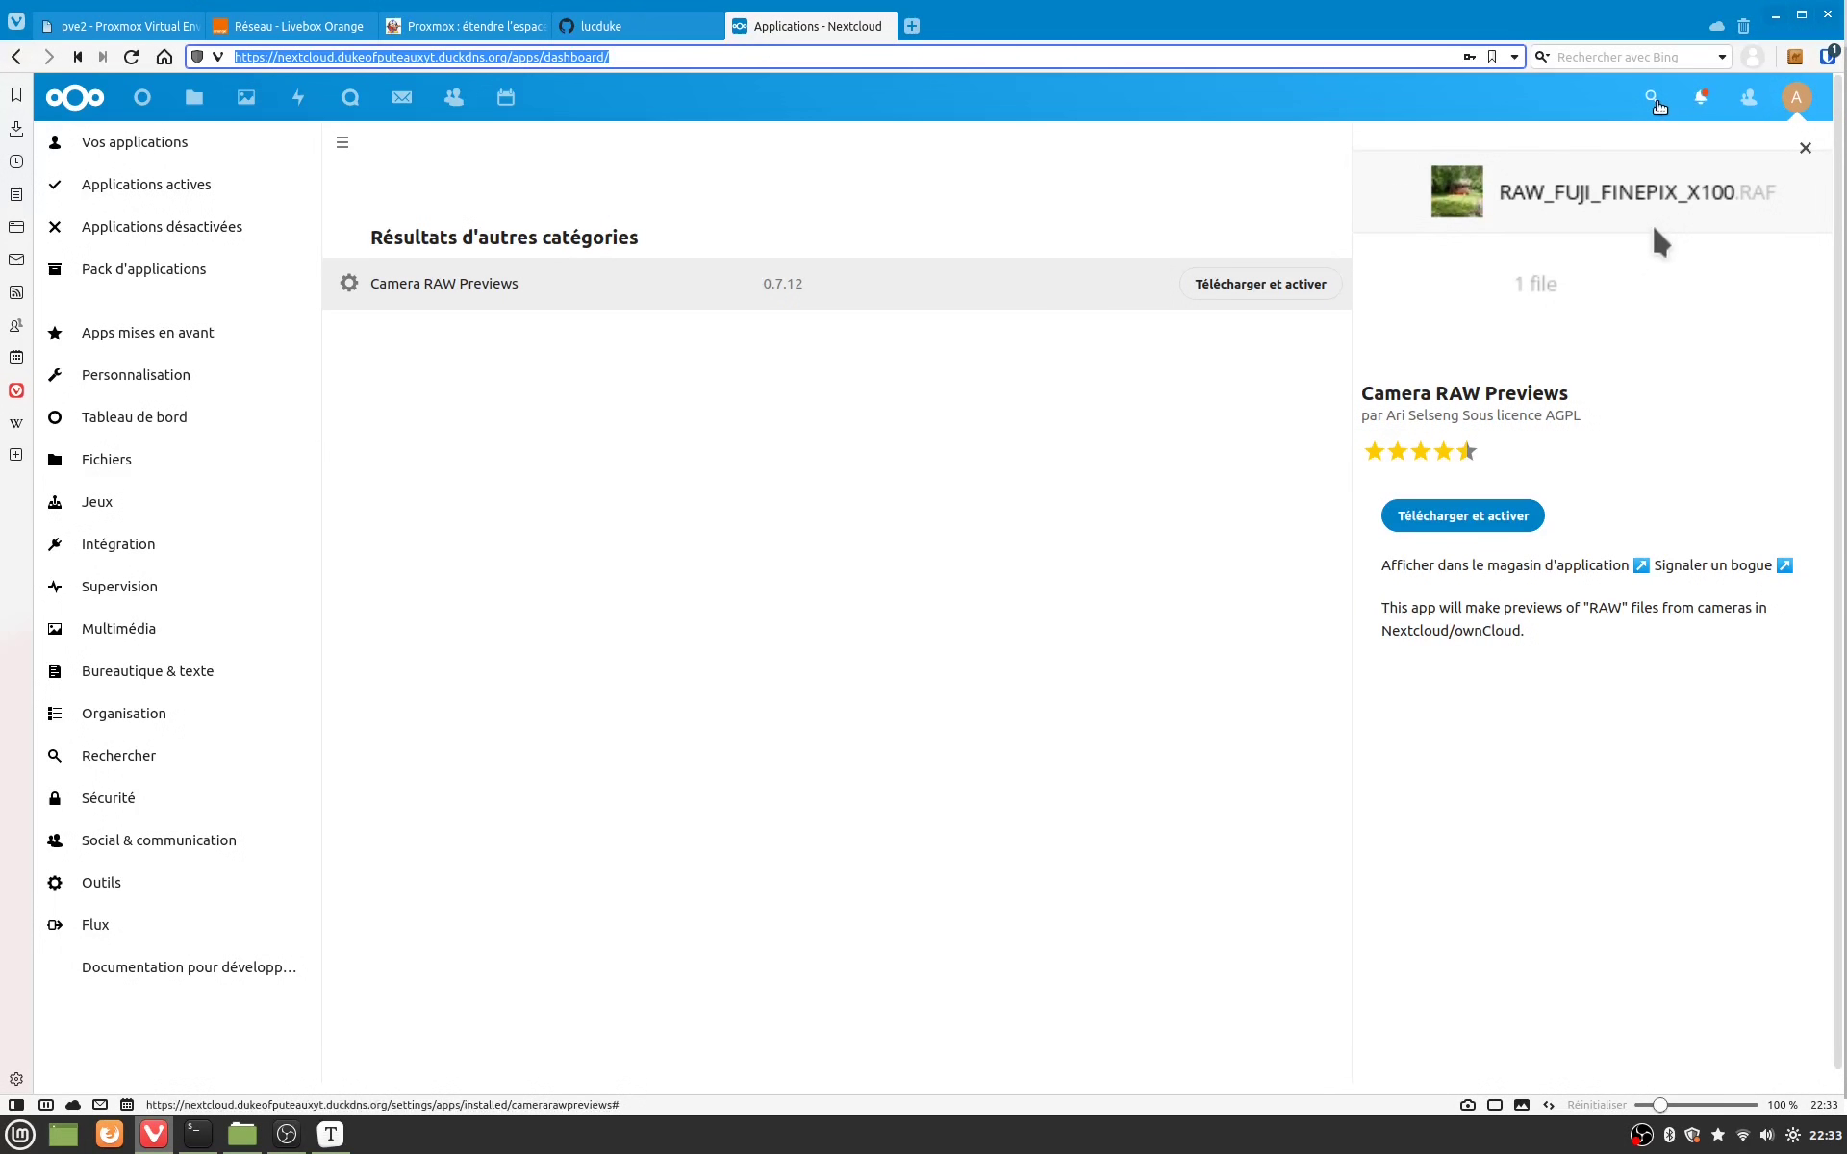
Step: Search the apps for 'Ransomware Protection' and show the Ransomware protection 1.11.0 details
left_click(1655, 100)
type("Ransomware Protection")
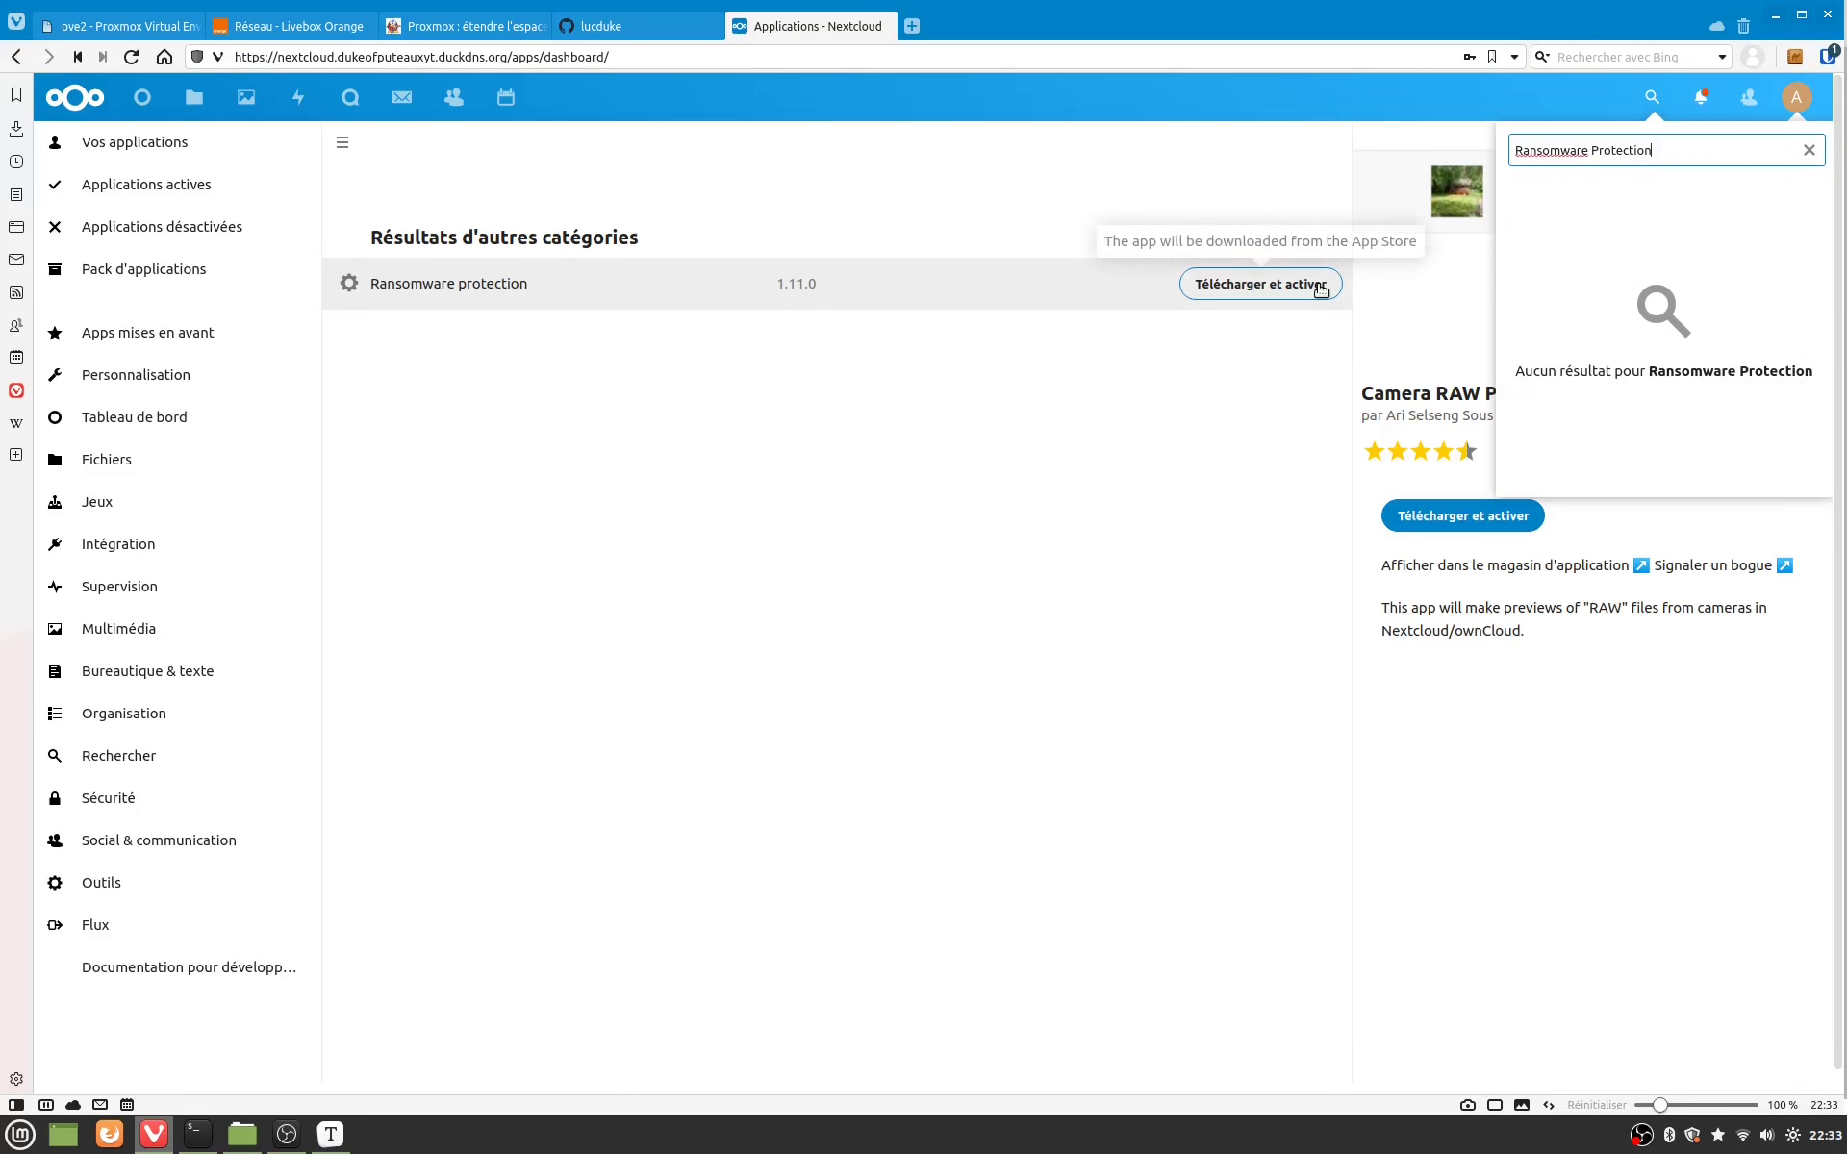
left_click(755, 295)
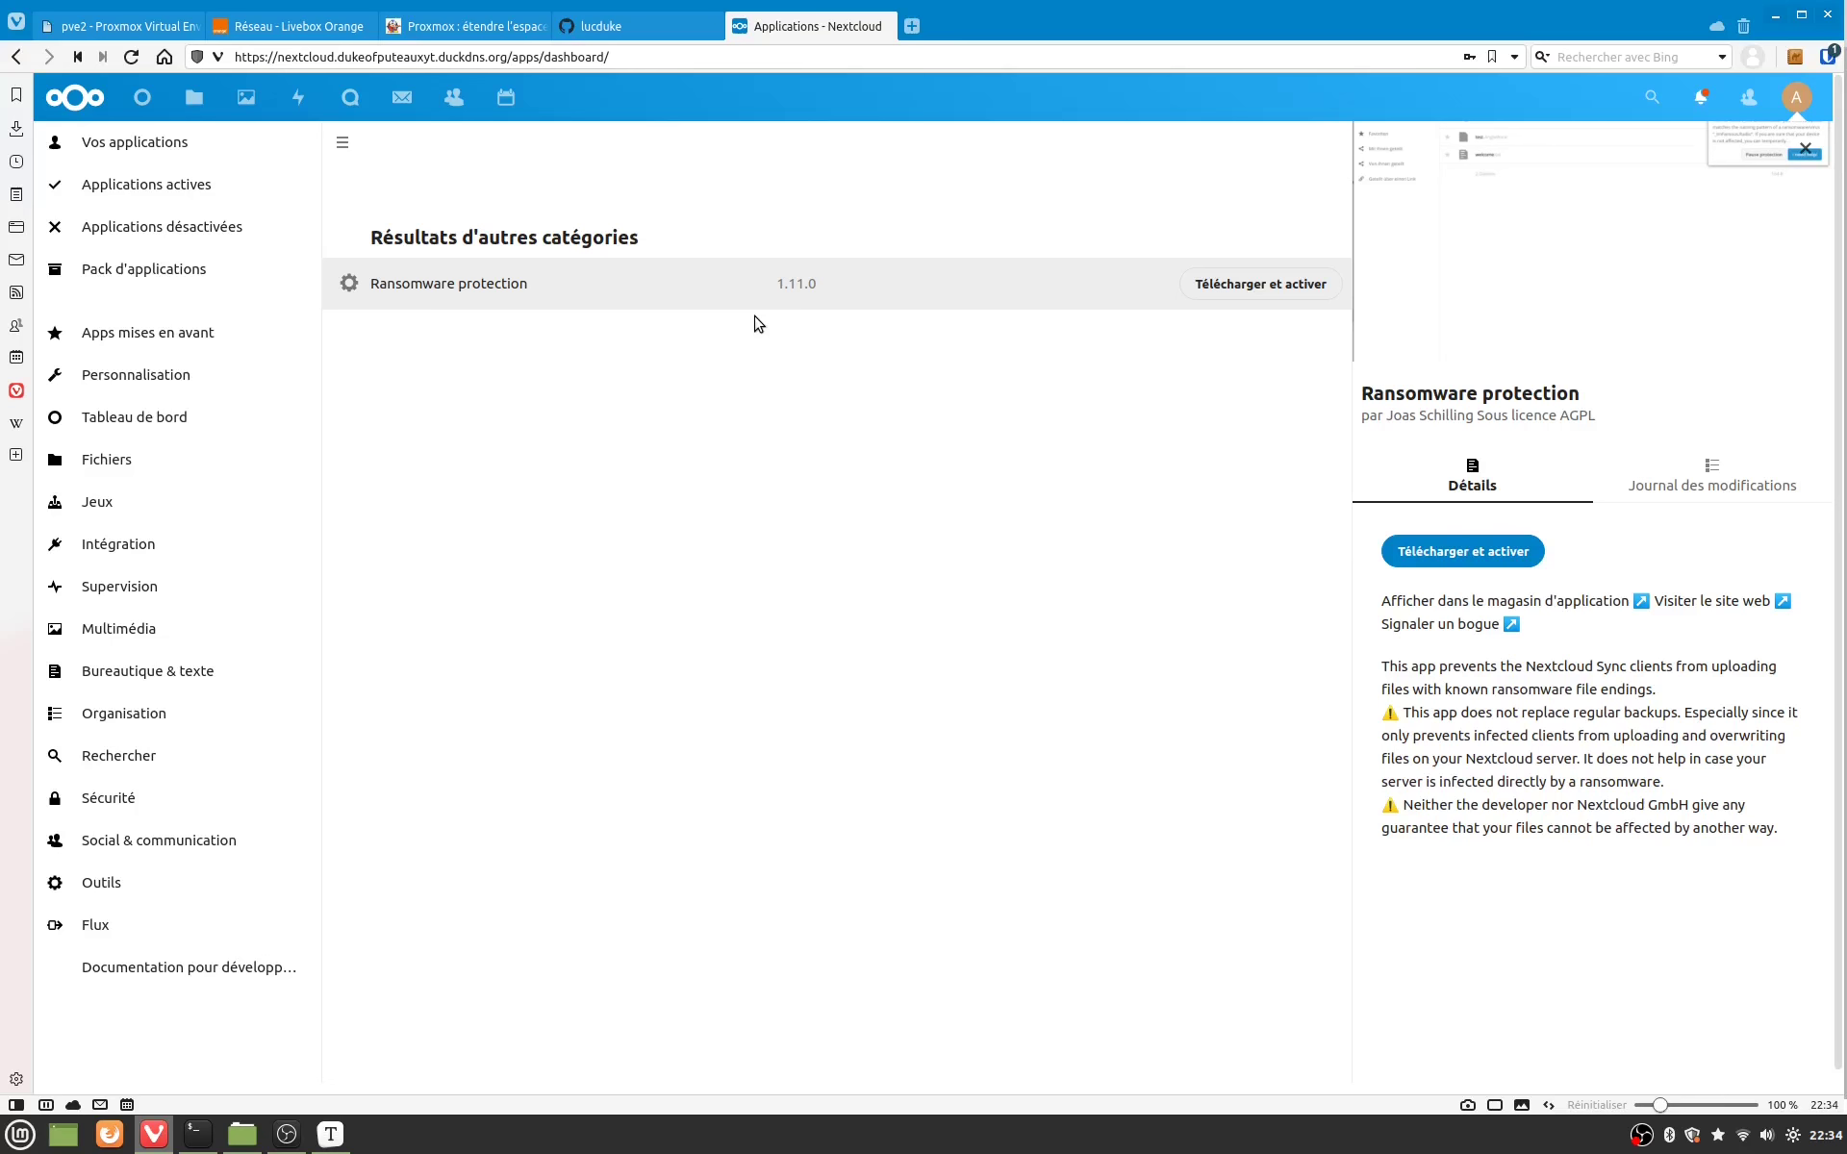
key("ctrl+l")
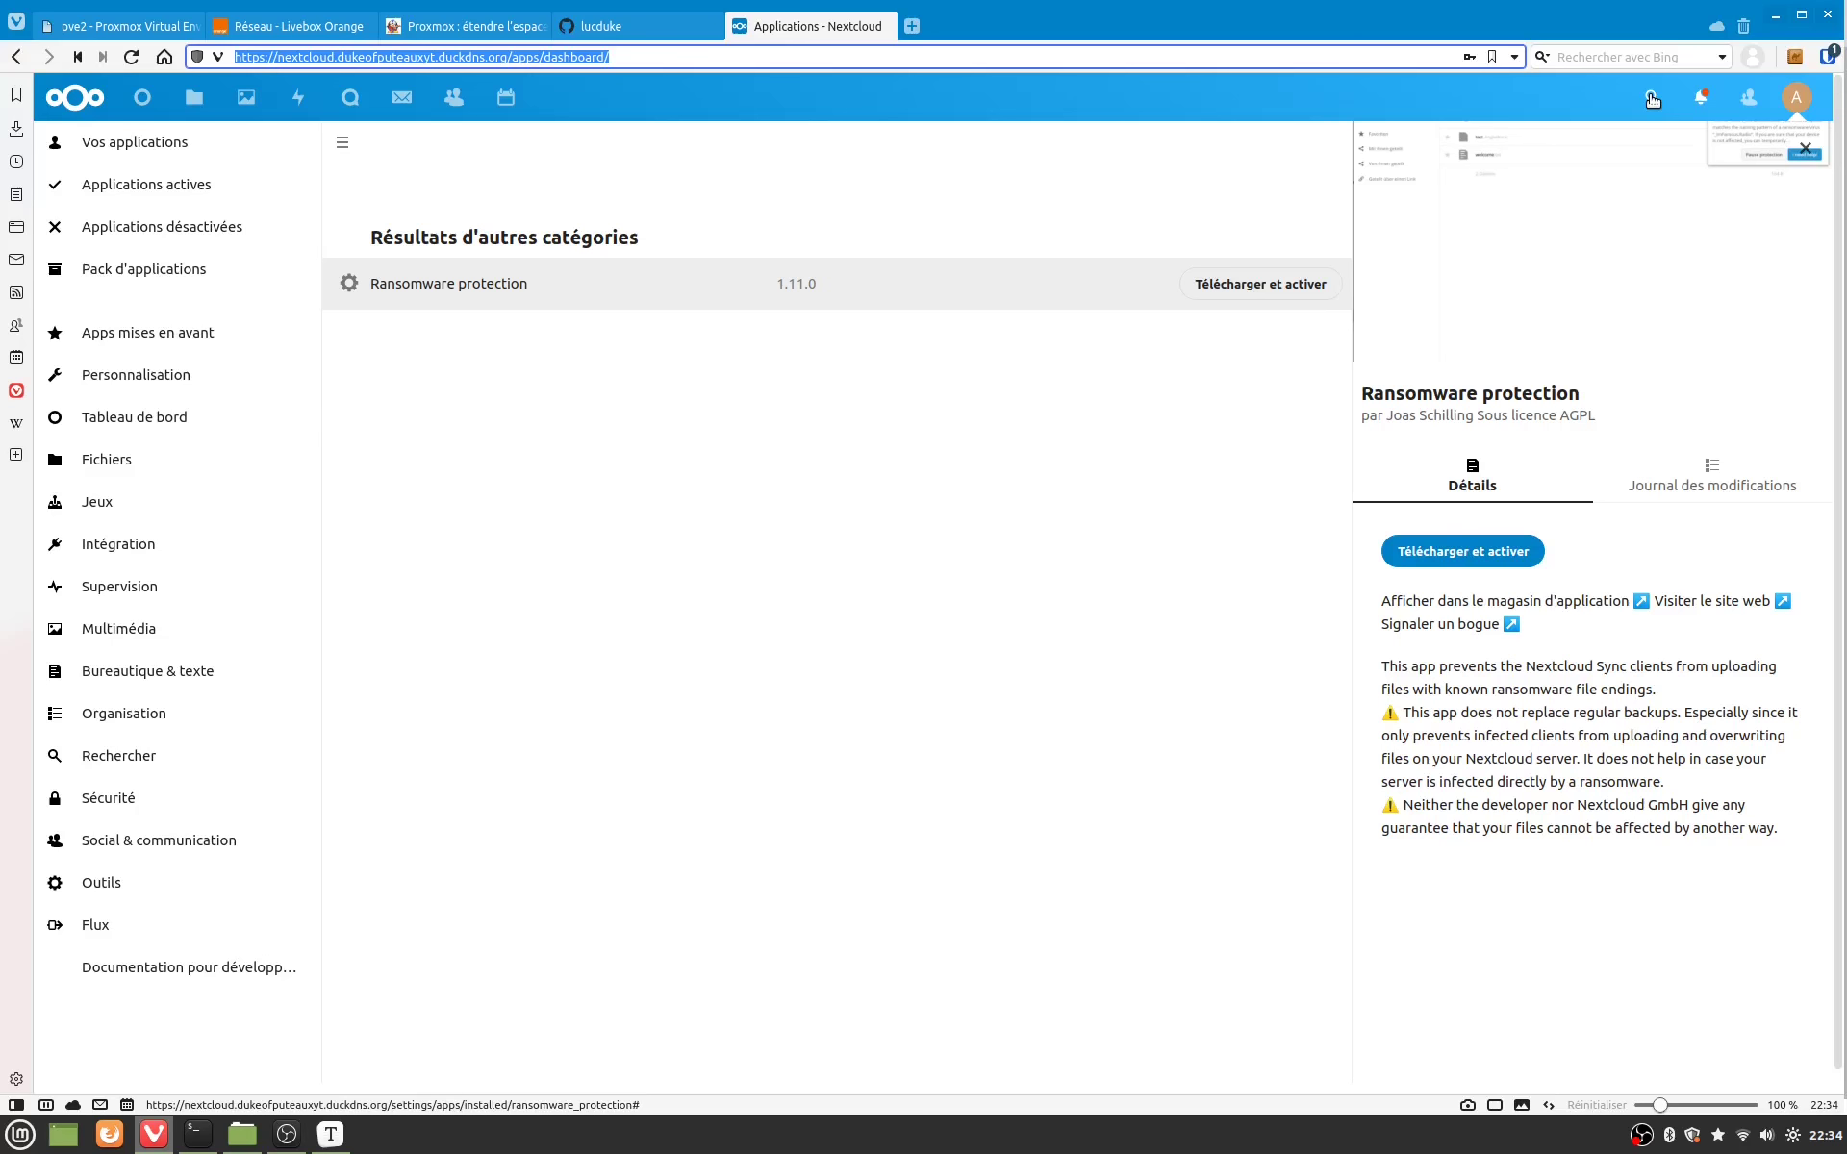
Step: View the Plain text editor app's details, then return to the Files home folder listing
left_click(1651, 99)
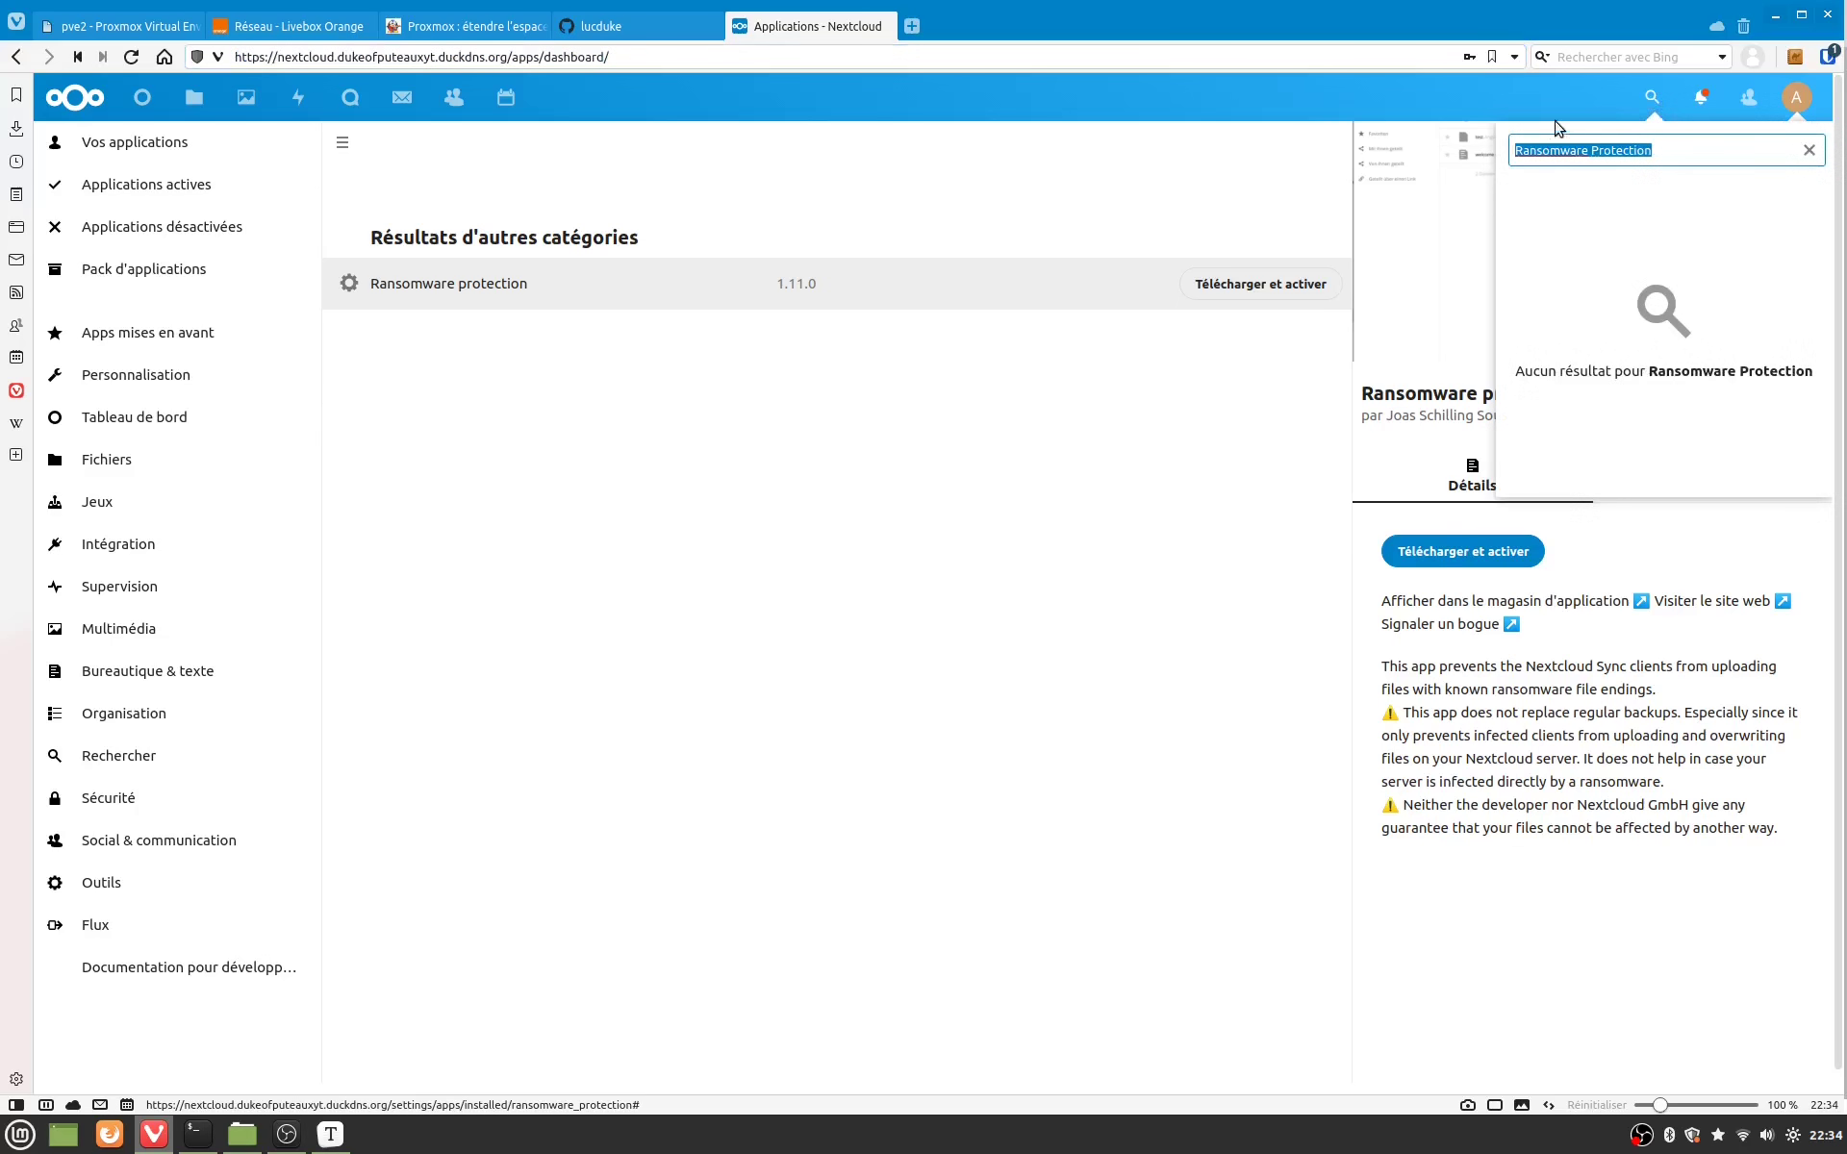
type("Plain Text Editor")
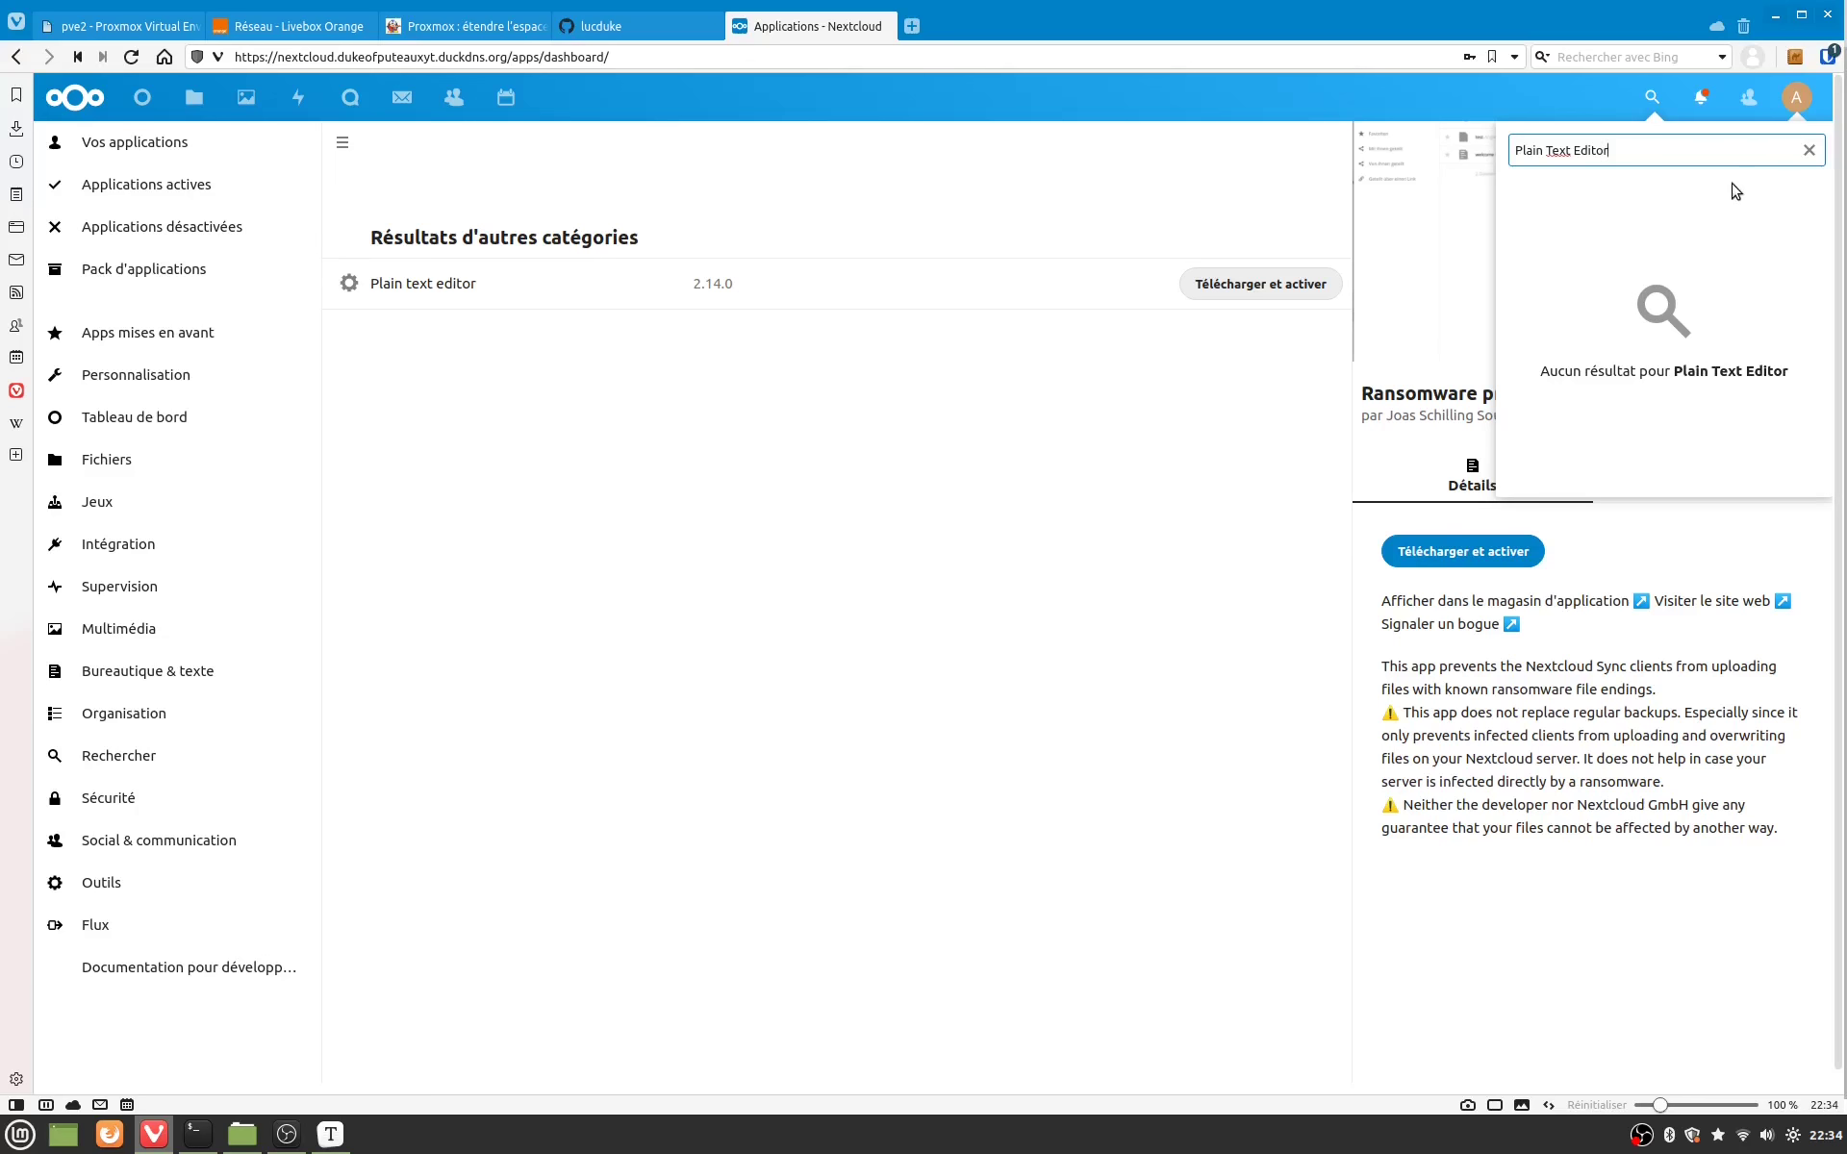
left_click(631, 298)
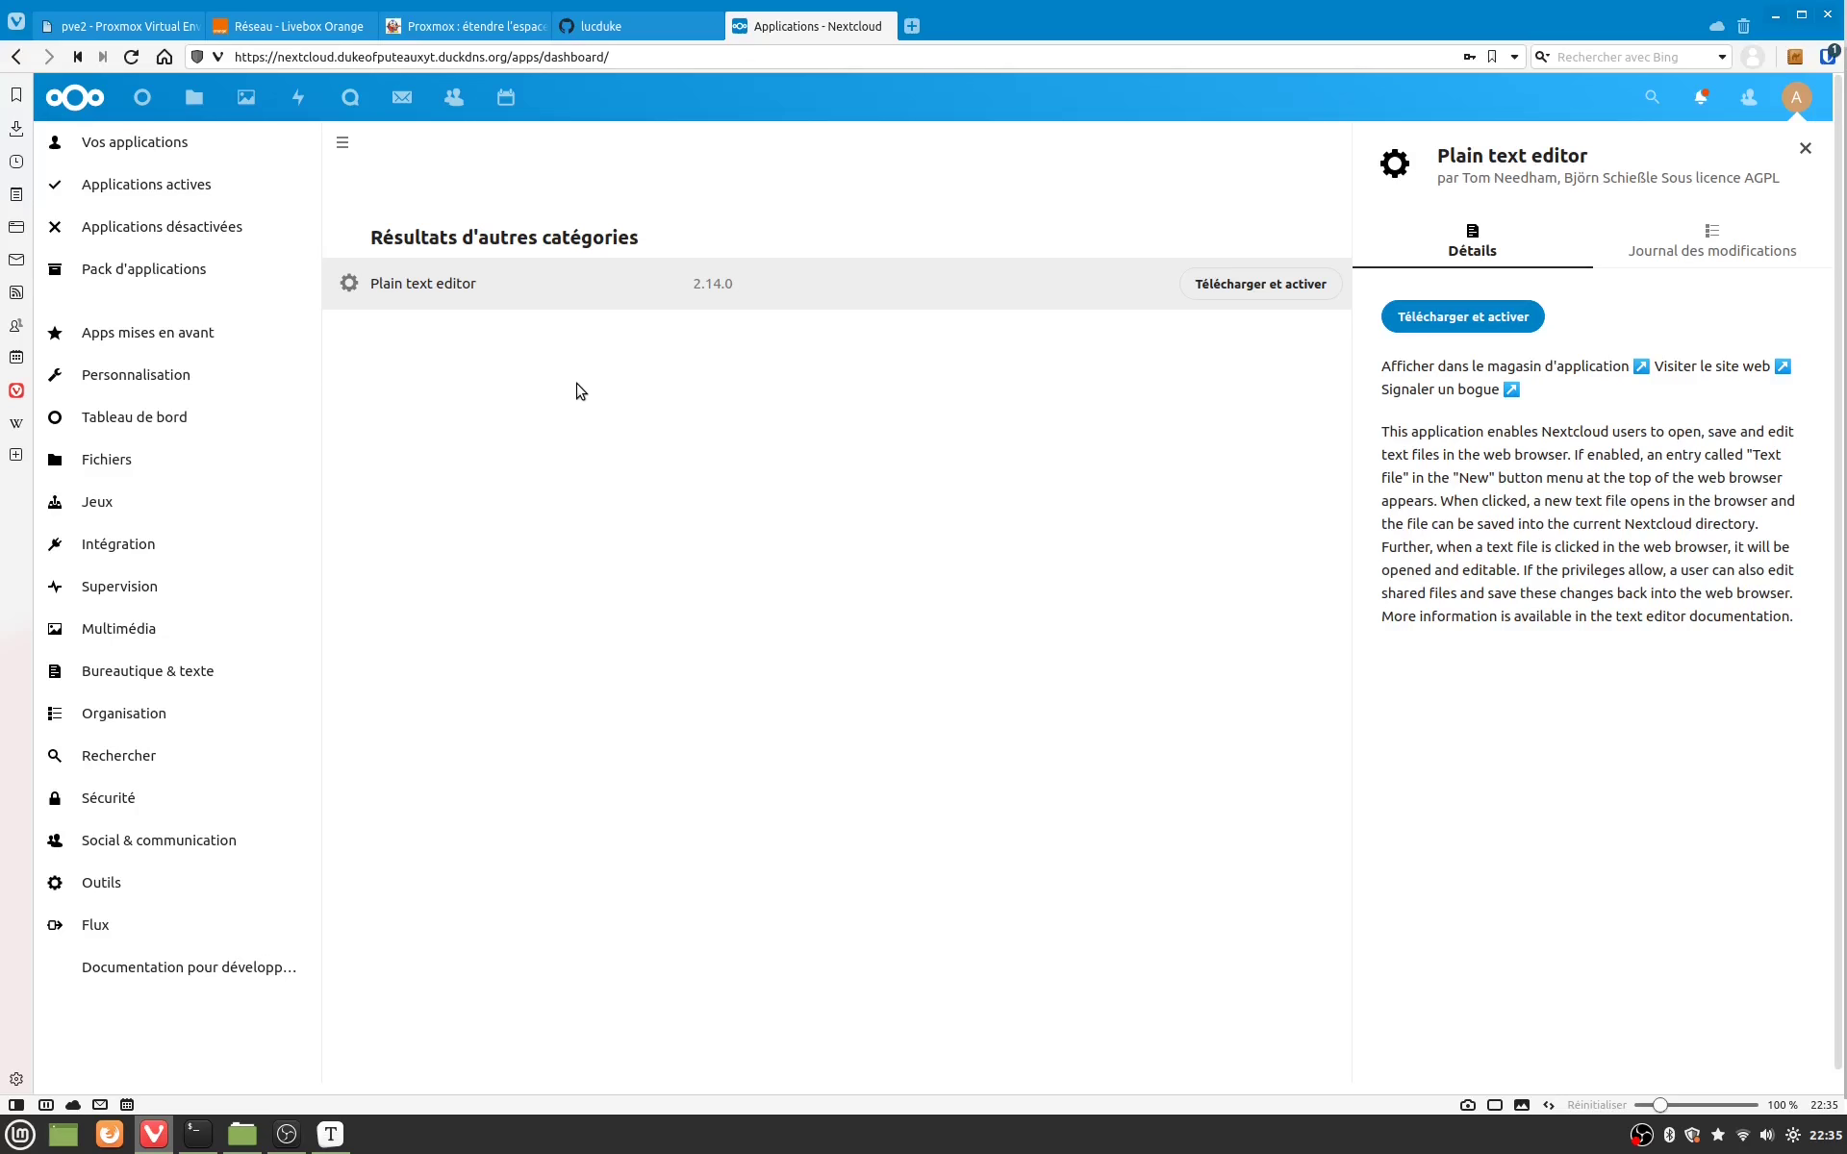
left_click(197, 113)
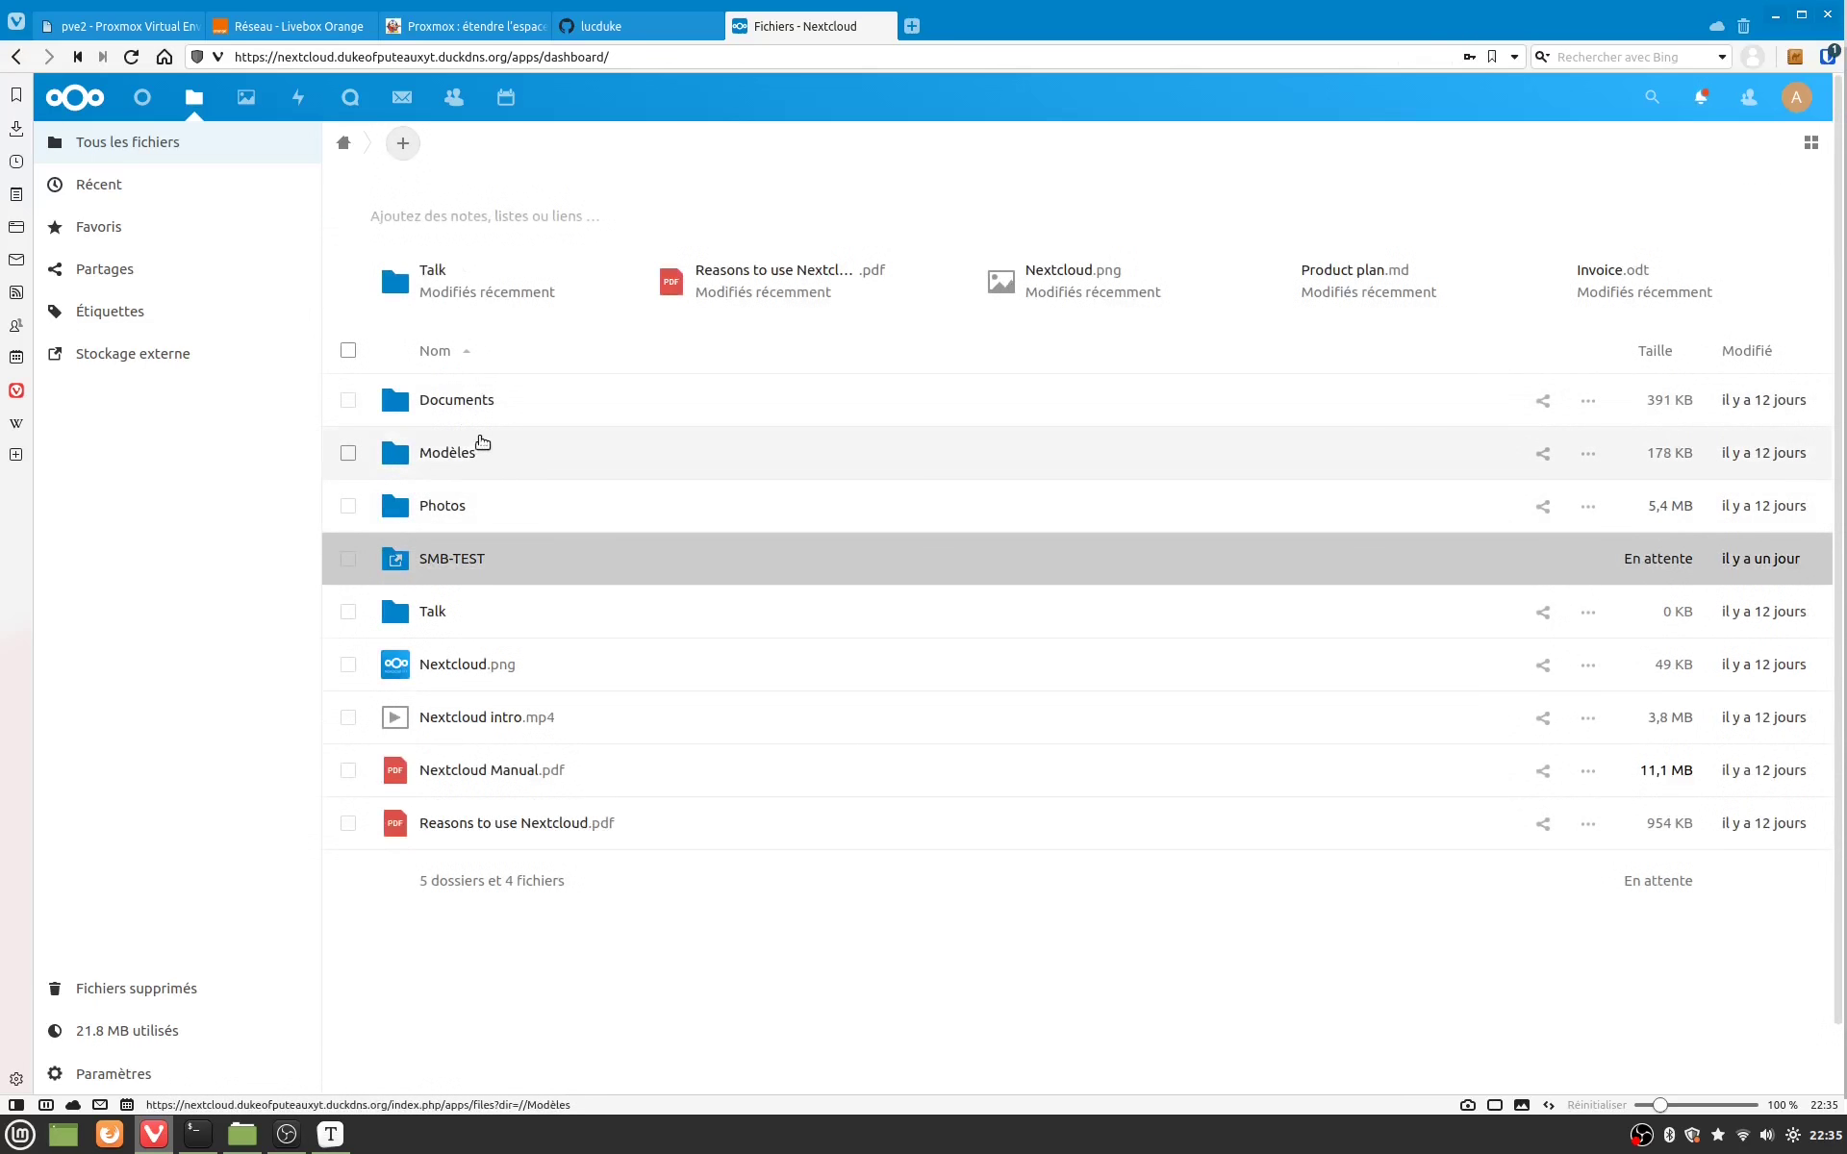
Step: Open Meeting notes.md from the Modèles folder, read it, then close the viewer
left_click(460, 453)
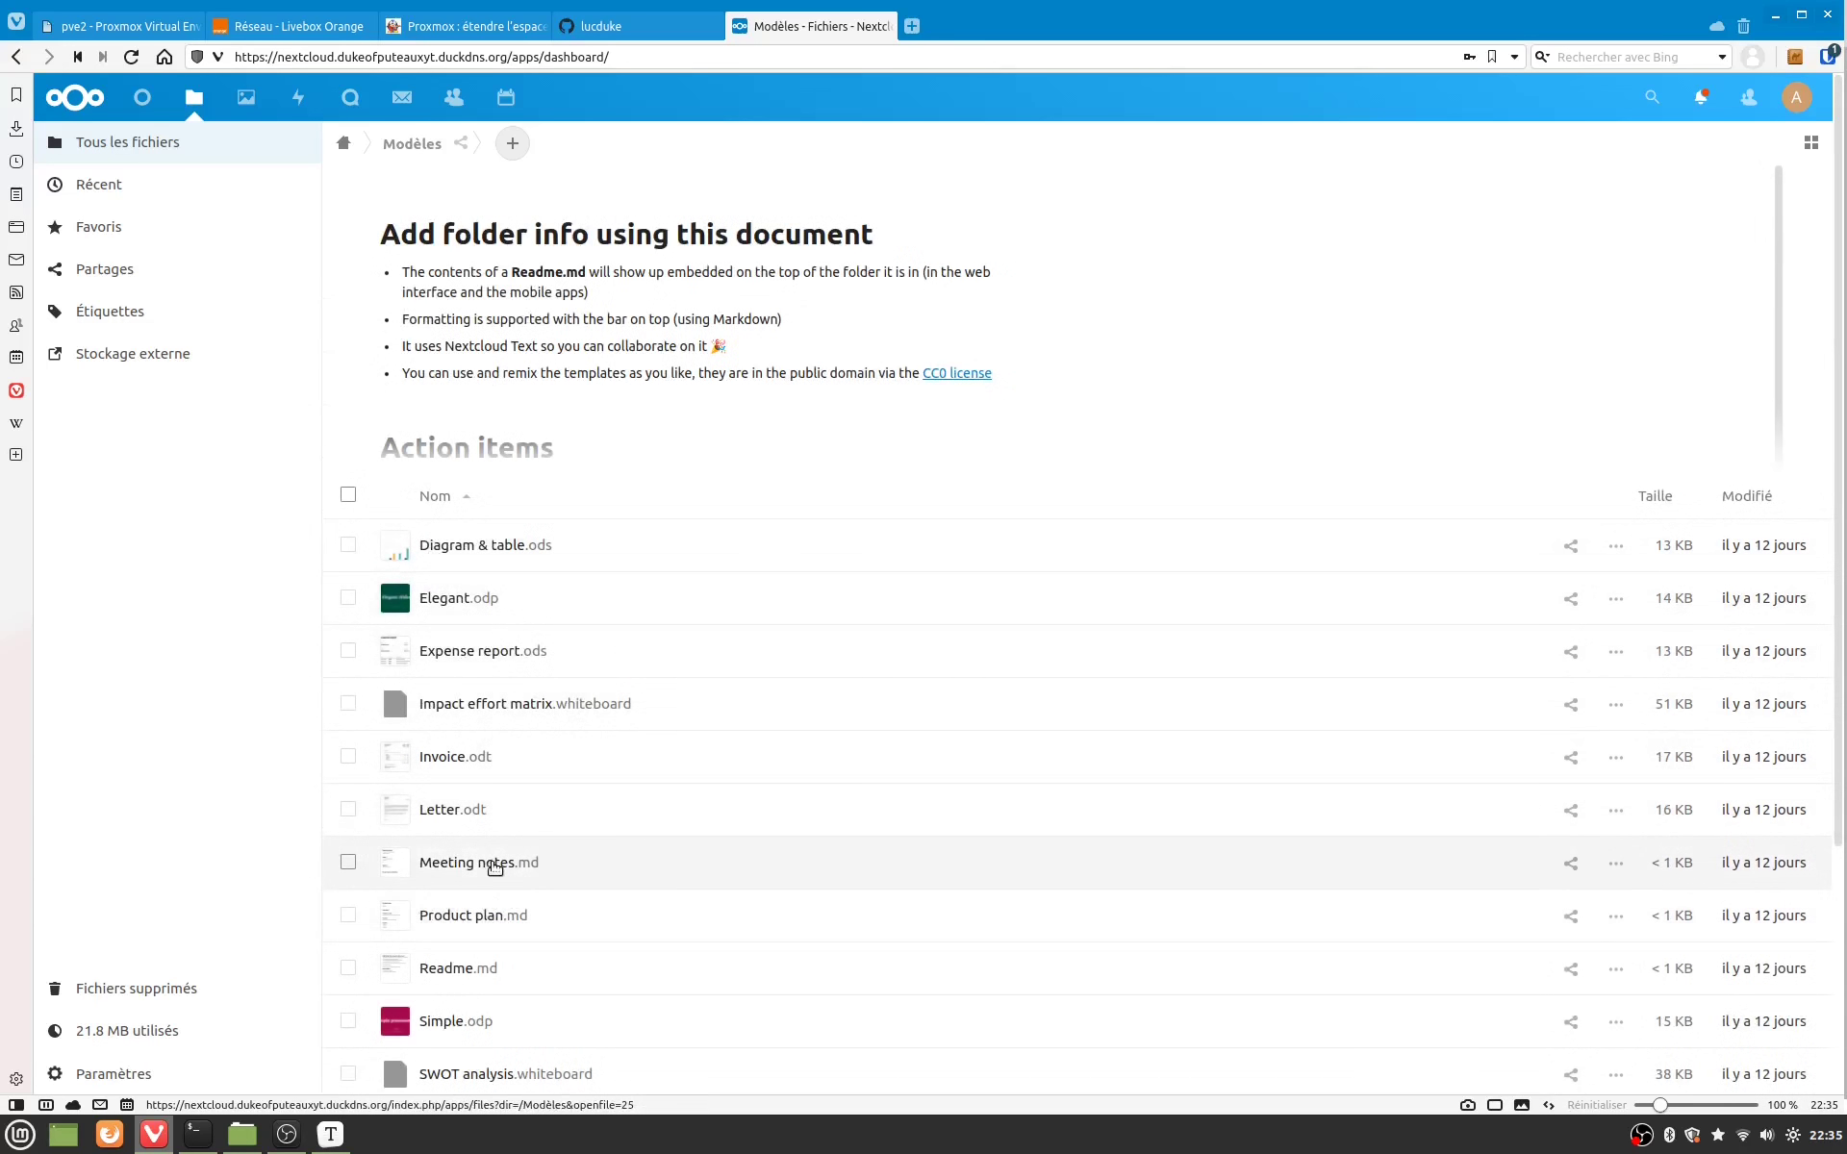
left_click(490, 862)
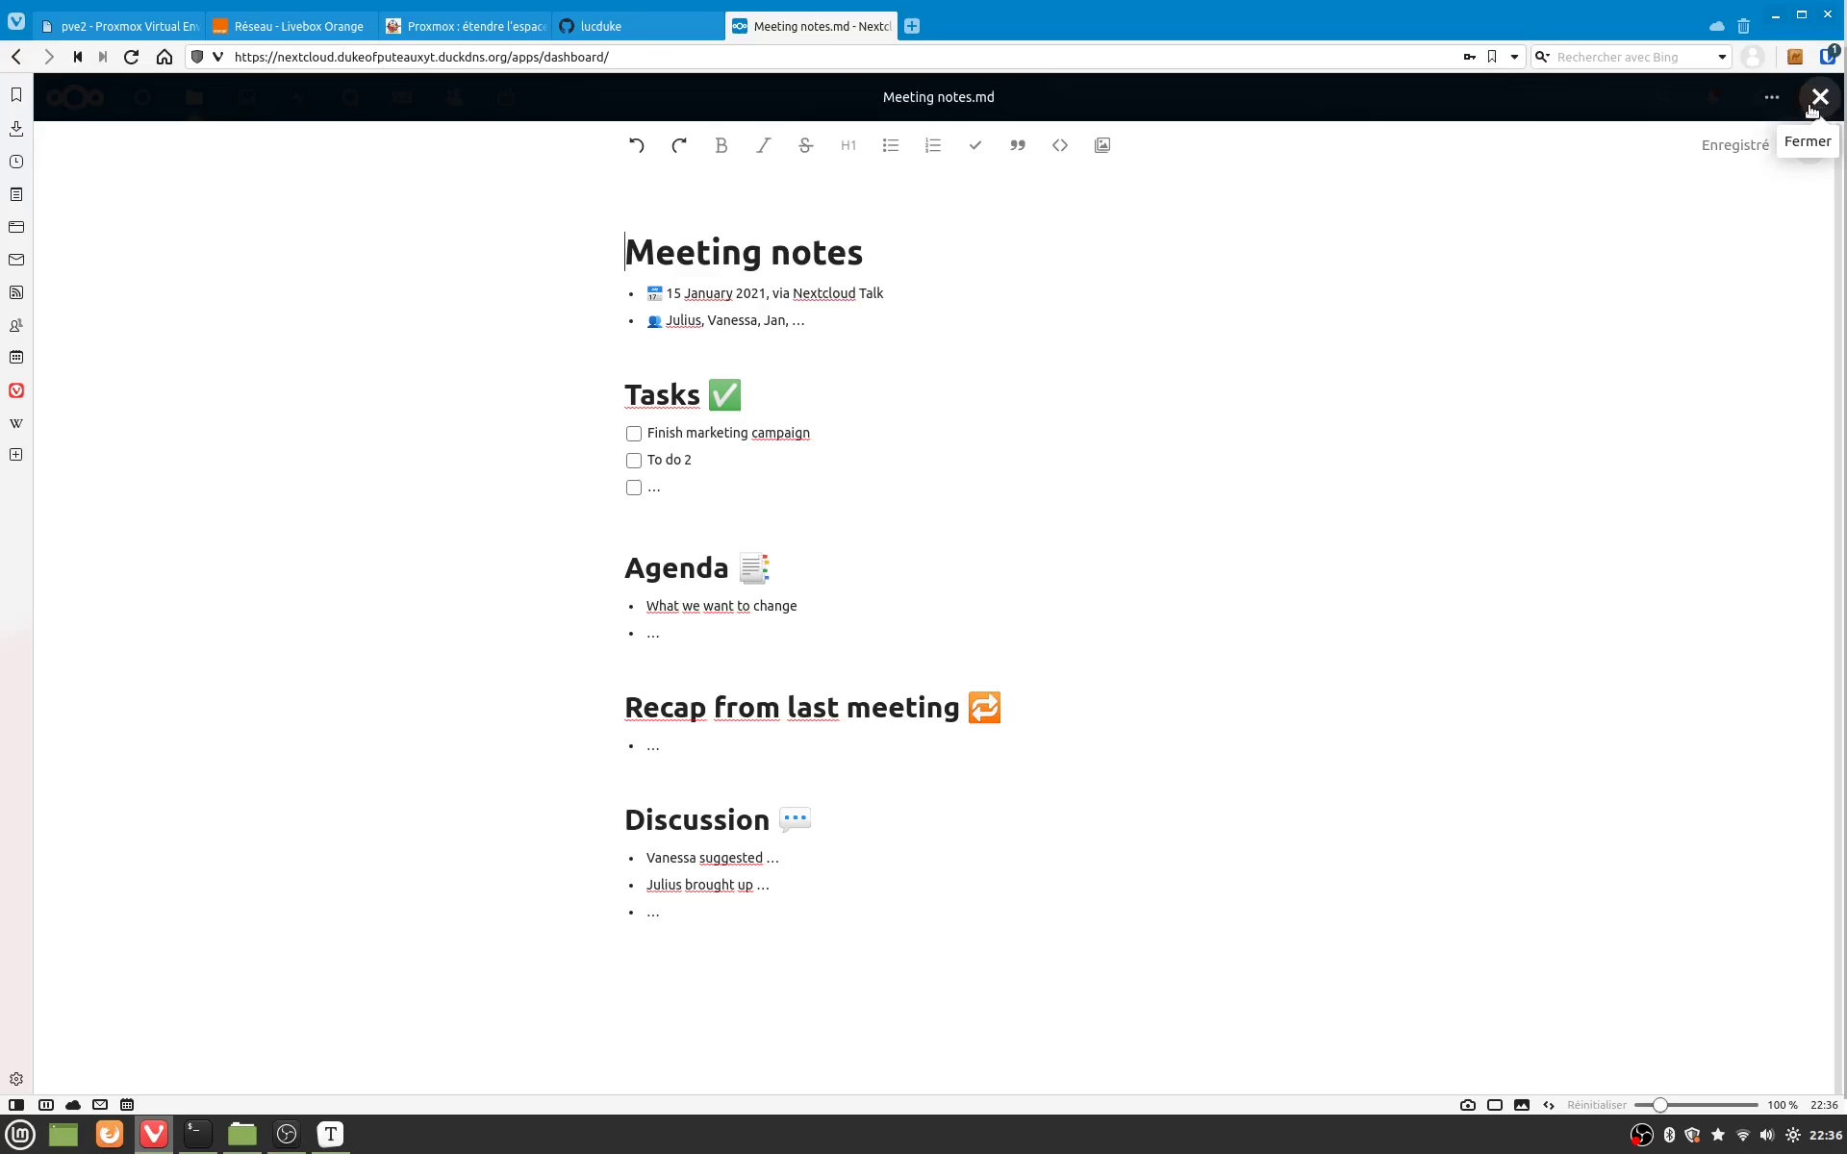
left_click(1821, 97)
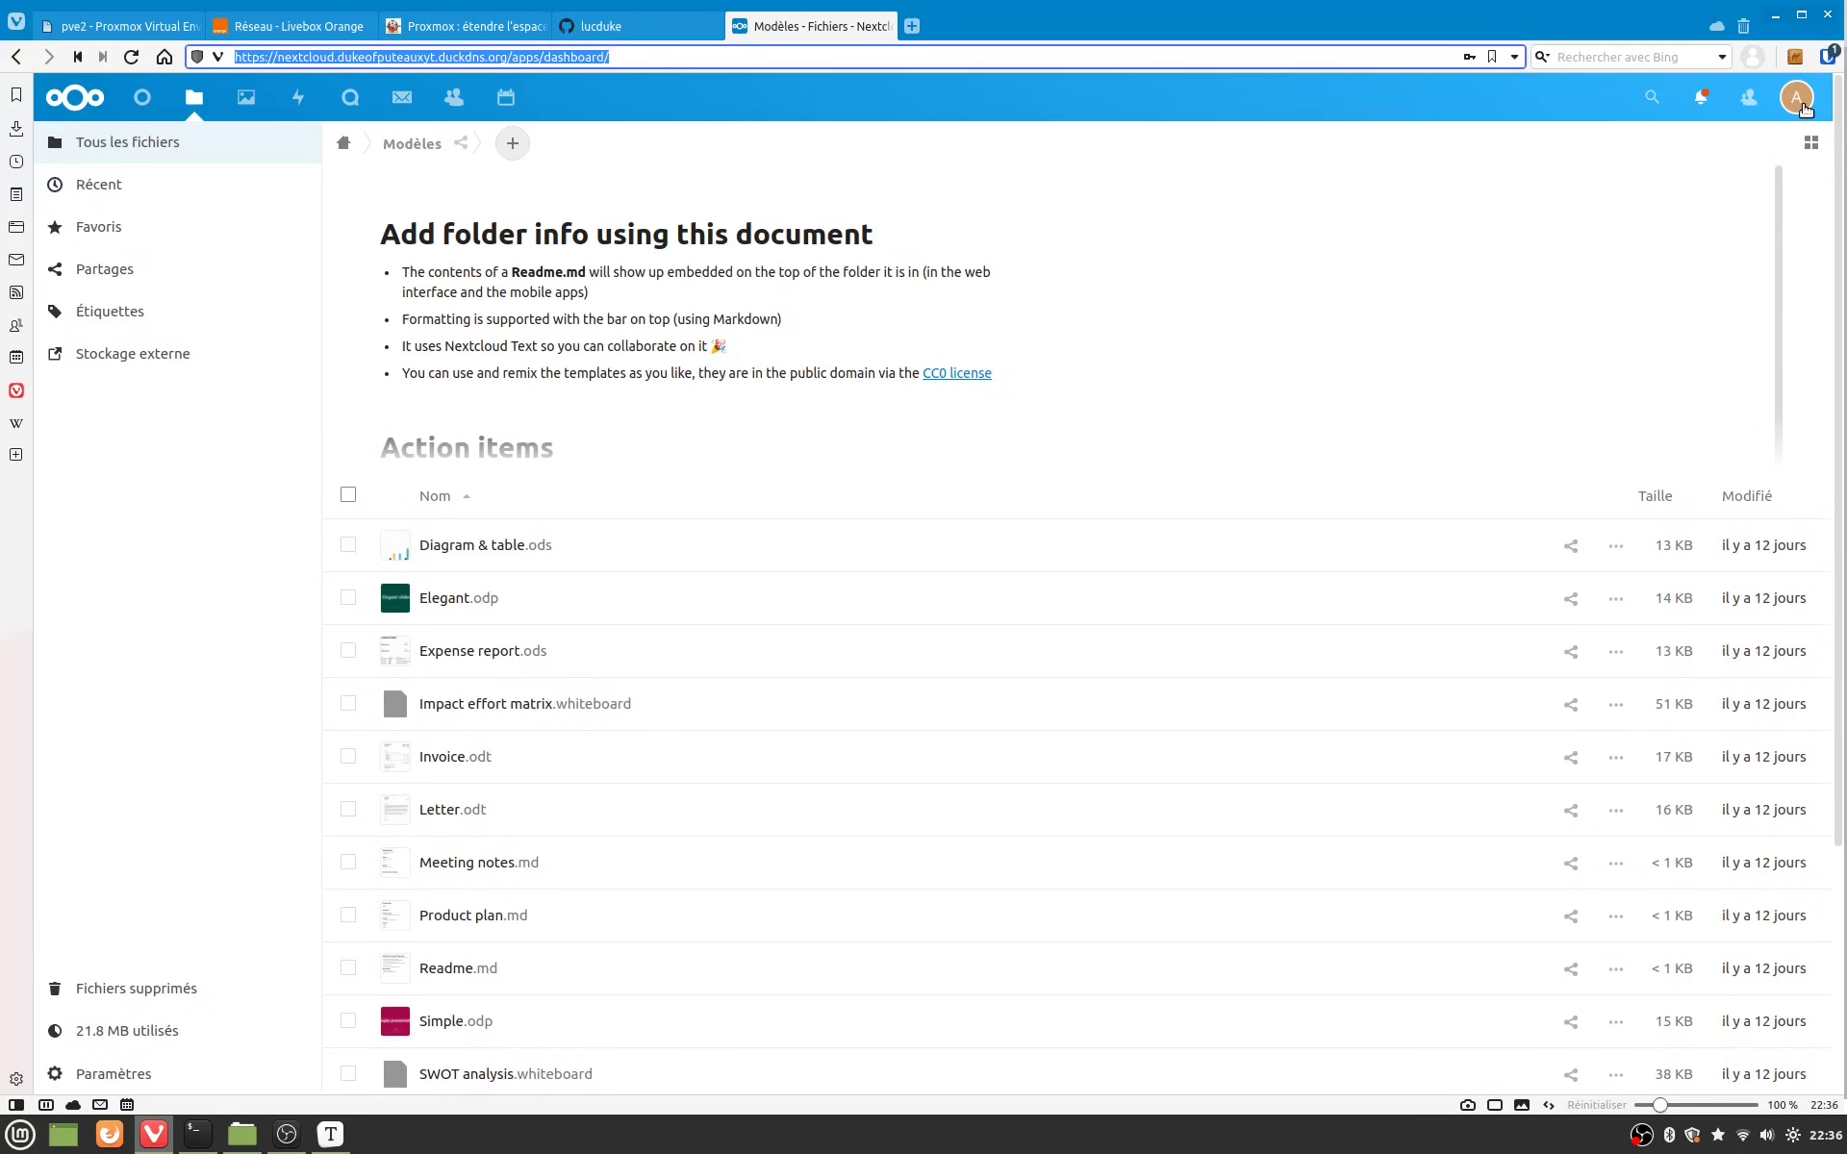
Step: In Utilisateurs, start a new user and enter its username and display name
left_click(1803, 108)
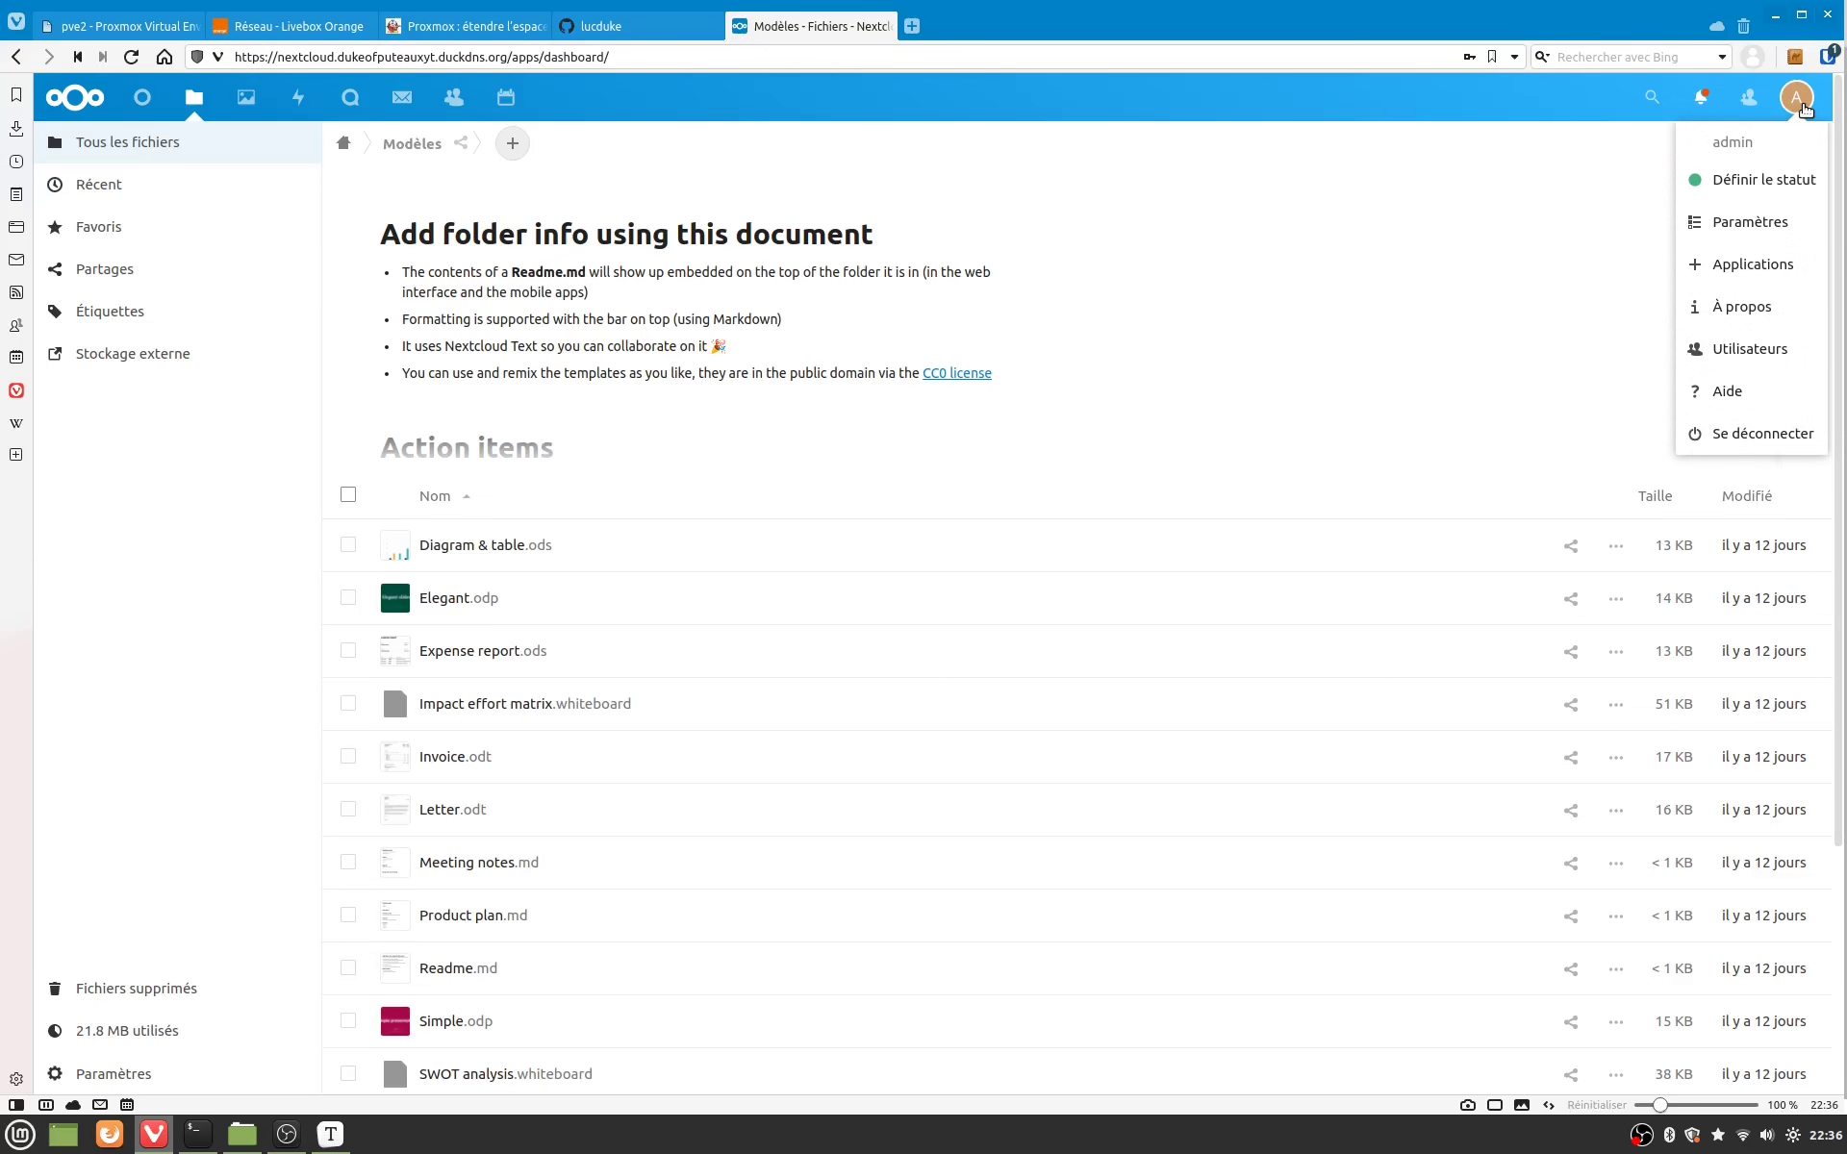
left_click(1732, 349)
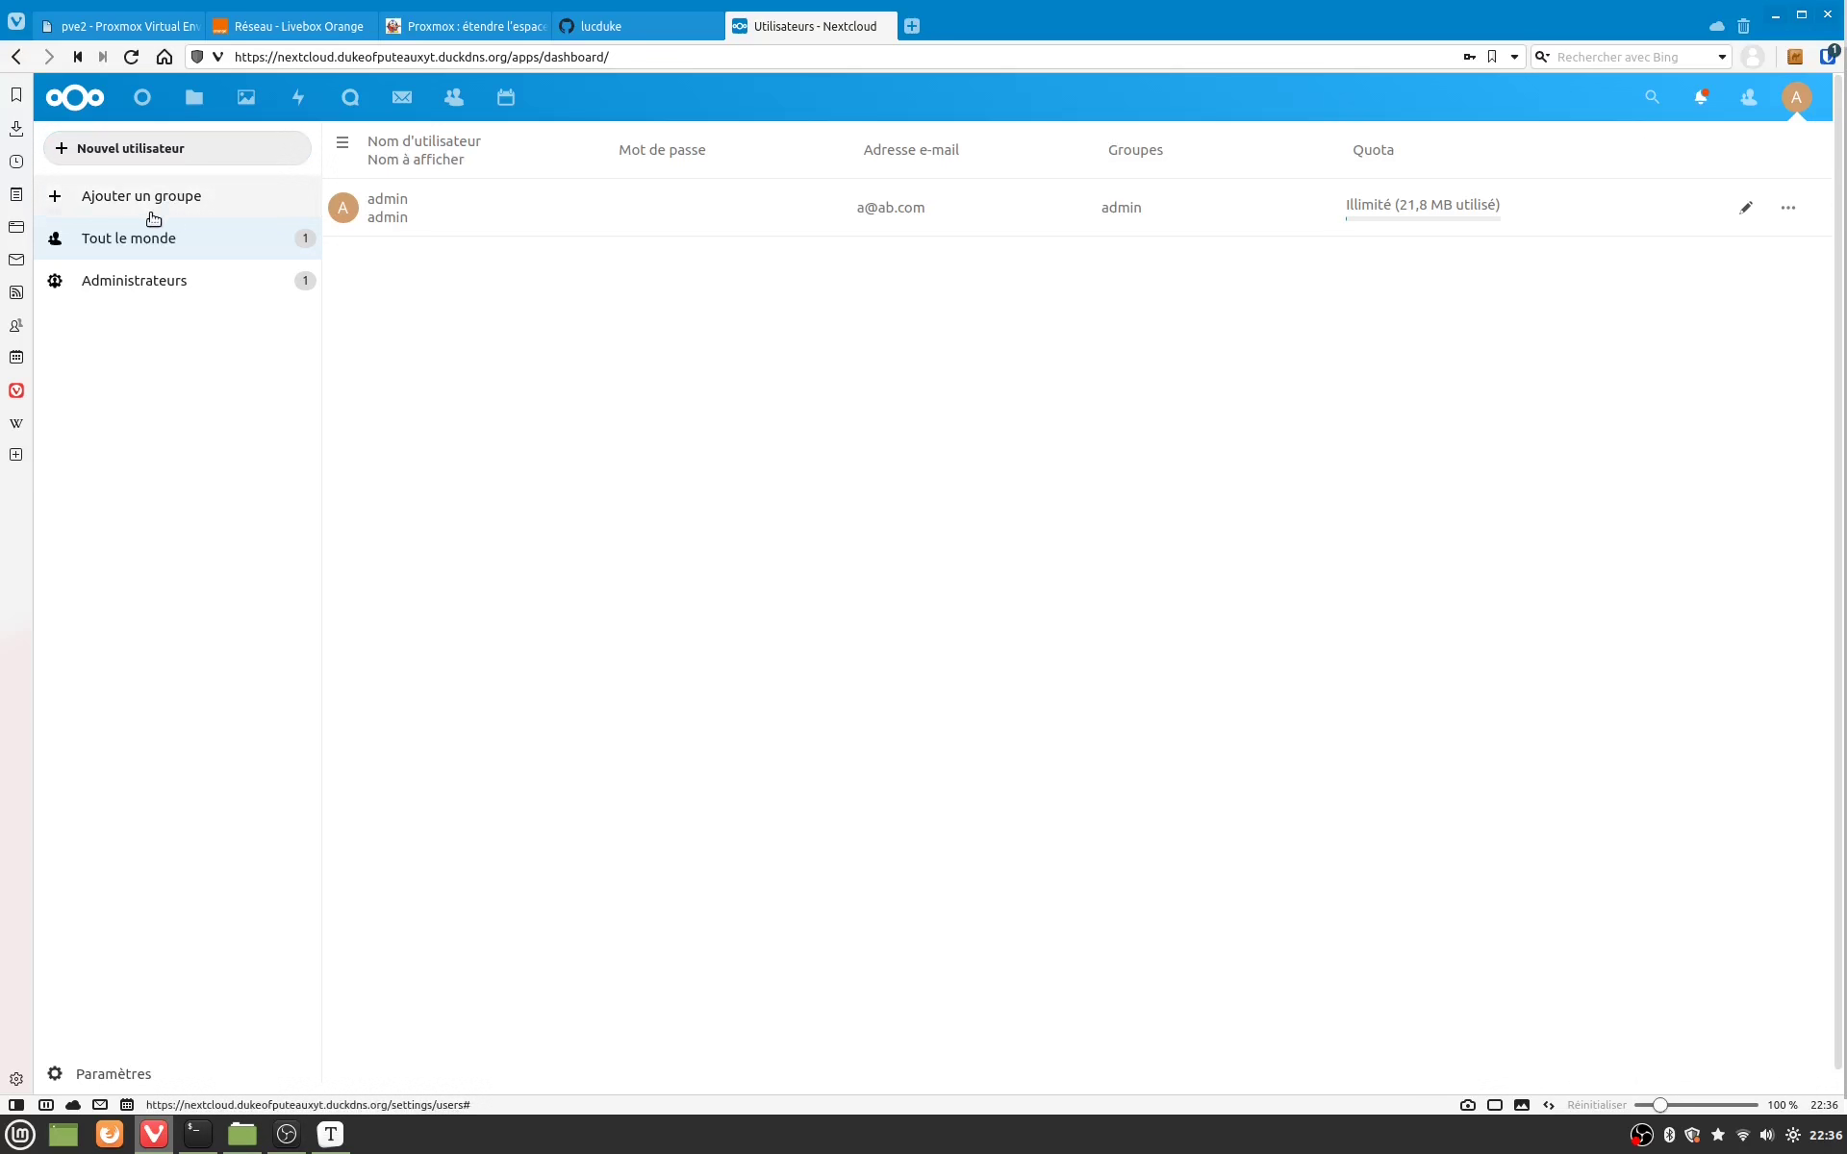
left_click(188, 157)
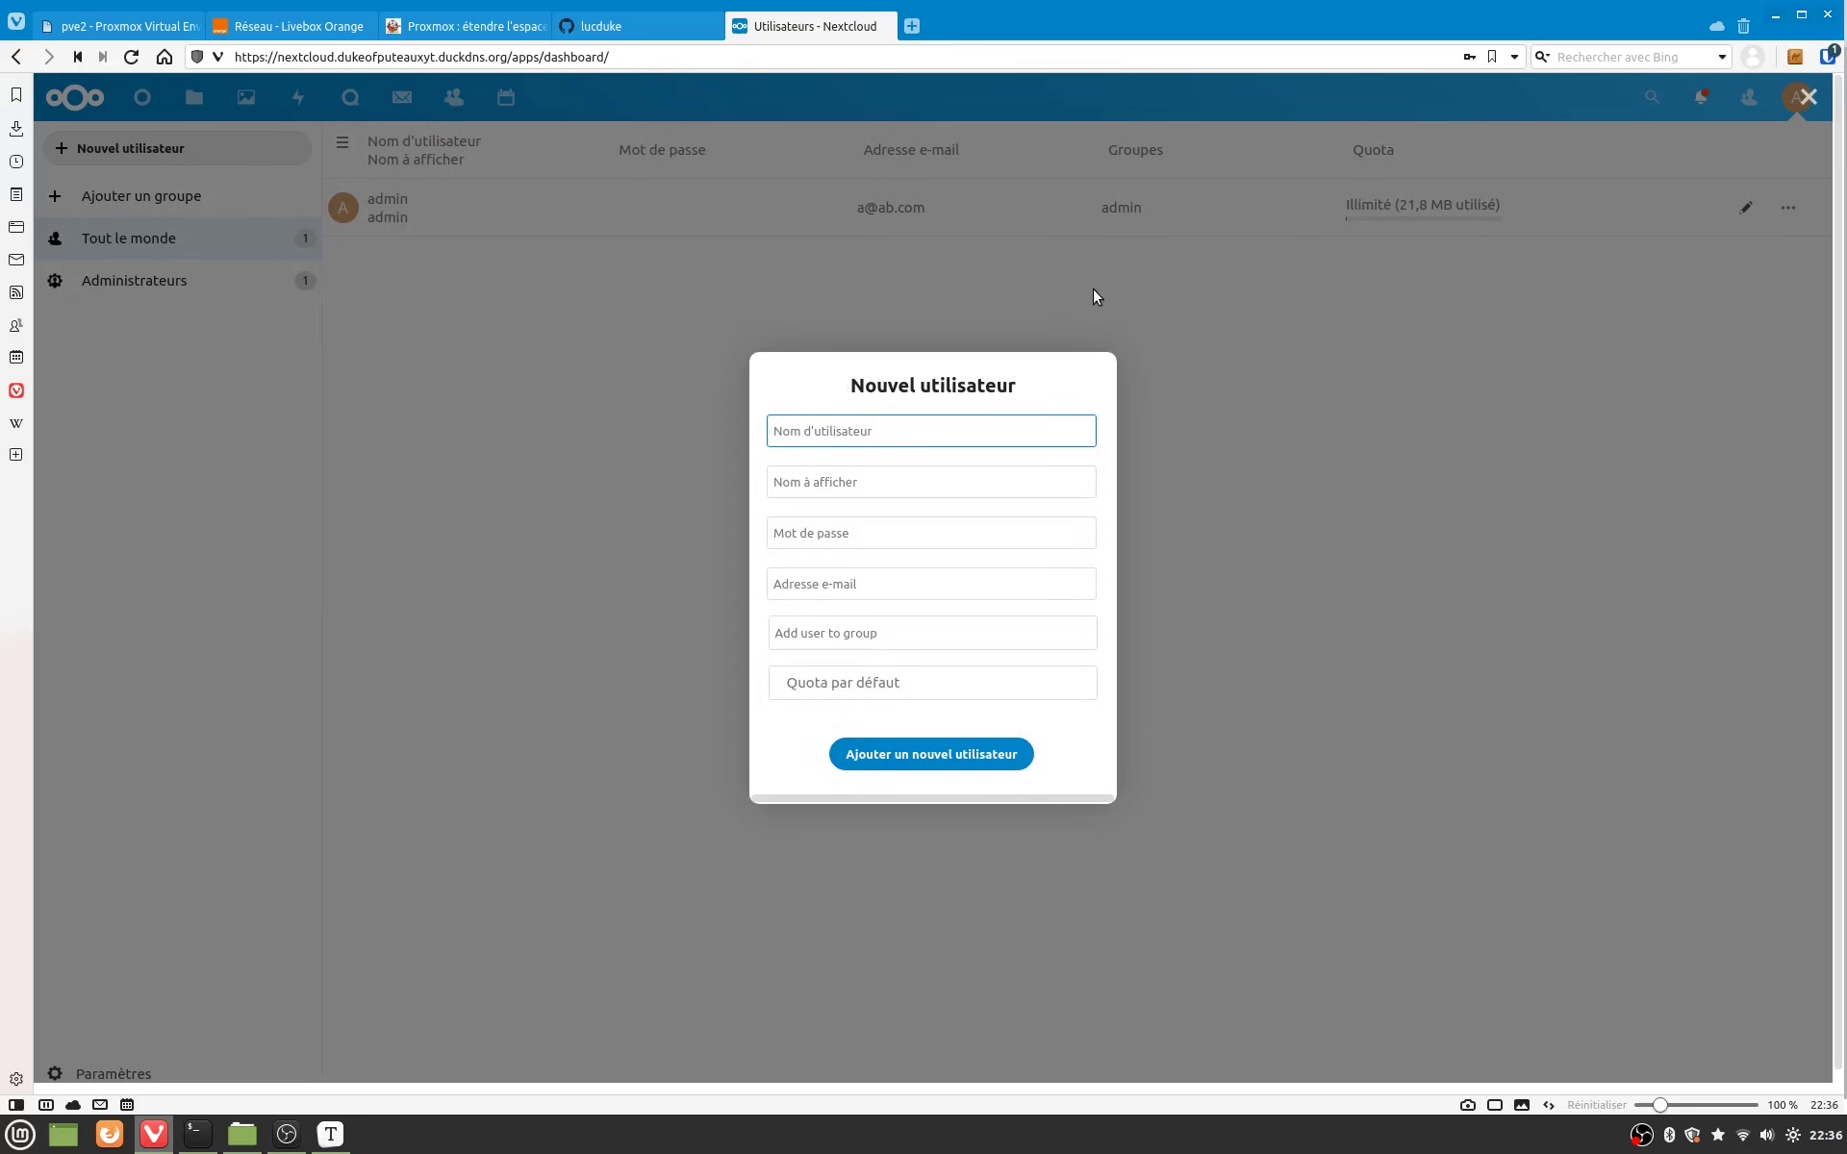
type("christophe")
key("Tab")
type("C")
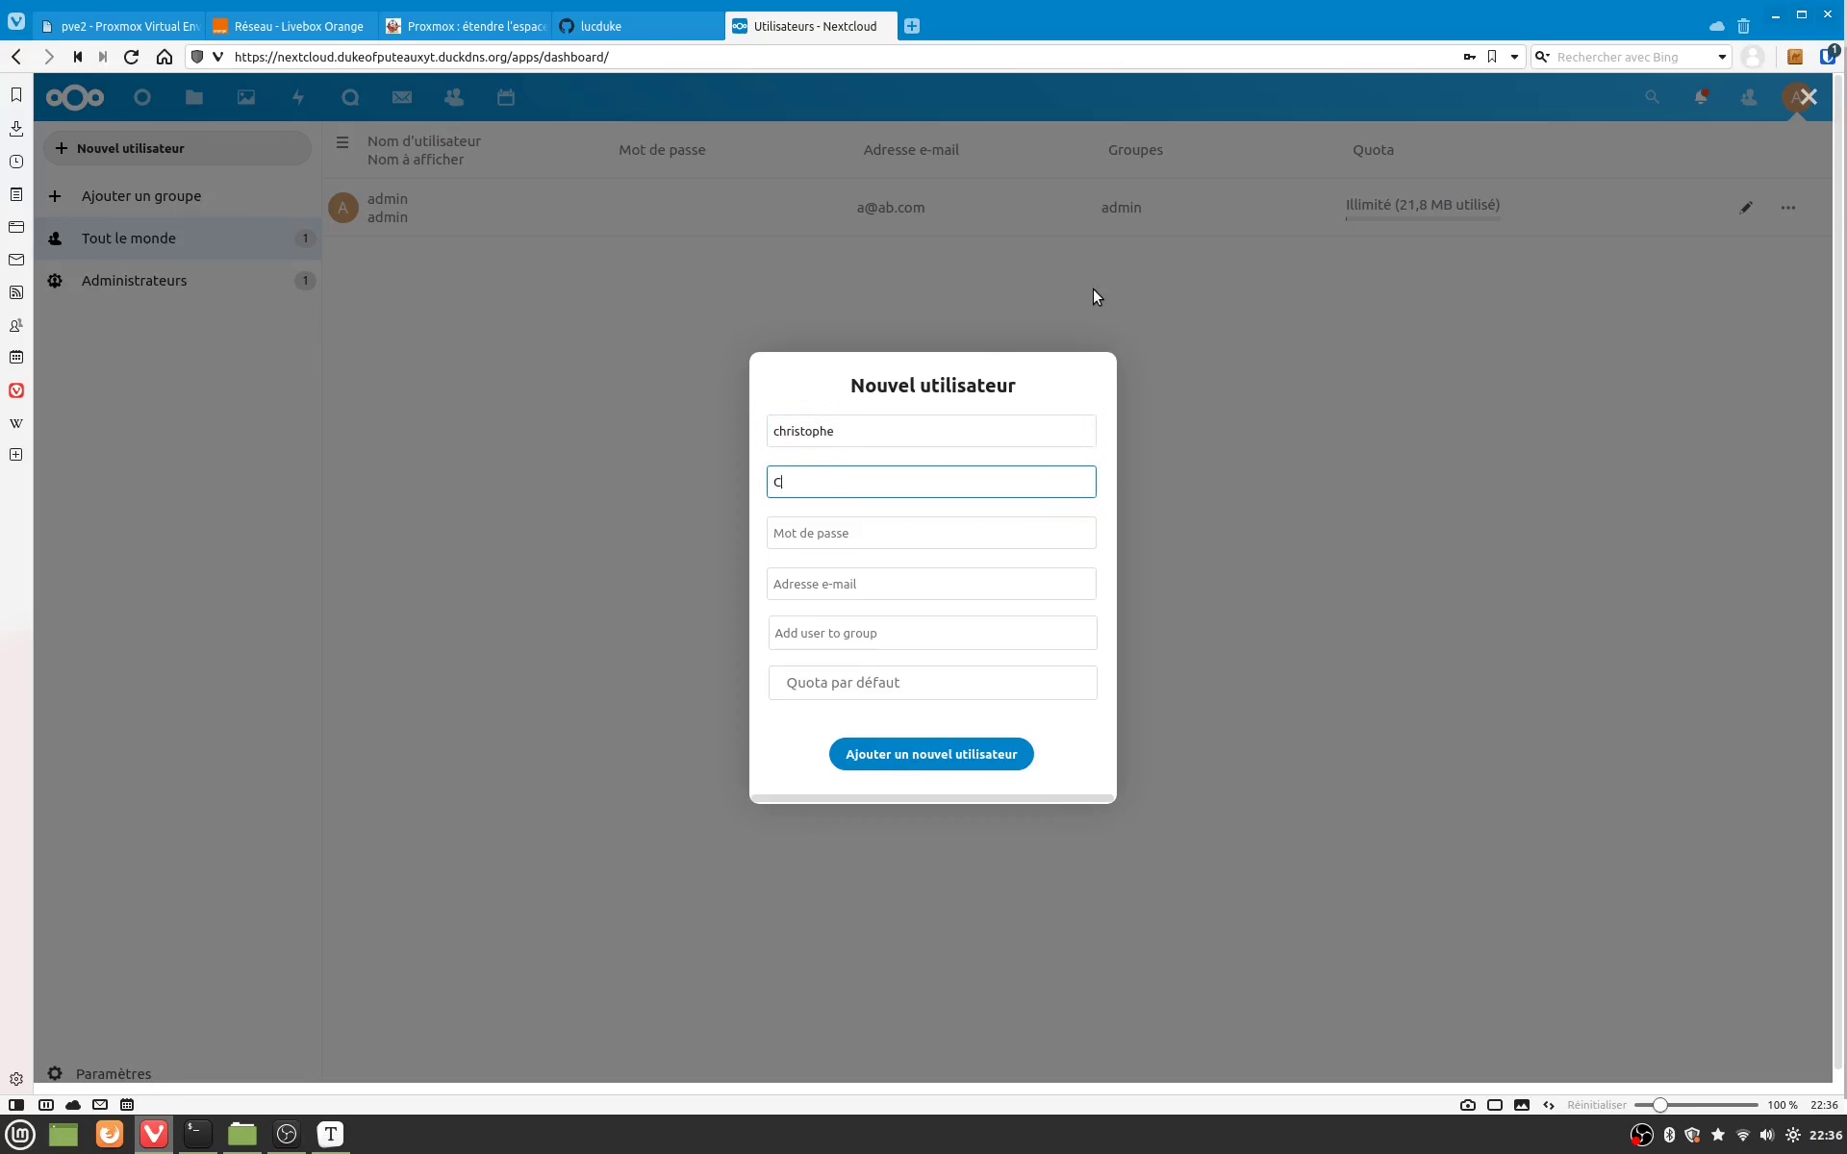
type("hris")
key("Tab")
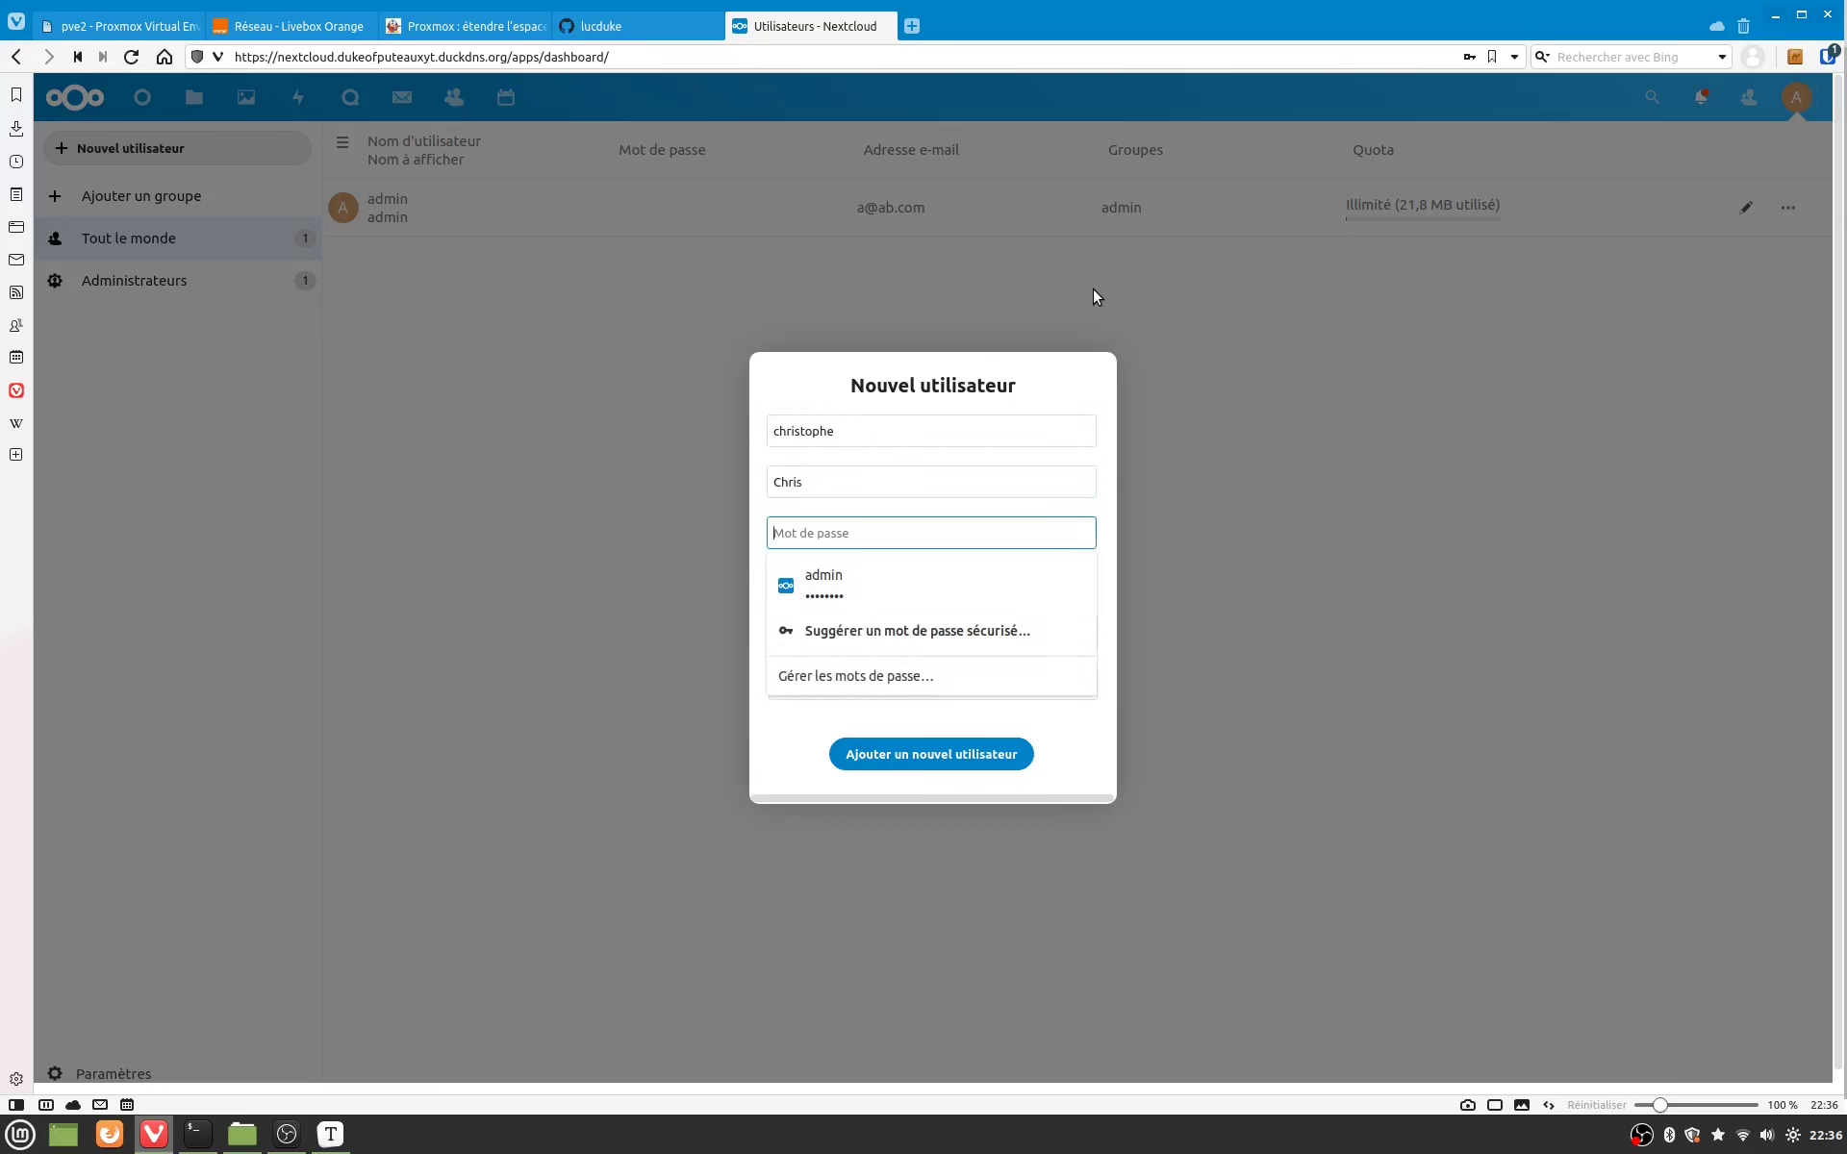
Step: Enter the new user's password and e-mail, set quota Illimité, and create the account
key("Tab")
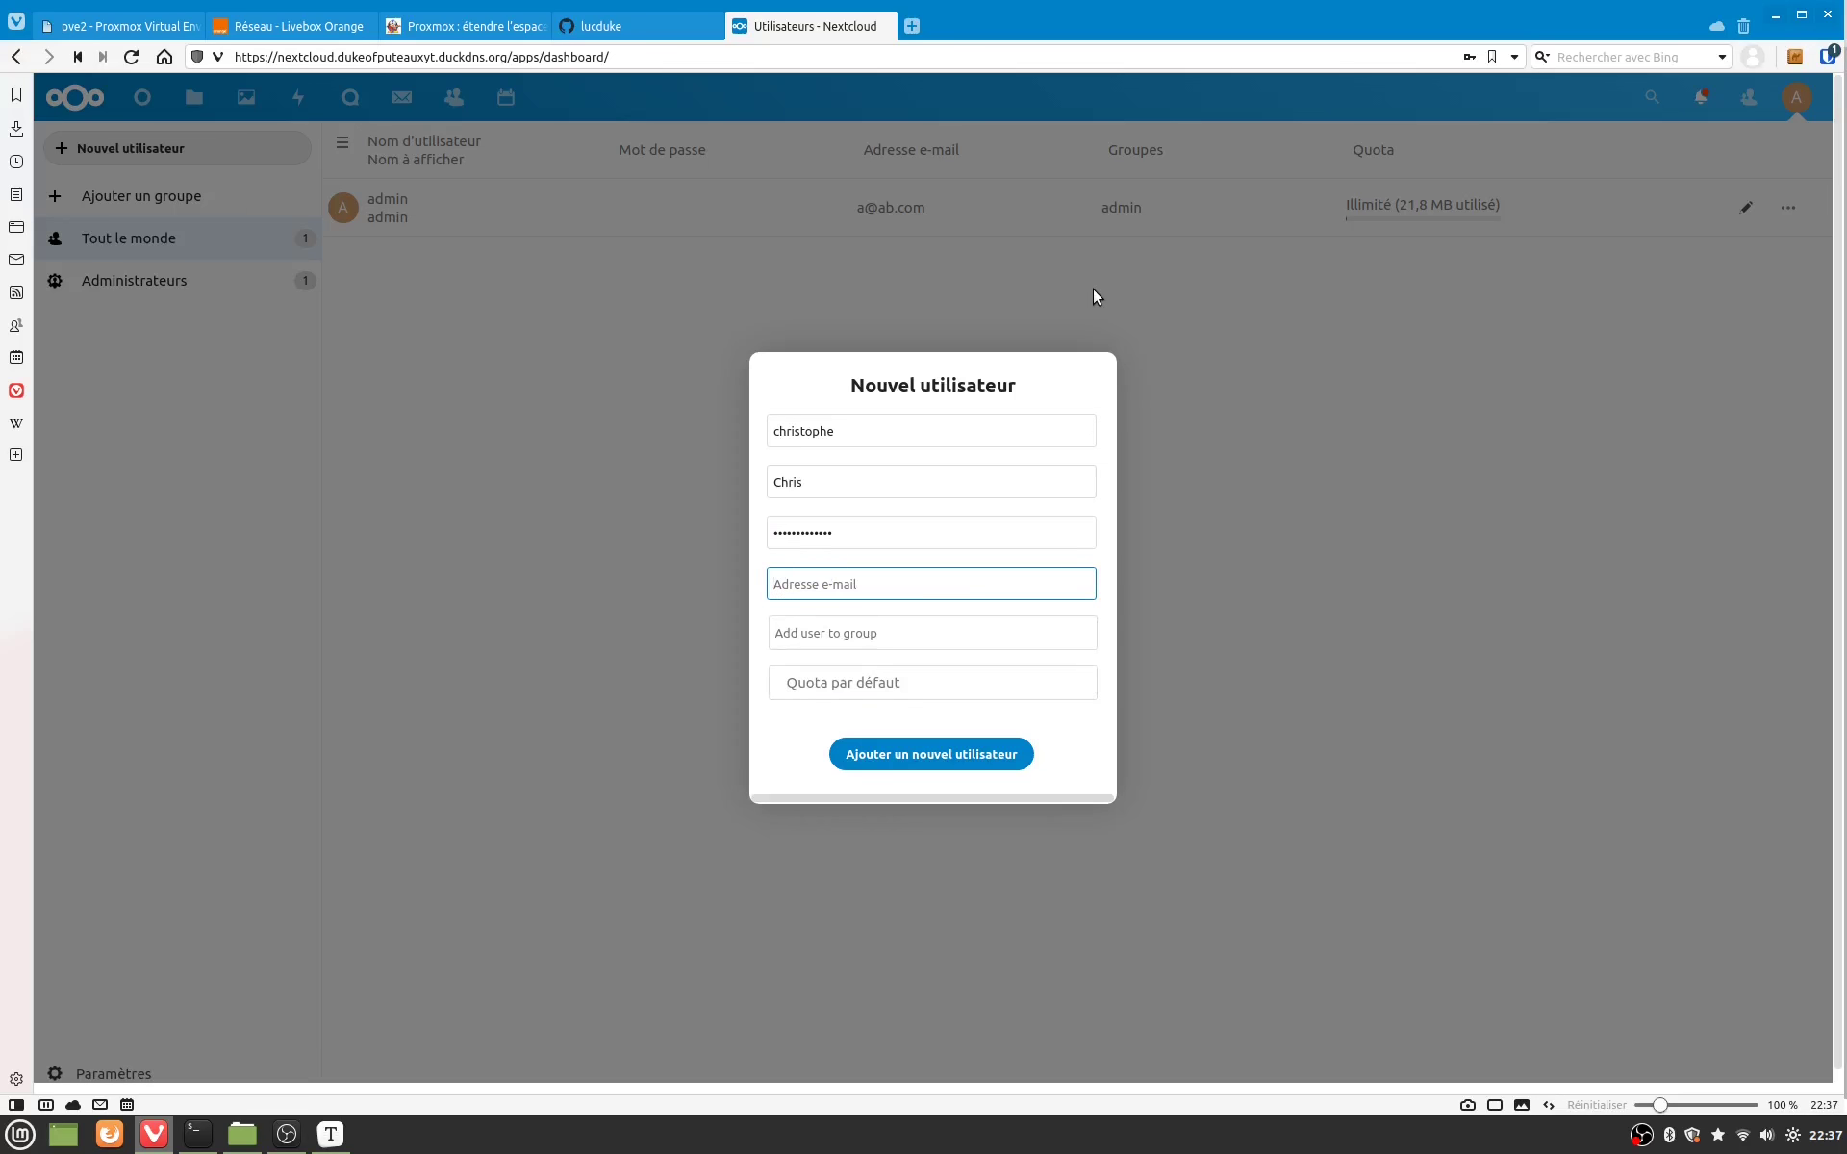
key("Tab")
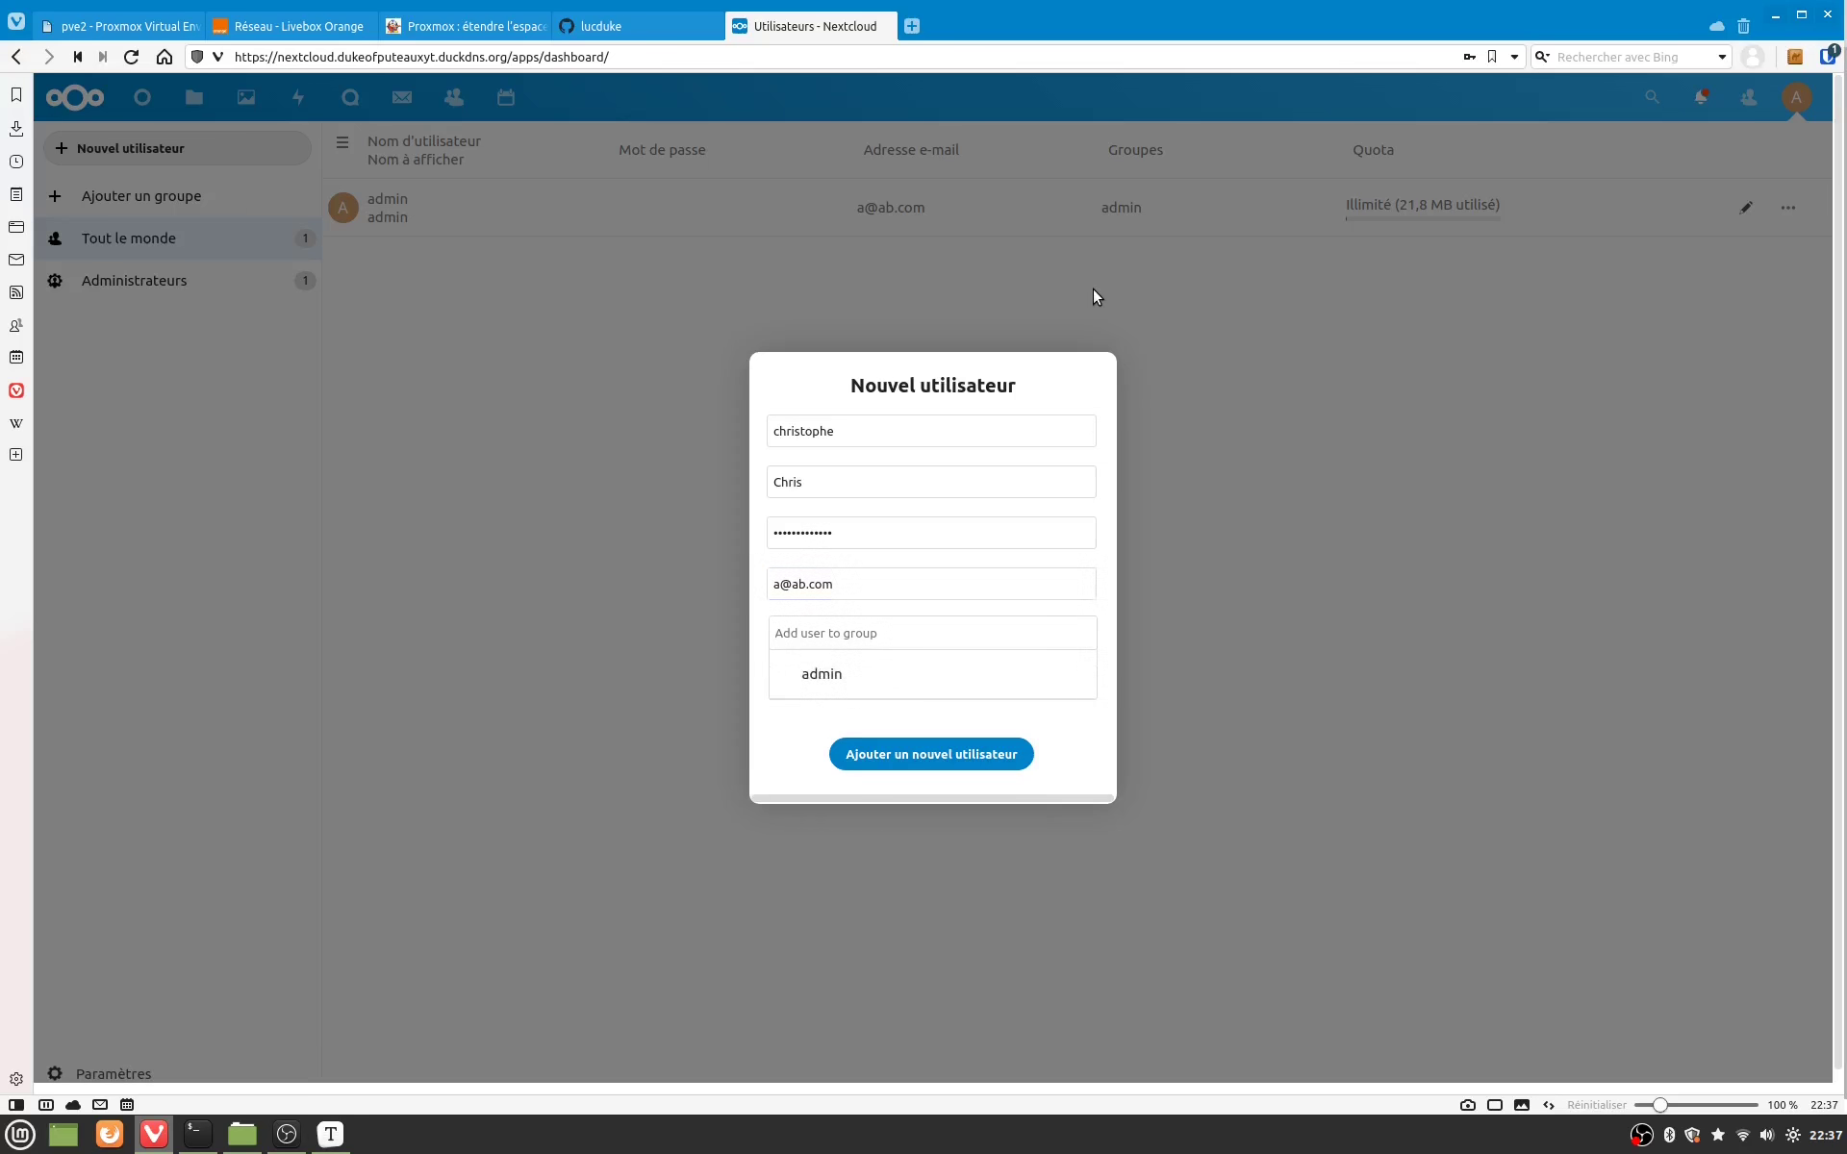
key("Tab")
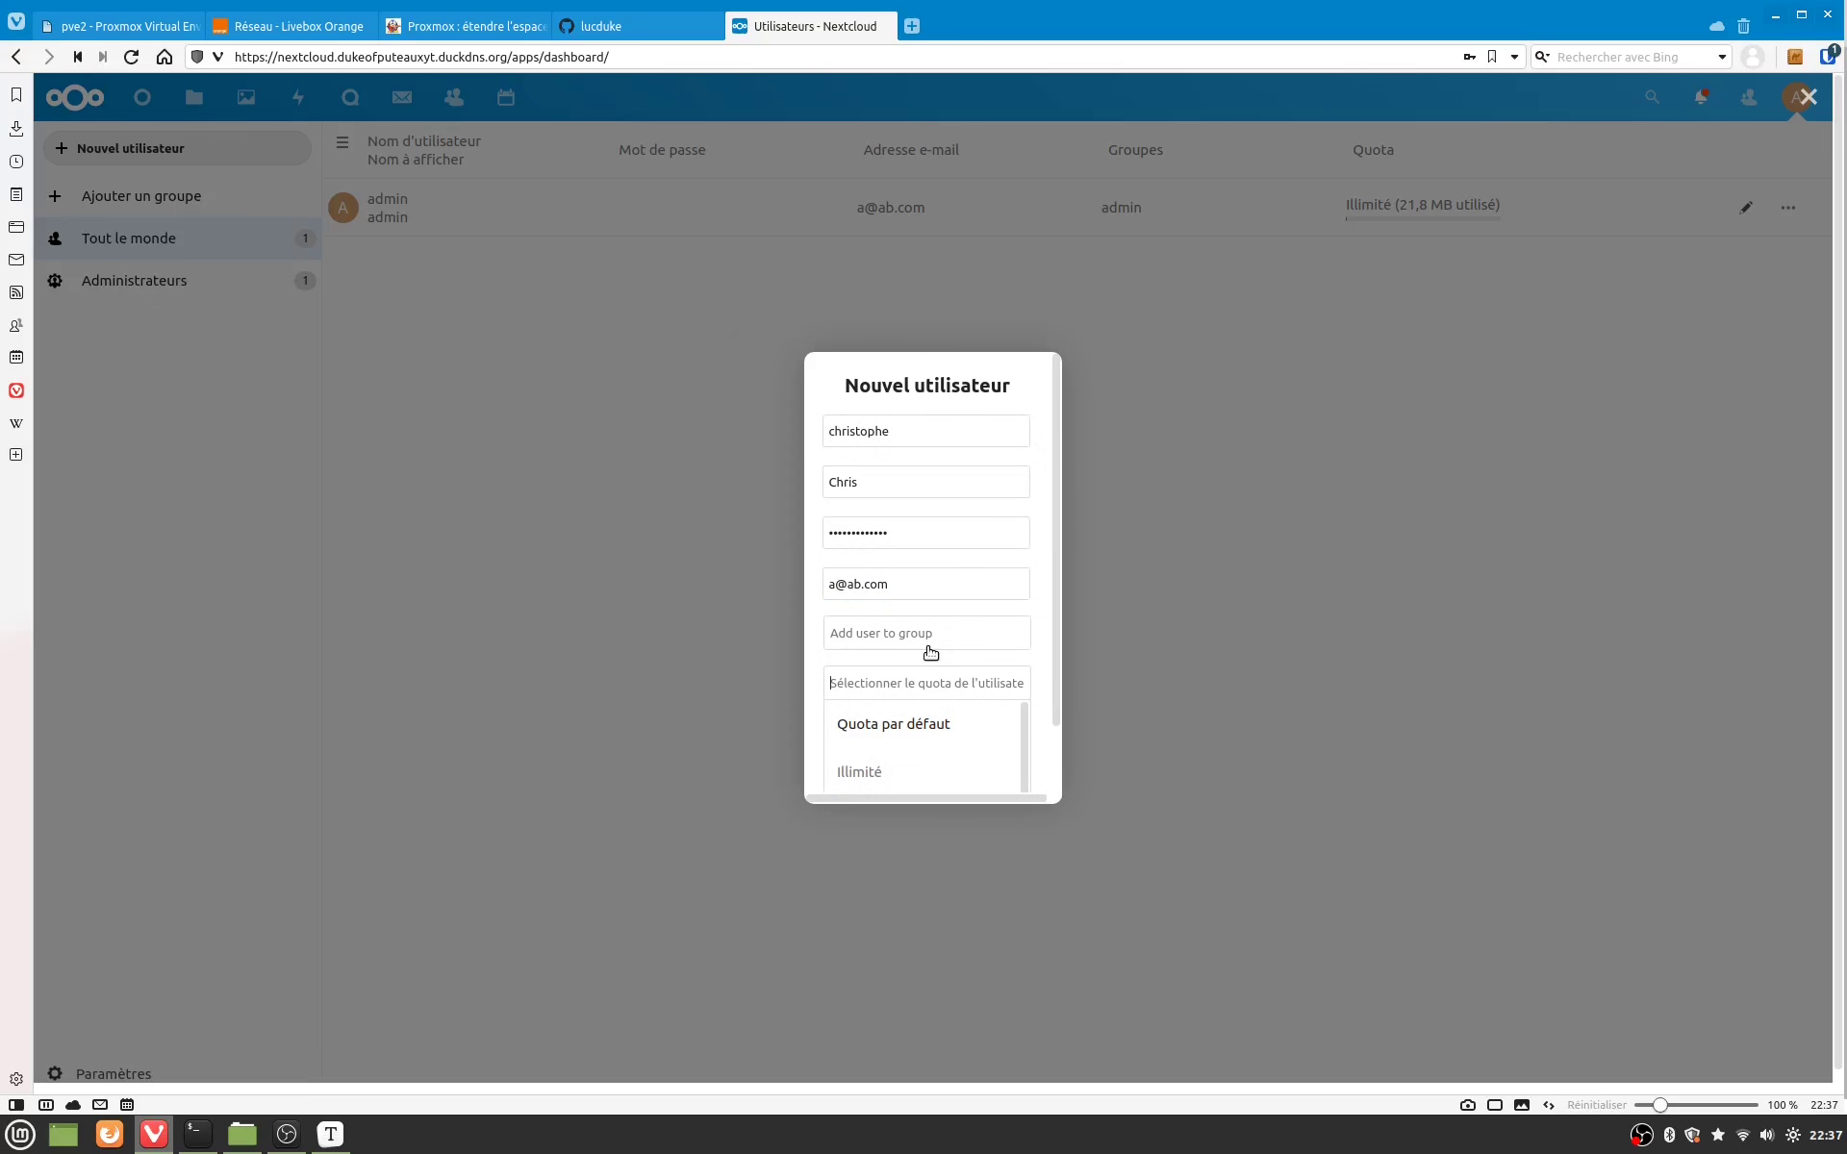
left_click(862, 772)
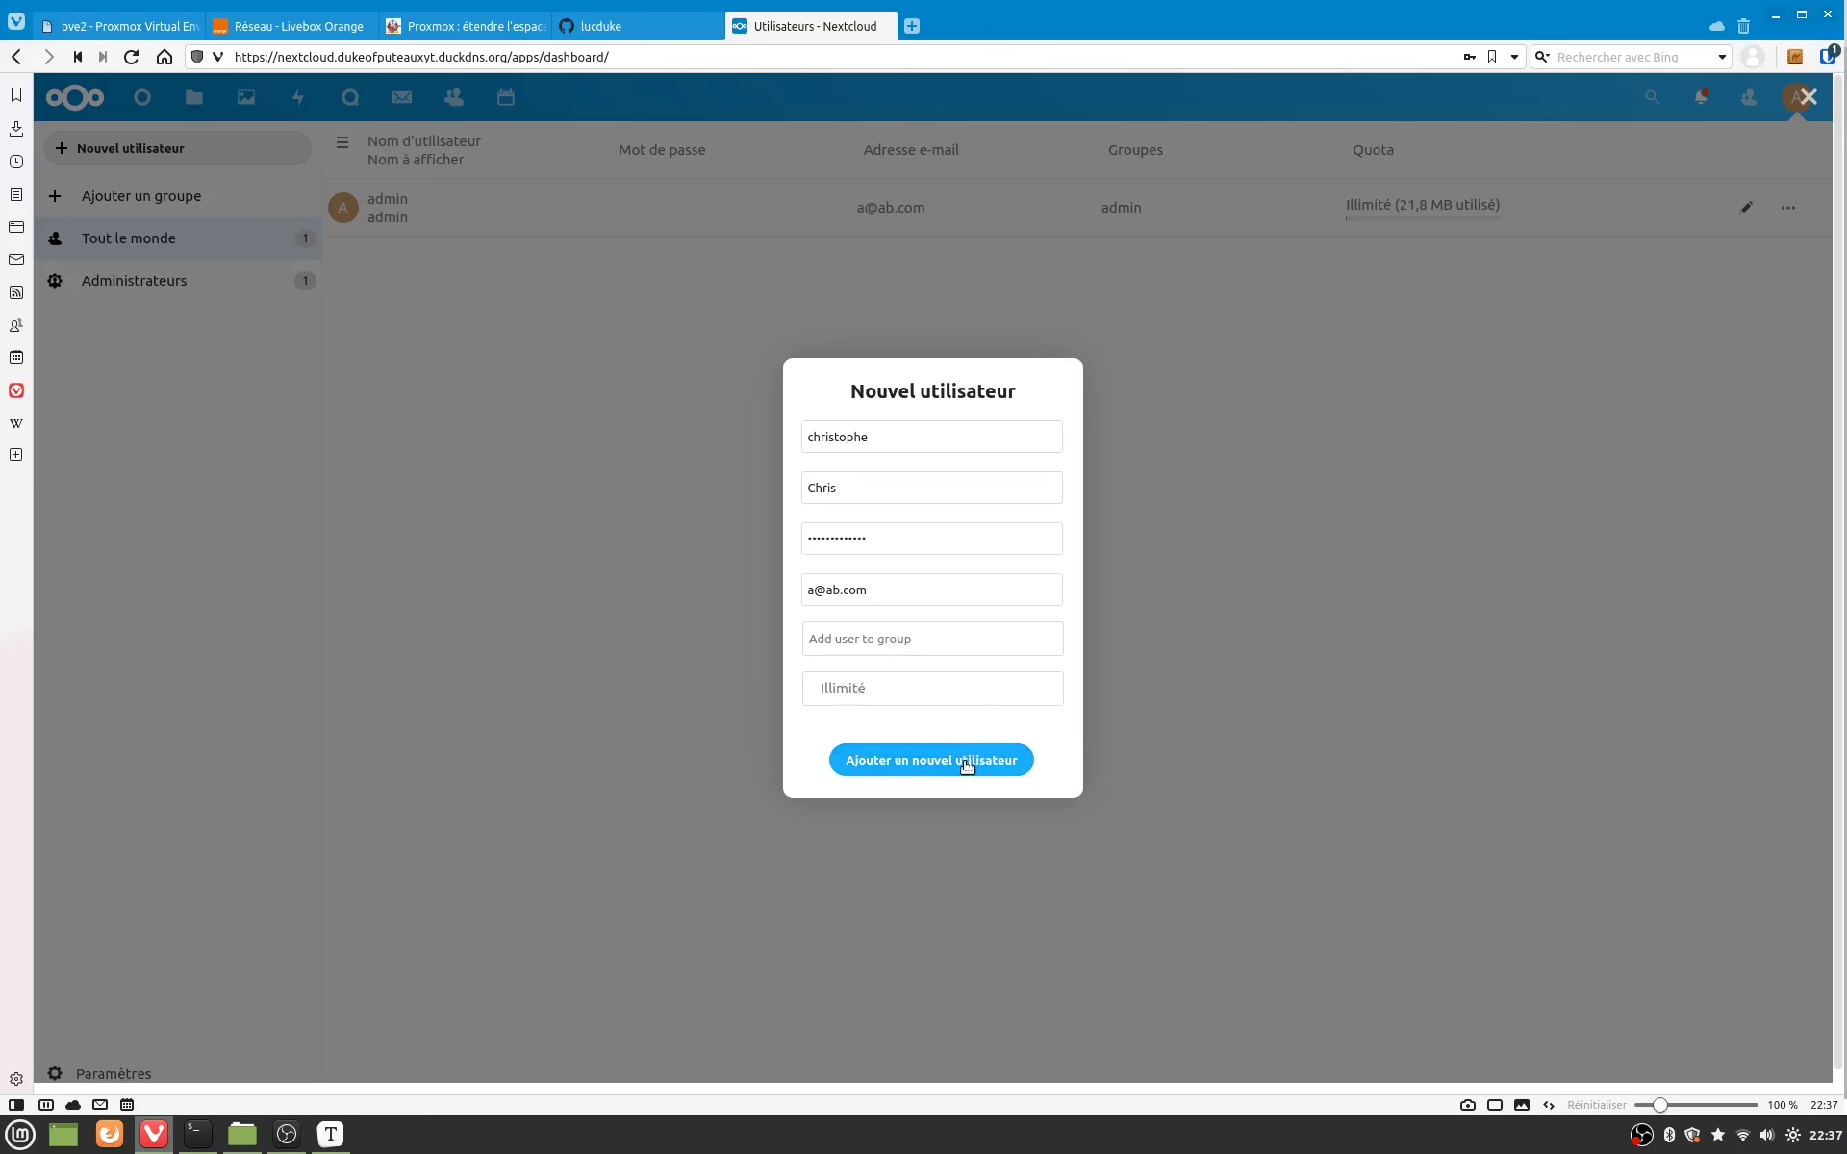
left_click(967, 763)
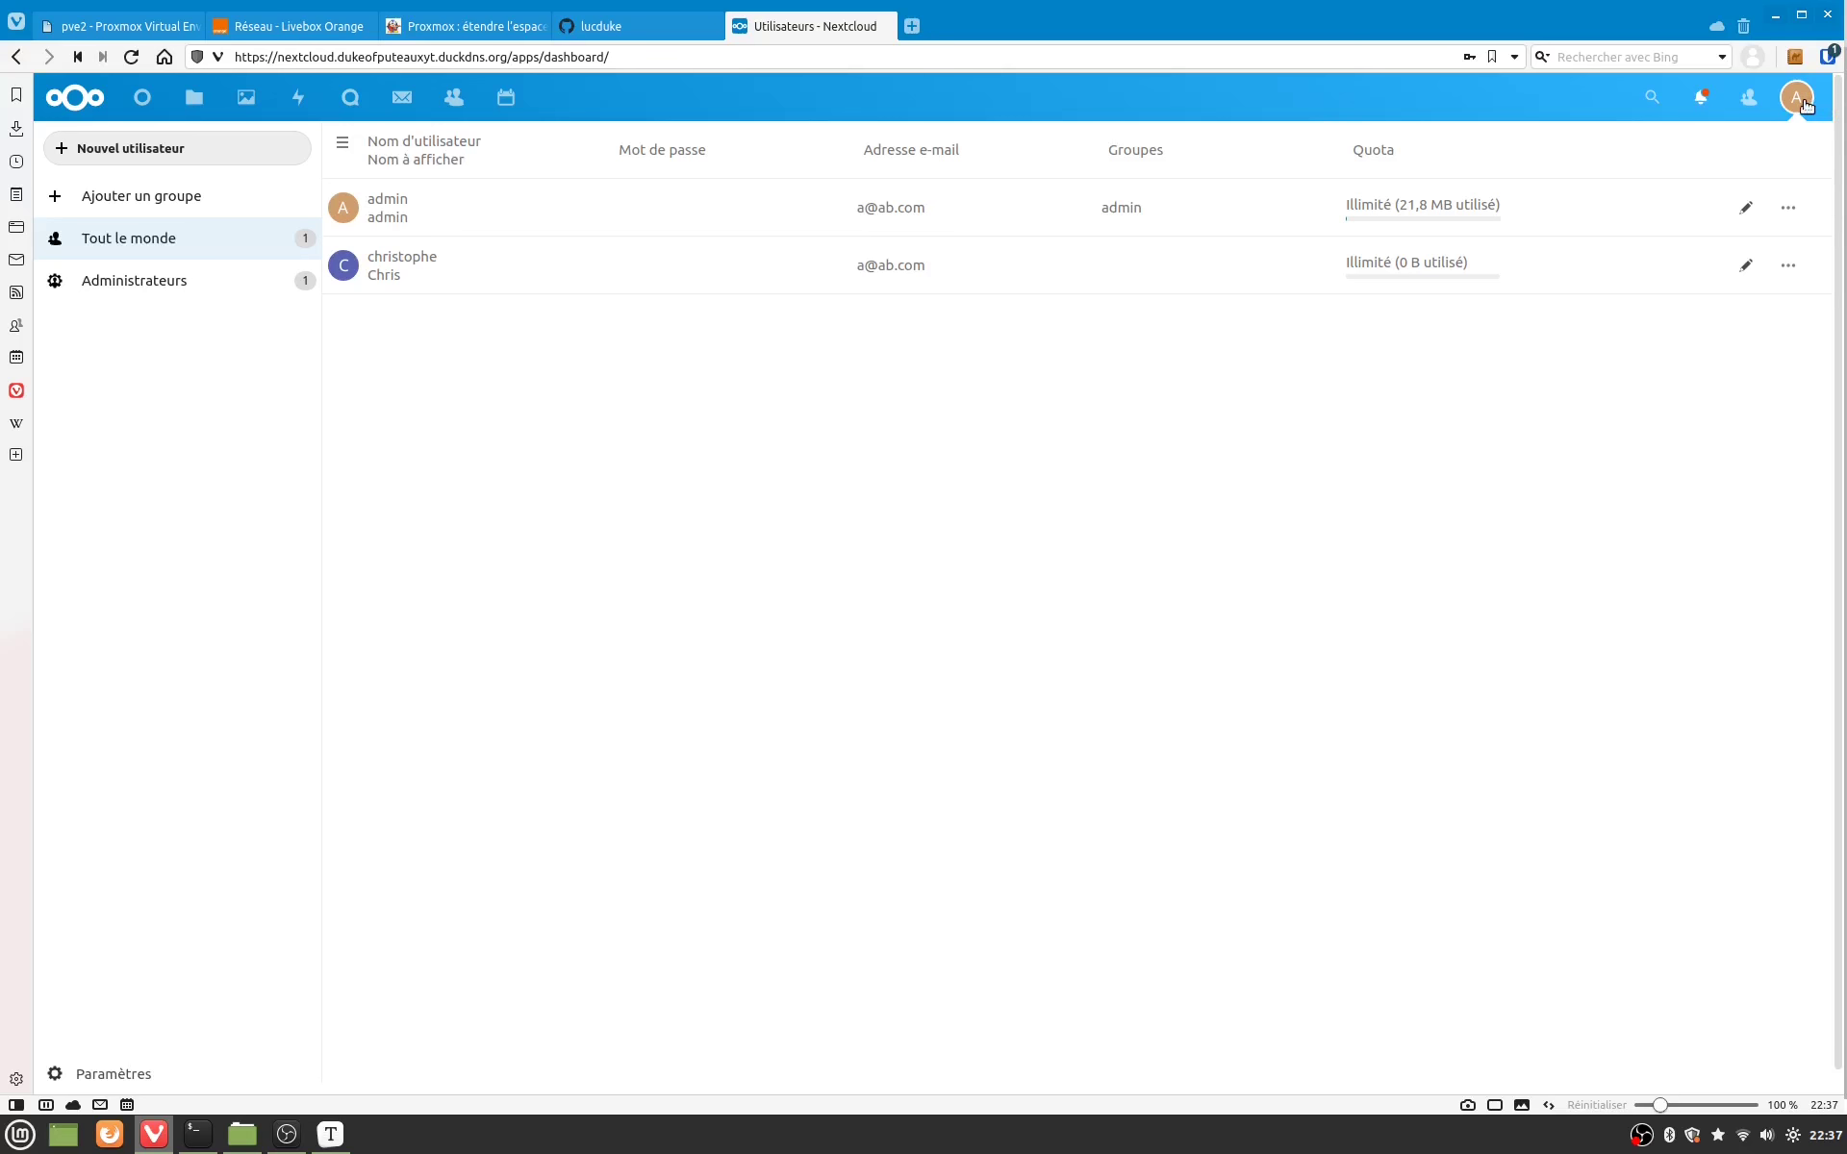
Step: In Applications, press Désactiver on Collabora Online and on its Built-in CODE Server
left_click(1796, 97)
left_click(1773, 281)
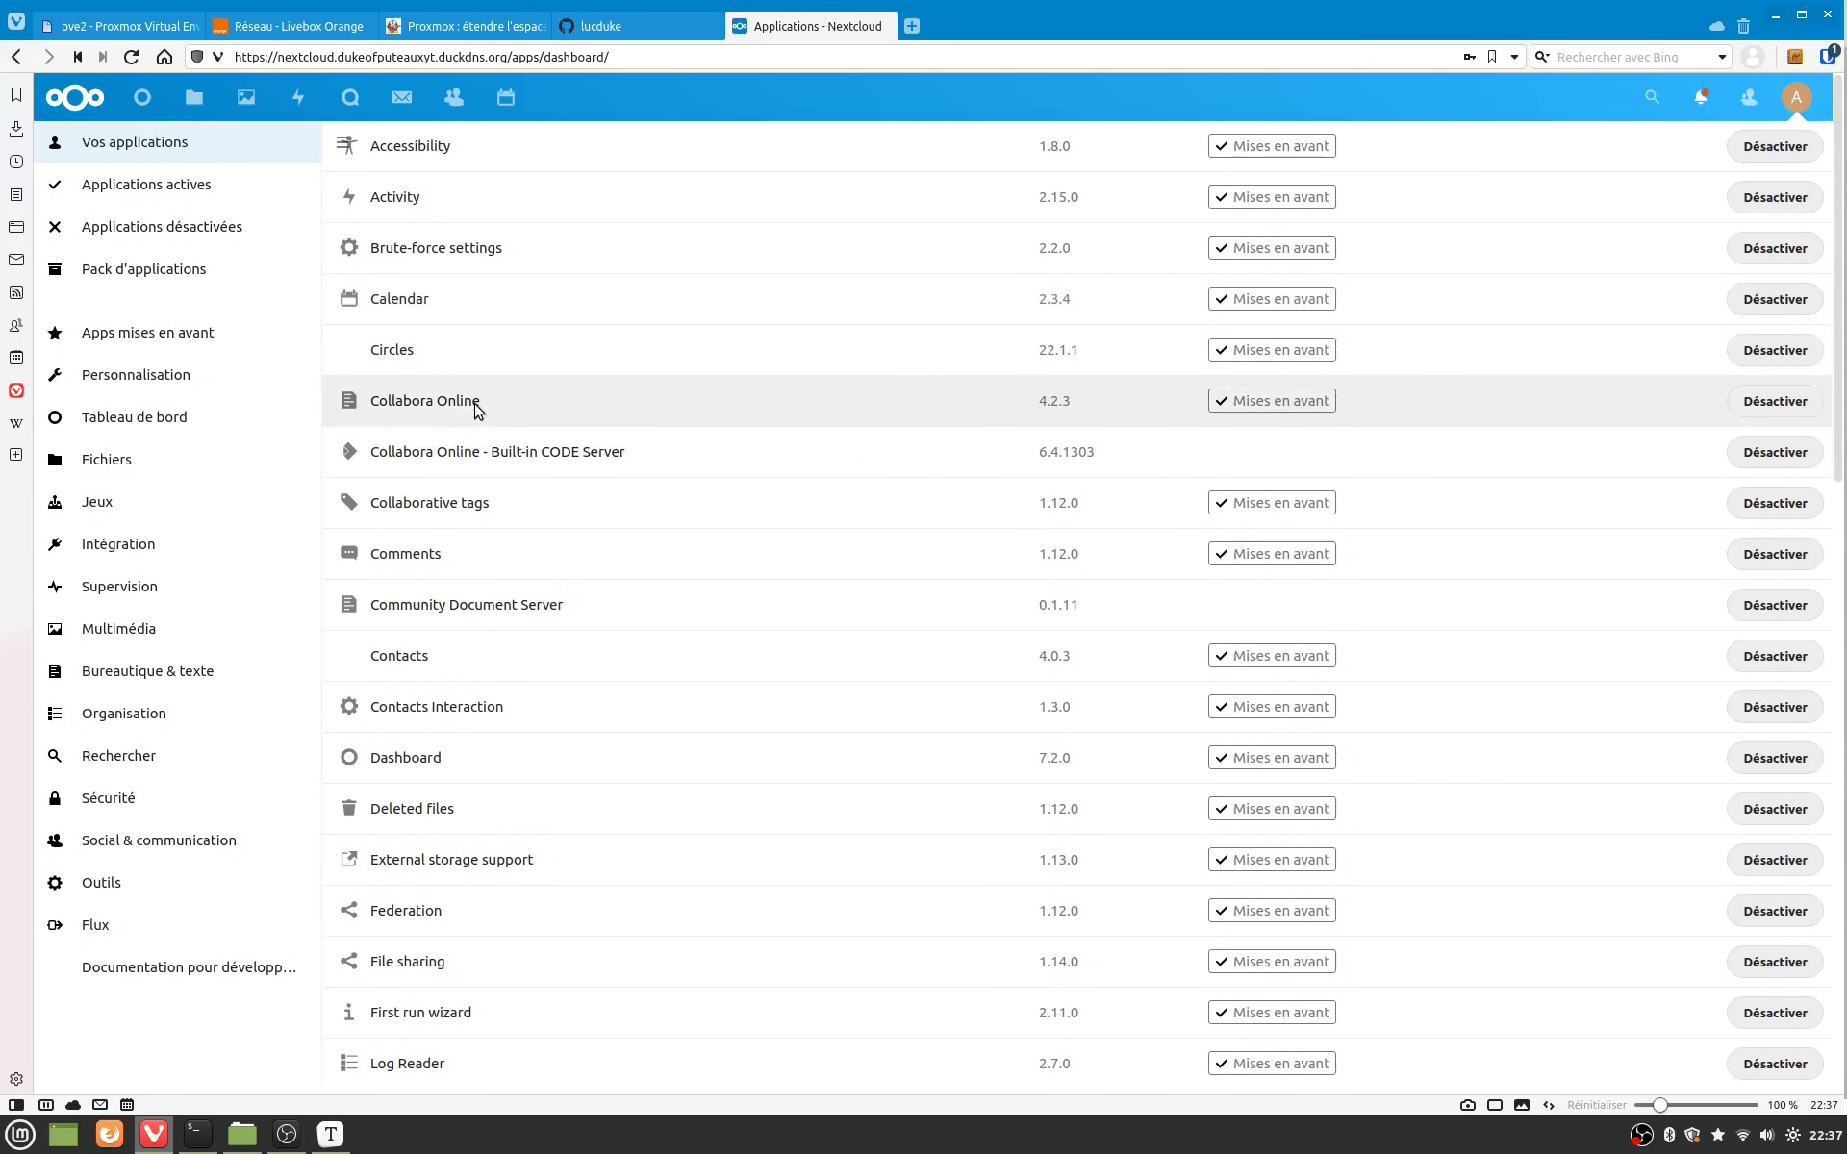
left_click(567, 408)
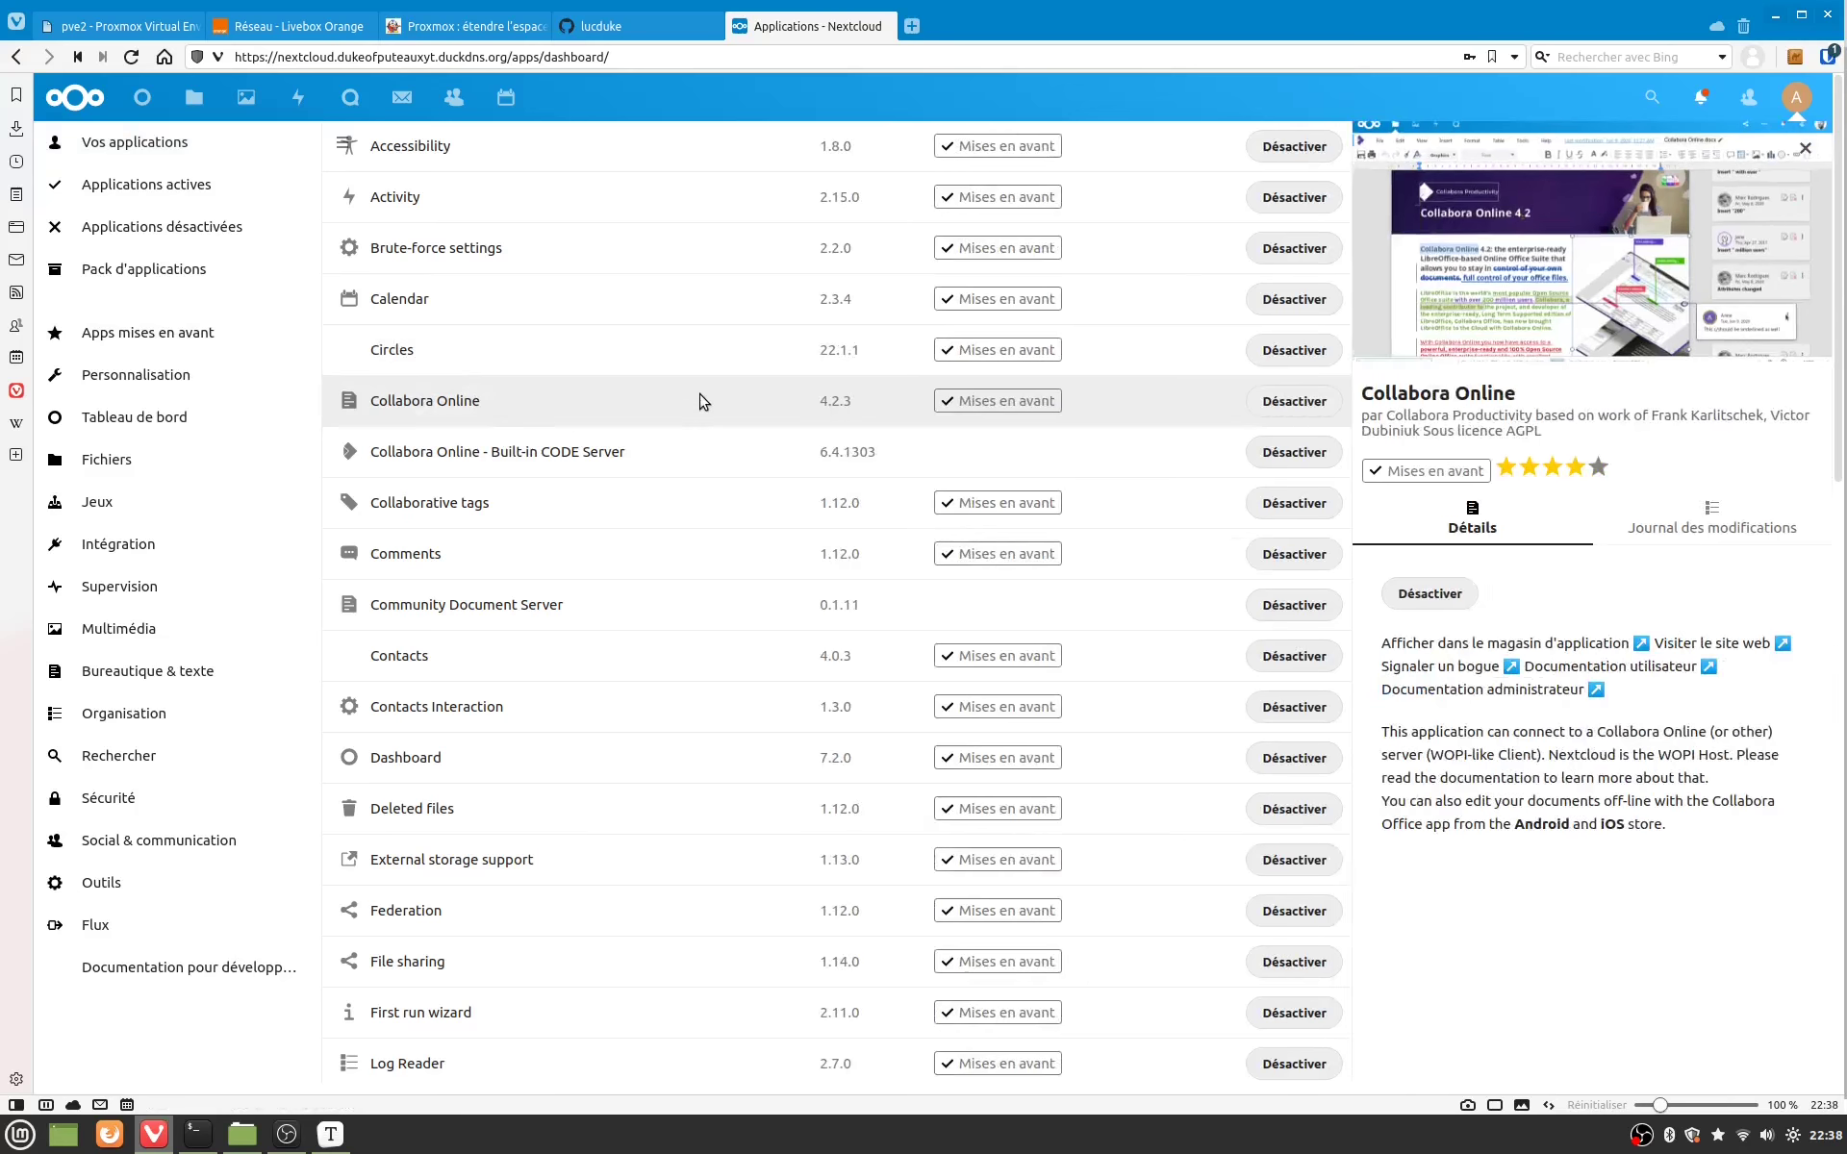
left_click(1428, 594)
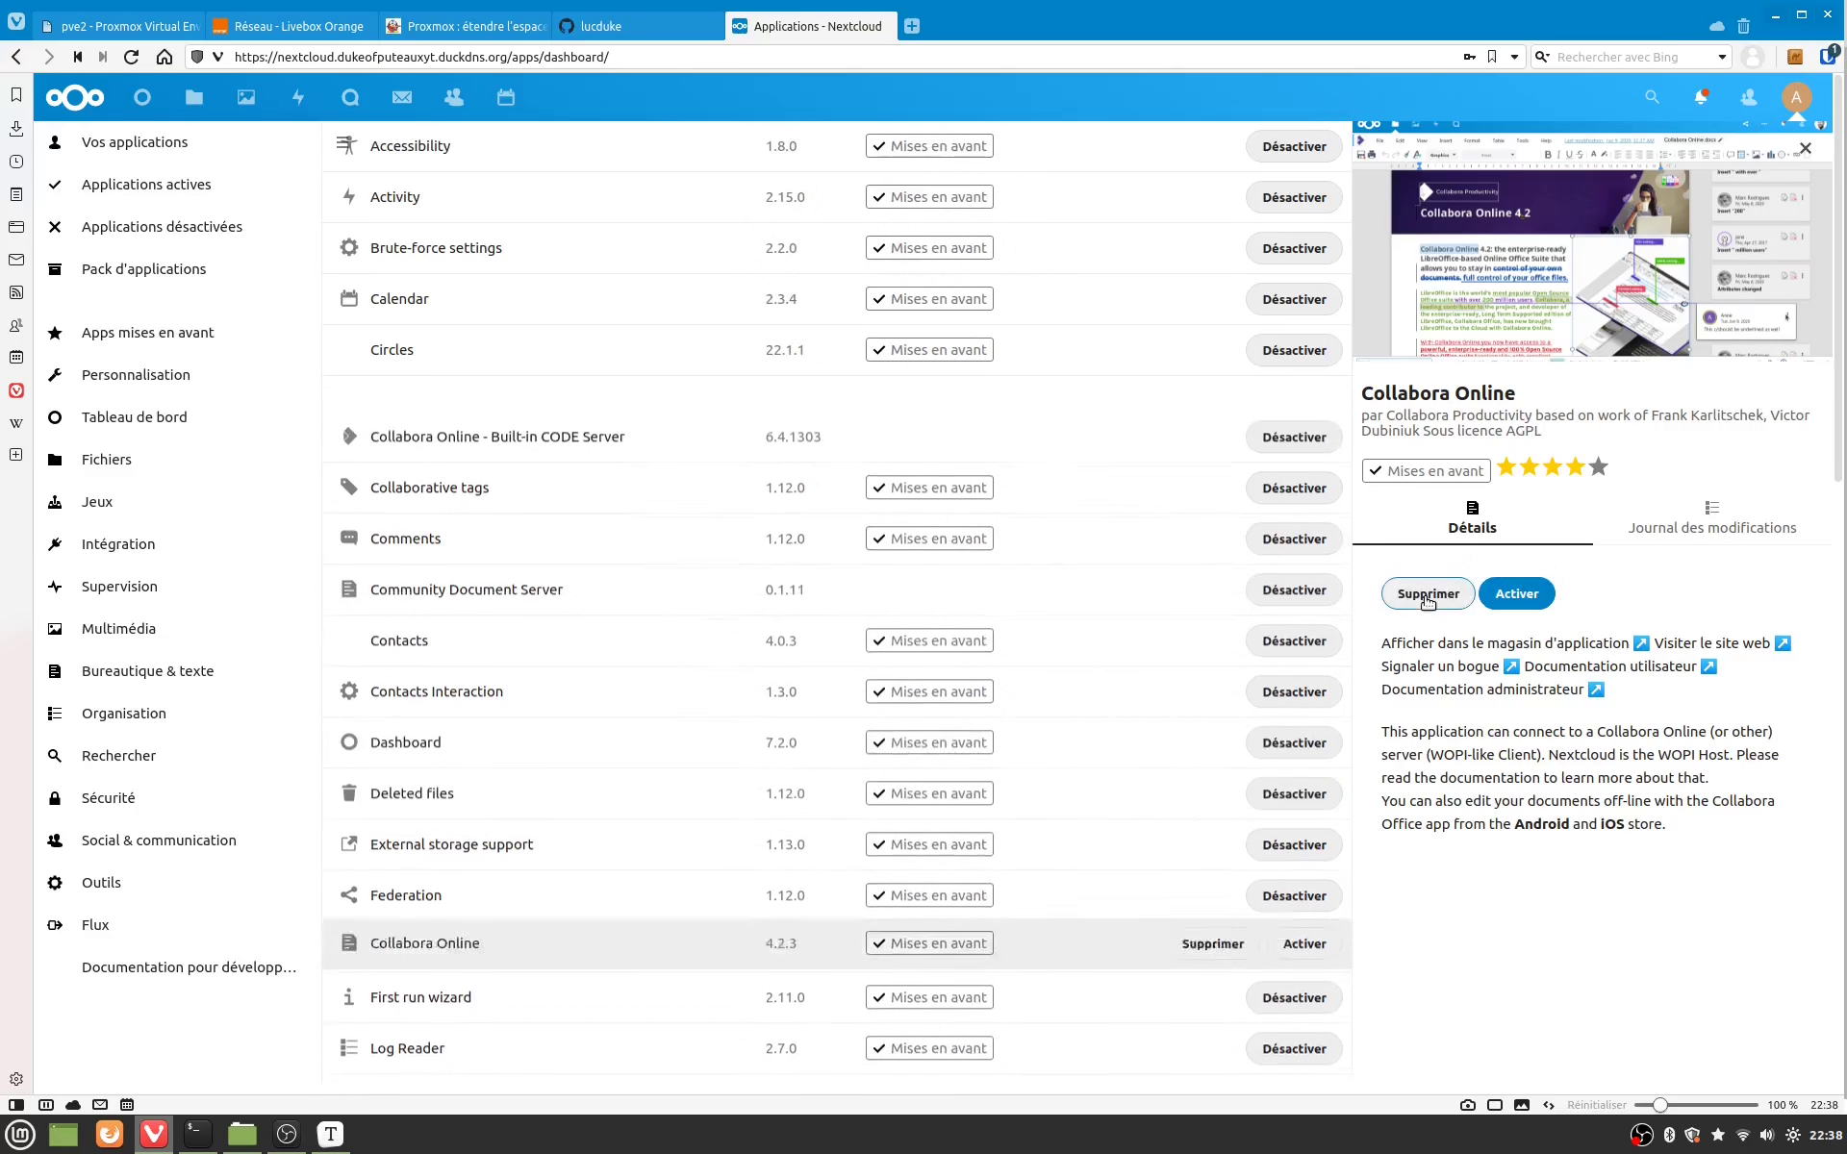
left_click(694, 416)
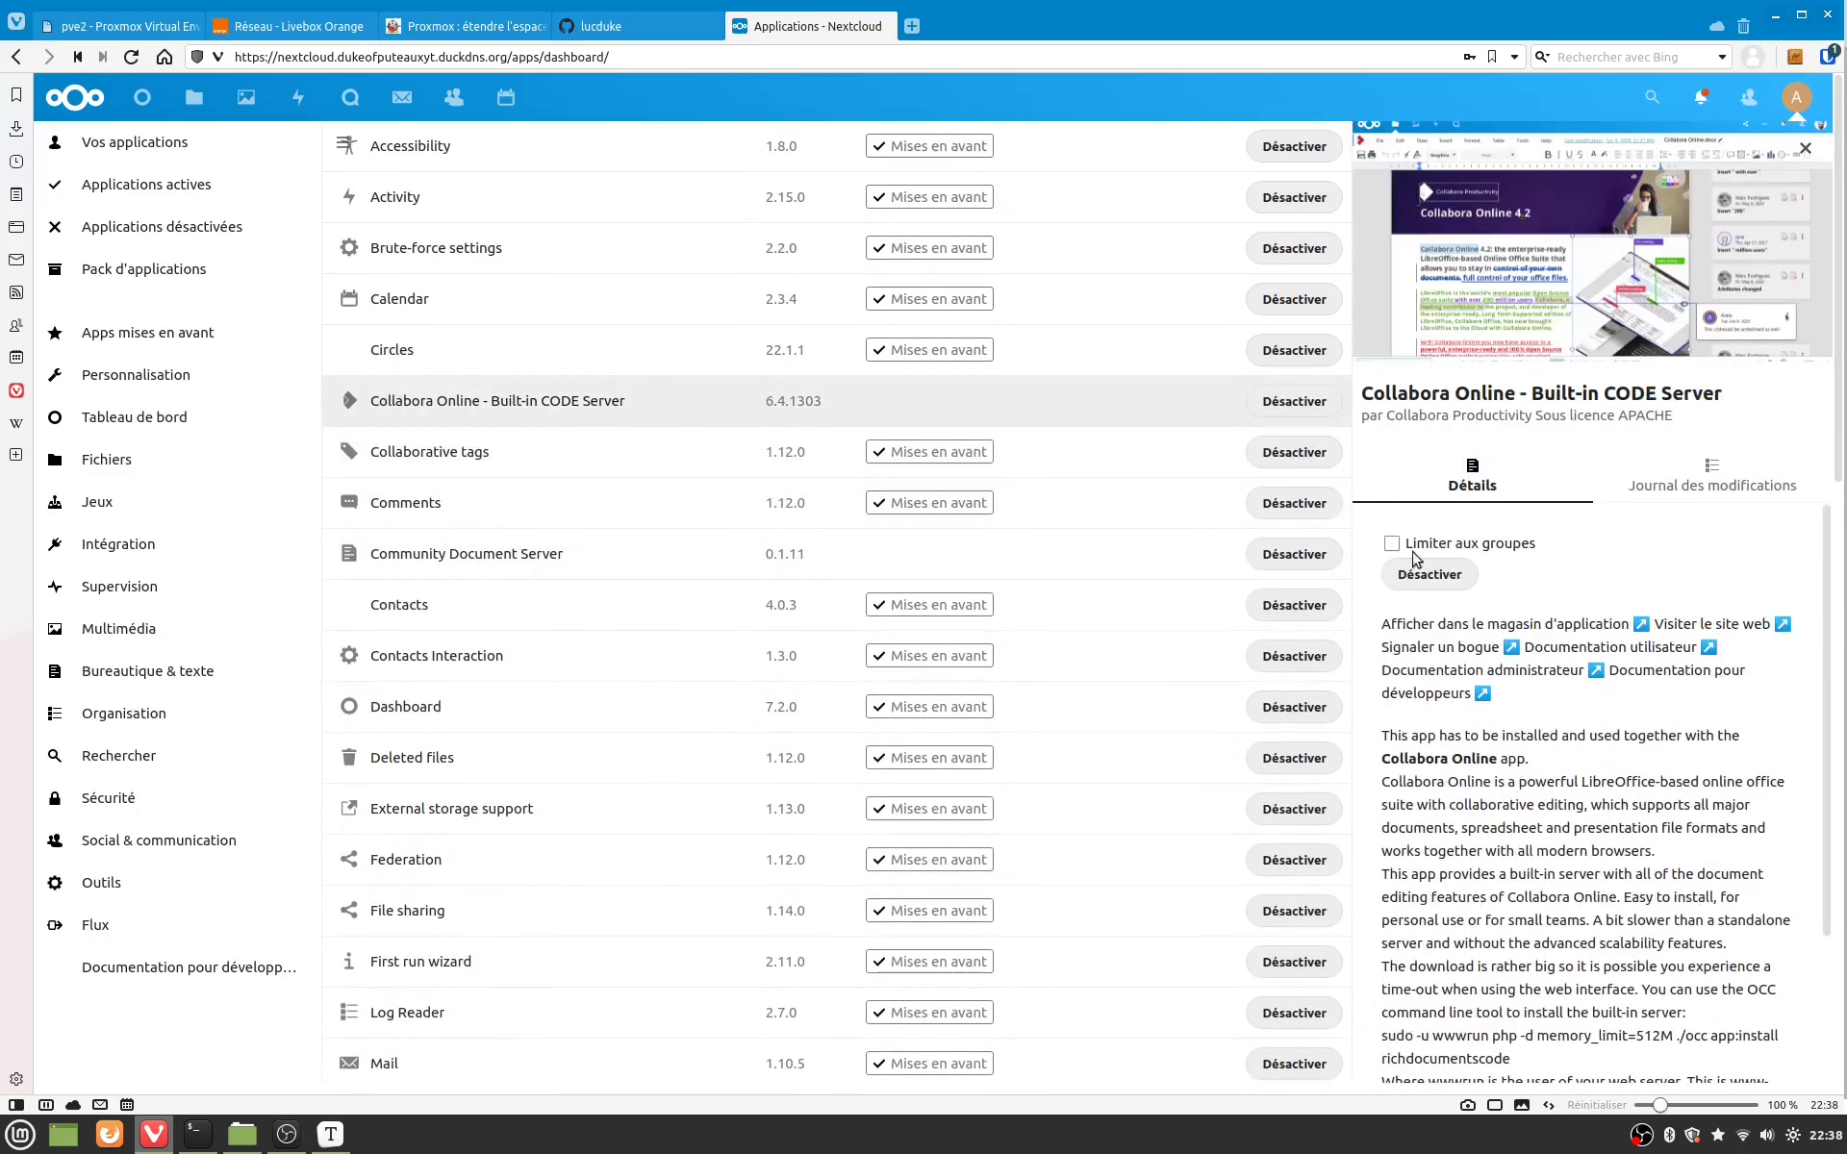
left_click(1430, 575)
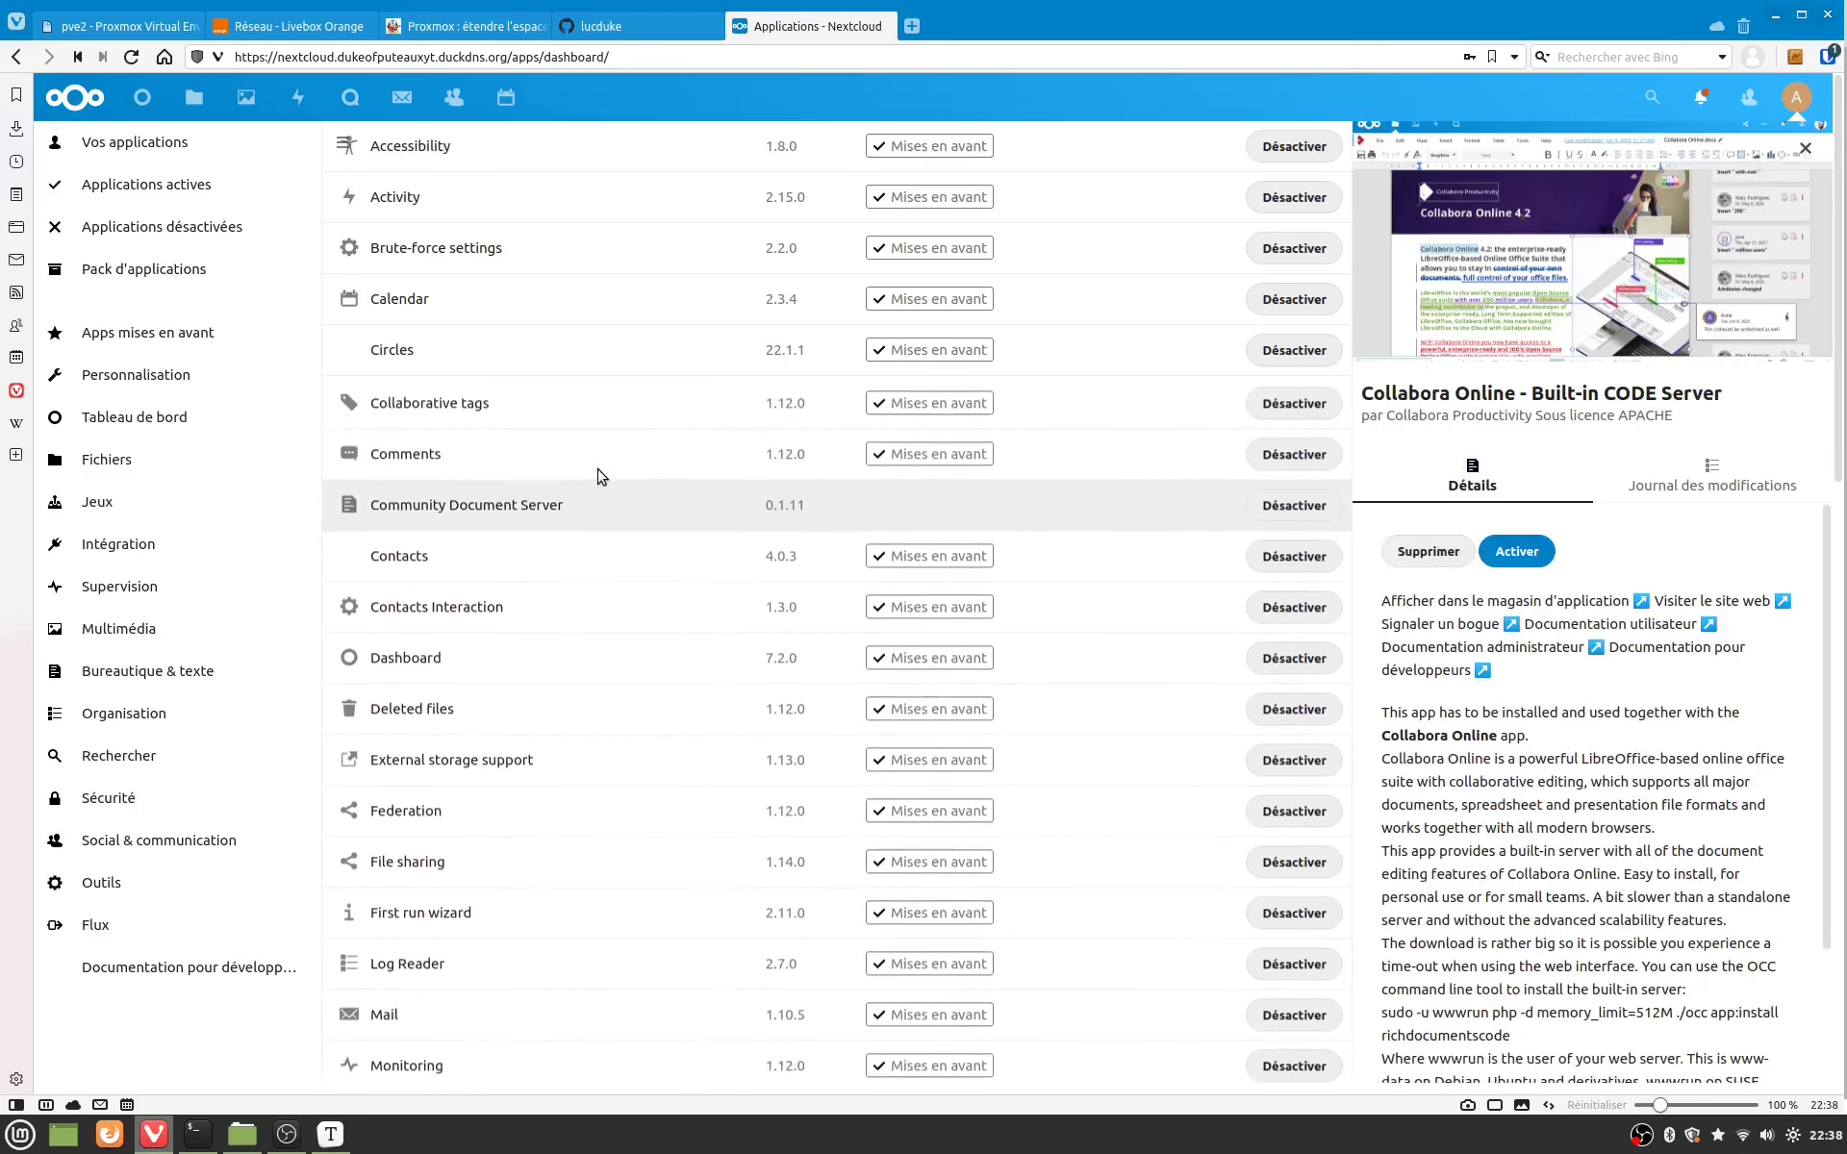